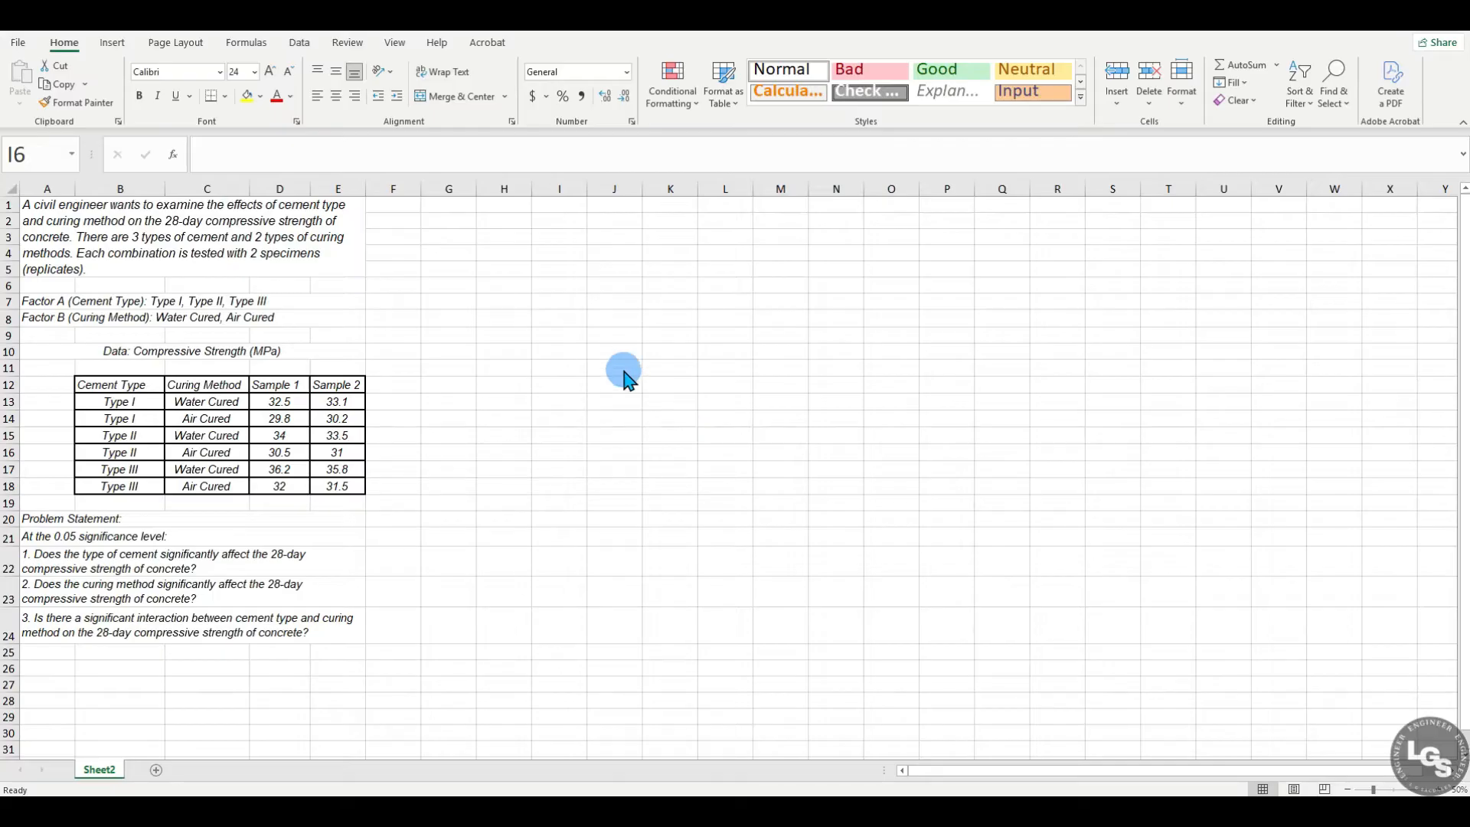
# Step: Review the experiment description, both factor definitions, and the compressive strength table's cement types, curing methods and sample values
pyautogui.doubleClick(327, 243)
pyautogui.click(327, 244)
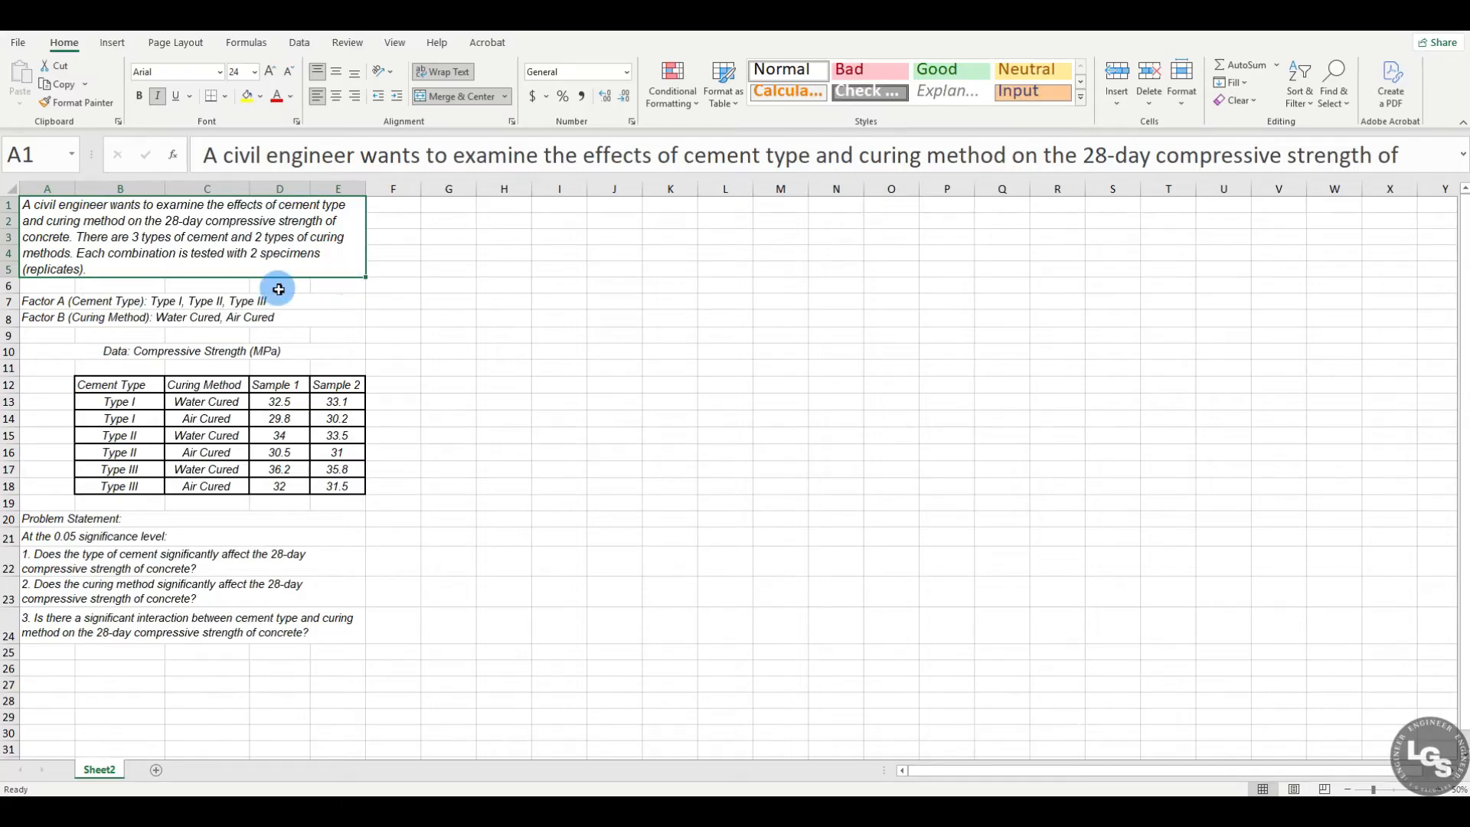
pyautogui.click(42, 300)
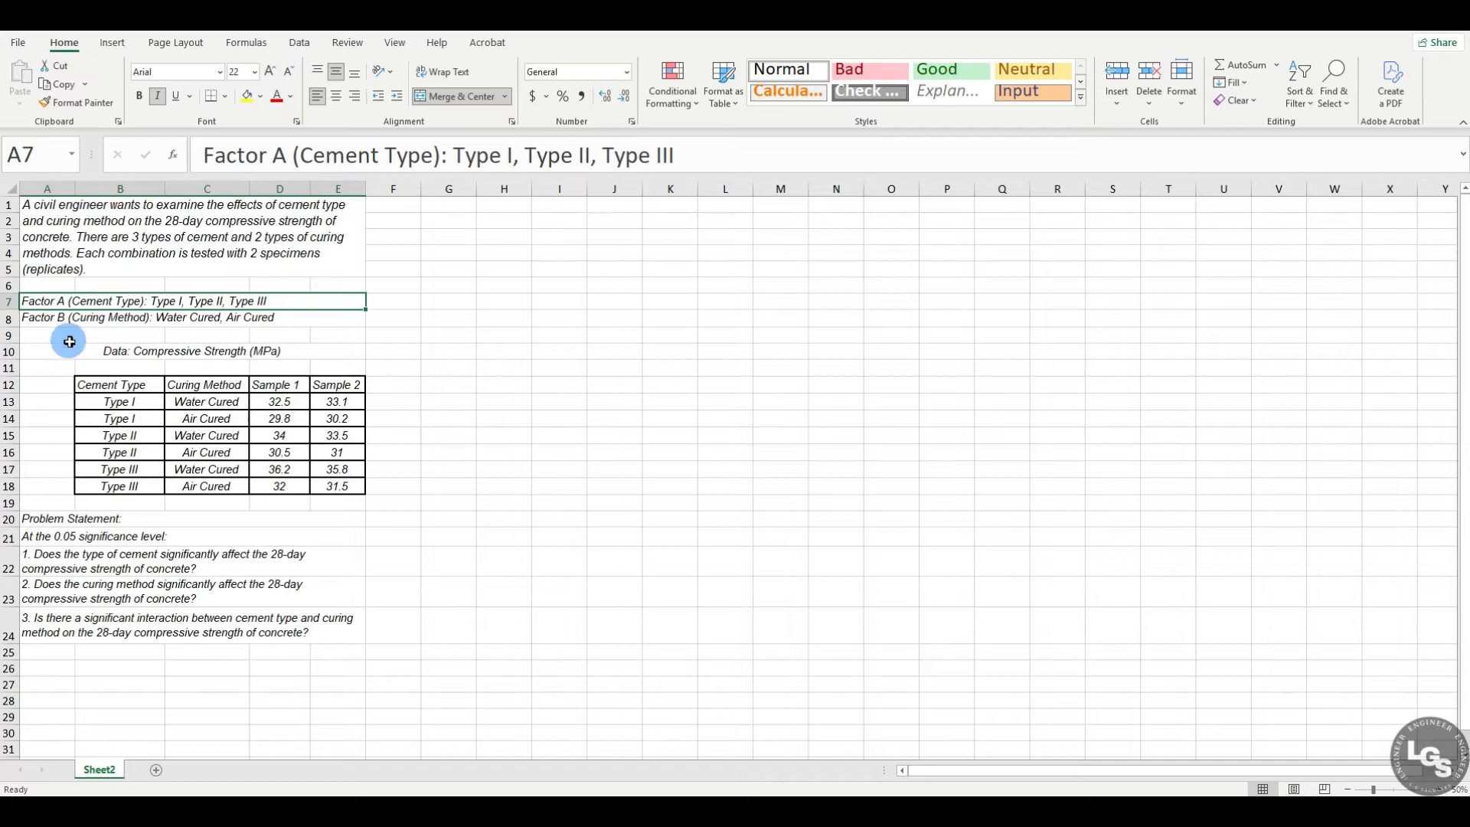
pyautogui.click(53, 322)
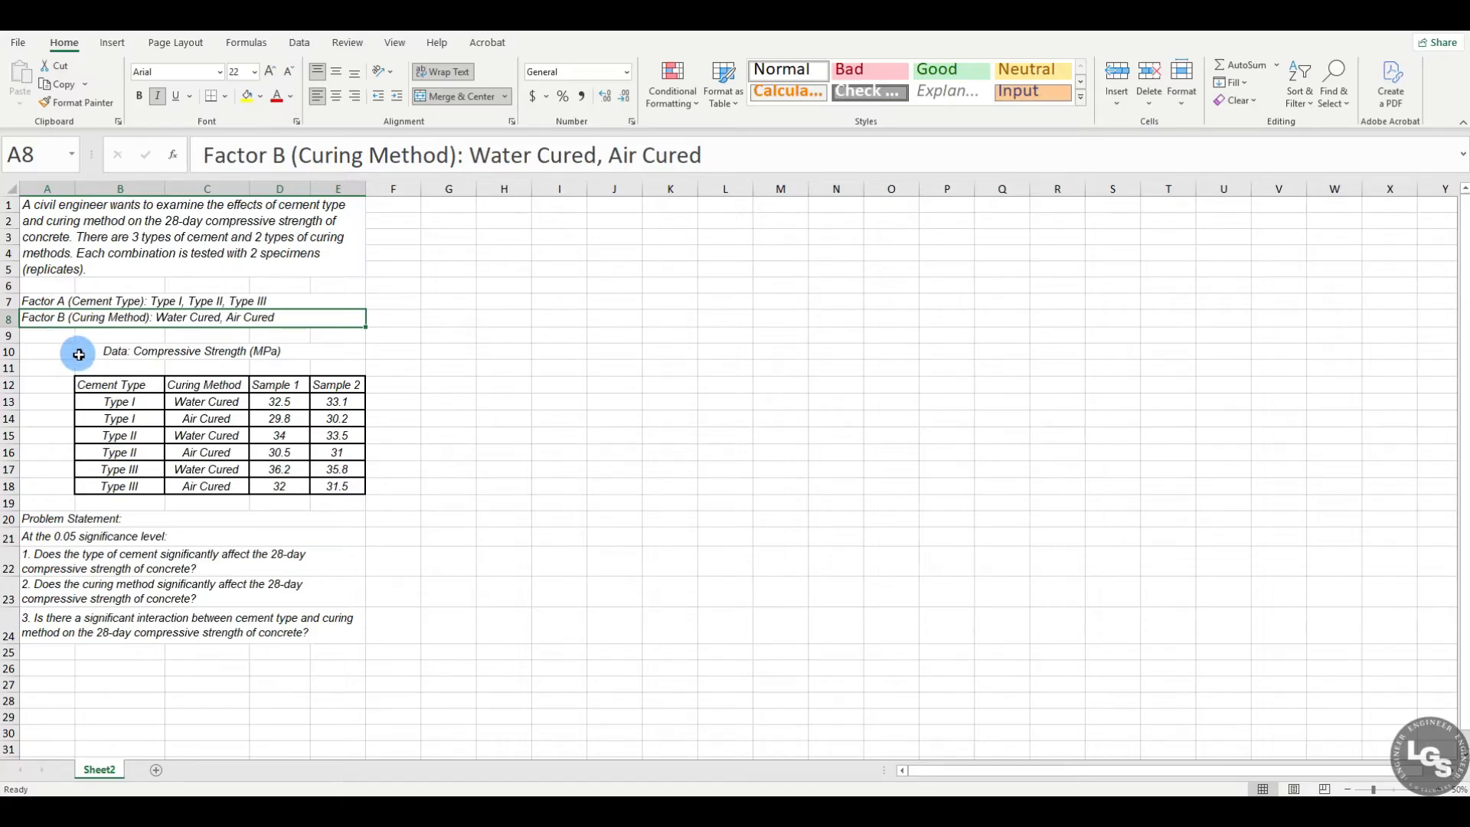
pyautogui.click(137, 403)
pyautogui.click(150, 454)
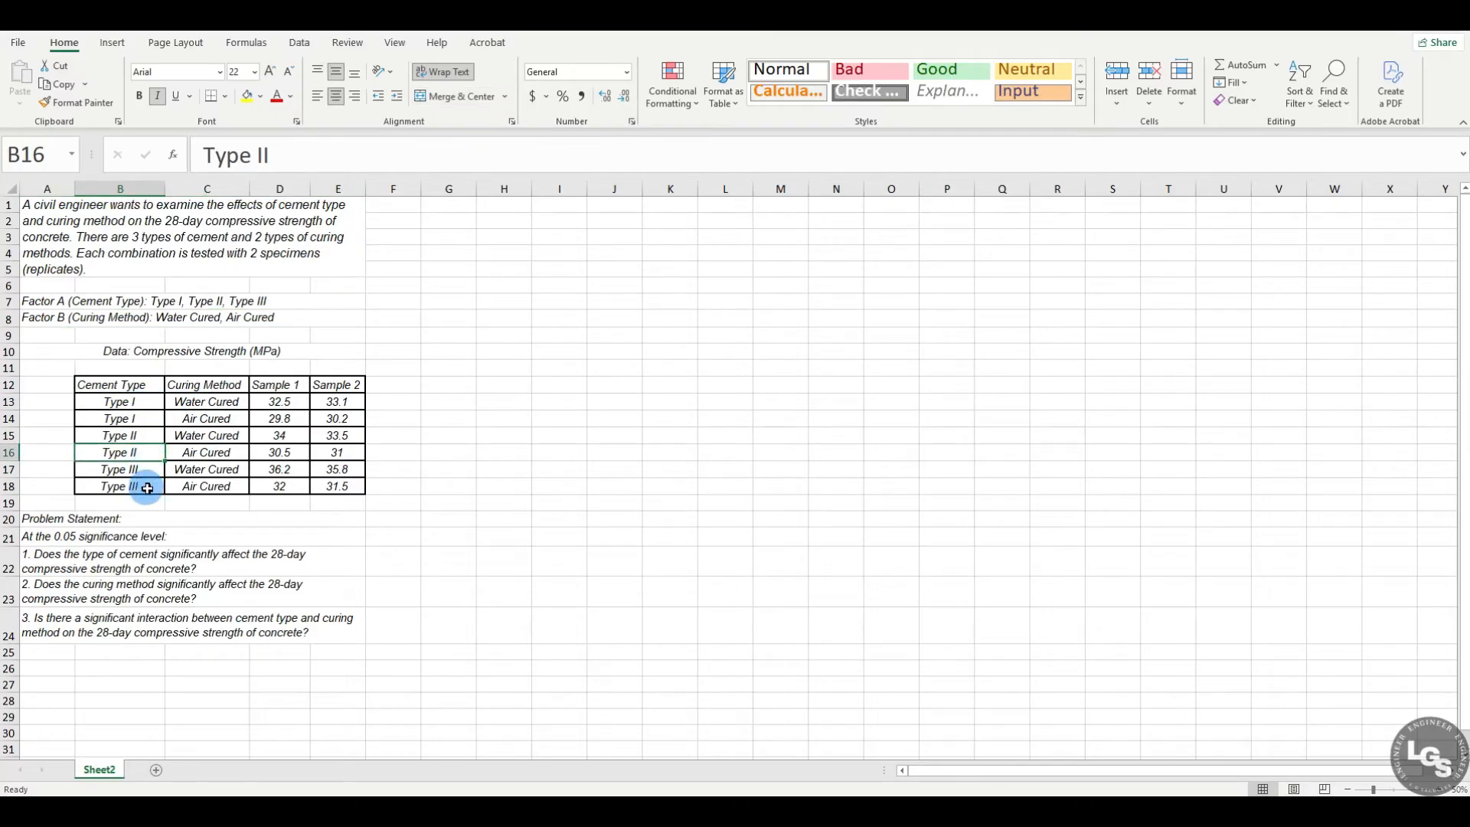
pyautogui.click(141, 485)
pyautogui.click(145, 399)
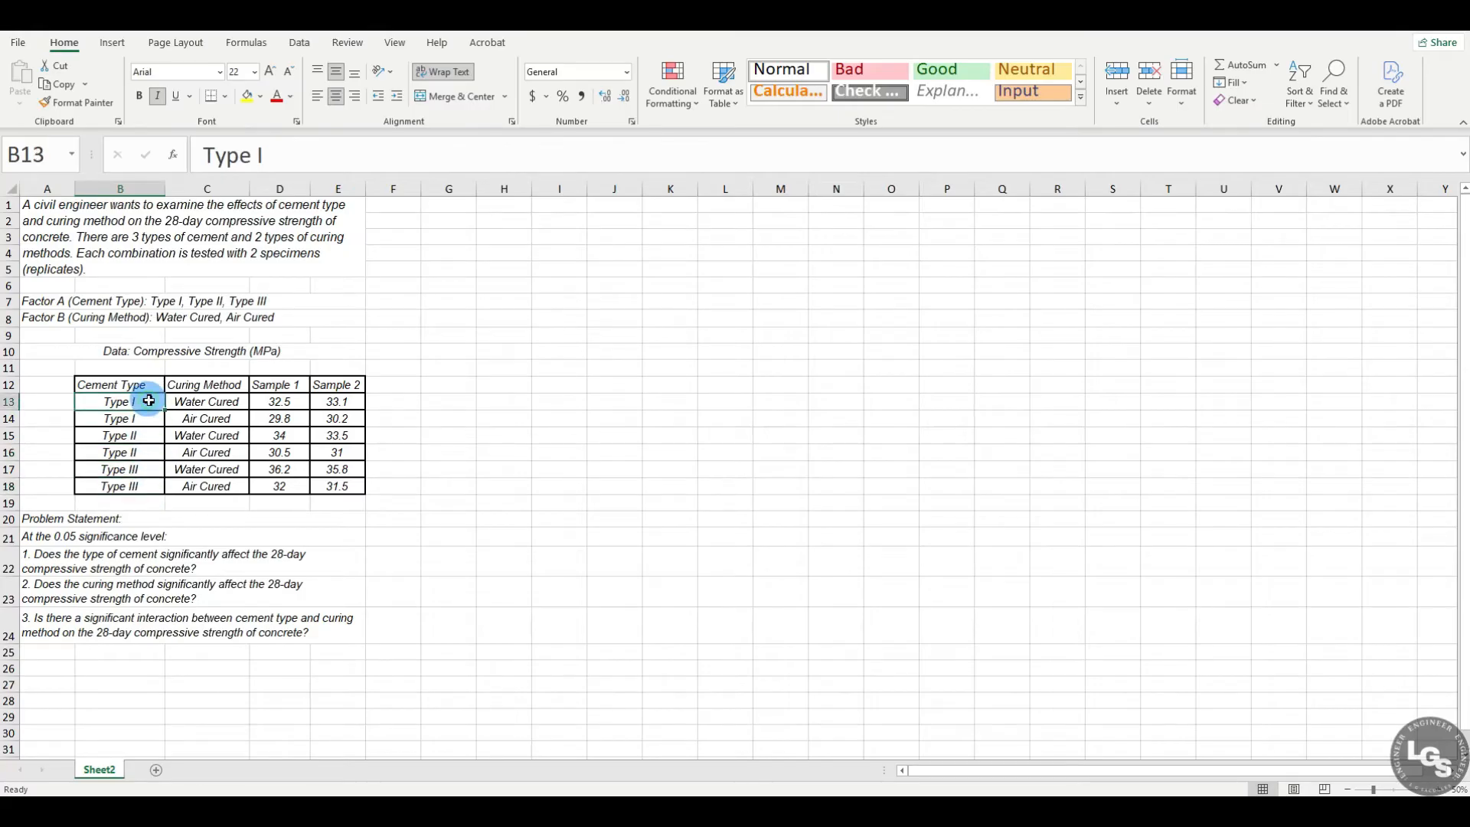
pyautogui.click(208, 403)
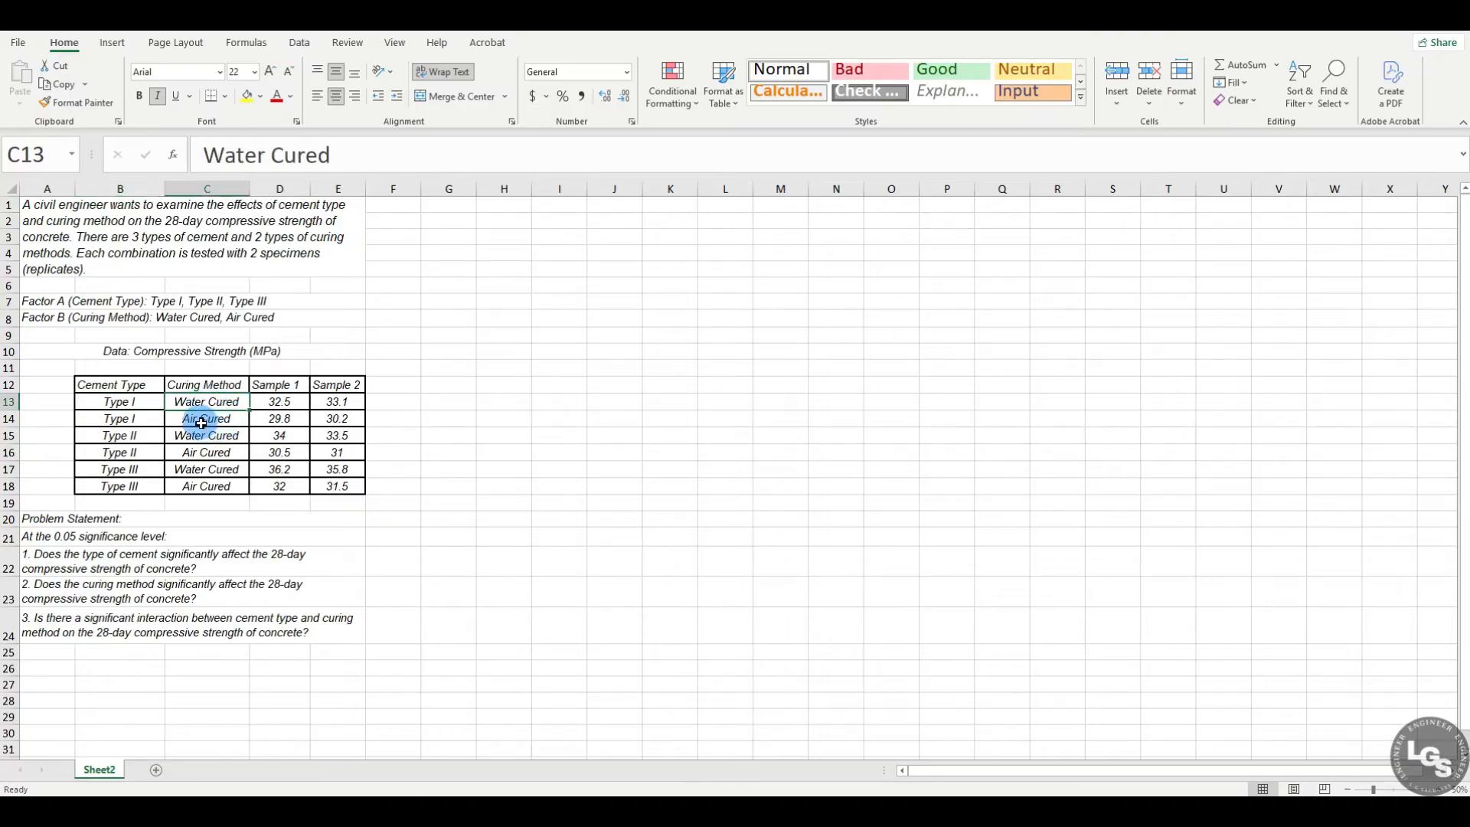
pyautogui.click(201, 418)
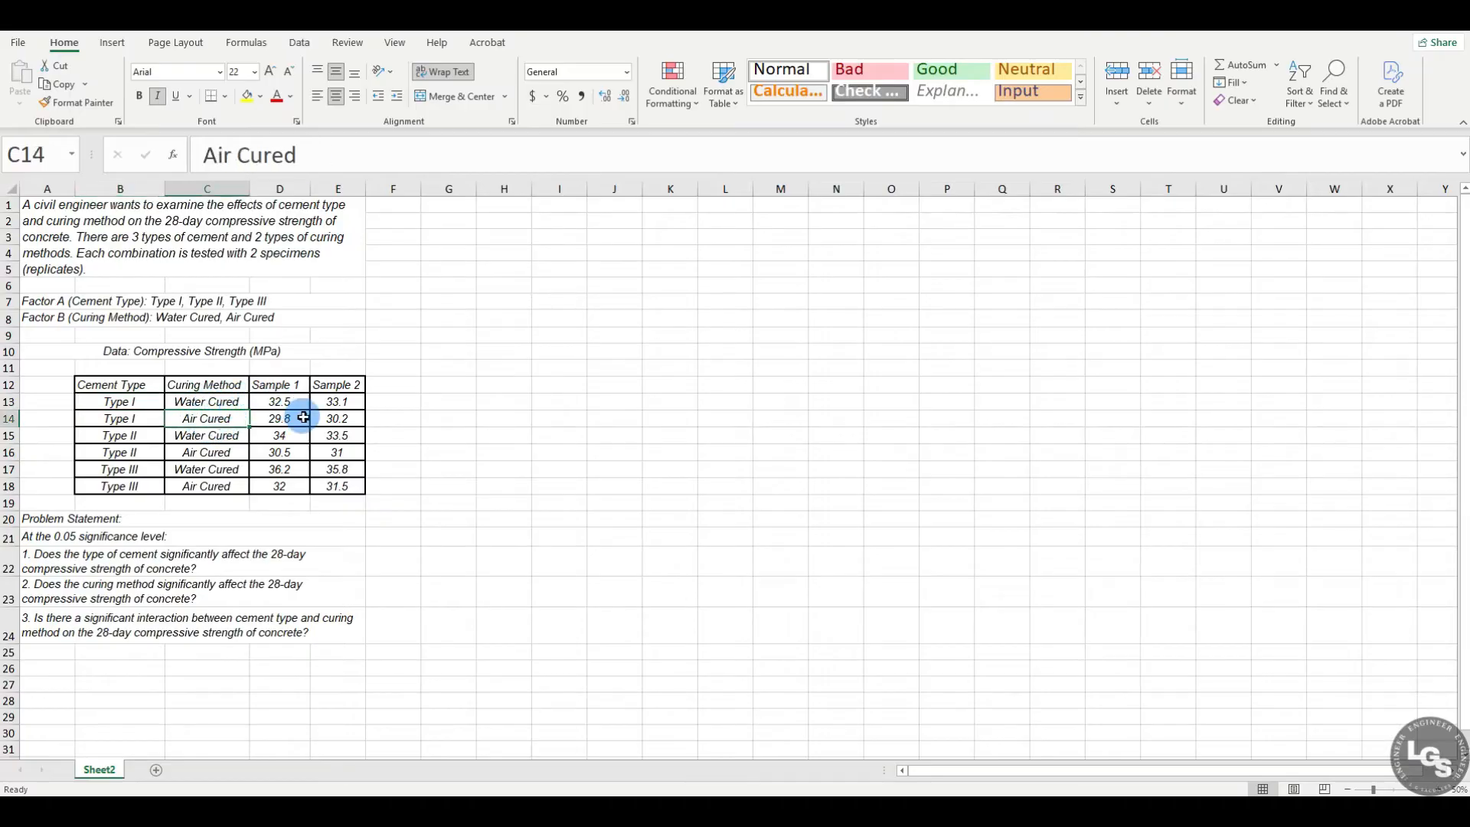
pyautogui.click(280, 398)
pyautogui.click(348, 404)
pyautogui.moveTo(350, 403)
pyautogui.mouseDown()
pyautogui.moveTo(294, 399)
pyautogui.moveTo(345, 416)
pyautogui.mouseUp()
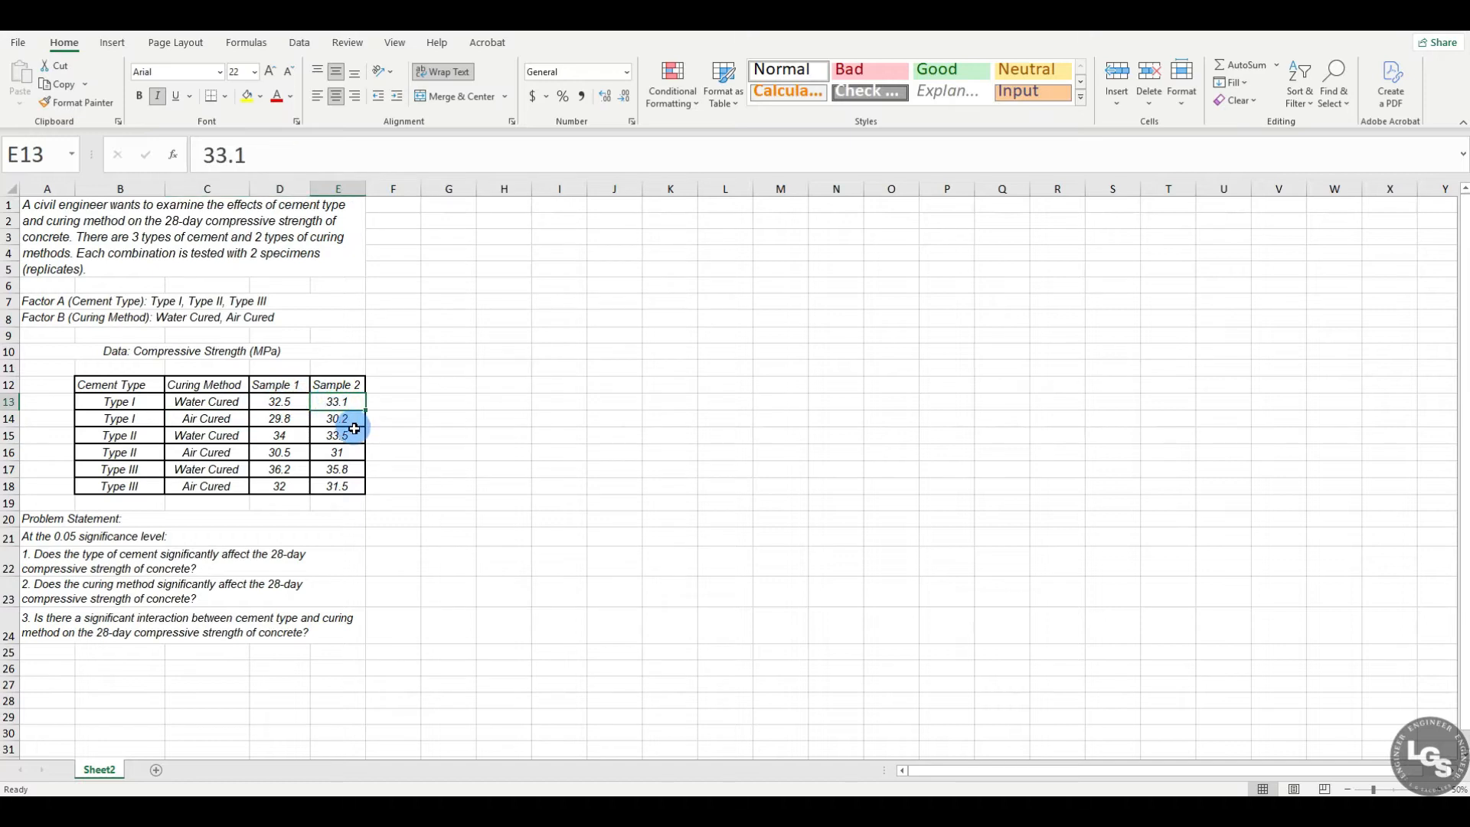
# Step: Read the problem statement, its significance level and the three research questions below the data table
pyautogui.click(176, 523)
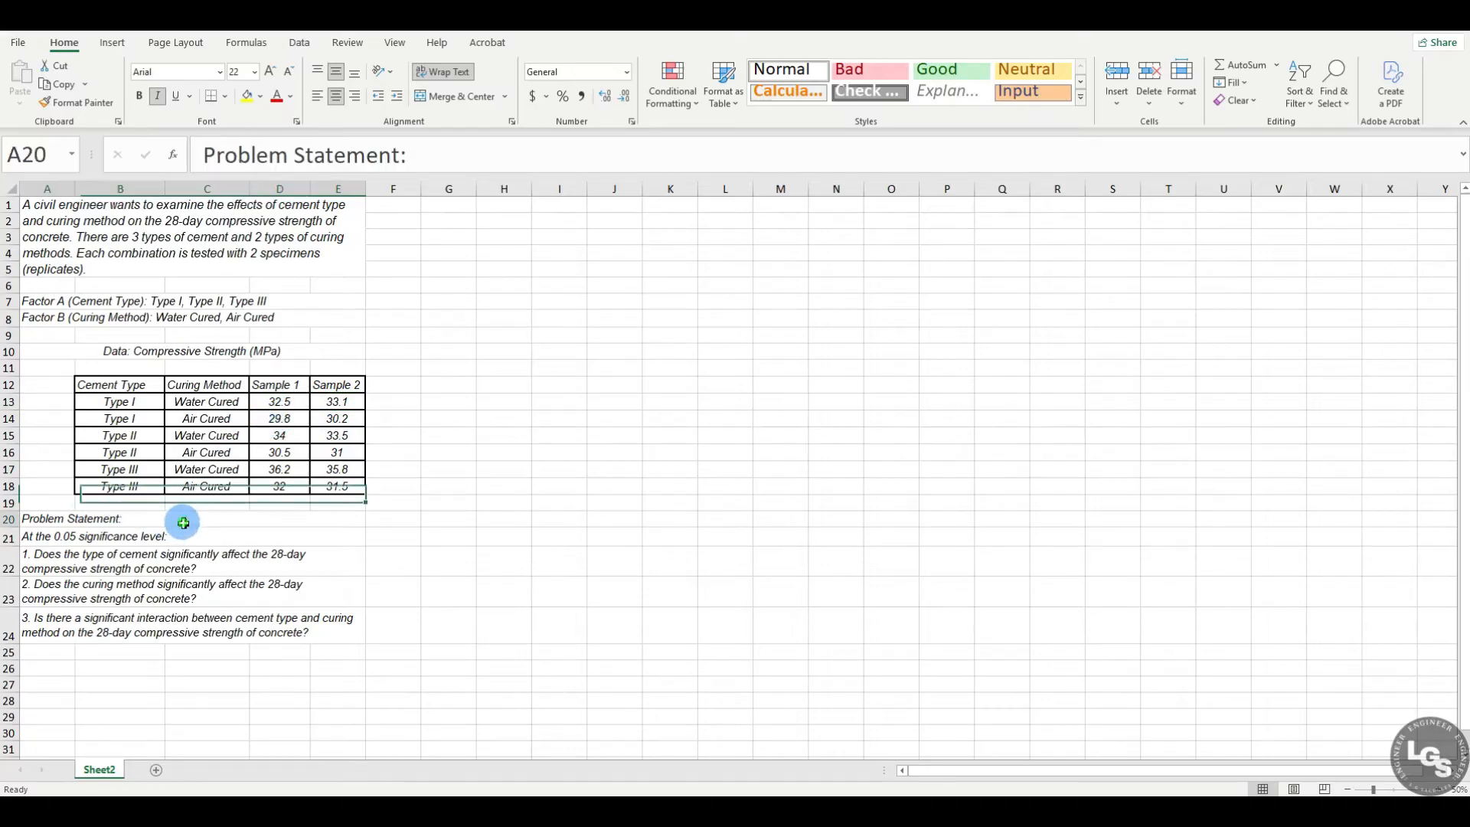
pyautogui.click(223, 537)
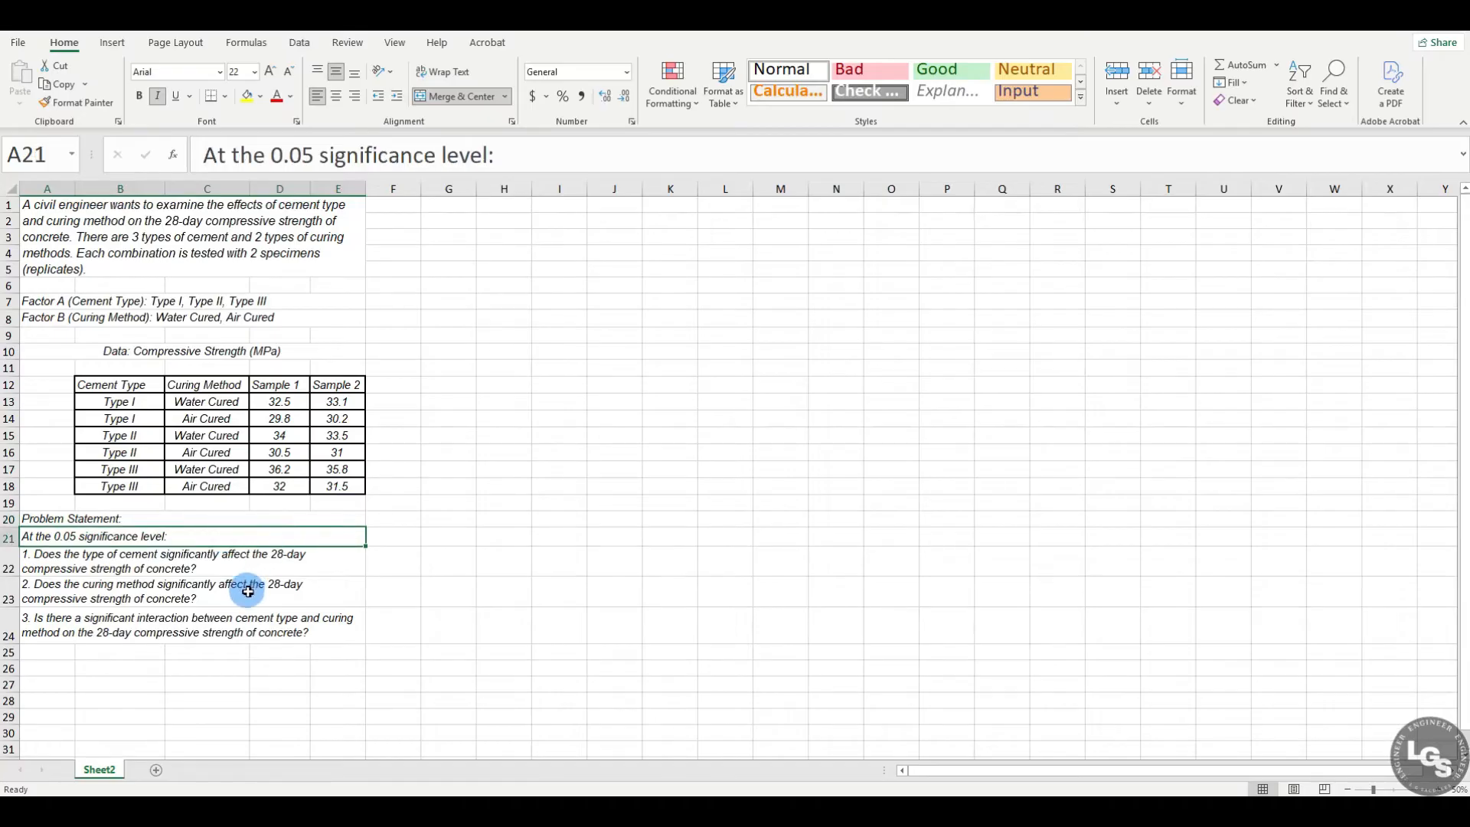
pyautogui.click(76, 568)
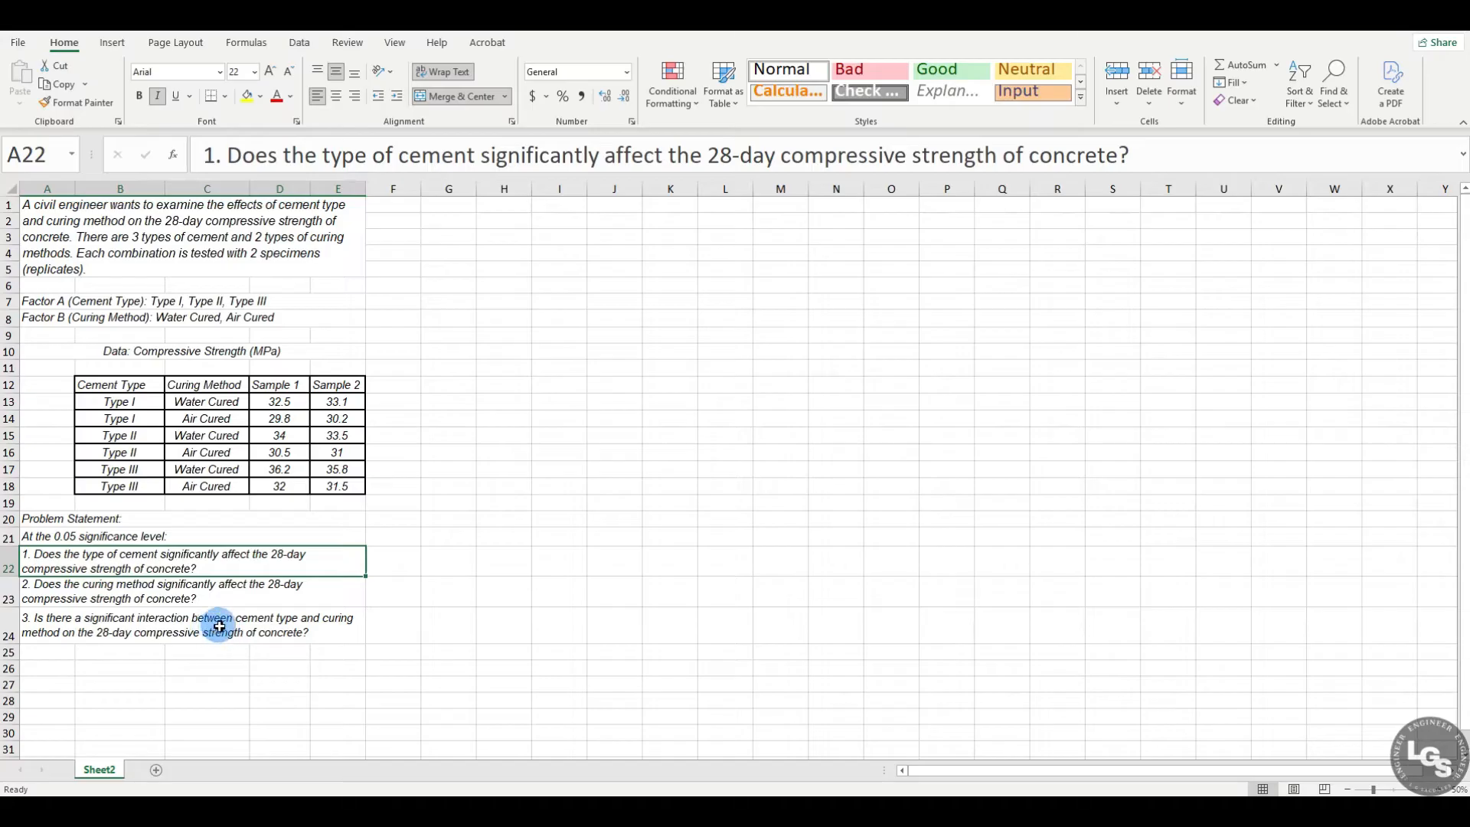
pyautogui.click(205, 599)
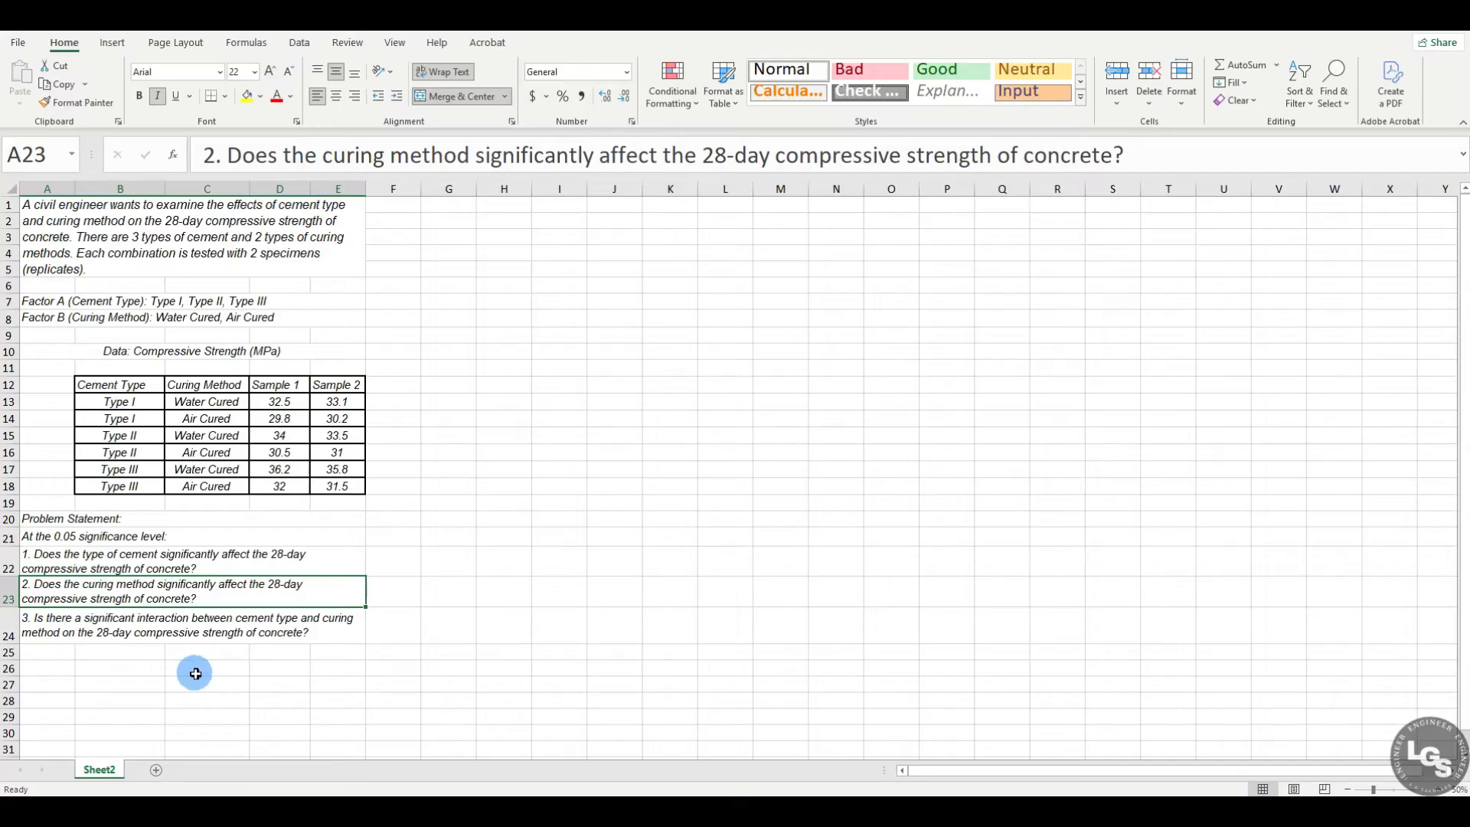
pyautogui.click(197, 628)
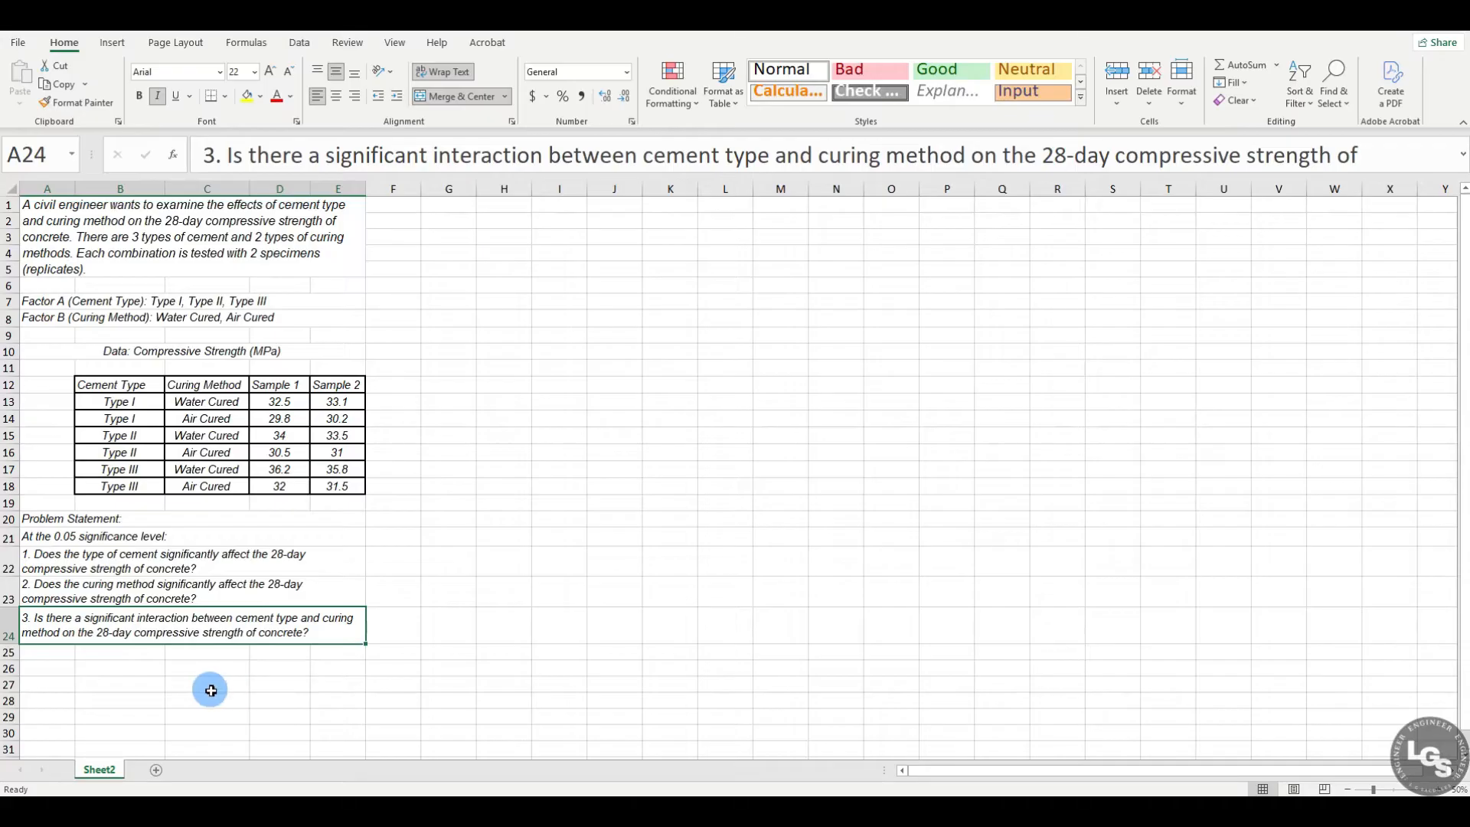
# Step: Enter the label IV(s) in A26 and list cement type in B26 and curing method in B27
pyautogui.click(107, 669)
pyautogui.click(65, 672)
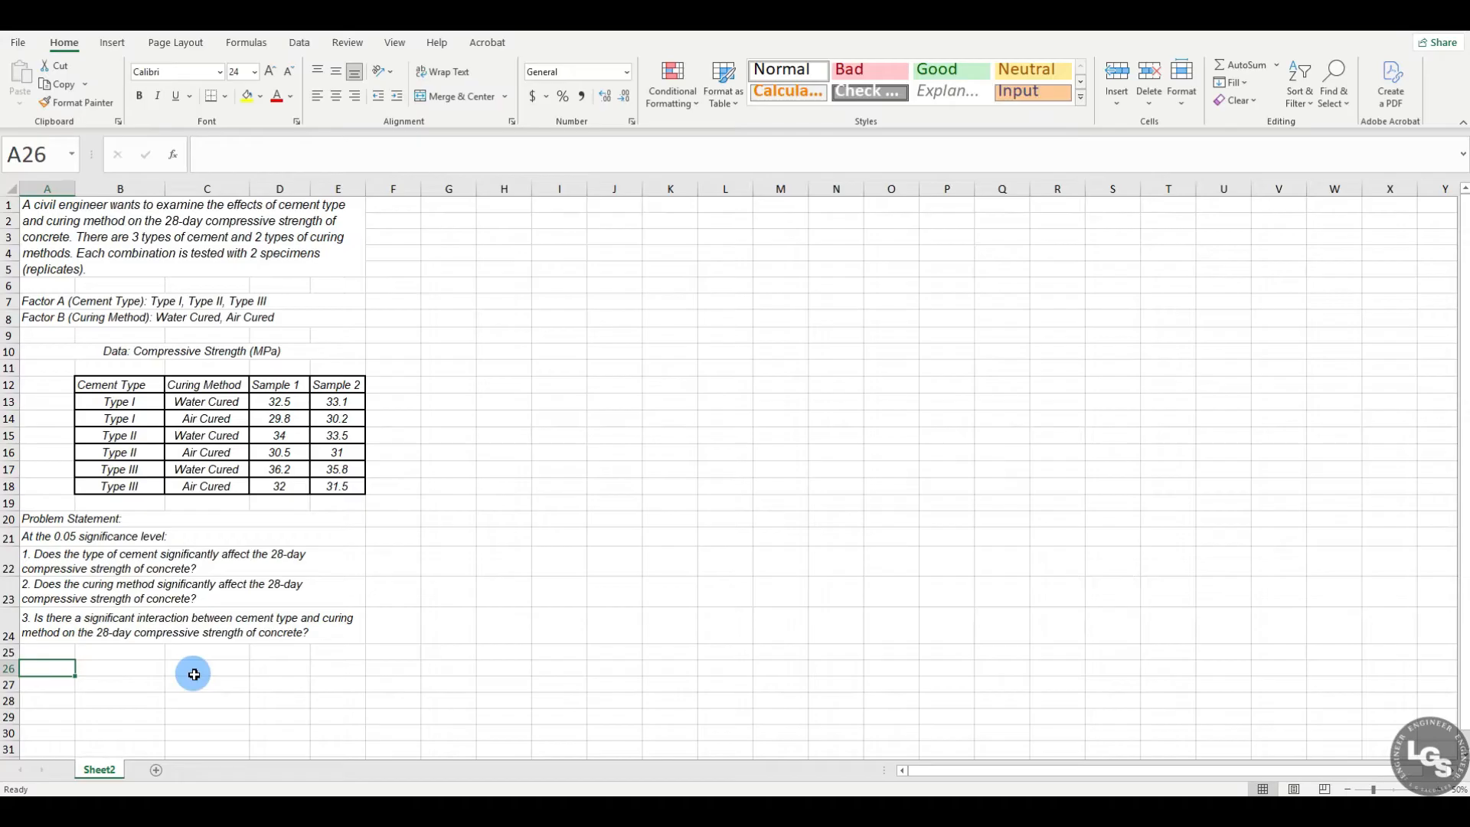
pyautogui.write('IV')
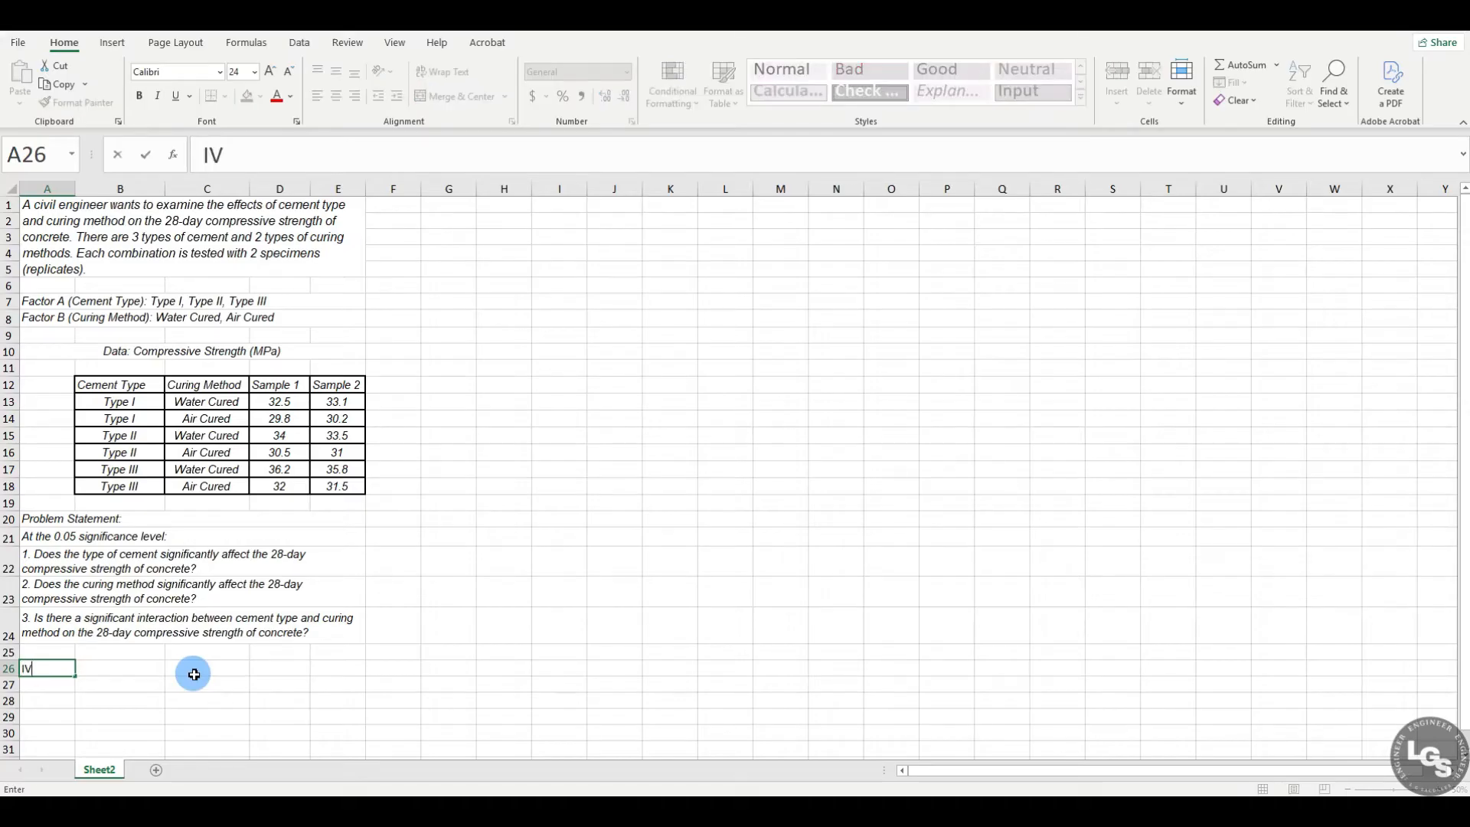
pyautogui.write('(s)')
pyautogui.click(126, 669)
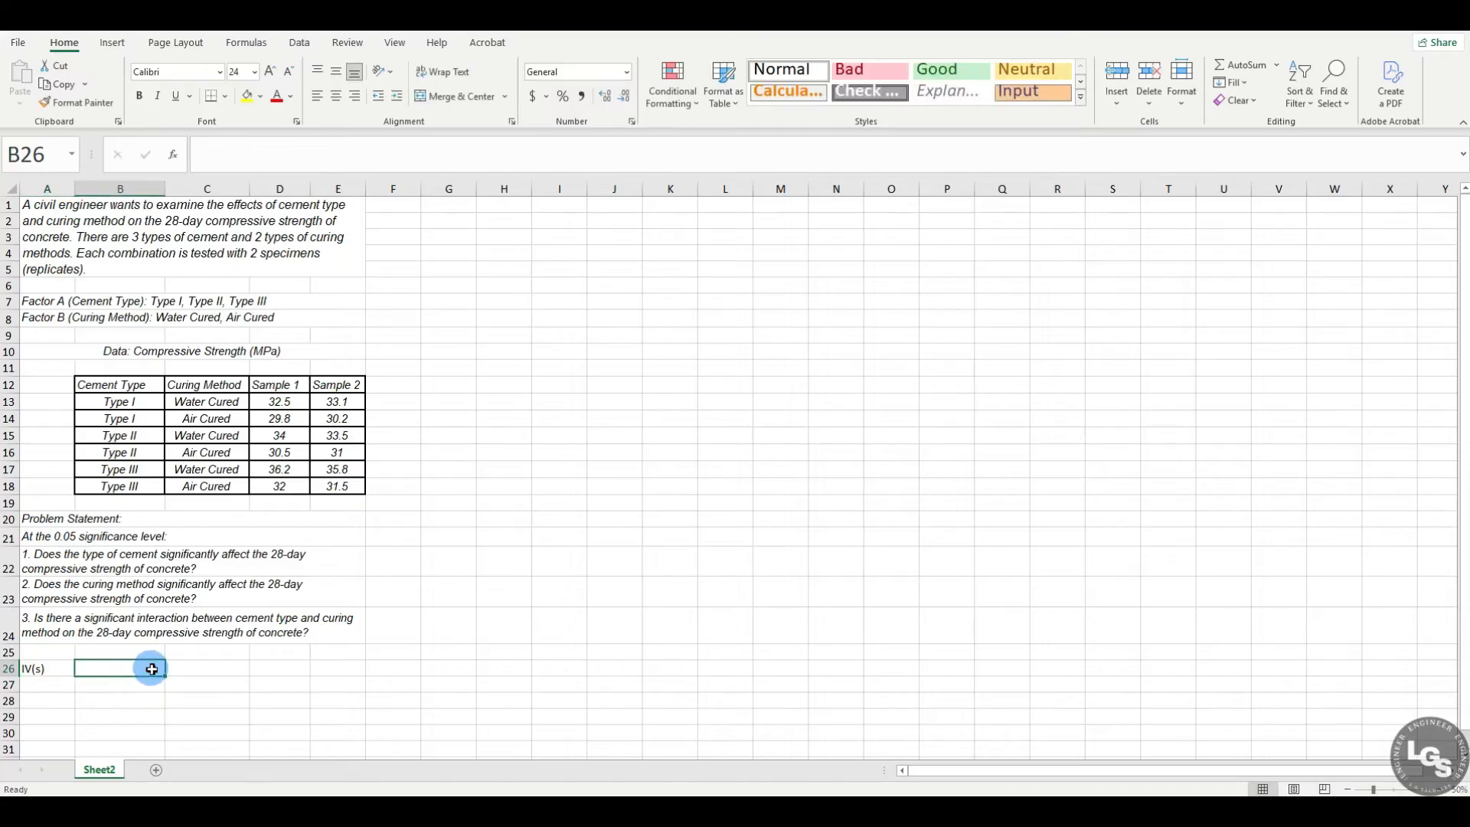
pyautogui.write('cemen')
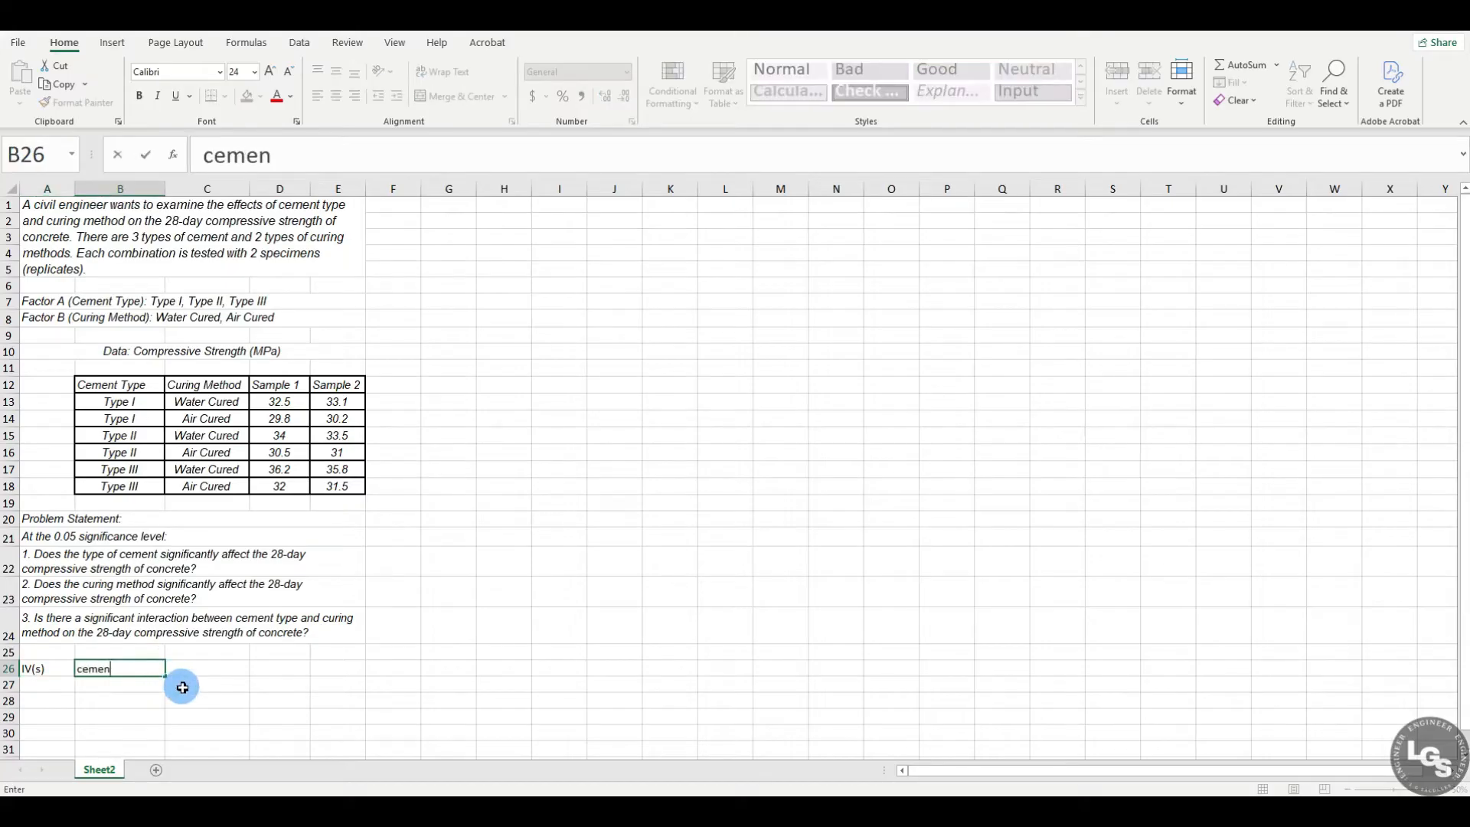
pyautogui.write('t type')
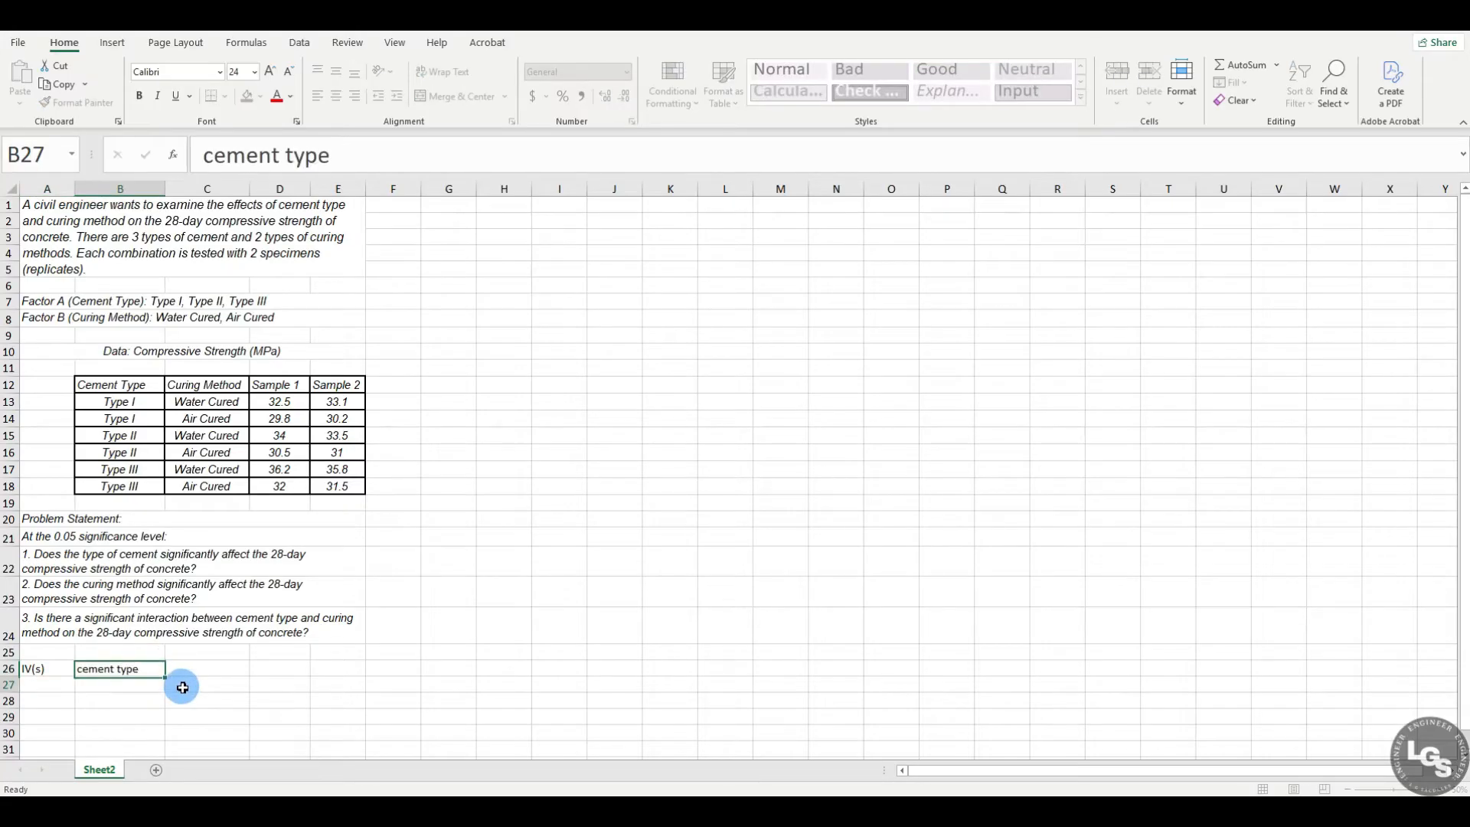
pyautogui.press('Return')
pyautogui.write('curin')
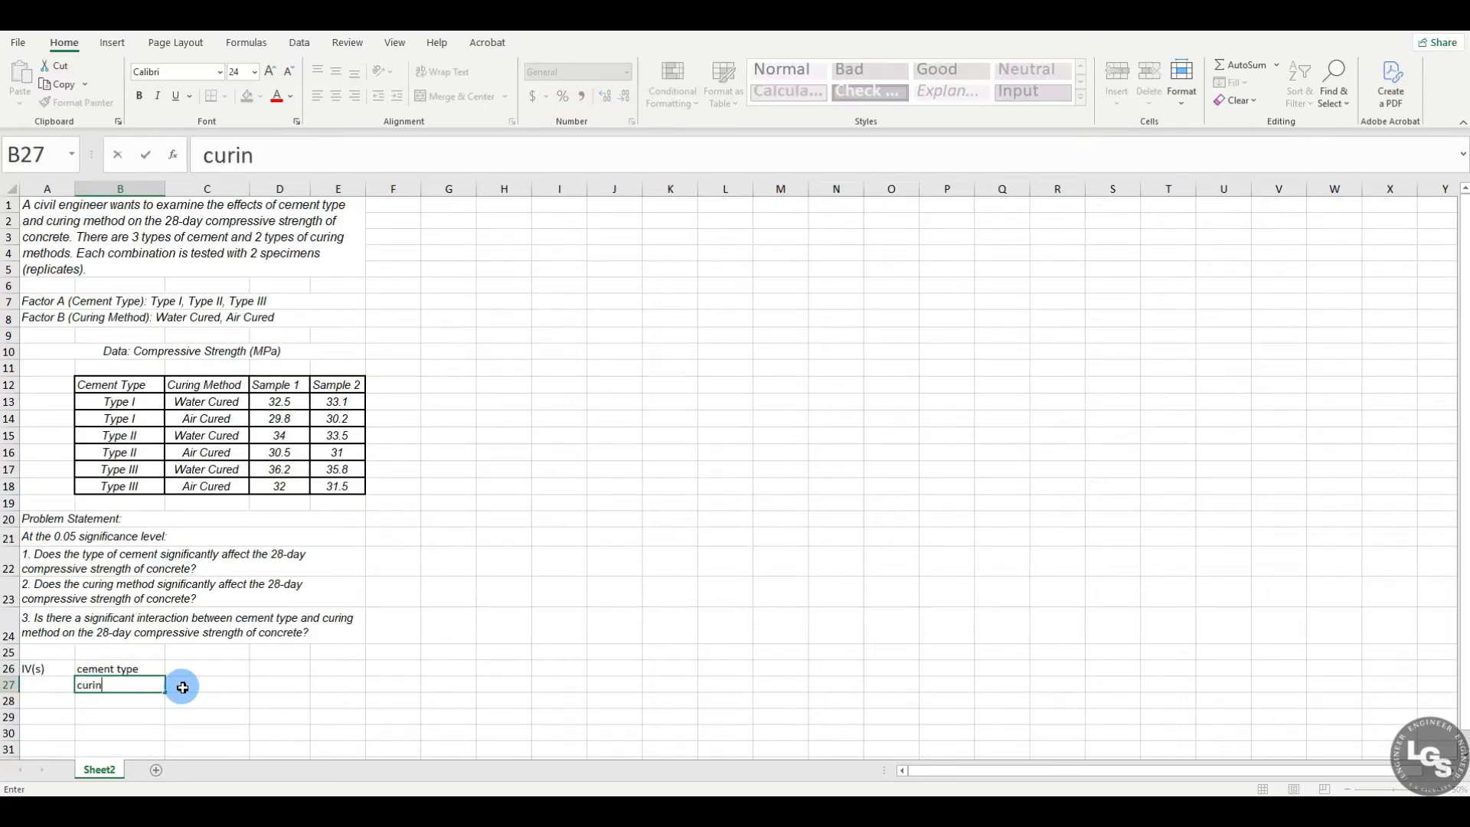
pyautogui.write('g method')
pyautogui.press('Return')
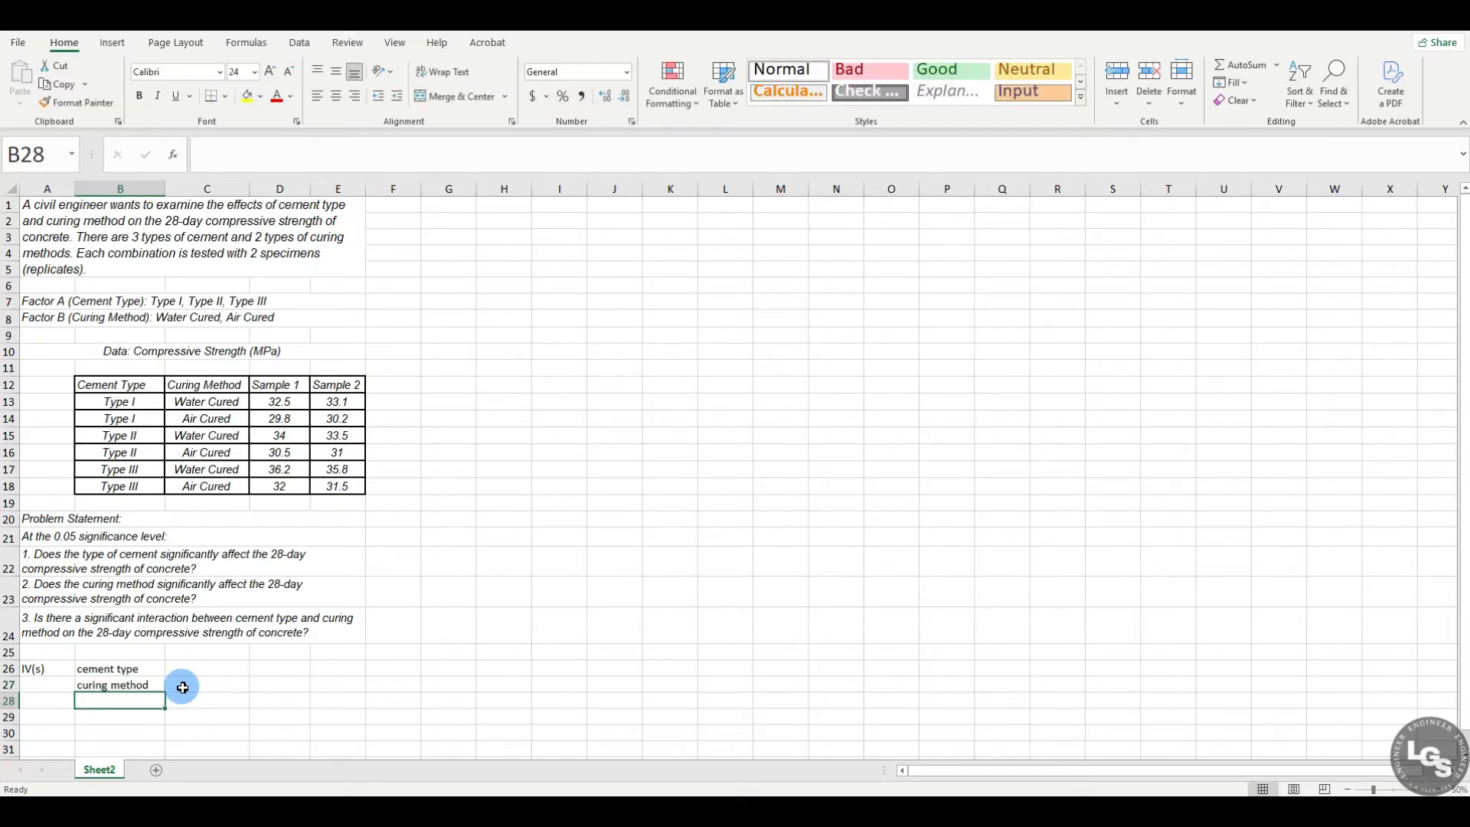
# Step: Note the factor levels beside the independent variables: (3 levels) in C26 and (2 levels) in C27
pyautogui.click(211, 672)
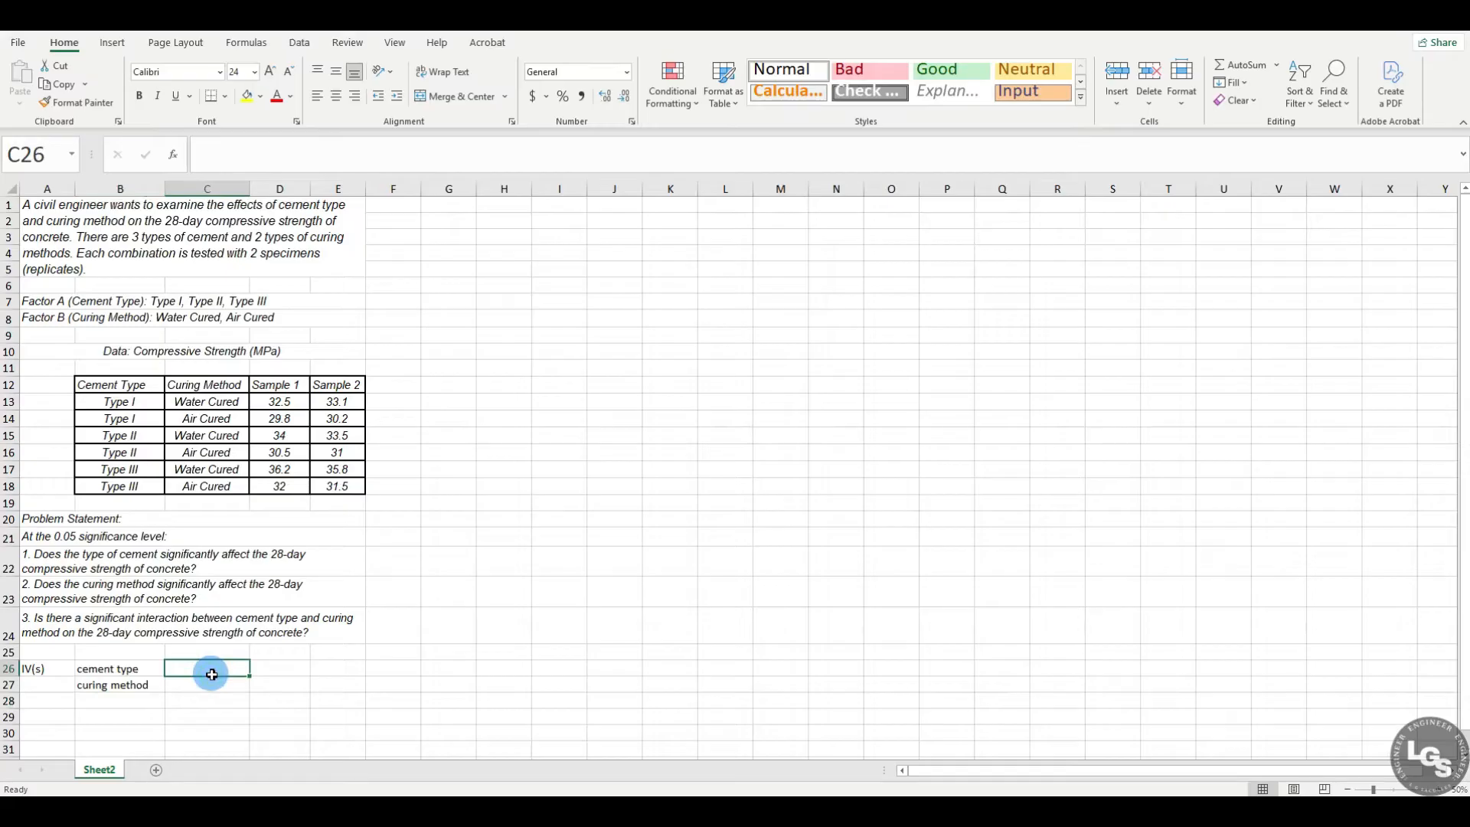
pyautogui.write('(3 le')
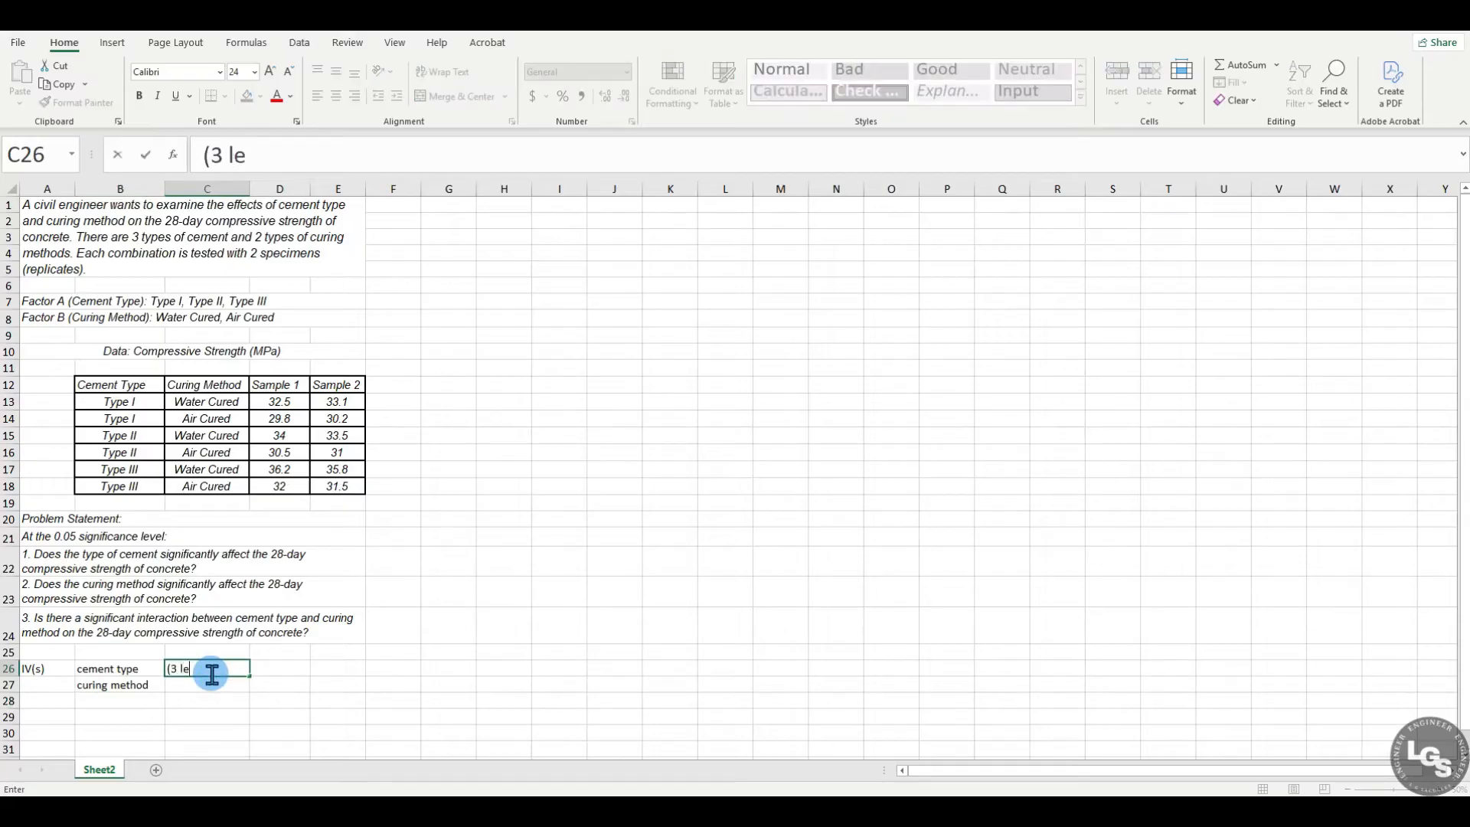
pyautogui.write('vels)')
pyautogui.press('Return')
pyautogui.write('(2')
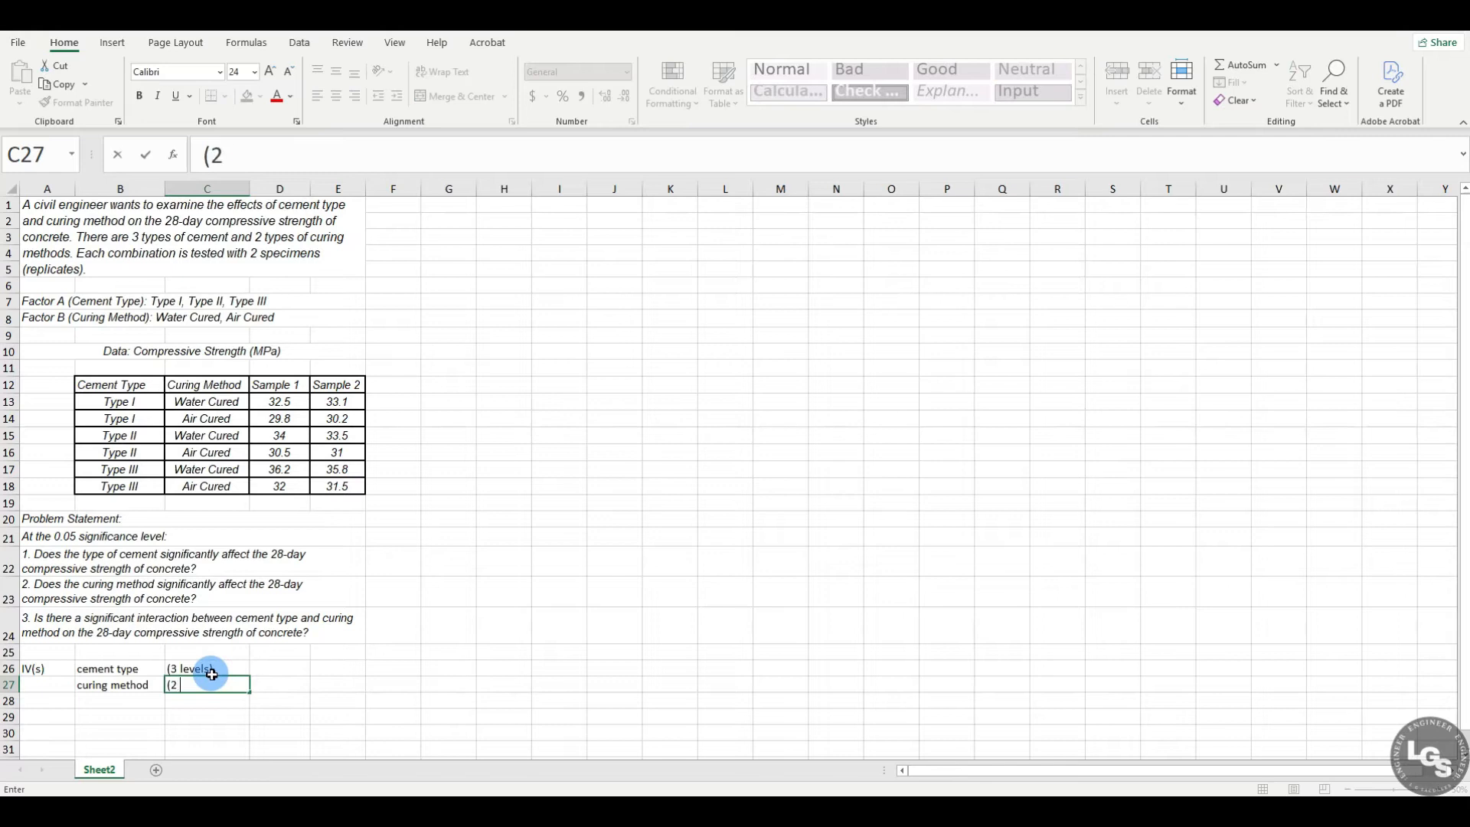
pyautogui.write(' levels)')
pyautogui.press('Return')
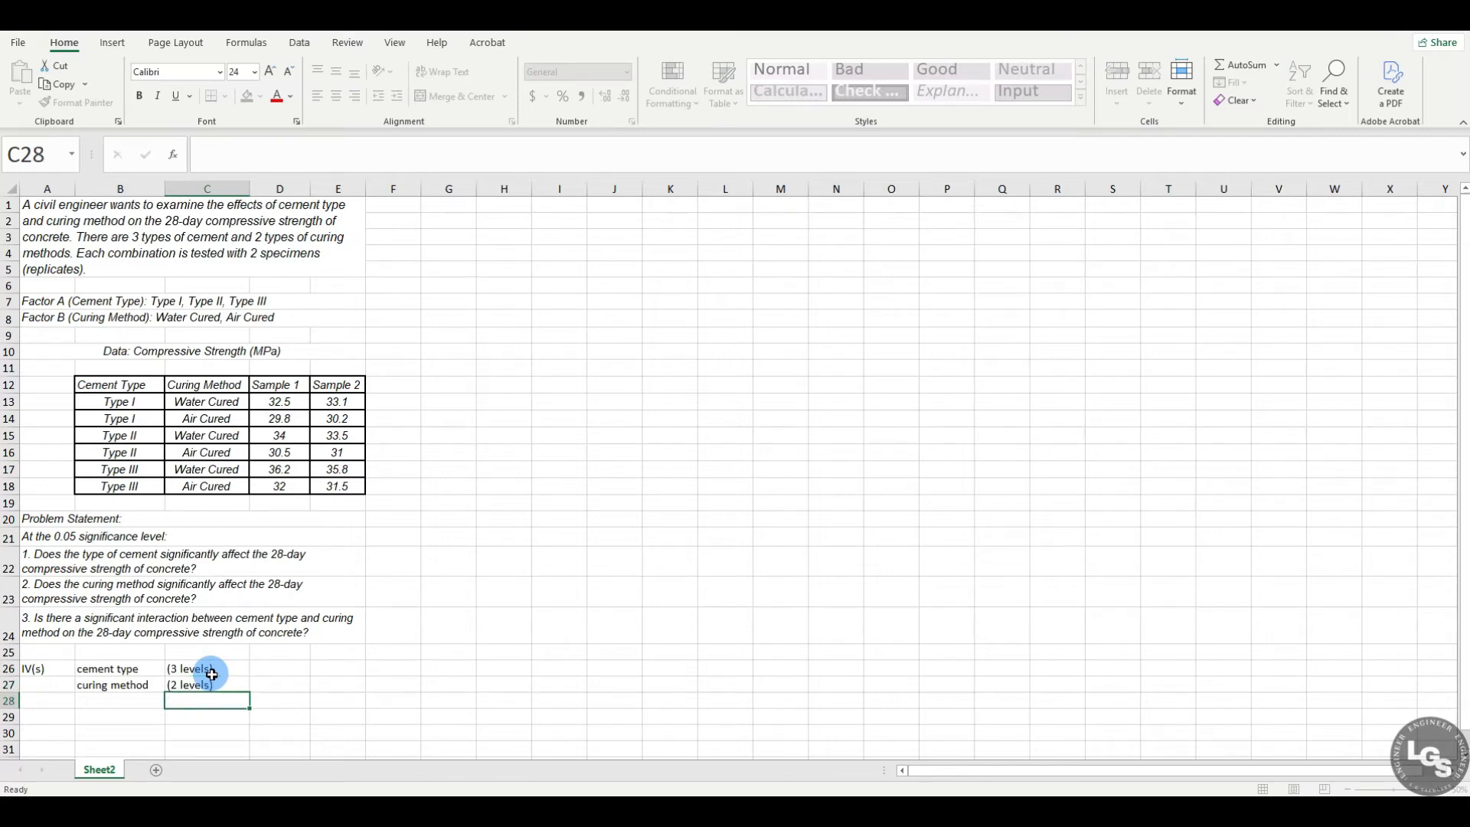
# Step: Enter the label DV in A28 and compressive styrength in B28
pyautogui.click(42, 701)
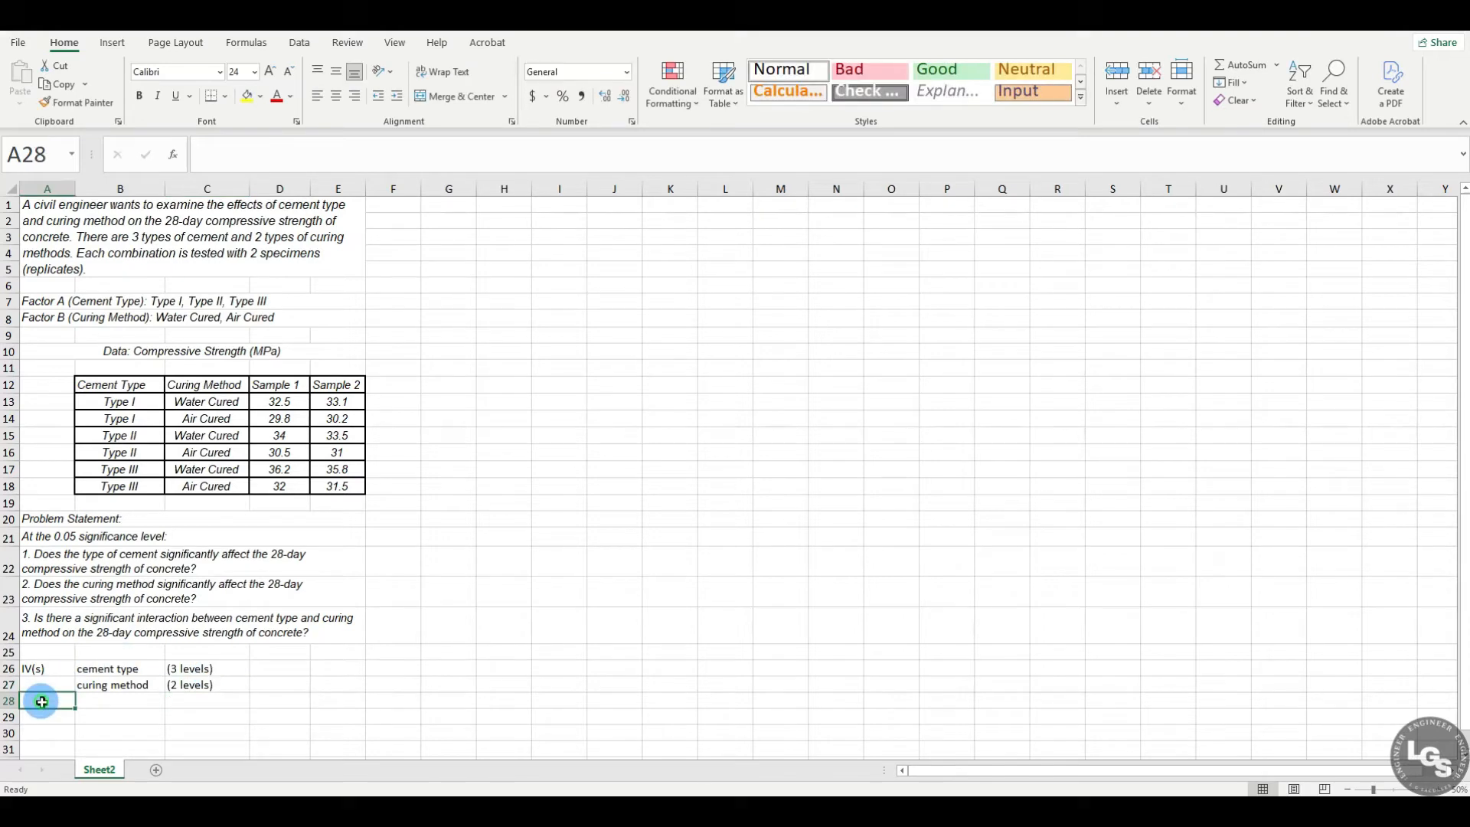
pyautogui.write('DV')
pyautogui.press('Tab')
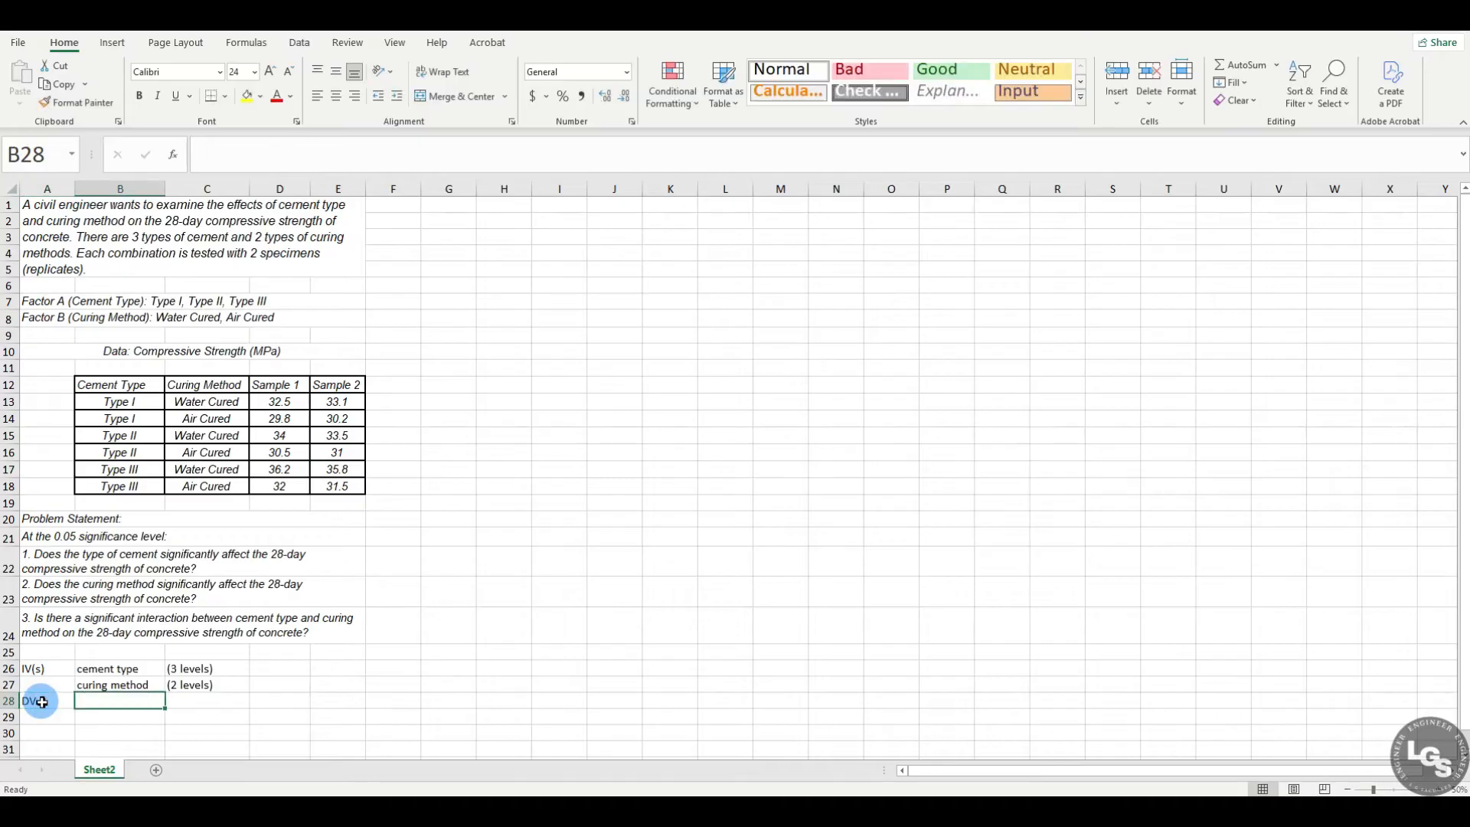
pyautogui.write('compressive styrength')
pyautogui.press('Return')
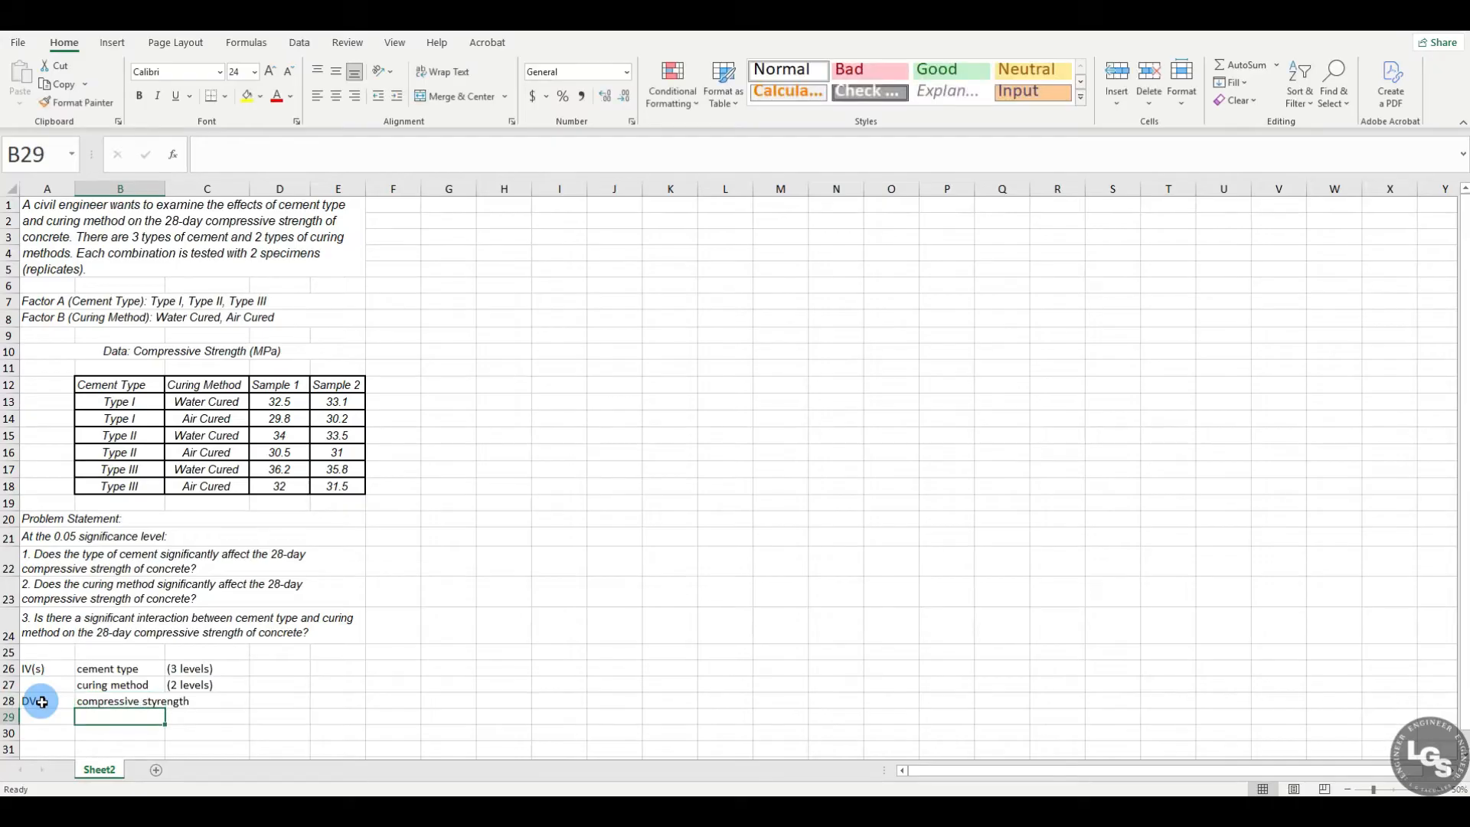
# Step: Review the listed independent variables, their levels and the dependent variable in rows 26 to 28
pyautogui.moveTo(222, 666); pyautogui.dragTo(33, 695)
pyautogui.click(299, 674)
pyautogui.click(141, 668)
pyautogui.moveTo(140, 668); pyautogui.dragTo(148, 683)
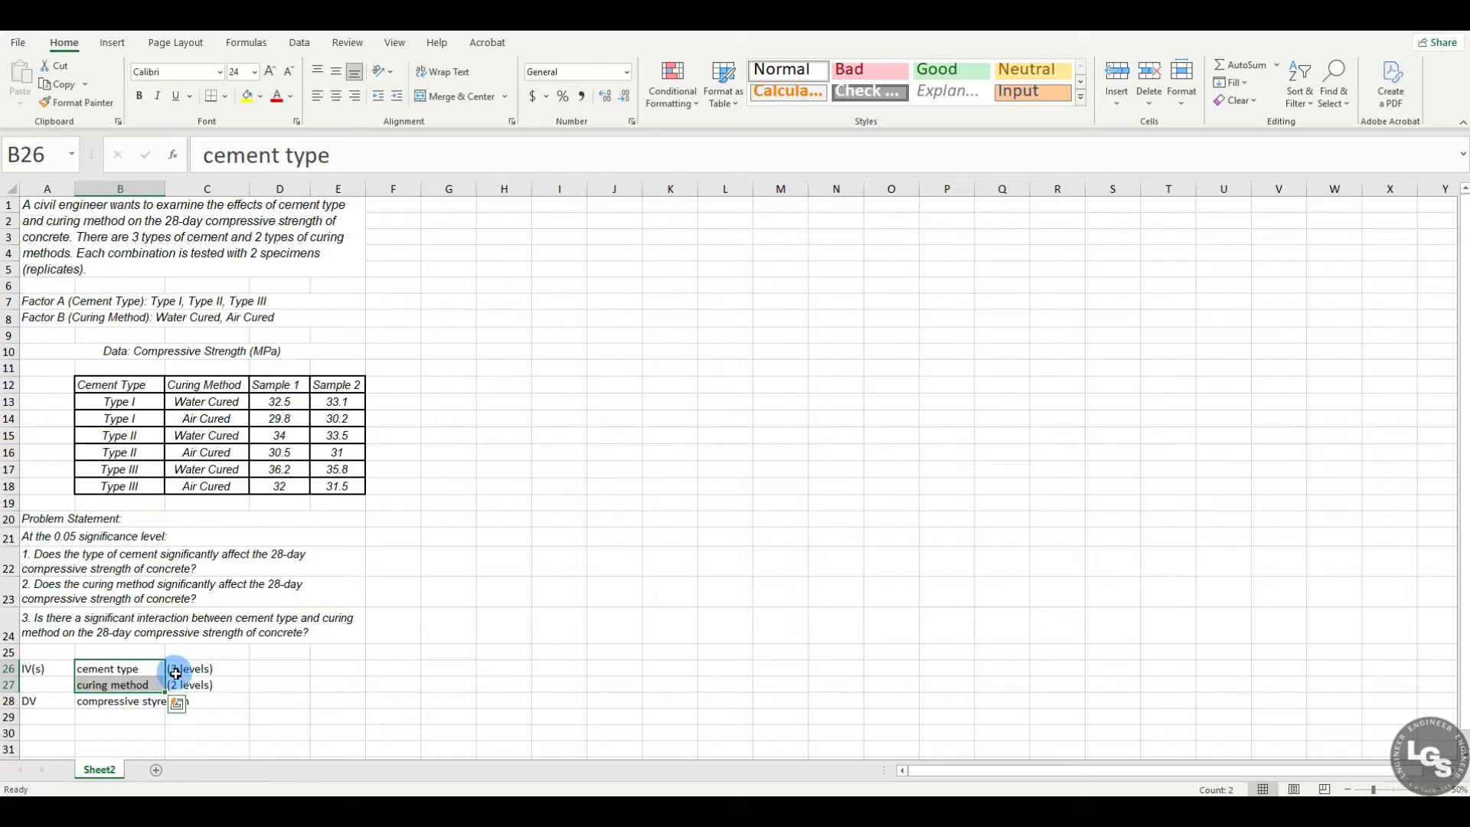
pyautogui.click(199, 668)
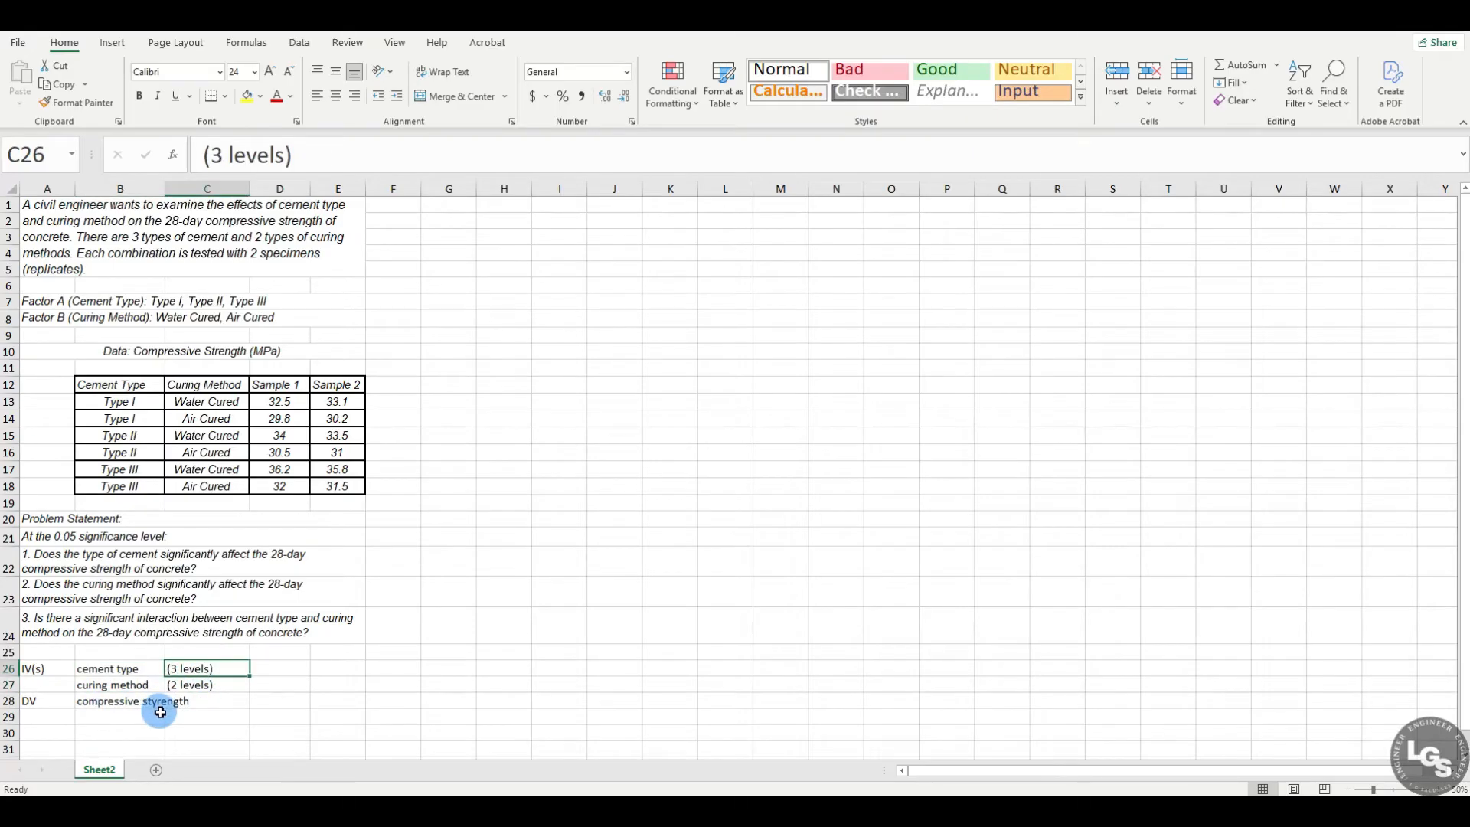
pyautogui.click(119, 715)
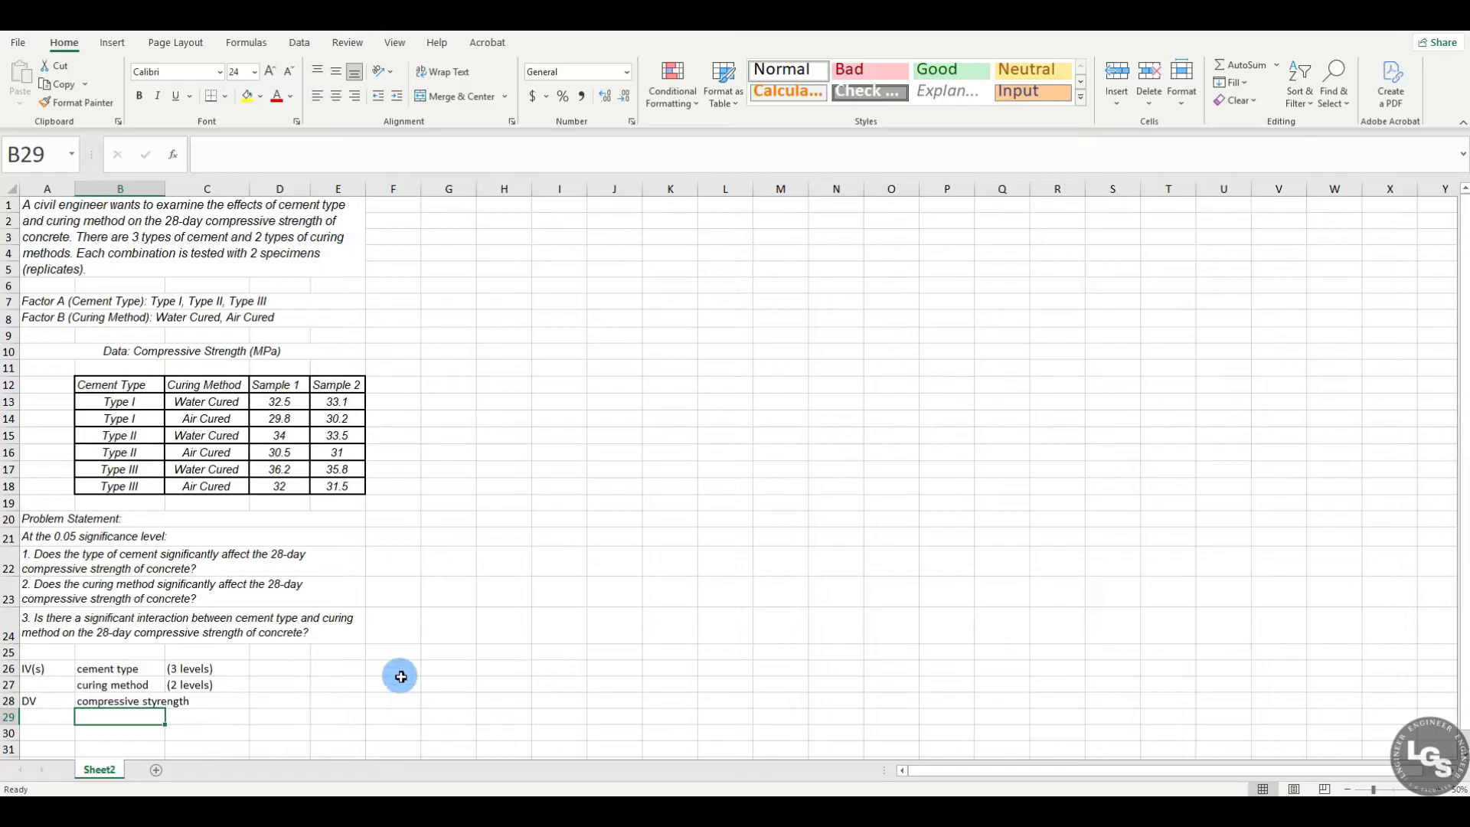
pyautogui.click(373, 648)
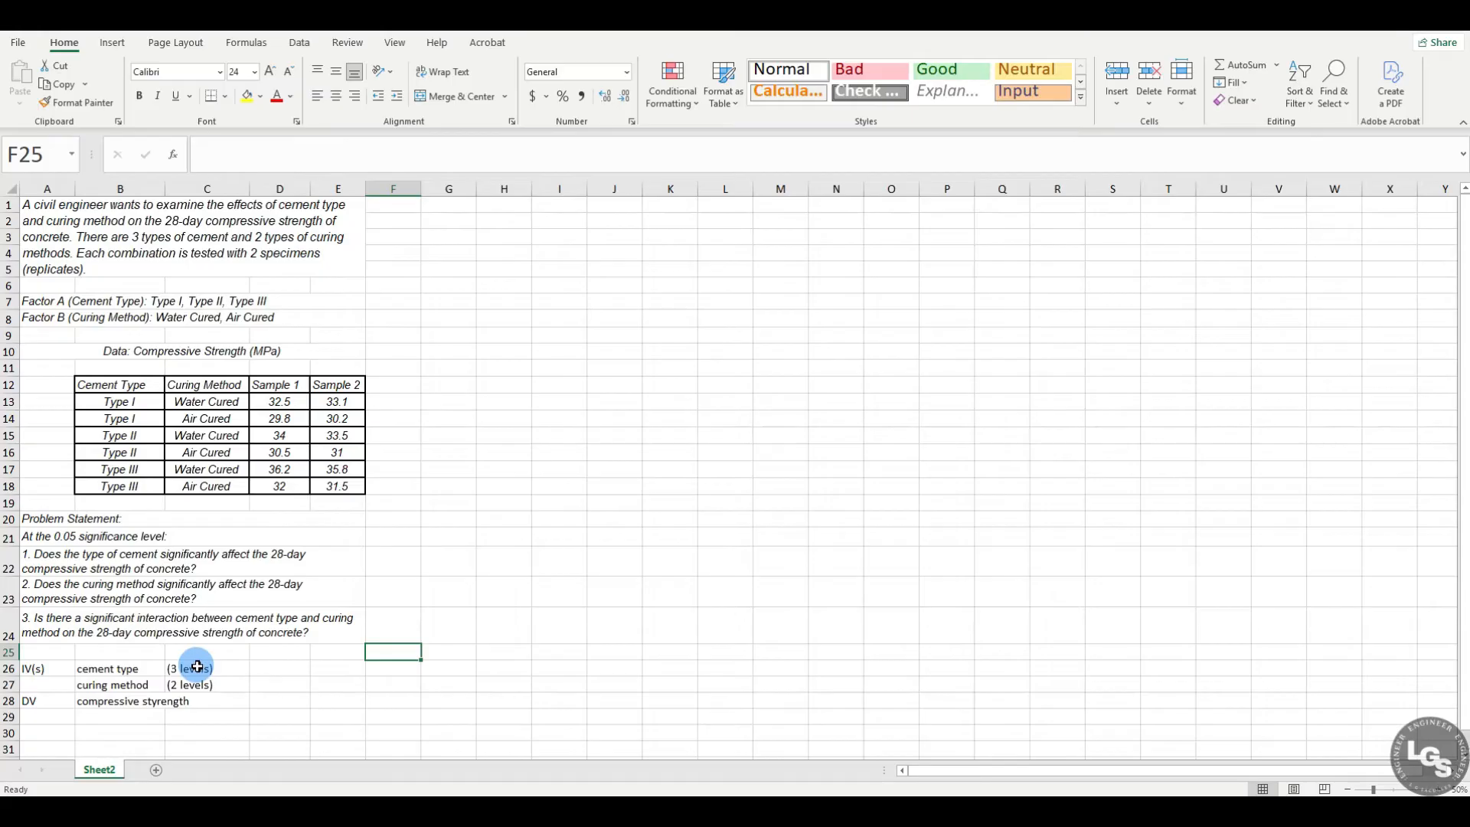
pyautogui.scroll(-3, 198, 665)
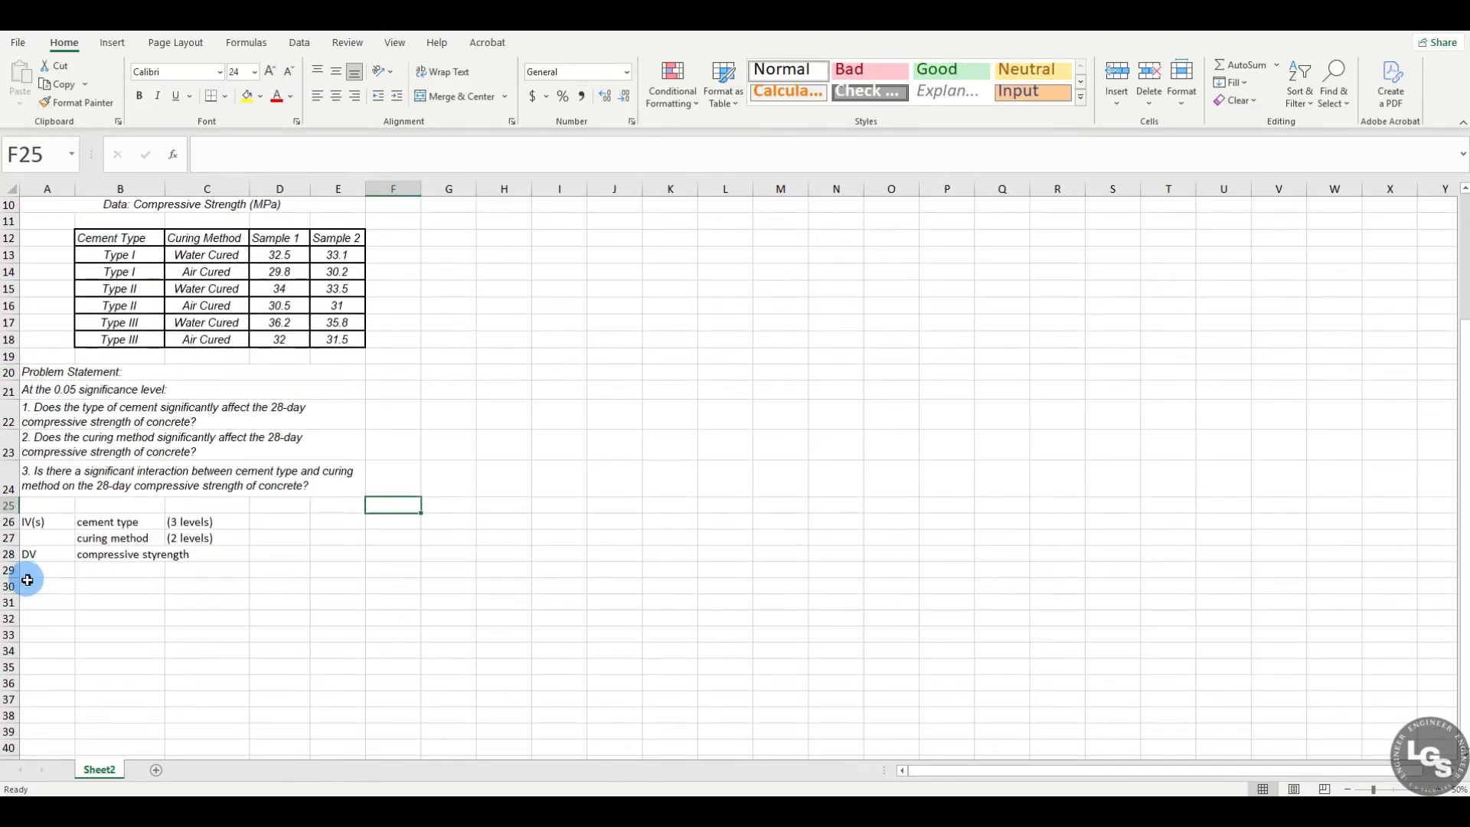
pyautogui.click(34, 585)
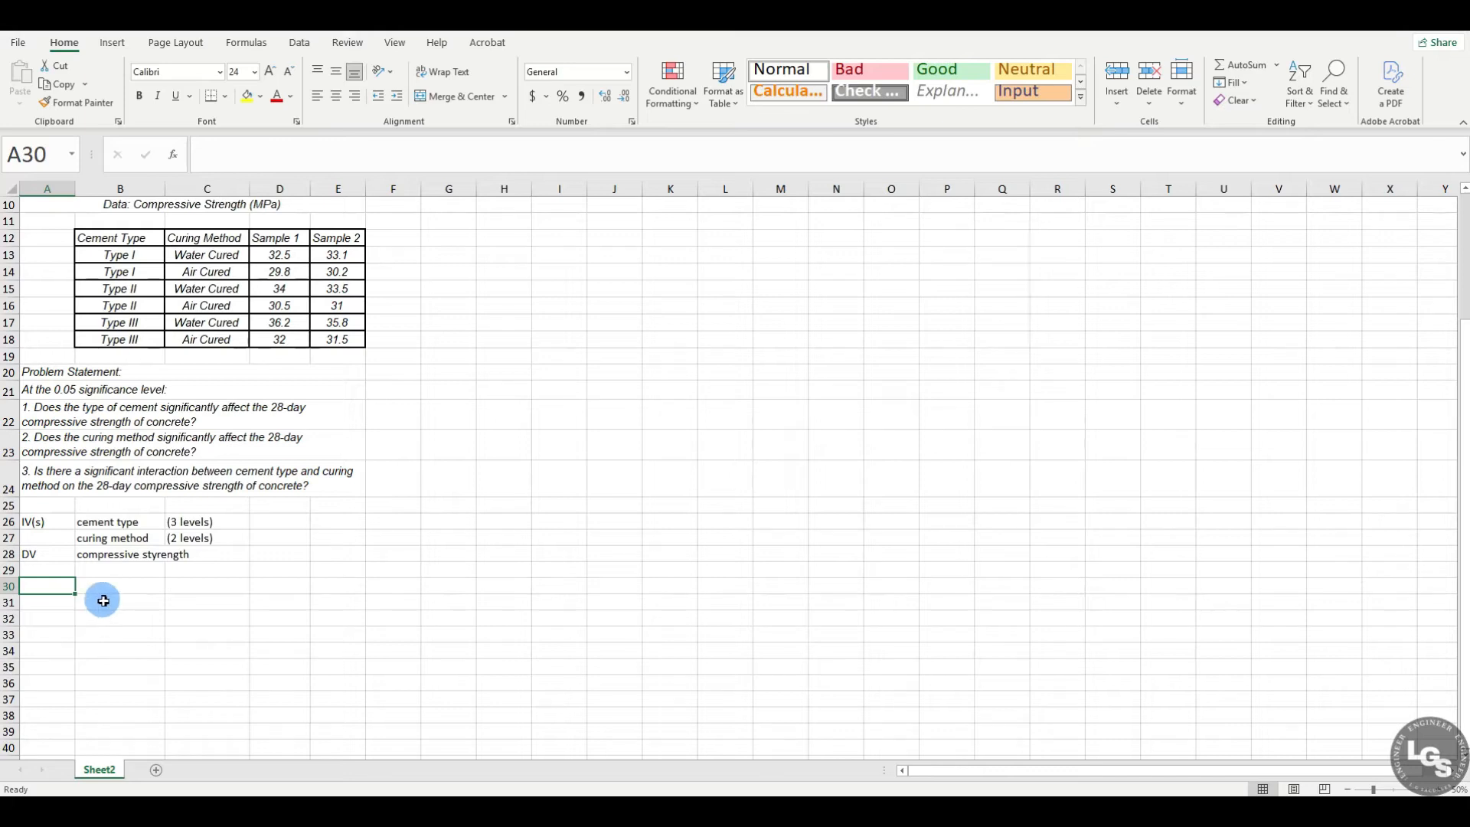
pyautogui.write('(1)')
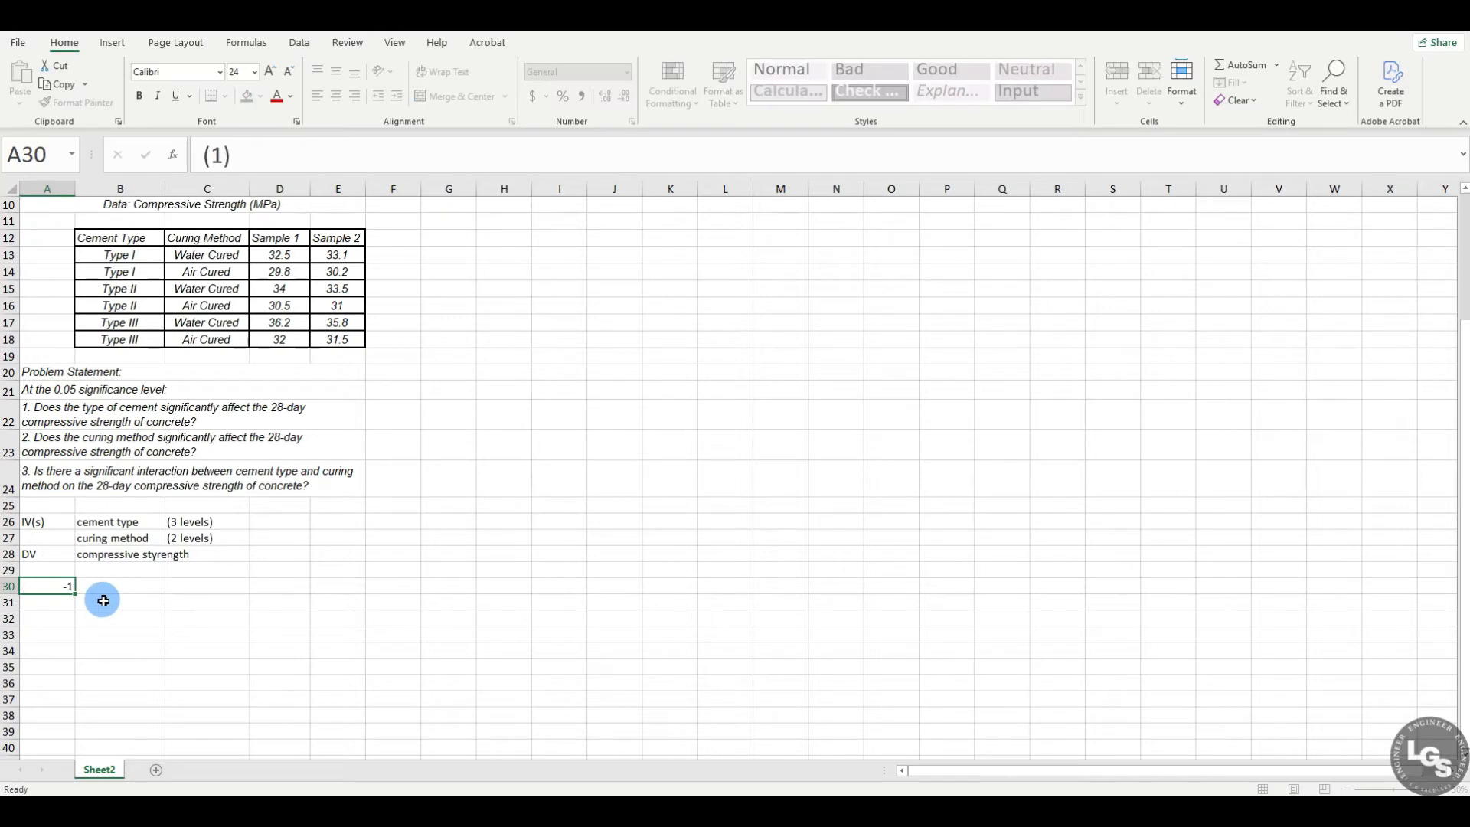
pyautogui.press('Return')
pyautogui.press('Up')
pyautogui.press('BackSpace')
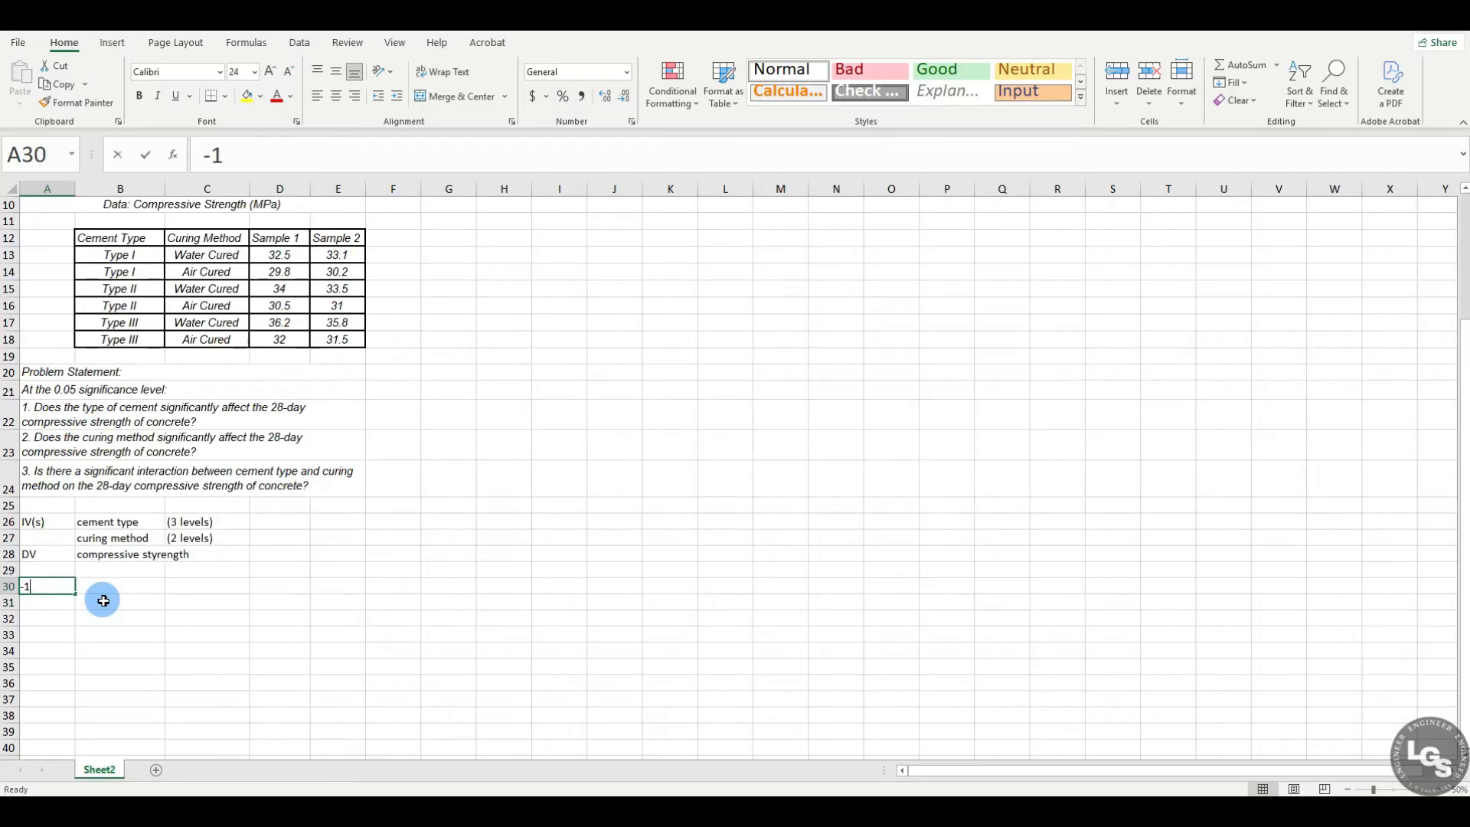
# Step: Enter the heading No.01 in A30 and the null hypothesis label Ho in A31
pyautogui.write('No.01')
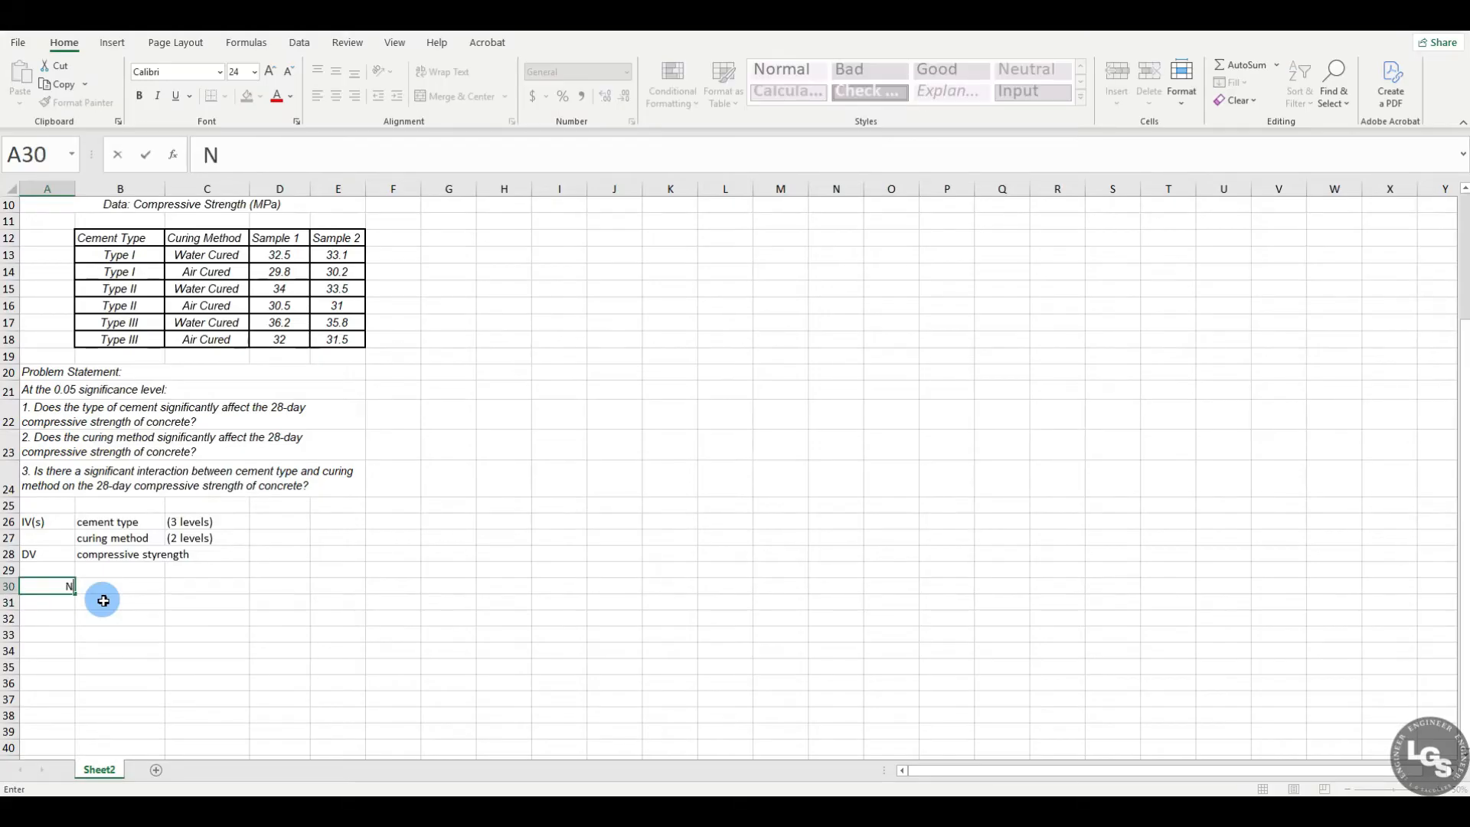
pyautogui.press('Return')
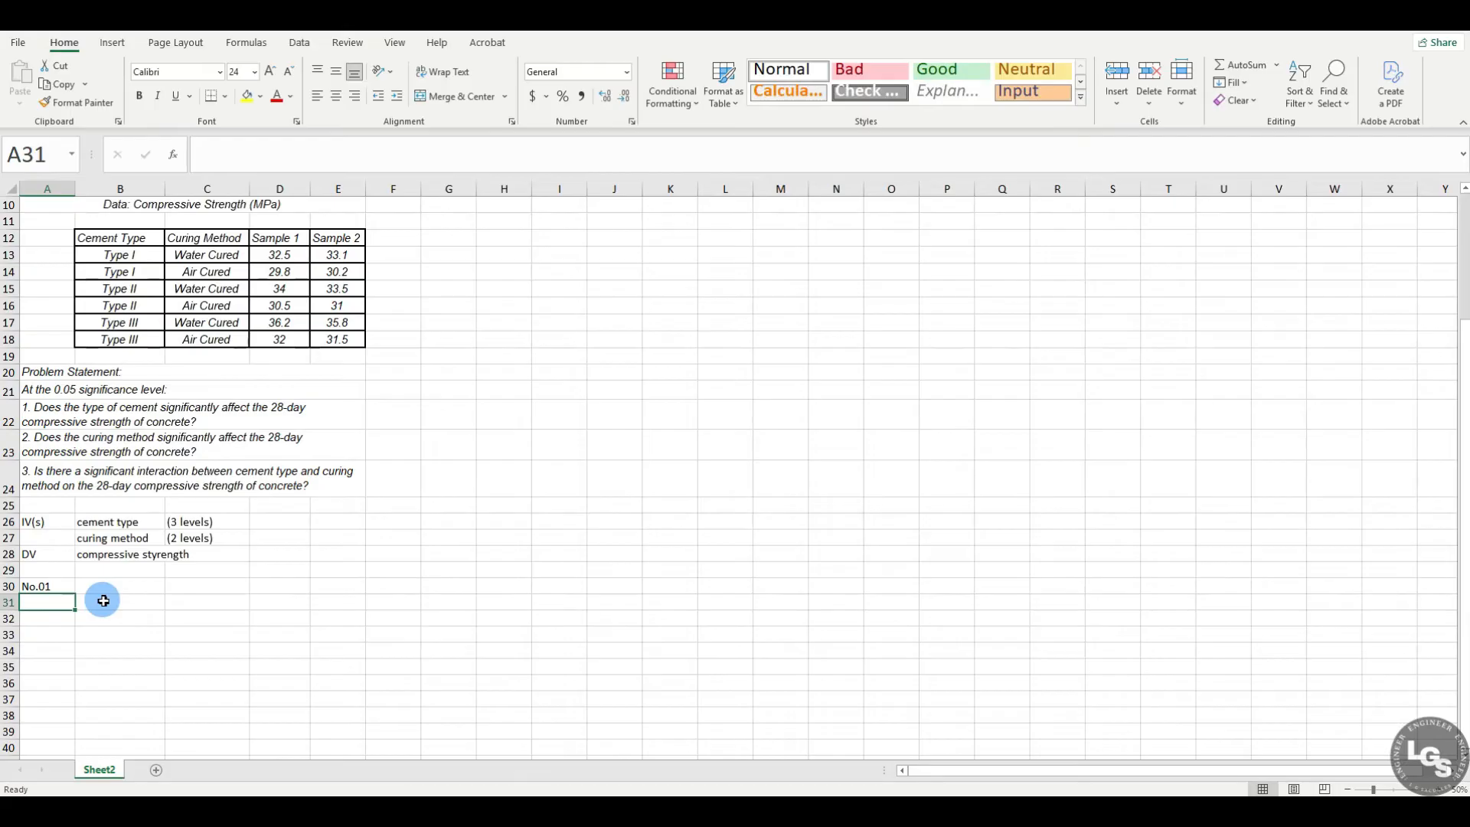
pyautogui.write('Ho')
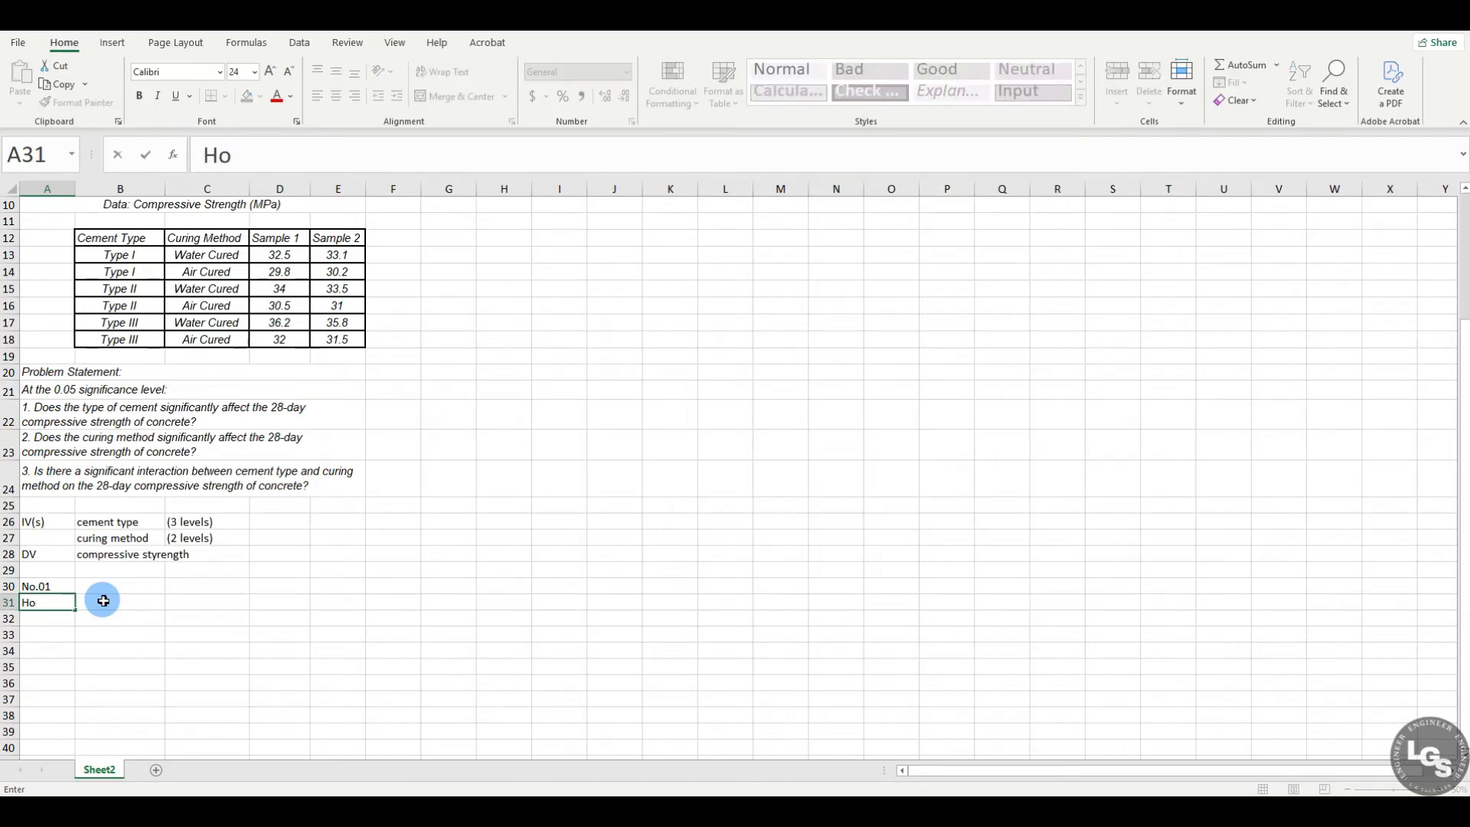
pyautogui.click(103, 600)
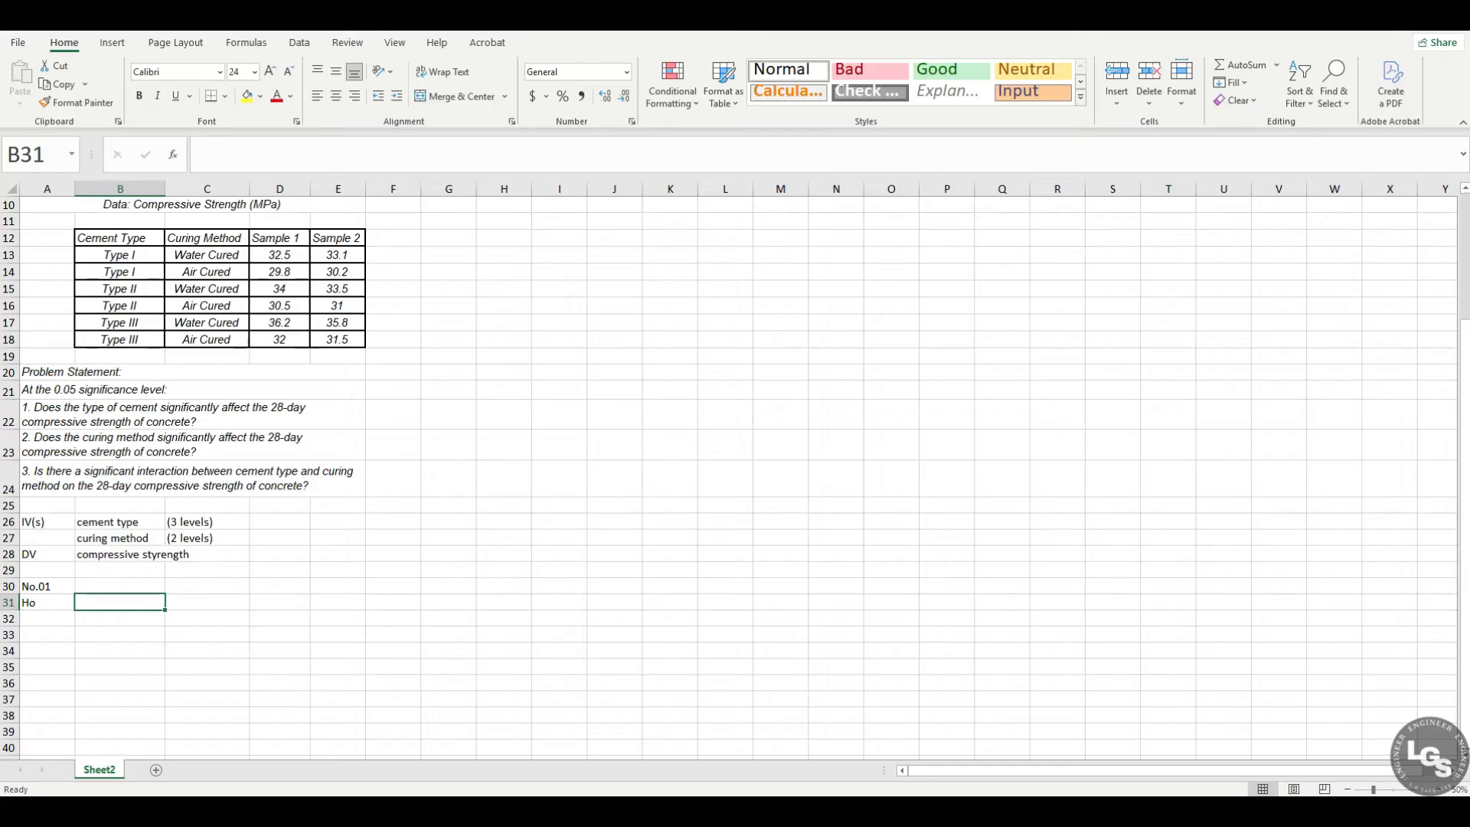
# Step: Enter in B31 the null hypothesis: There is no significant effect of cement type on the 28-day compressive strength of concrete
pyautogui.click(222, 424)
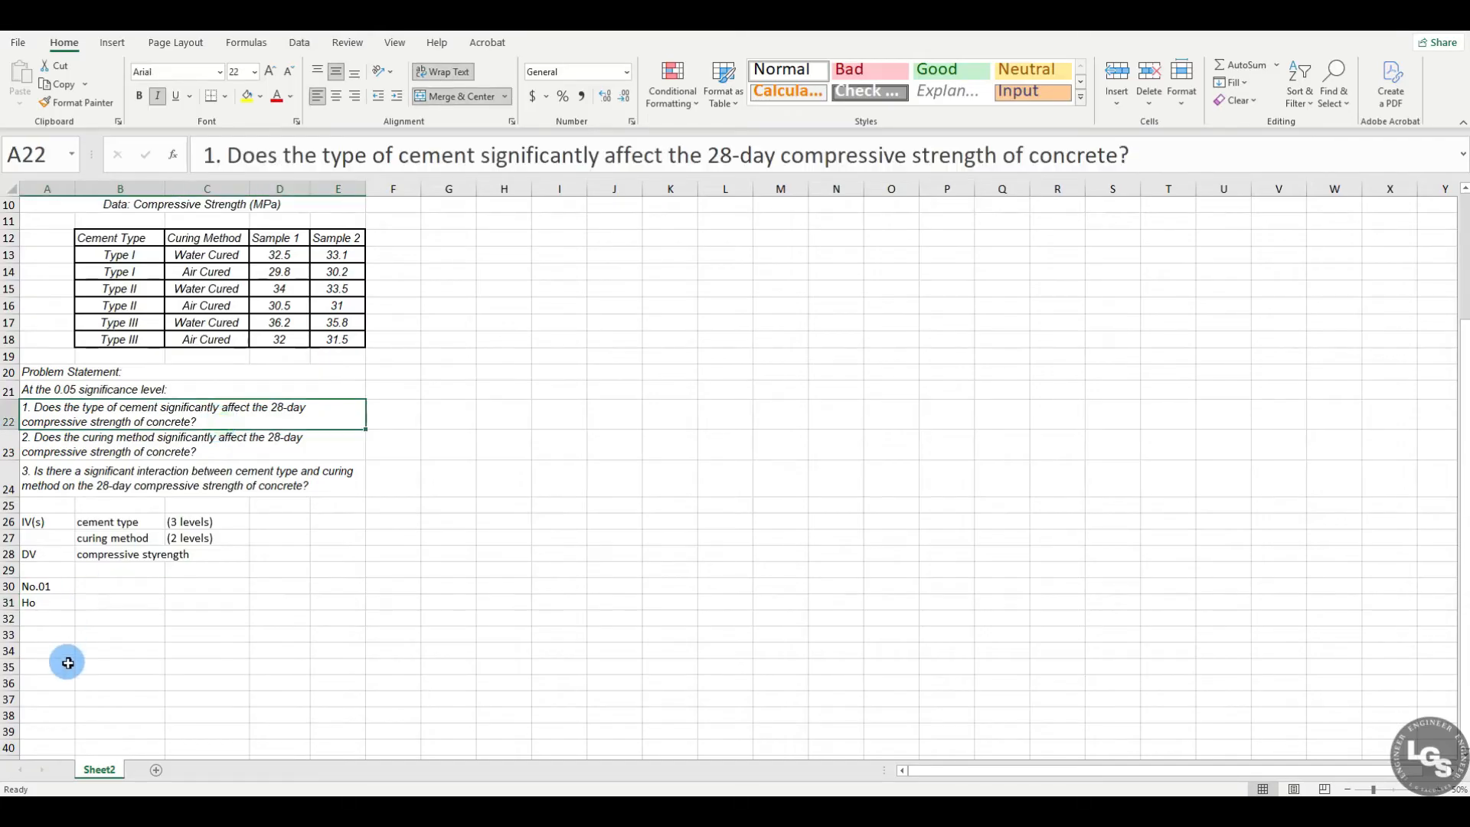
pyautogui.click(104, 604)
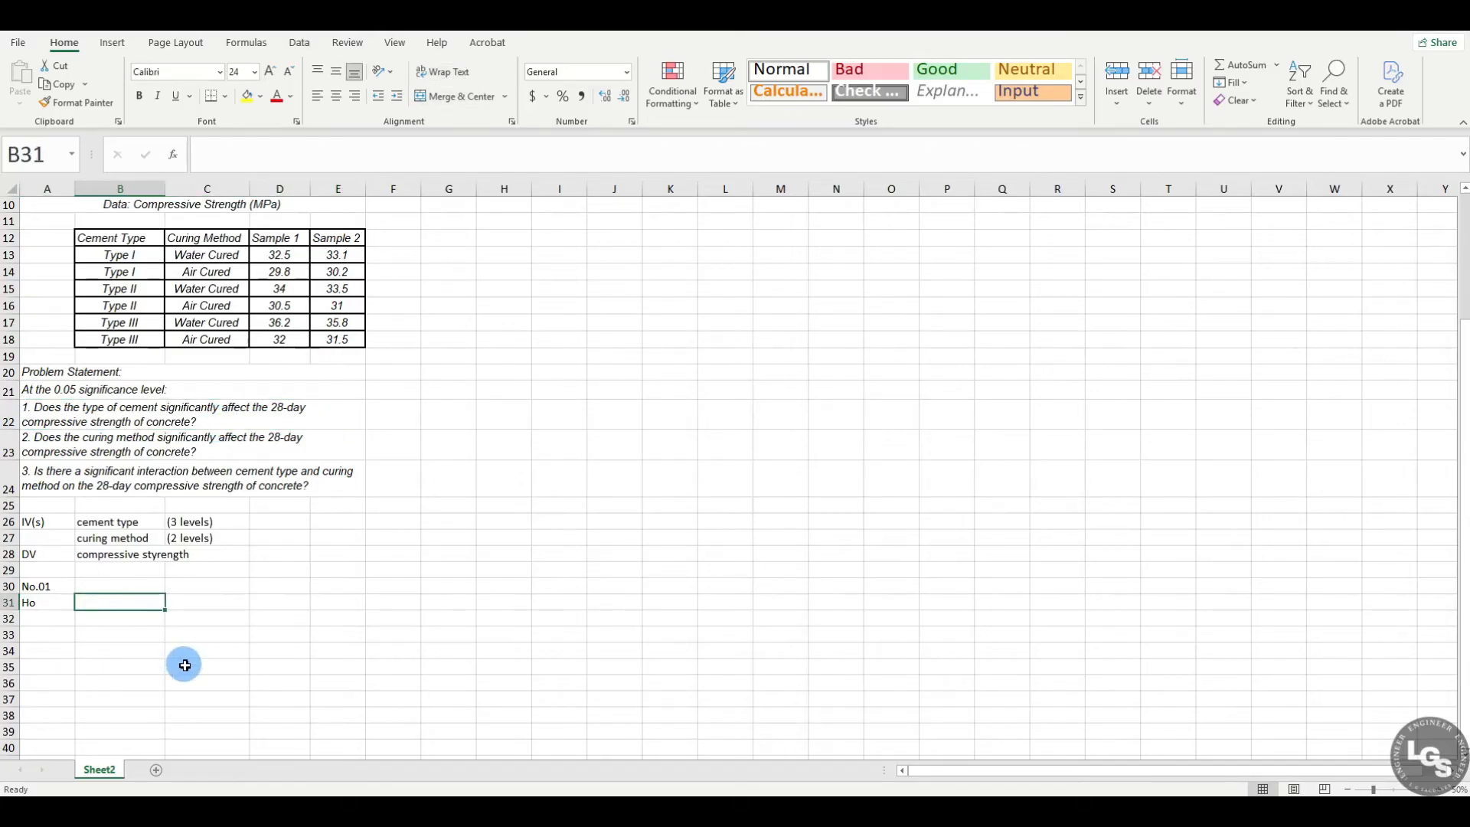
pyautogui.write('There is no significant effect iof the')
pyautogui.press('BackSpace')
pyautogui.press('BackSpace')
pyautogui.press('BackSpace')
pyautogui.press('BackSpace')
pyautogui.press('BackSpace')
pyautogui.press('BackSpace')
pyautogui.press('BackSpace')
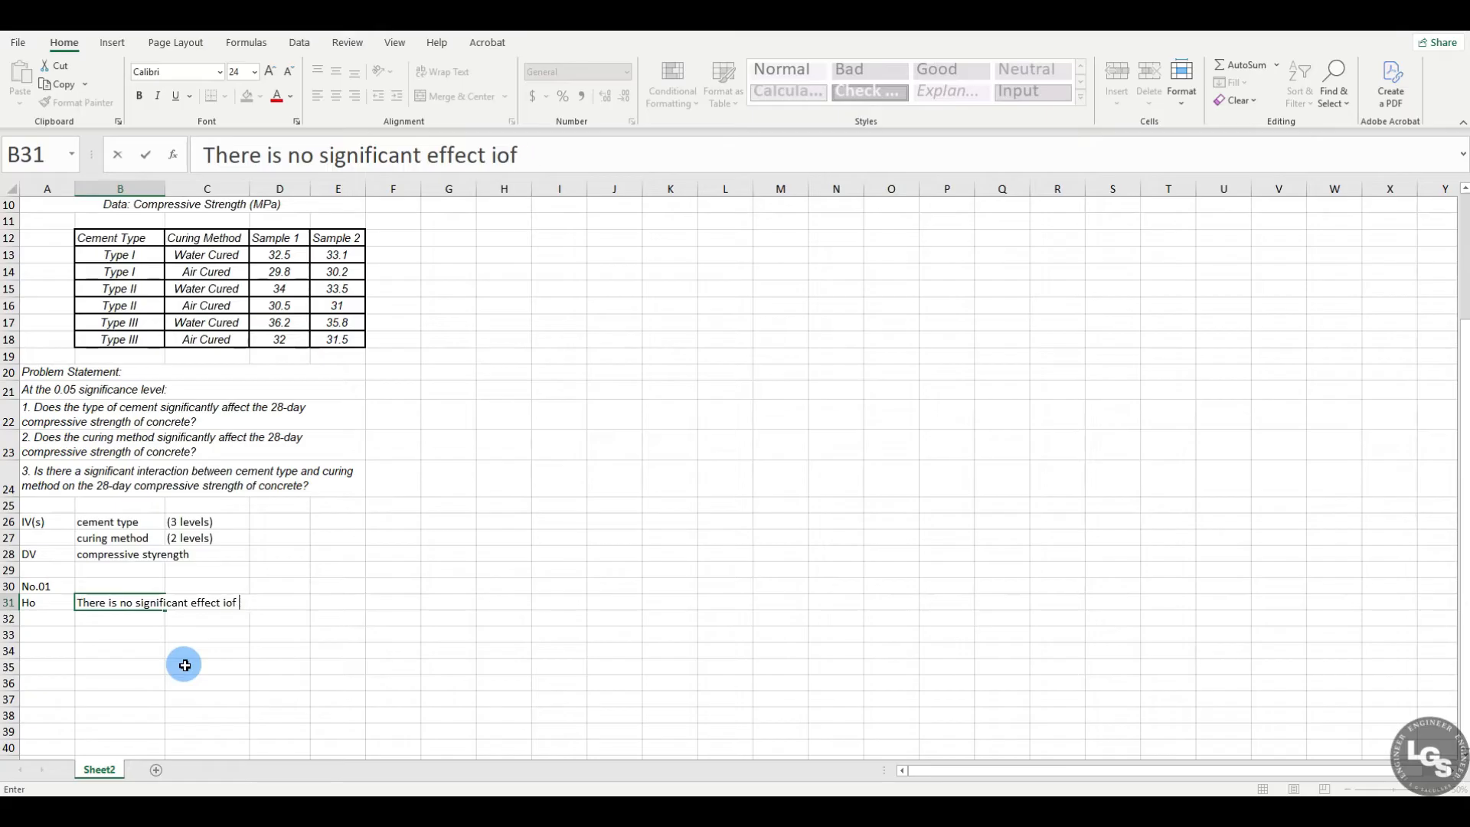
pyautogui.write('of cement ty')
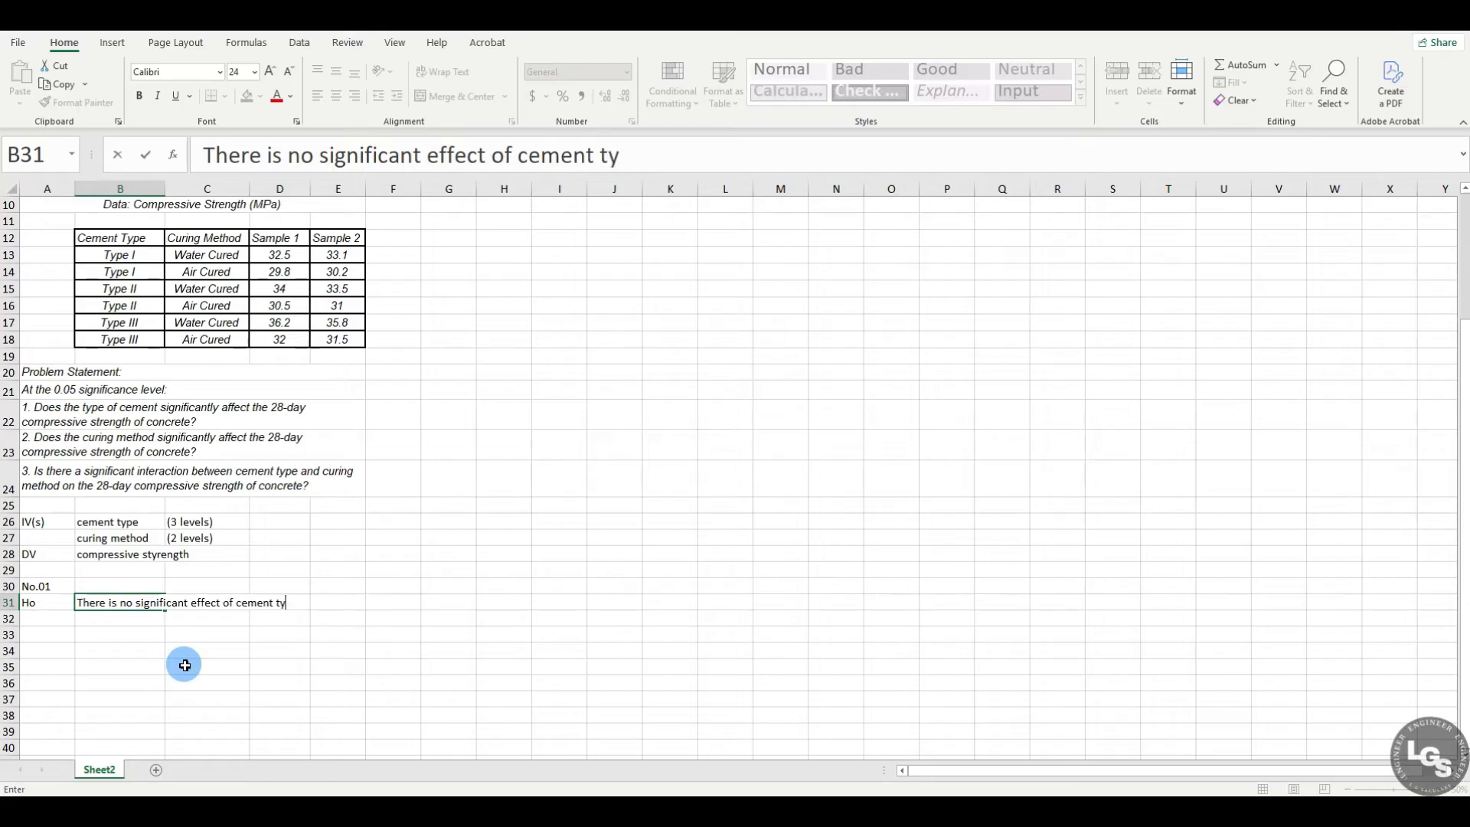
pyautogui.write('pe on the 28-')
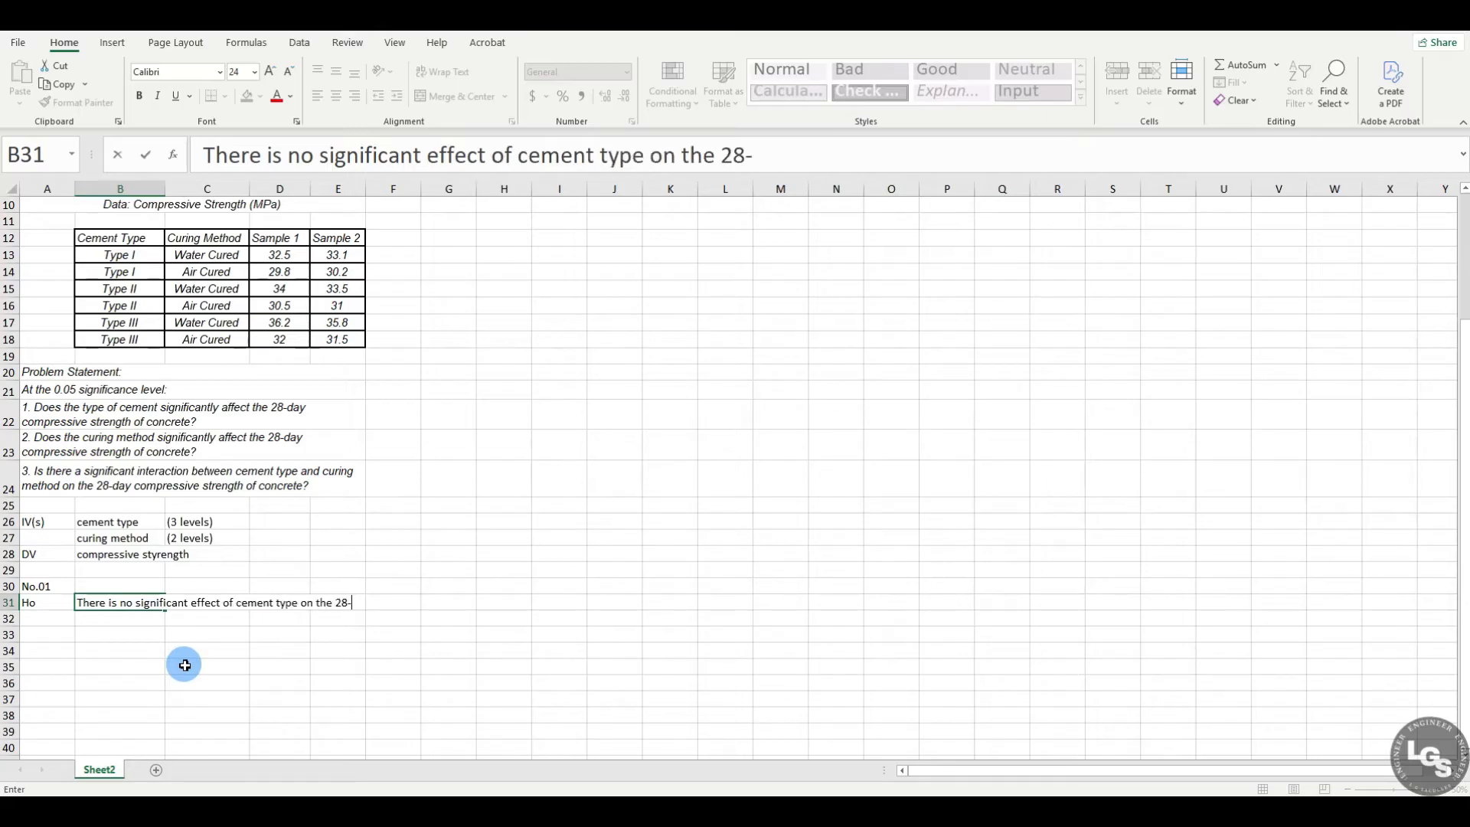
pyautogui.write('day compre')
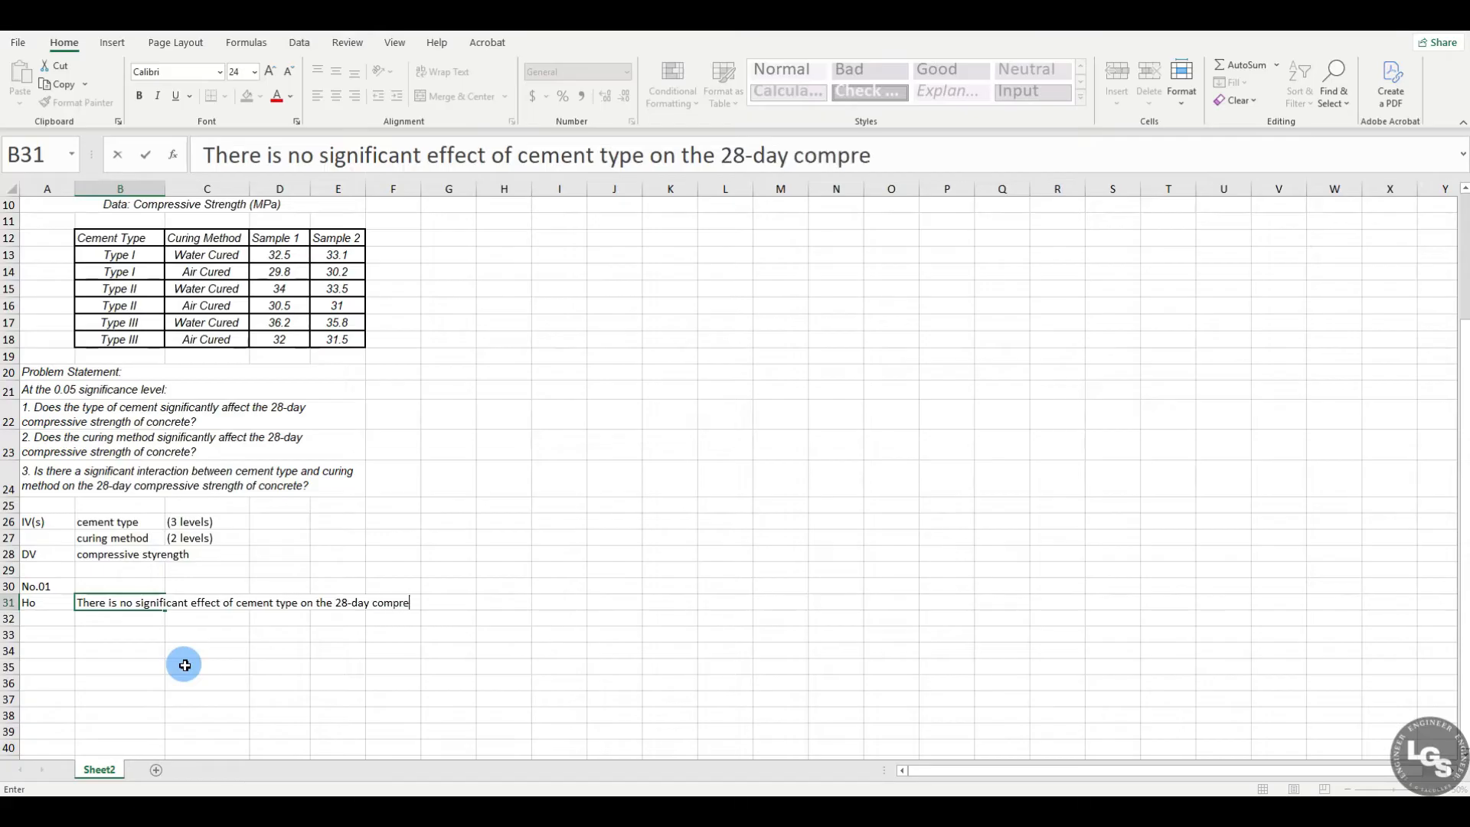
pyautogui.write('ssive strength')
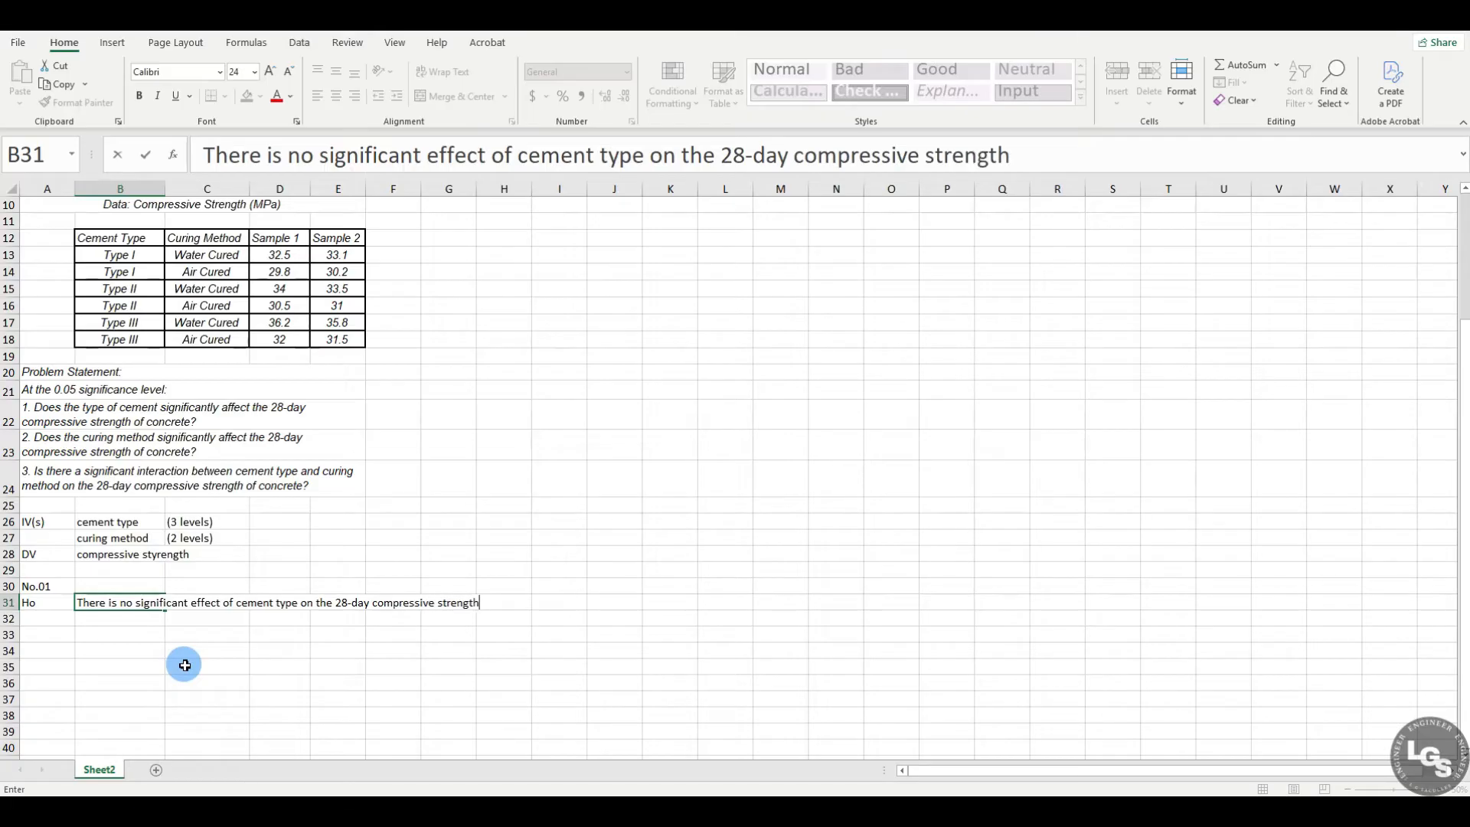
pyautogui.write(' of concrete')
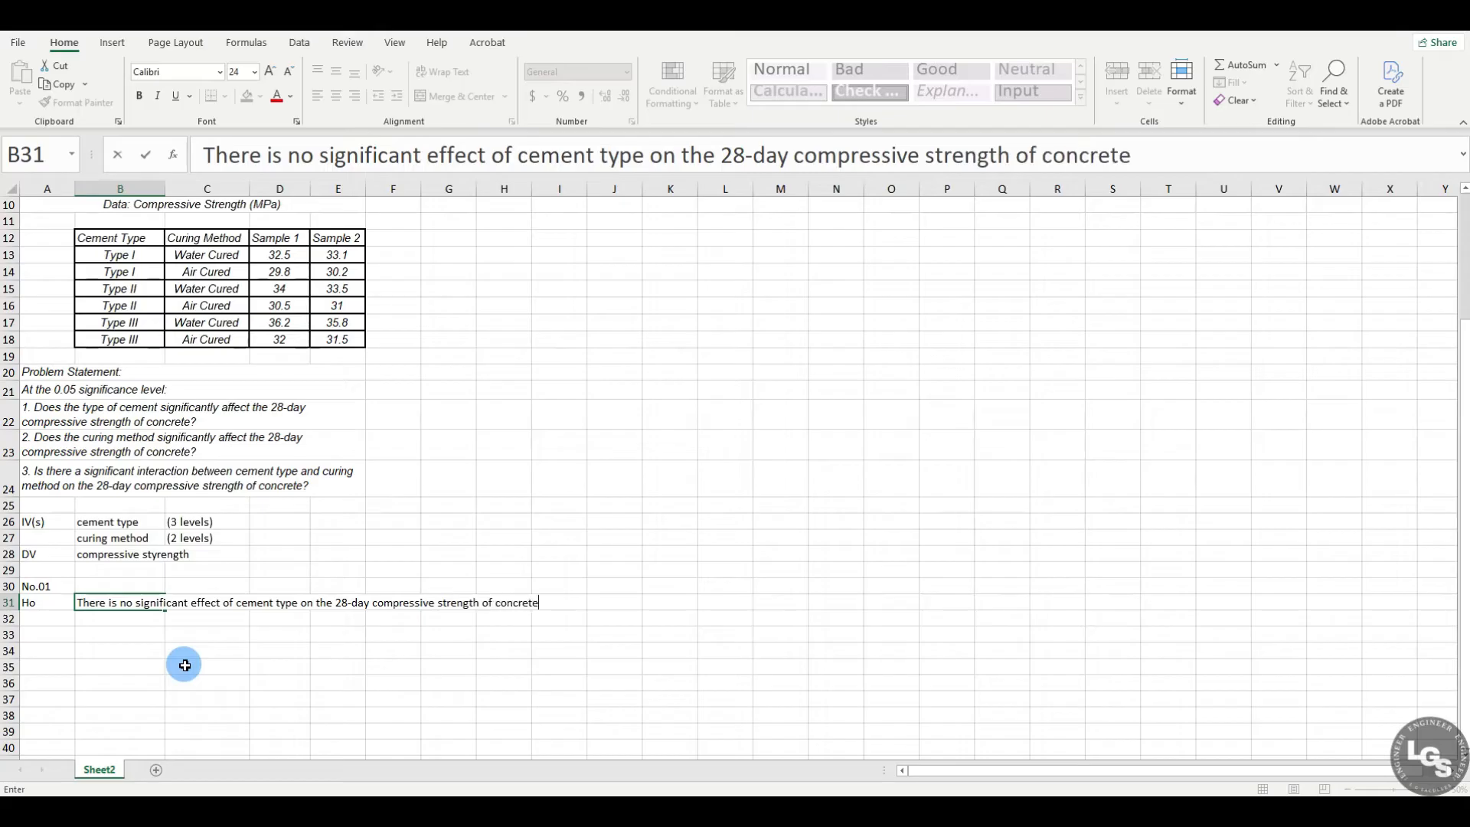
pyautogui.press('Return')
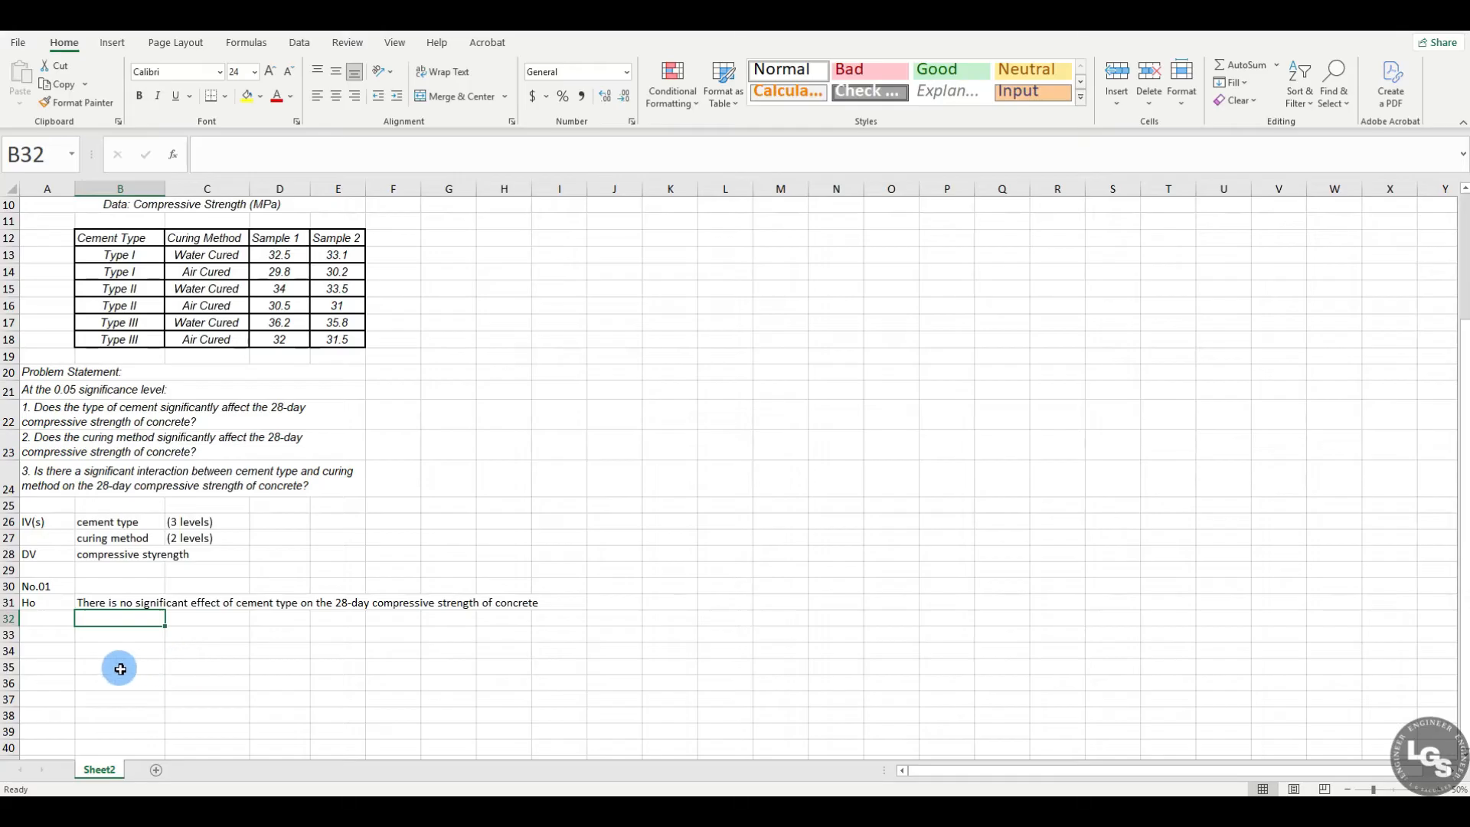
# Step: Label A32 H1 and enter in B32: There is a significant effect of cement type on the 28-day compressive strength of concrete
pyautogui.click(52, 621)
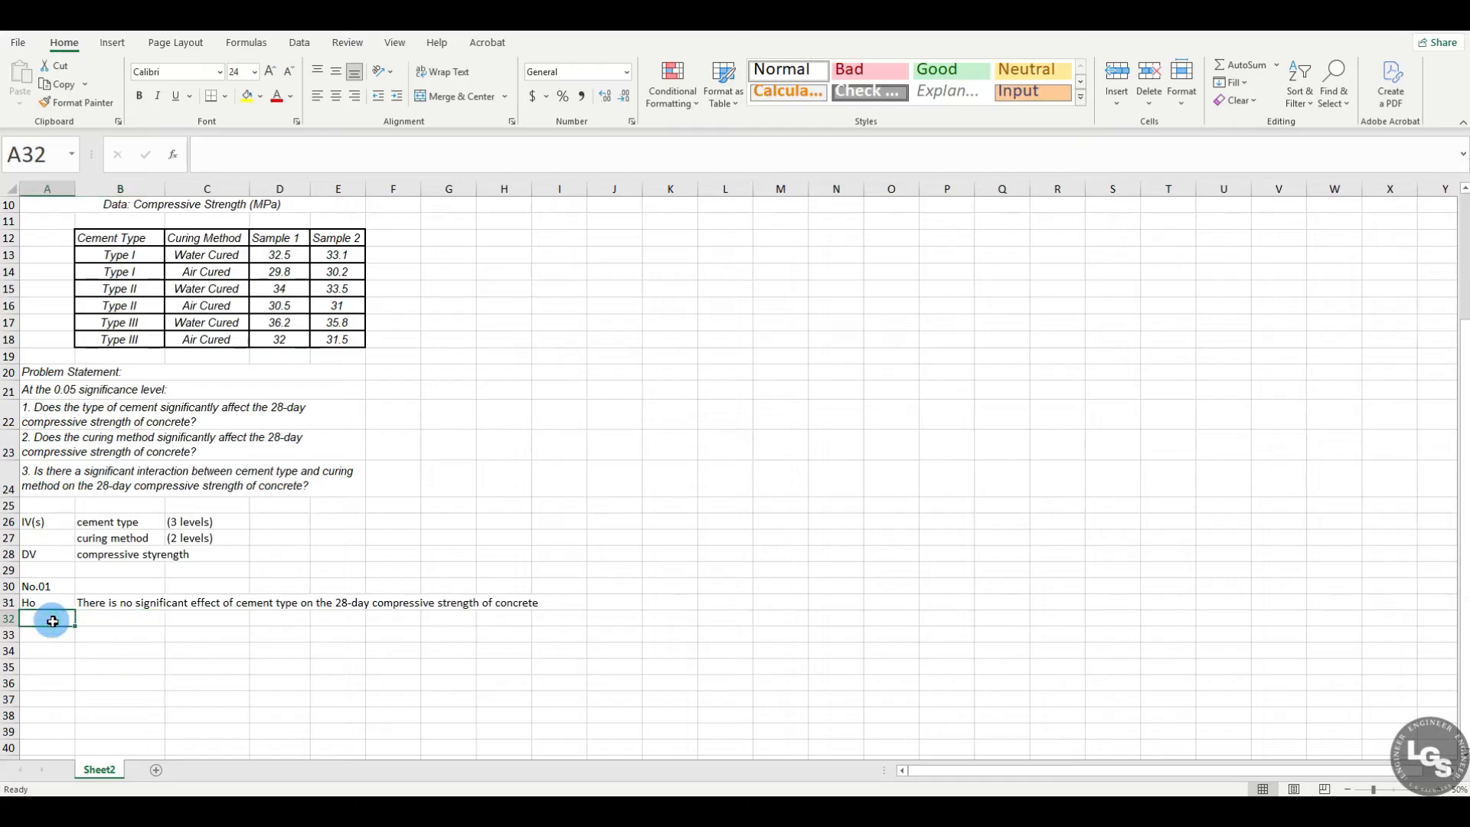
pyautogui.write('H1')
pyautogui.press('Return')
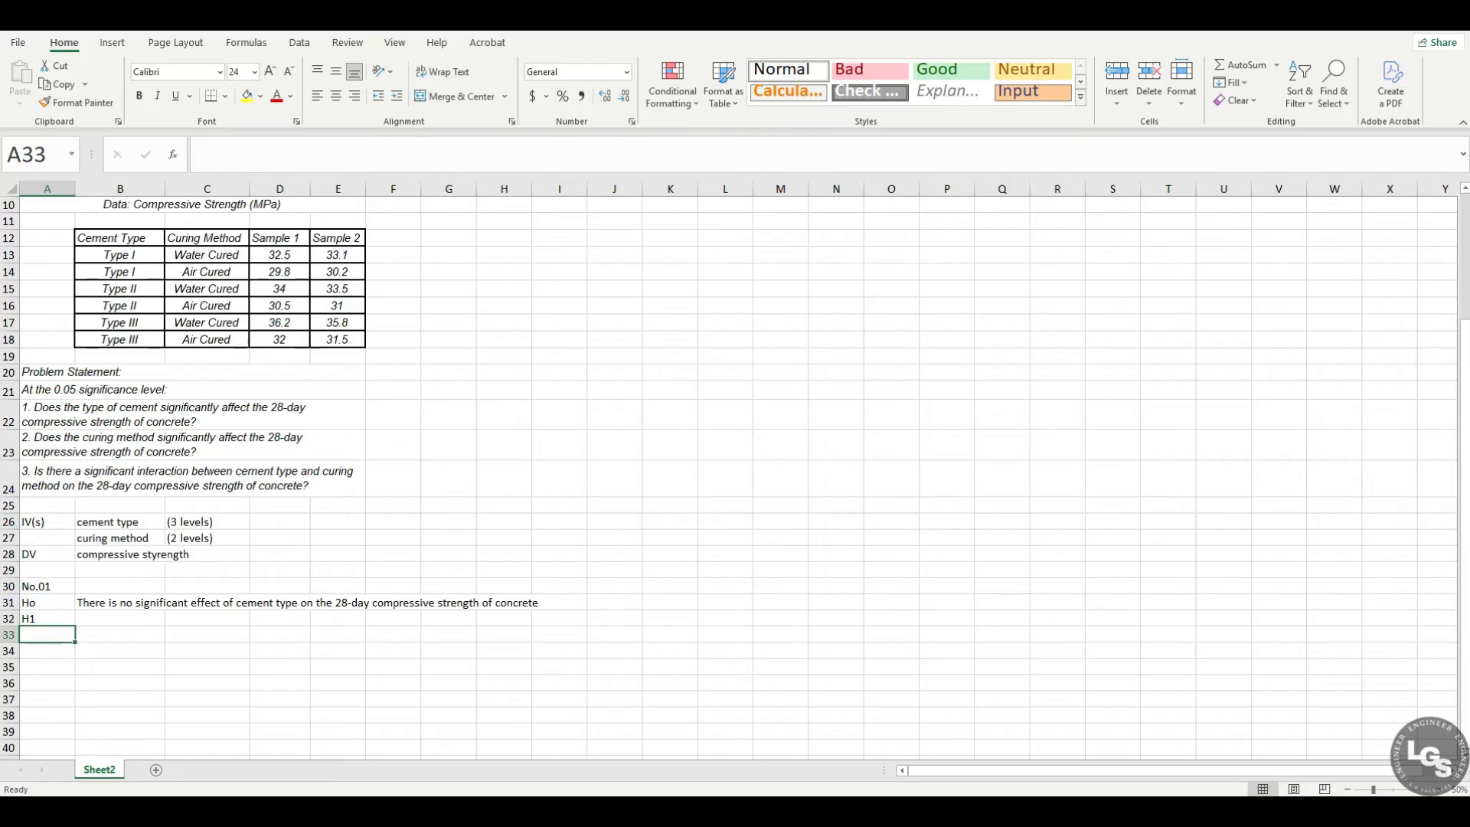
pyautogui.click(120, 619)
pyautogui.write('T')
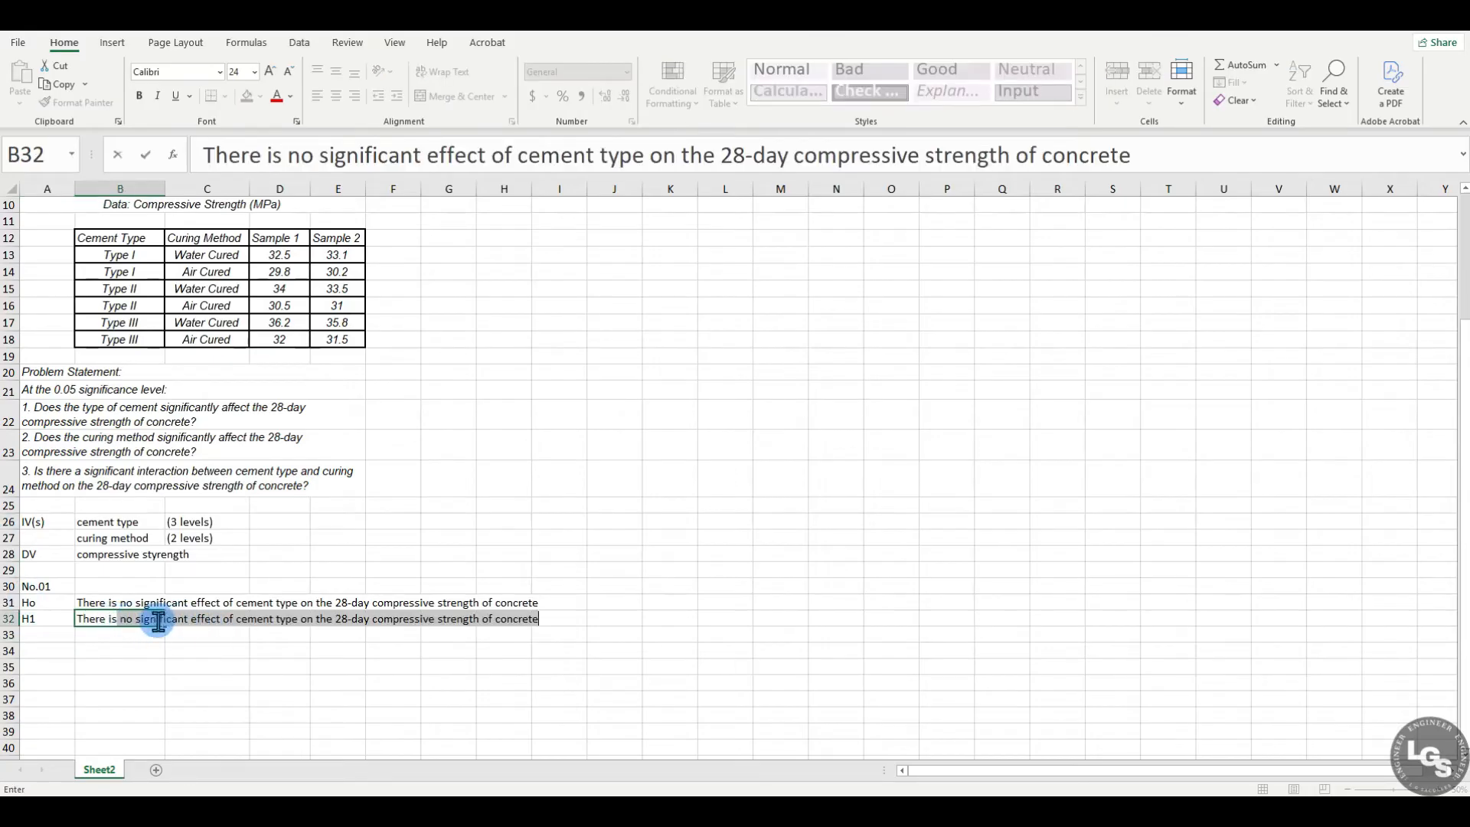
pyautogui.click(135, 619)
pyautogui.press('BackSpace')
pyautogui.press('BackSpace')
pyautogui.press('BackSpace')
pyautogui.write('a')
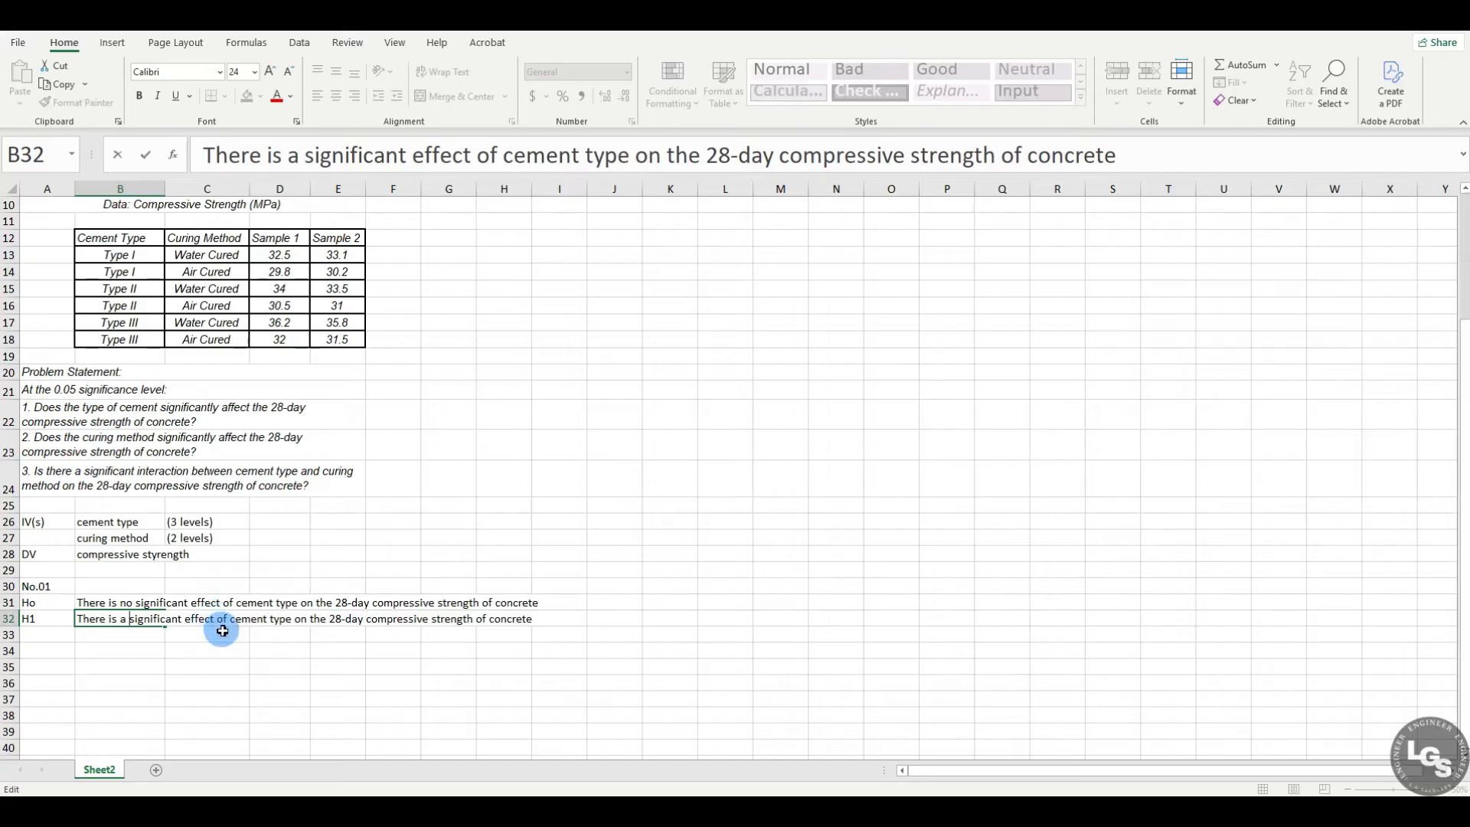
pyautogui.click(103, 668)
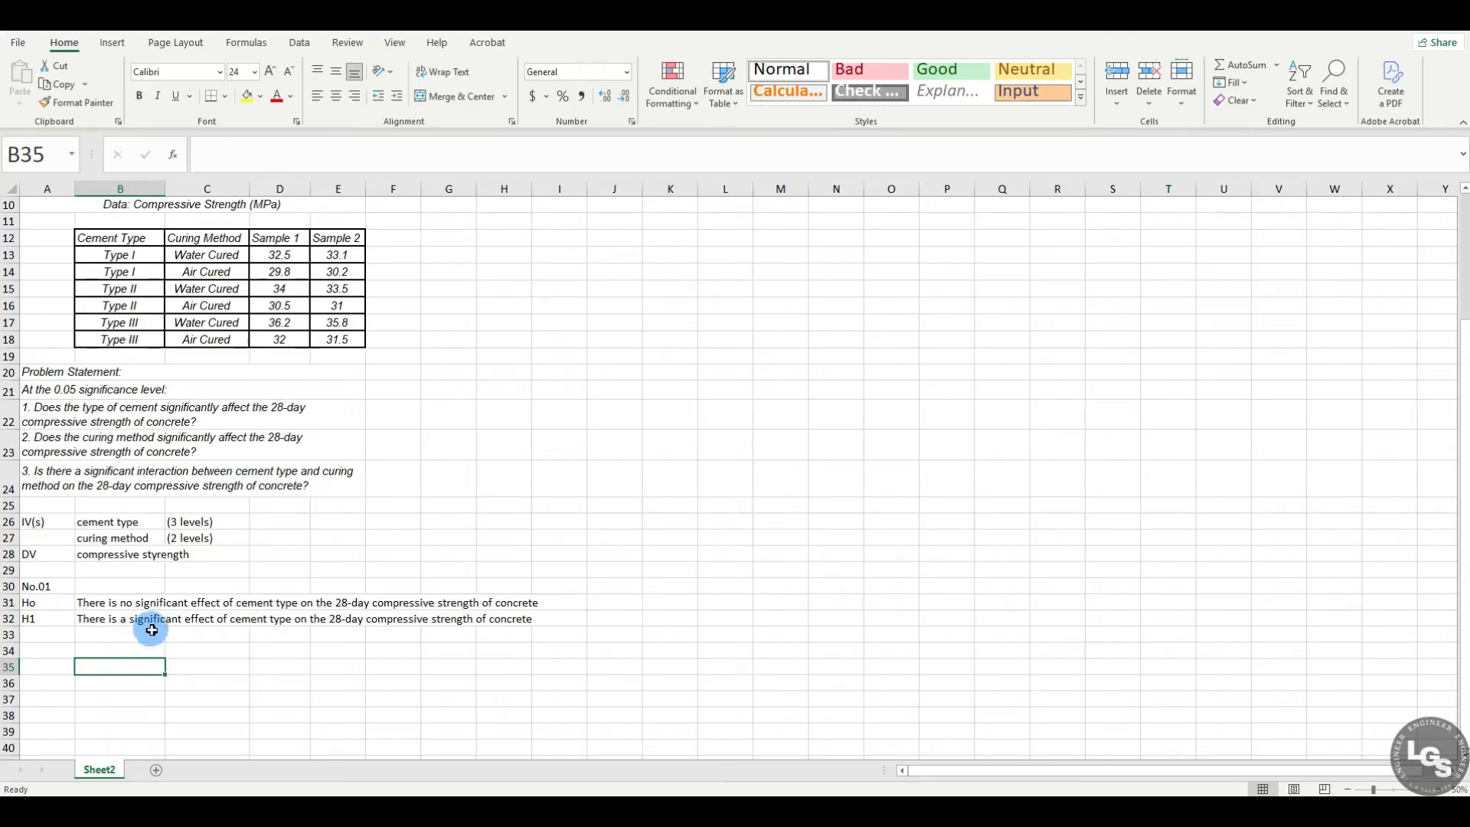
# Step: Enter the heading No.02 in A34 and the null hypothesis label Ho in A35
pyautogui.click(45, 646)
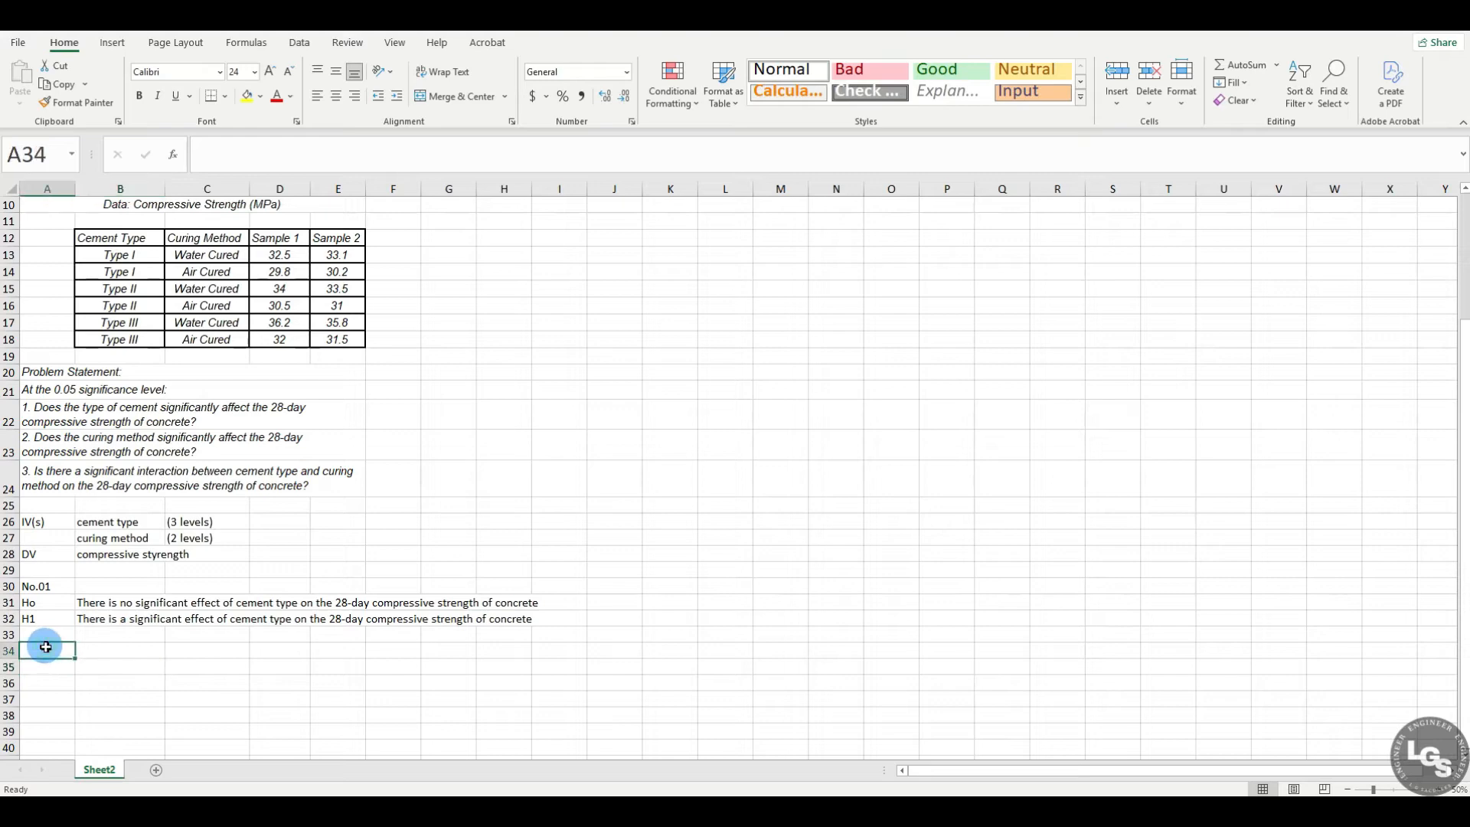
pyautogui.write('No.02')
pyautogui.press('Return')
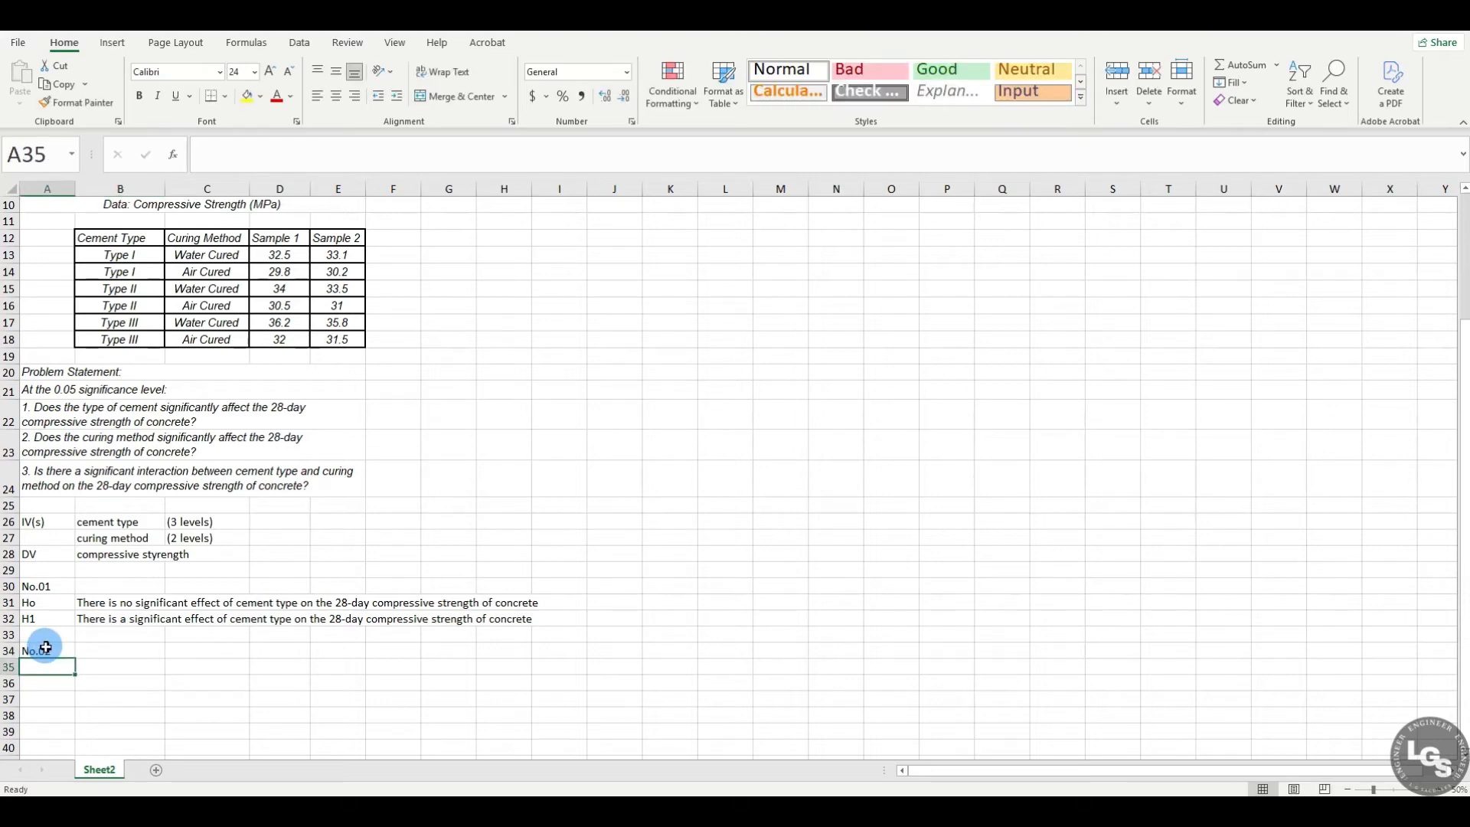
pyautogui.write('Ho')
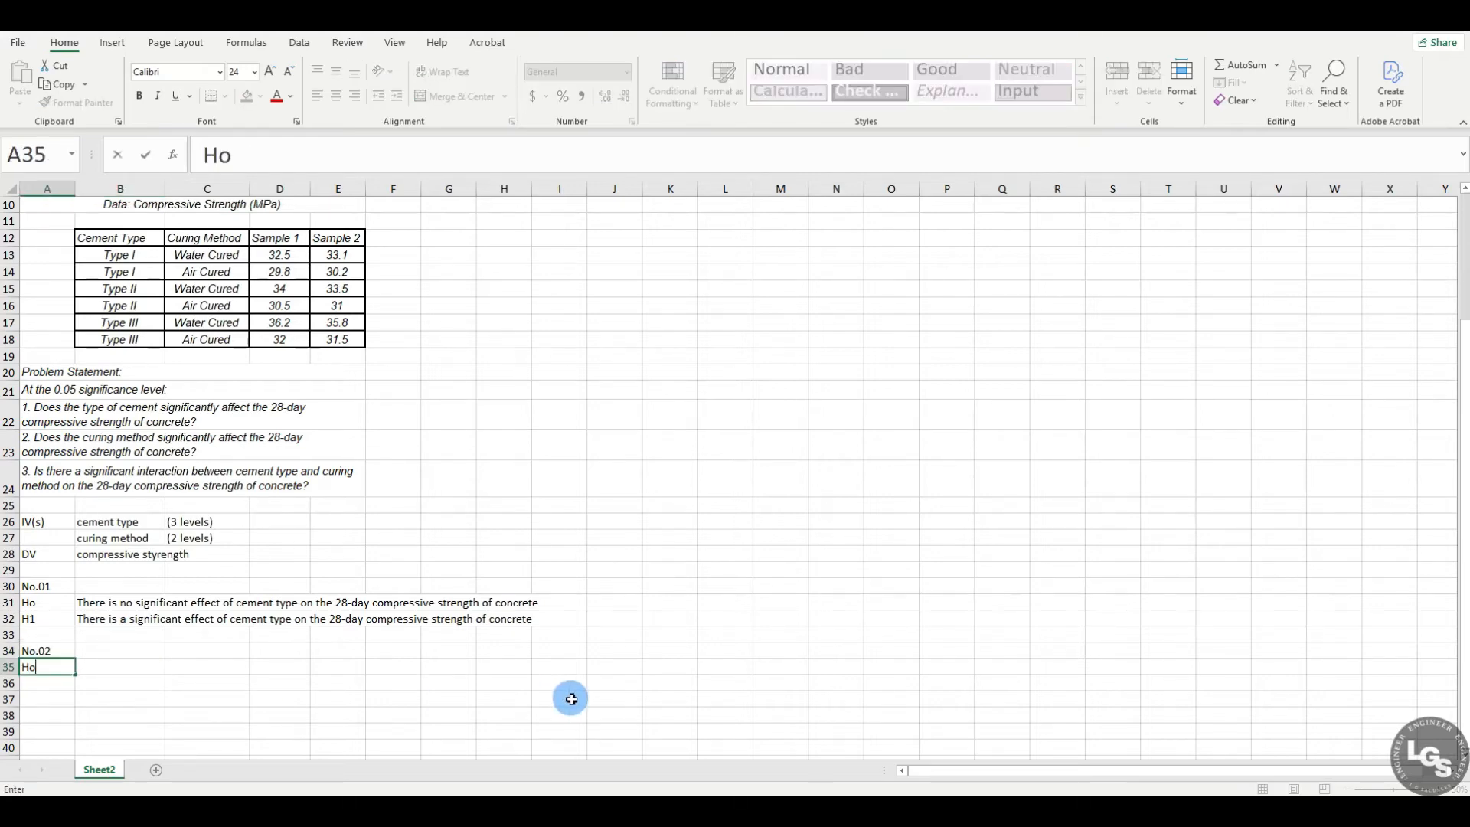
pyautogui.press('Tab')
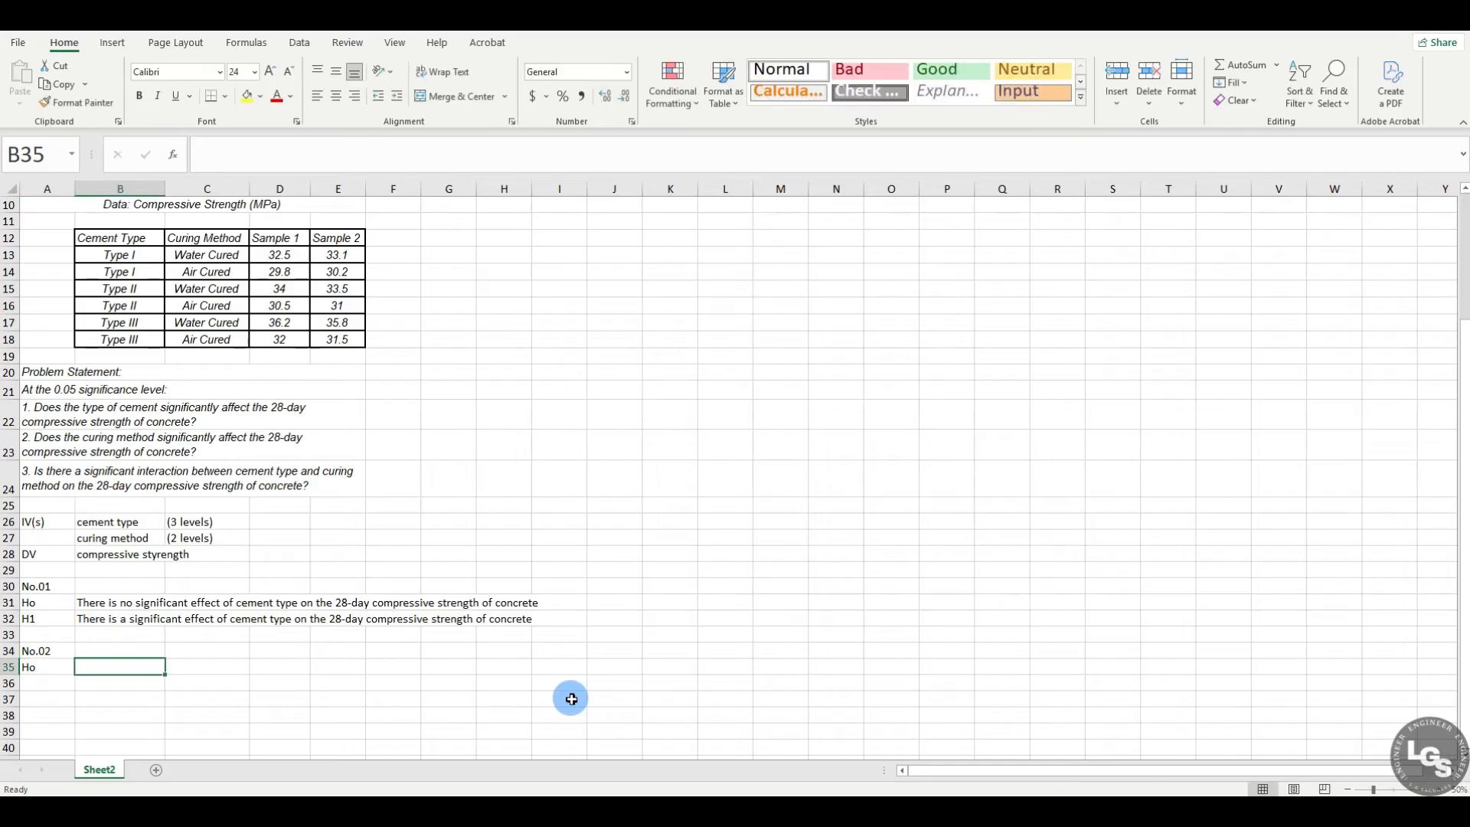
# Step: Enter in B35 the null hypothesis: There is no significiant effect of curing method on the 28-day compressive strength of concrete
pyautogui.click(329, 444)
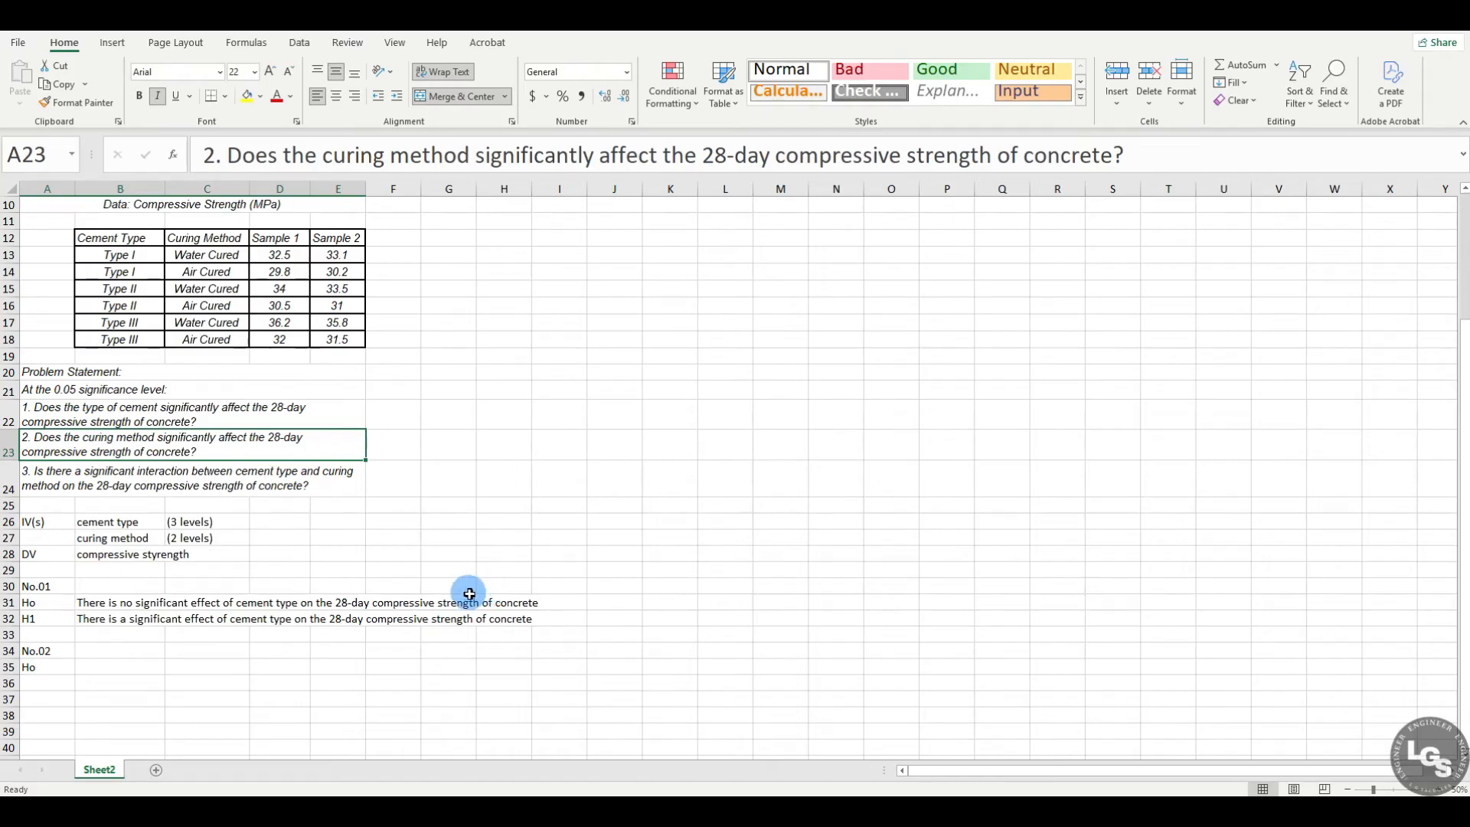
pyautogui.click(101, 666)
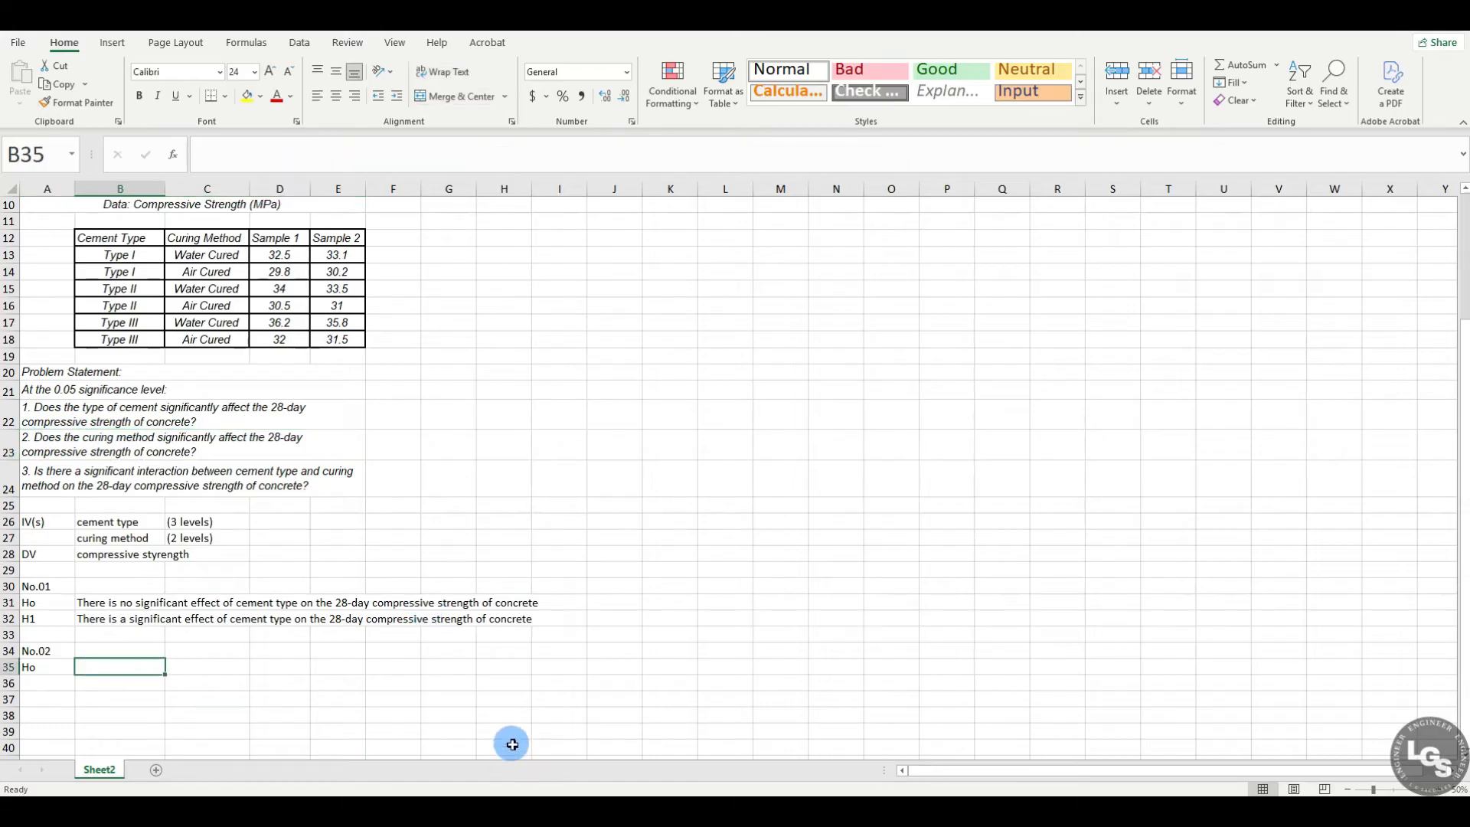
pyautogui.write('There is')
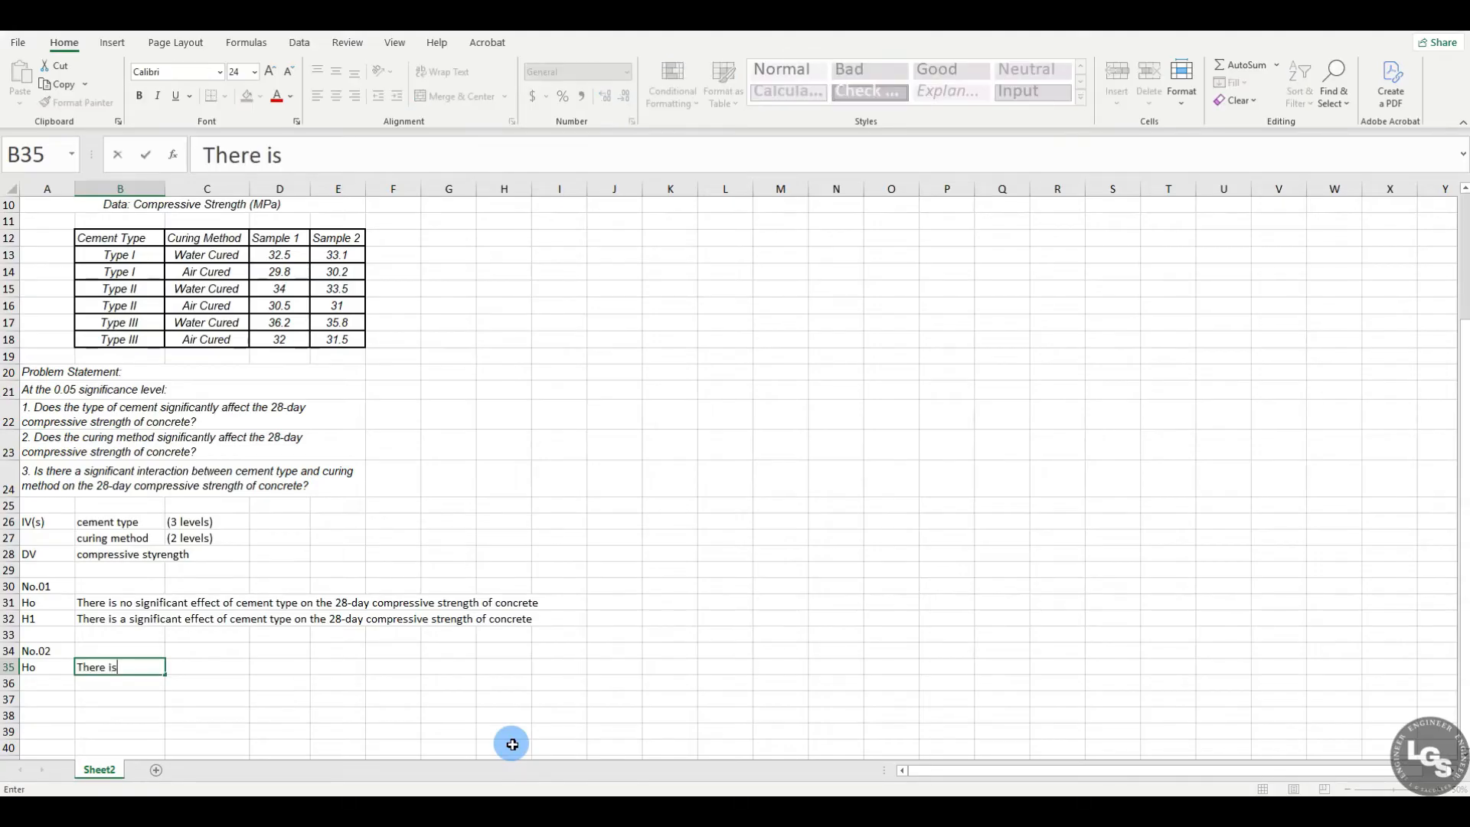
pyautogui.write(' no significia')
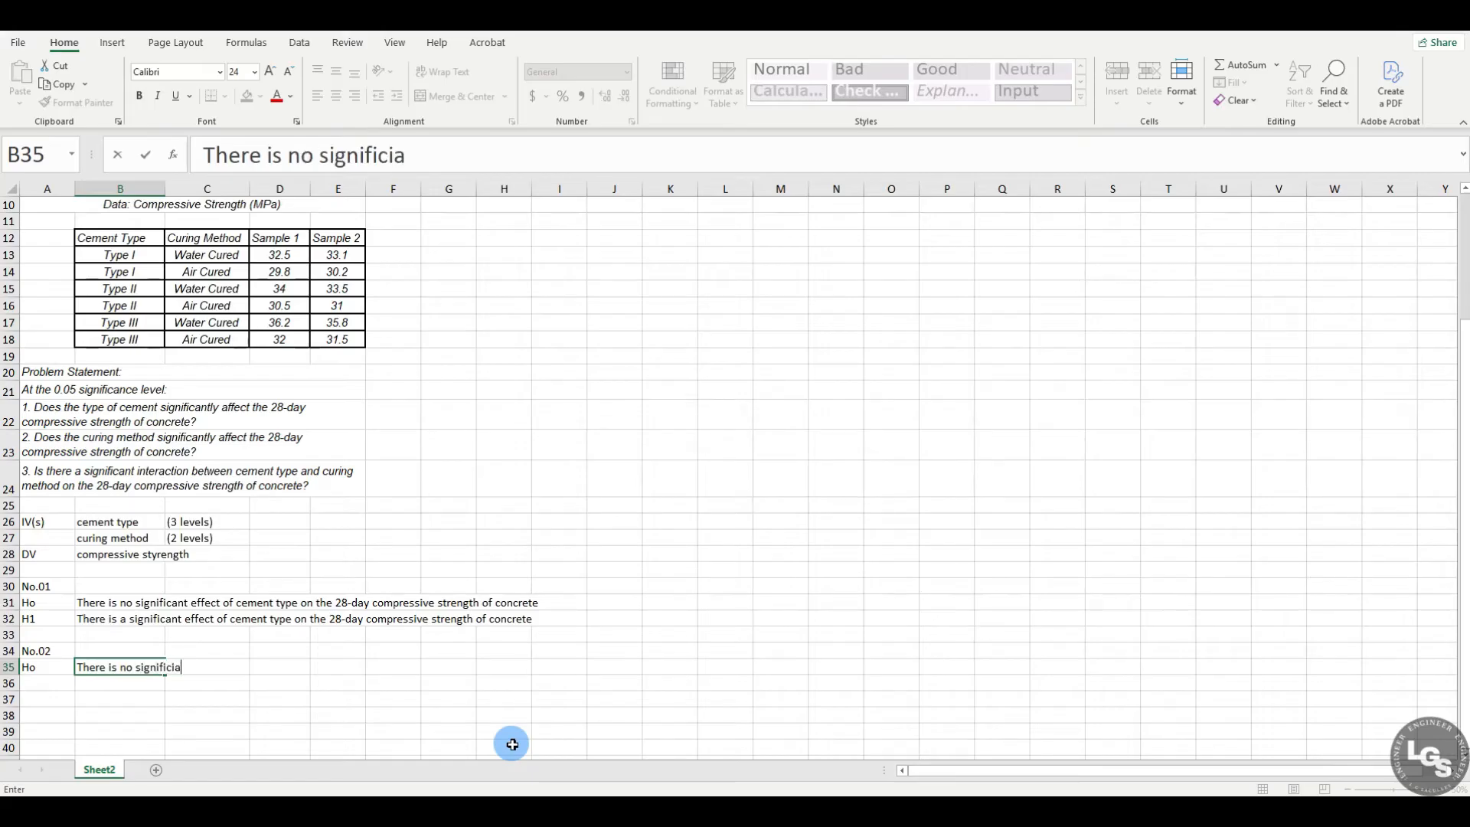
pyautogui.write('nt effect of')
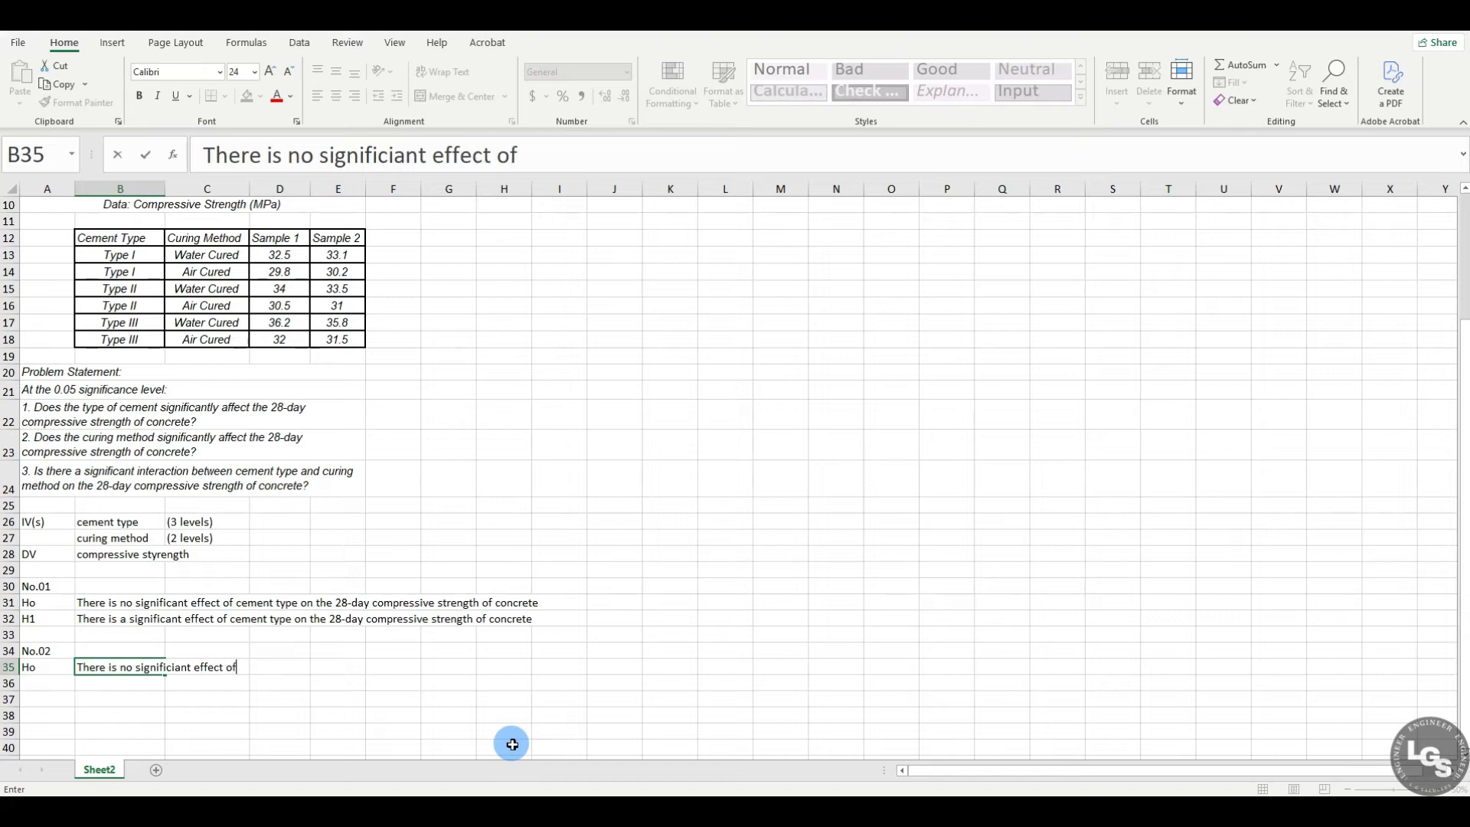
pyautogui.write(' curing methoid')
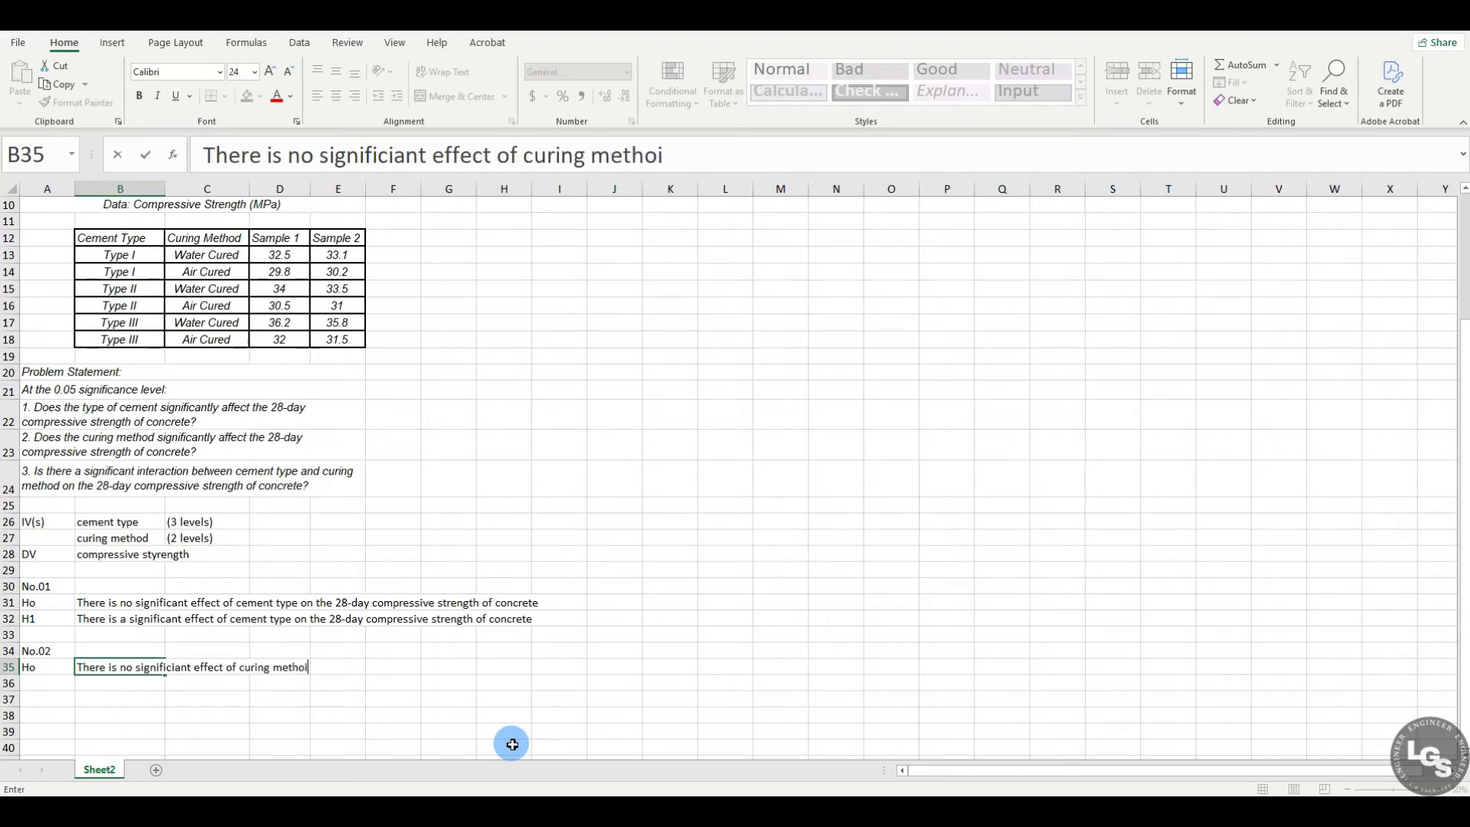
pyautogui.press('BackSpace')
pyautogui.press('BackSpace')
pyautogui.write('d')
pyautogui.write(' on the 2')
pyautogui.write('8=')
pyautogui.press('BackSpace')
pyautogui.write('-day compressive strength of concrete.')
pyautogui.press('Return')
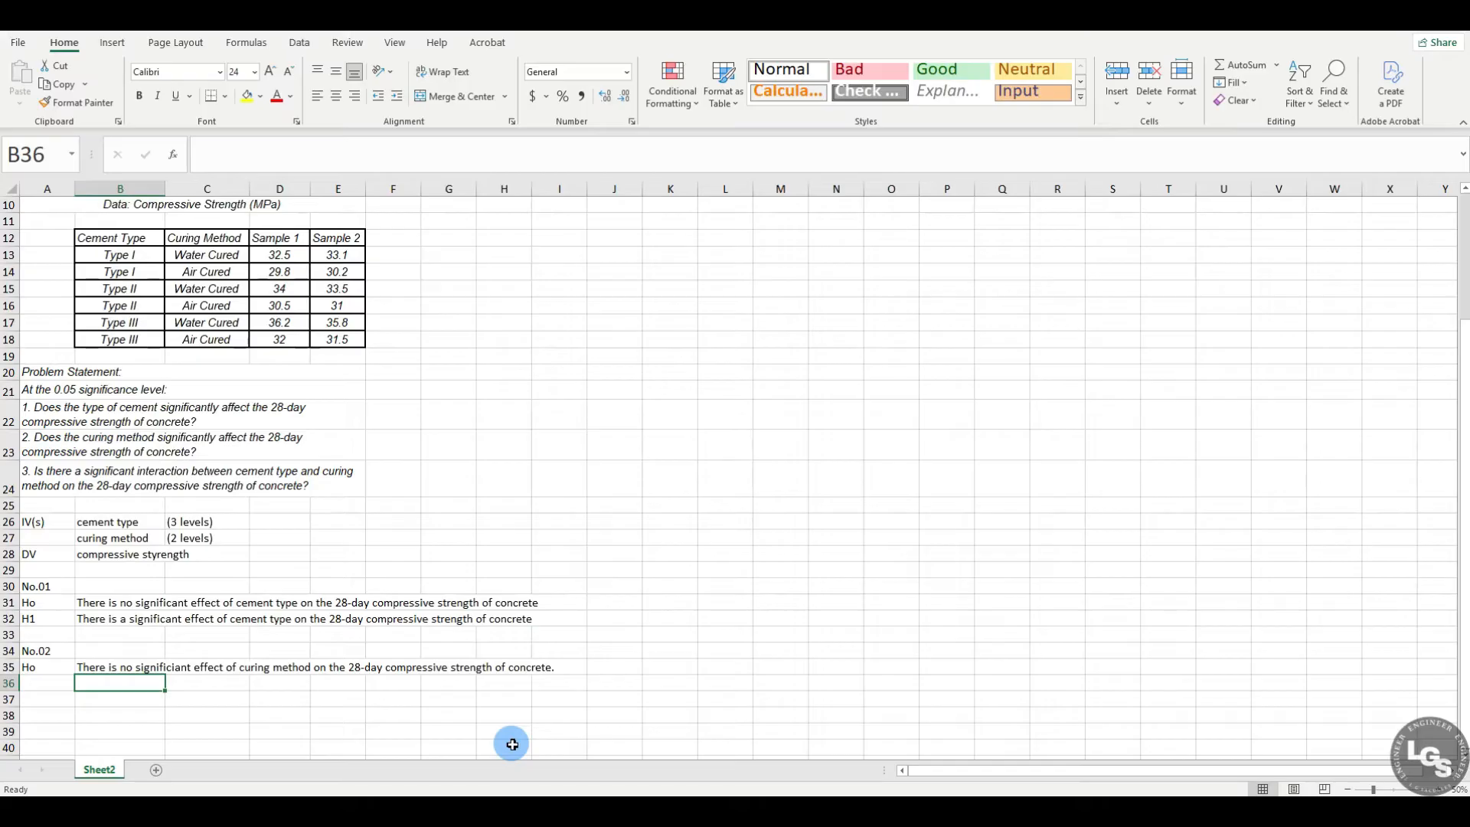
# Step: Label A36 H1 and enter in B36: There is a significiant effect of curing method on the 28-day compressive strength of concrete
pyautogui.click(47, 684)
pyautogui.write('H1')
pyautogui.press('Return')
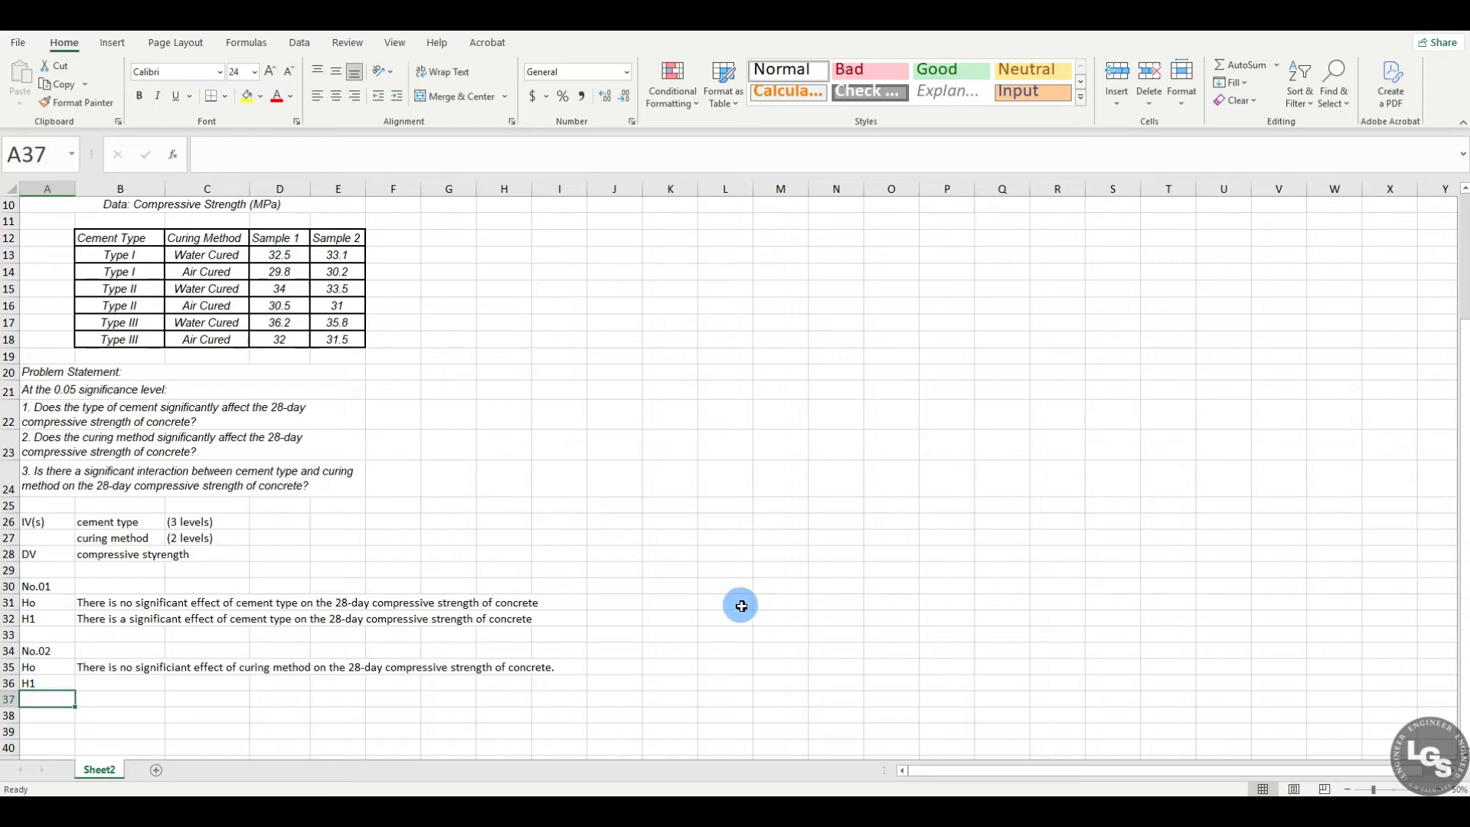
pyautogui.click(127, 683)
pyautogui.write('There is')
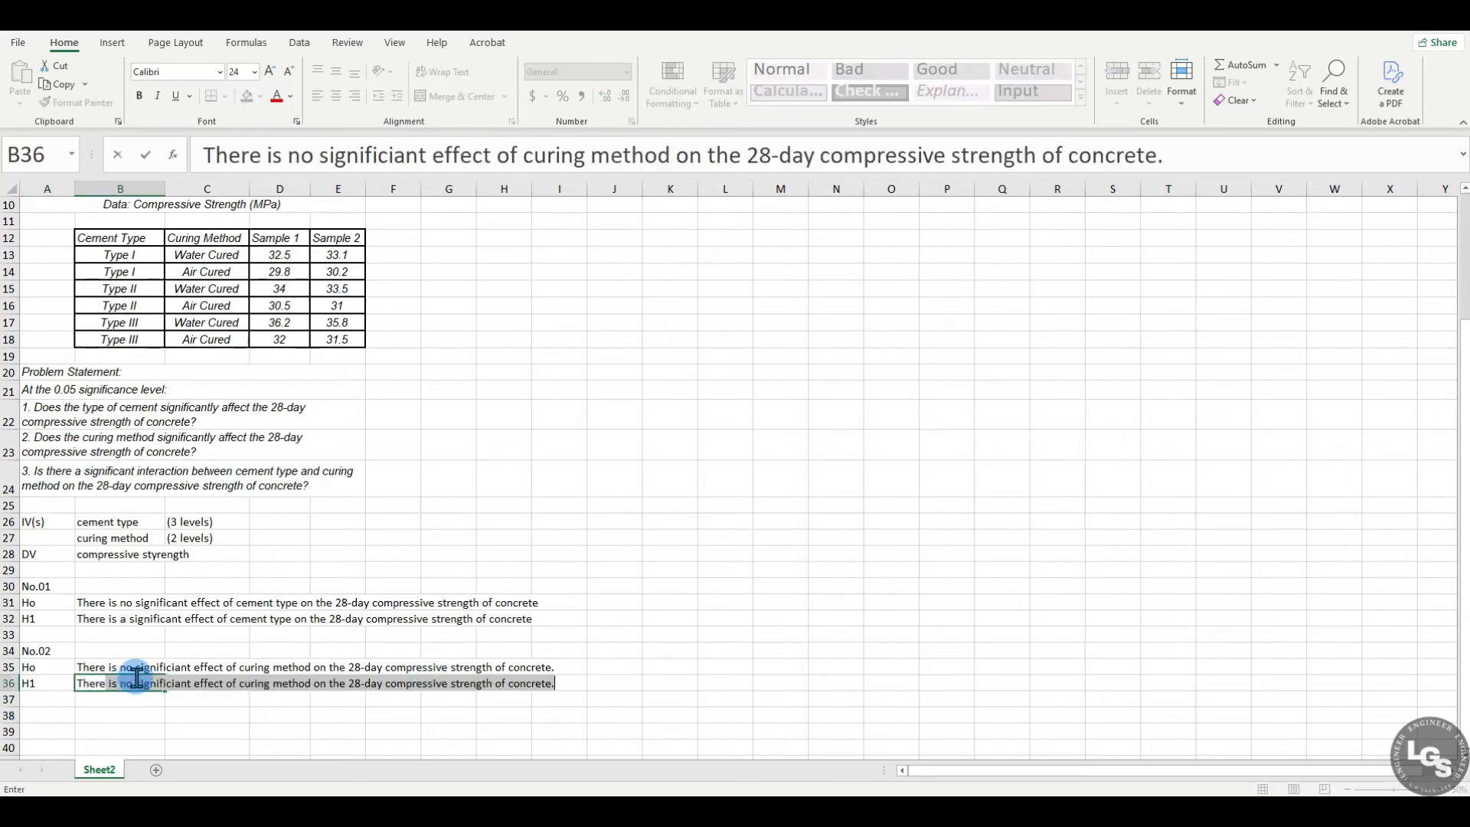
pyautogui.click(135, 679)
pyautogui.press('BackSpace')
pyautogui.press('BackSpace')
pyautogui.write('a')
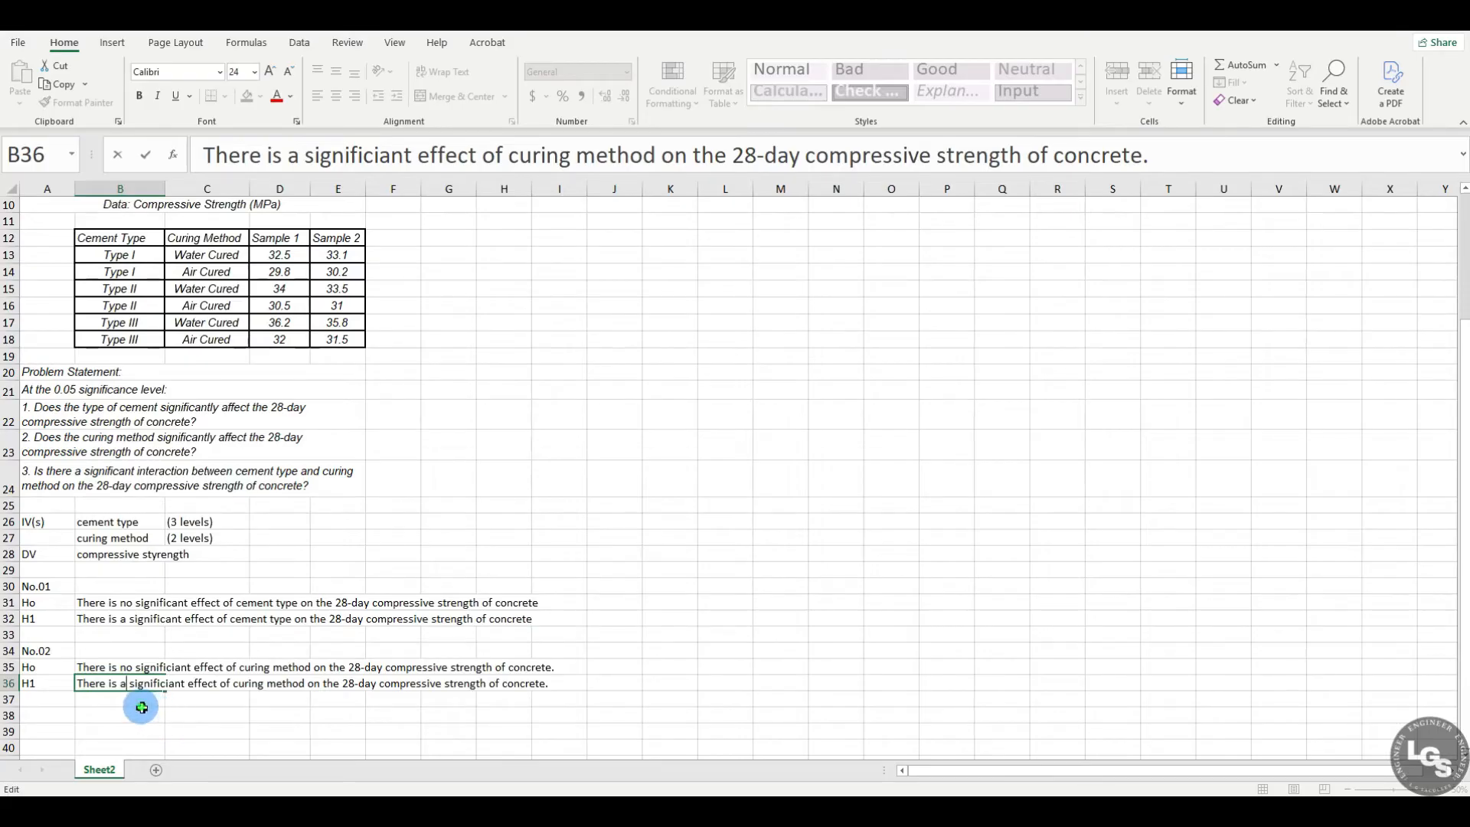
pyautogui.click(141, 704)
# Step: Enter the heading No.03 in A38 and the null hypothesis label Ho in A39
pyautogui.scroll(-2, 142, 705)
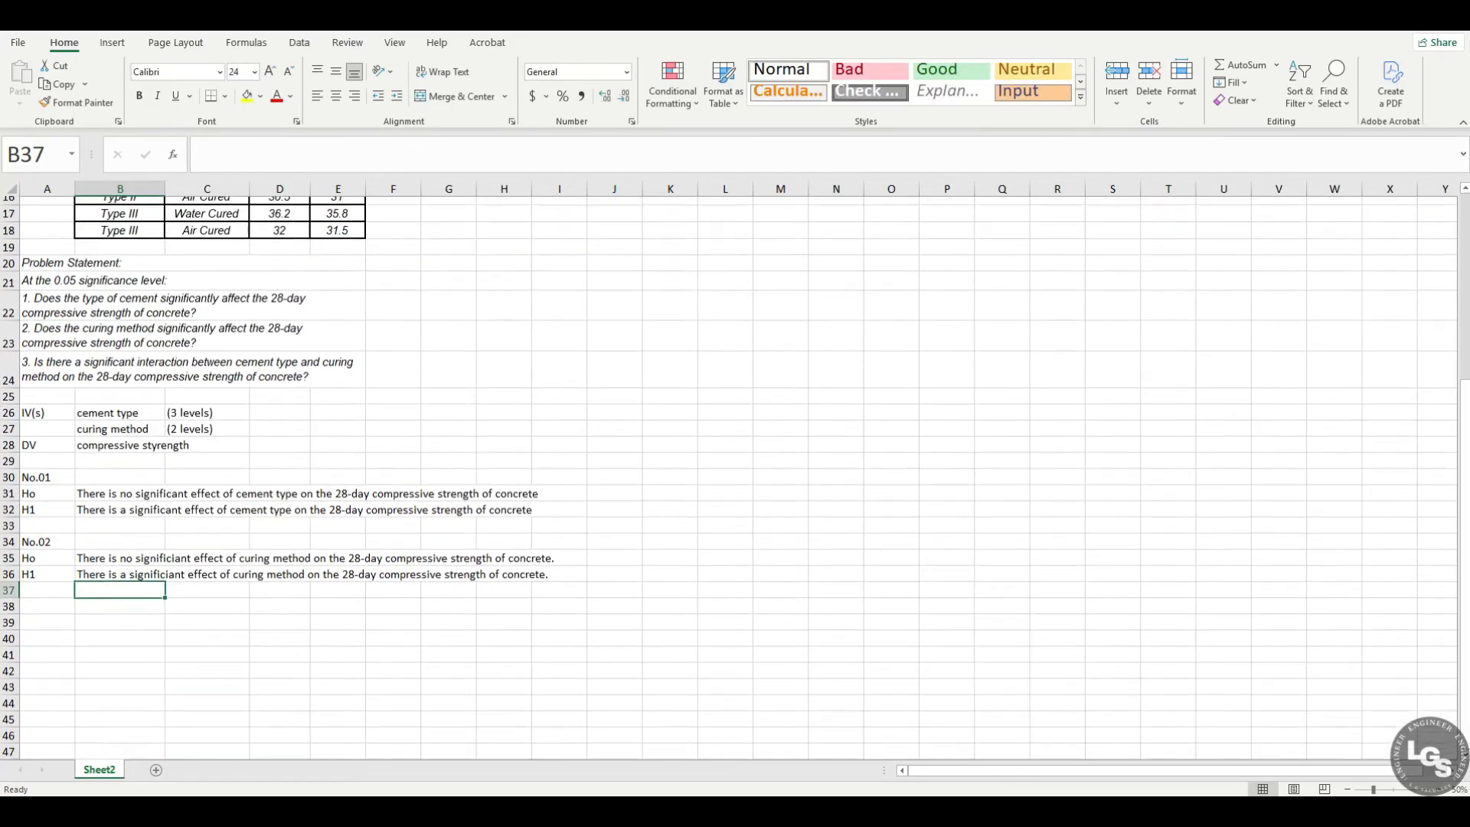
pyautogui.click(53, 613)
pyautogui.write('No.03')
pyautogui.press('Return')
pyautogui.write('Ho')
pyautogui.press('Return')
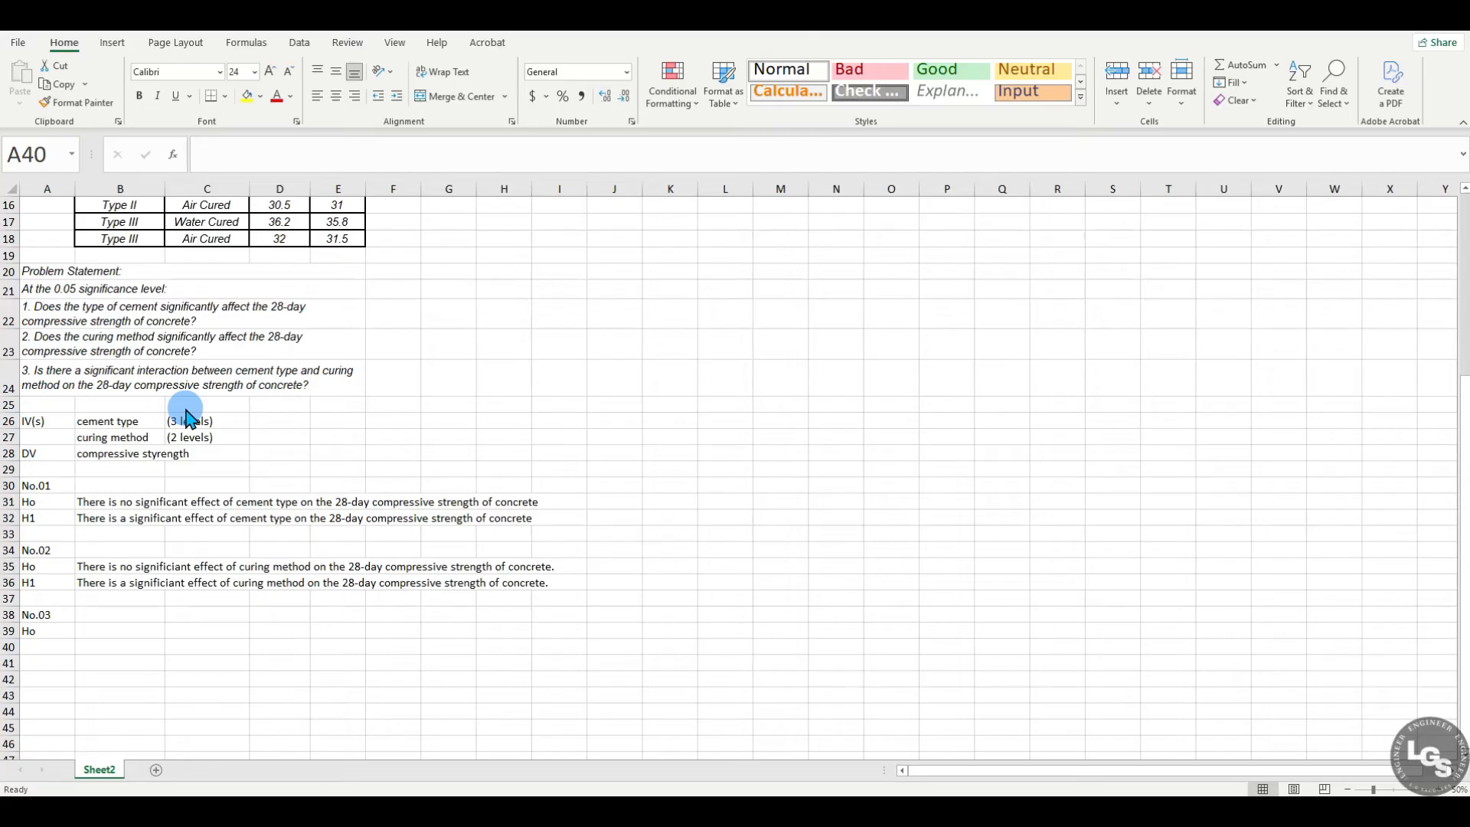
# Step: Enter in B39 the null hypothesis: There is no significant interaction between cement type and curing method on the 28-day compressive strength of concrete
pyautogui.click(123, 625)
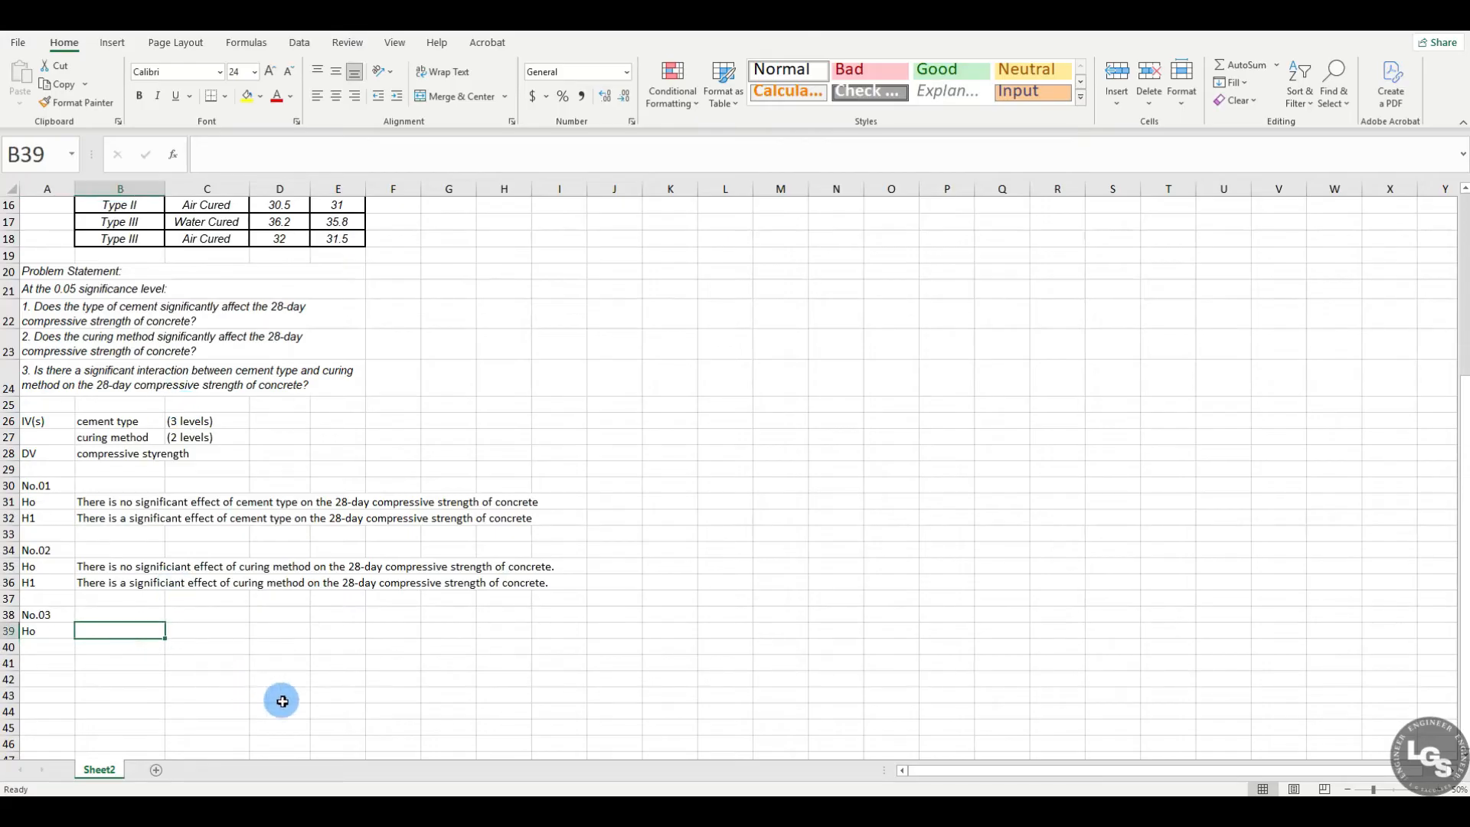
pyautogui.write('The re is')
pyautogui.press('BackSpace')
pyautogui.press('BackSpace')
pyautogui.press('BackSpace')
pyautogui.press('BackSpace')
pyautogui.press('BackSpace')
pyautogui.write('re is no')
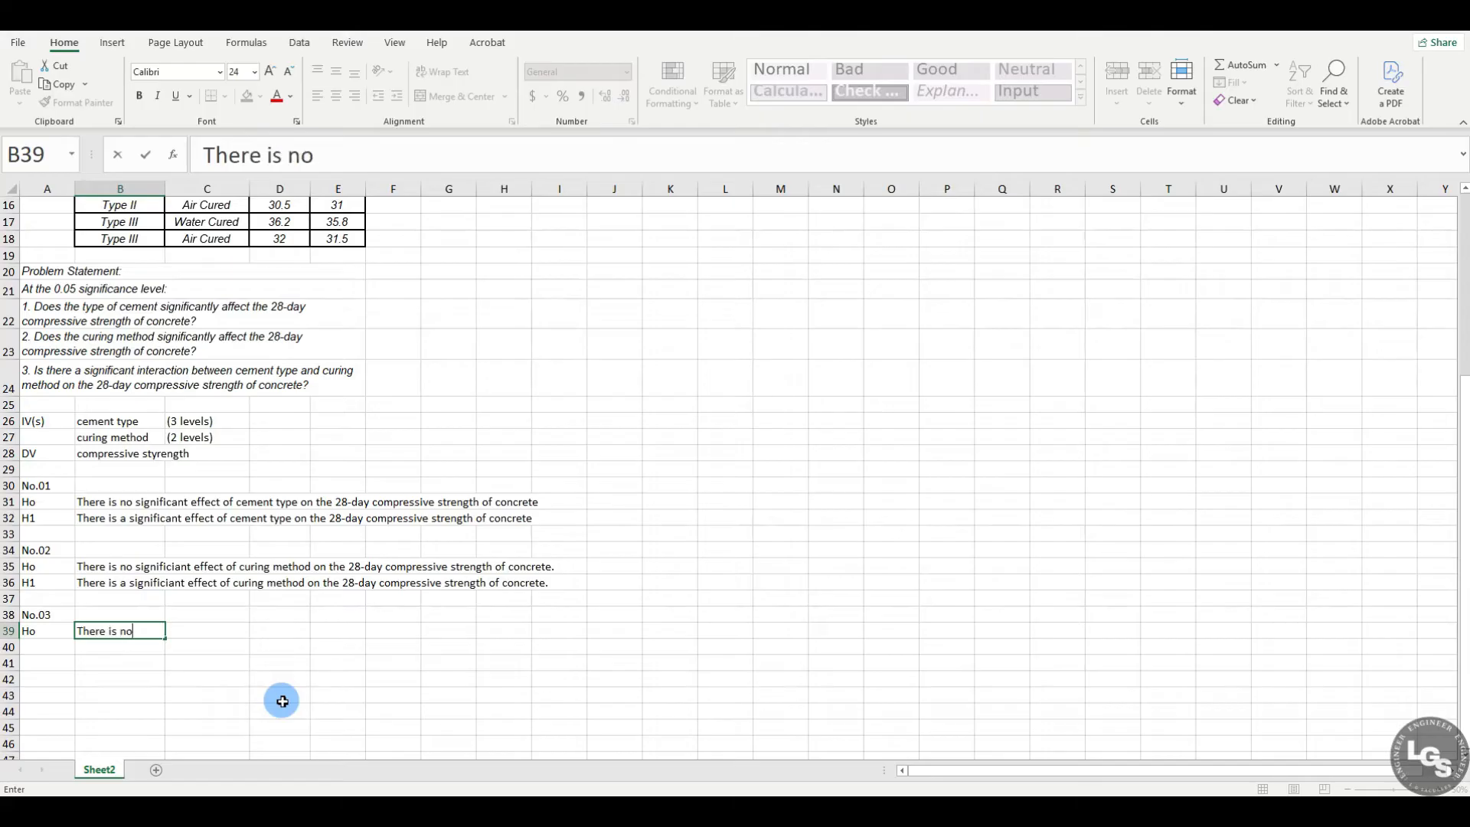
pyautogui.write(' significant inte')
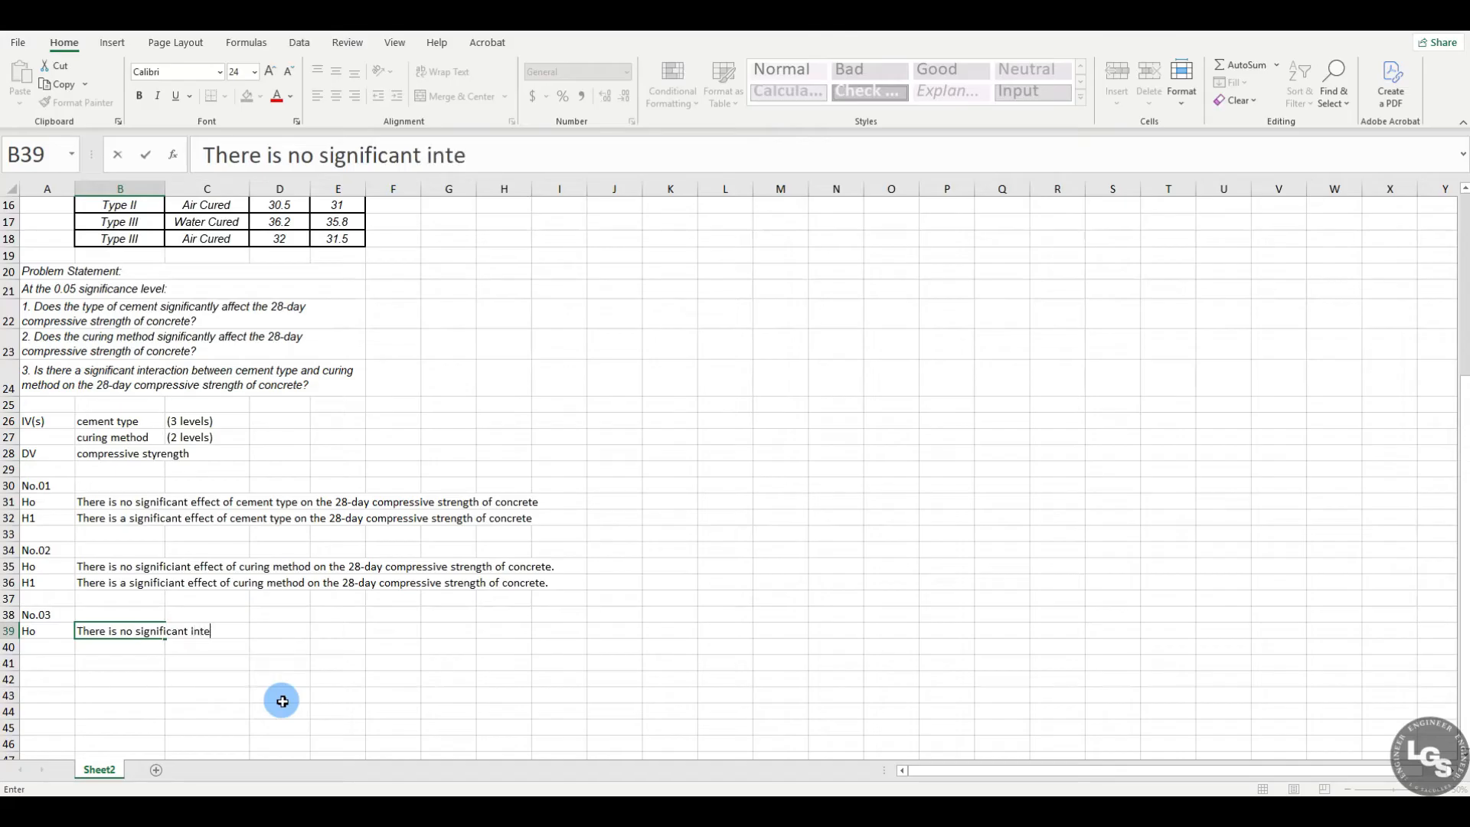
pyautogui.write('raction between')
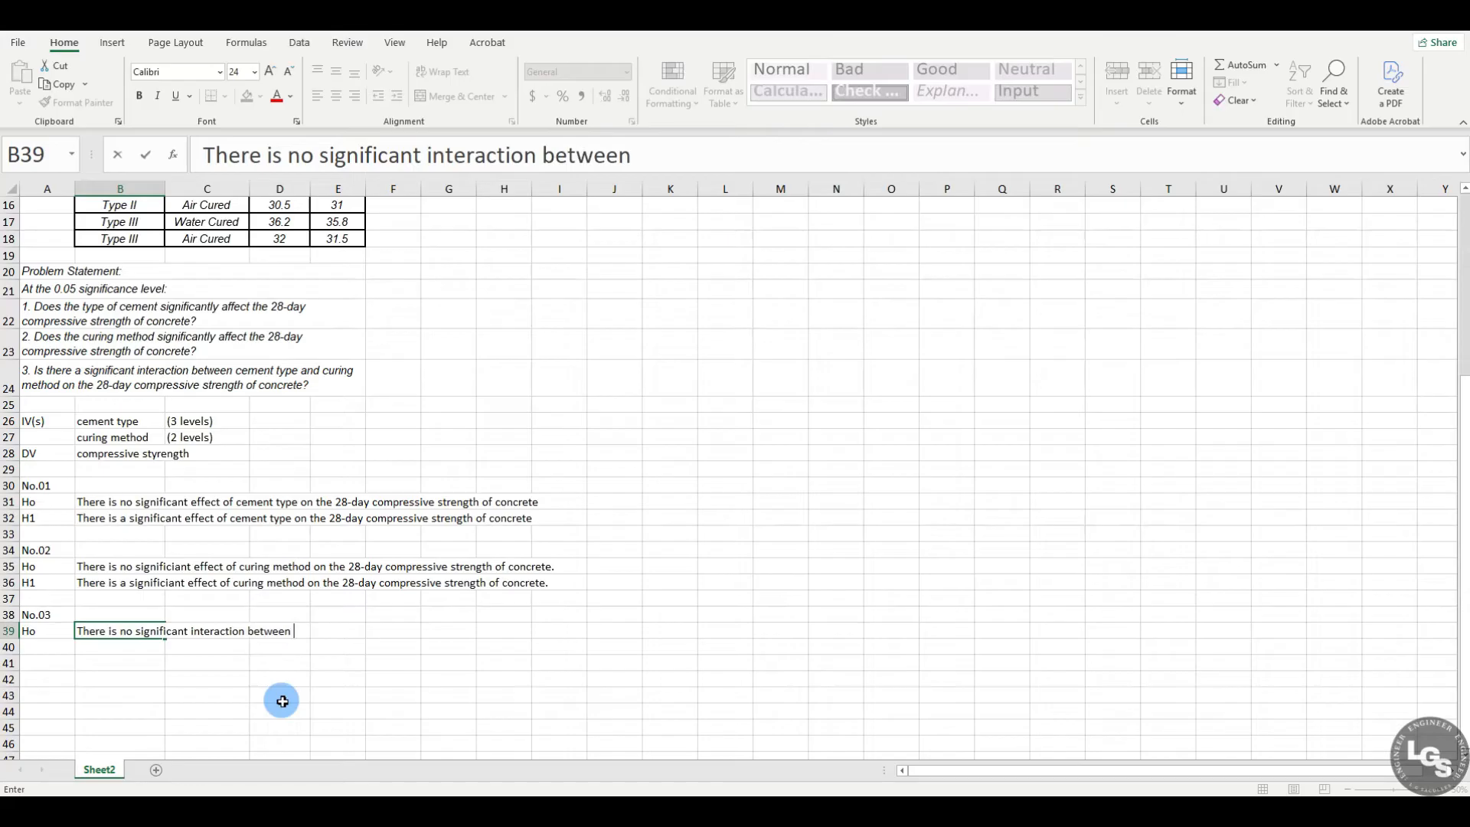
pyautogui.write(' cement ty')
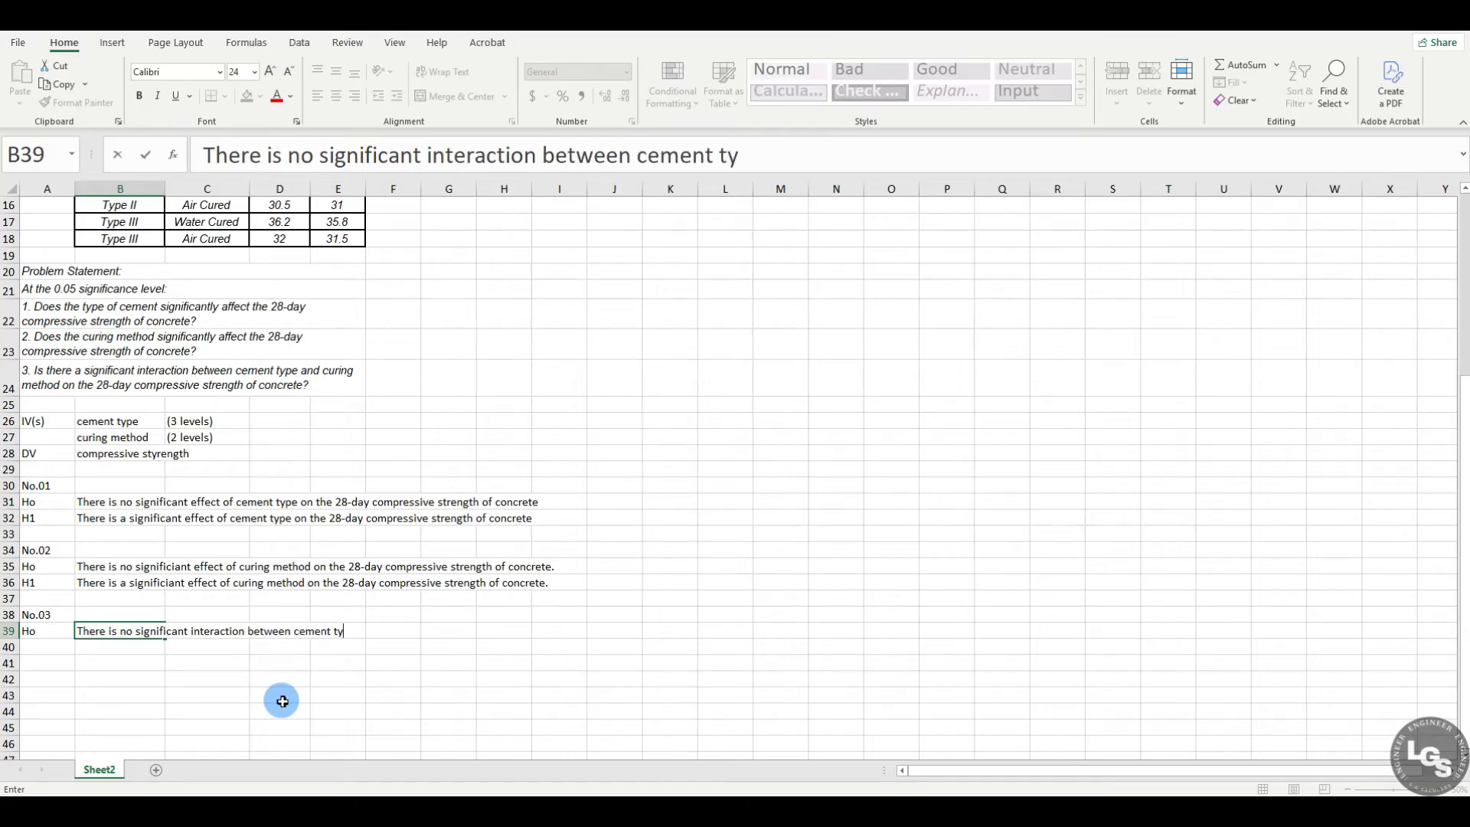
pyautogui.write('pe and curi')
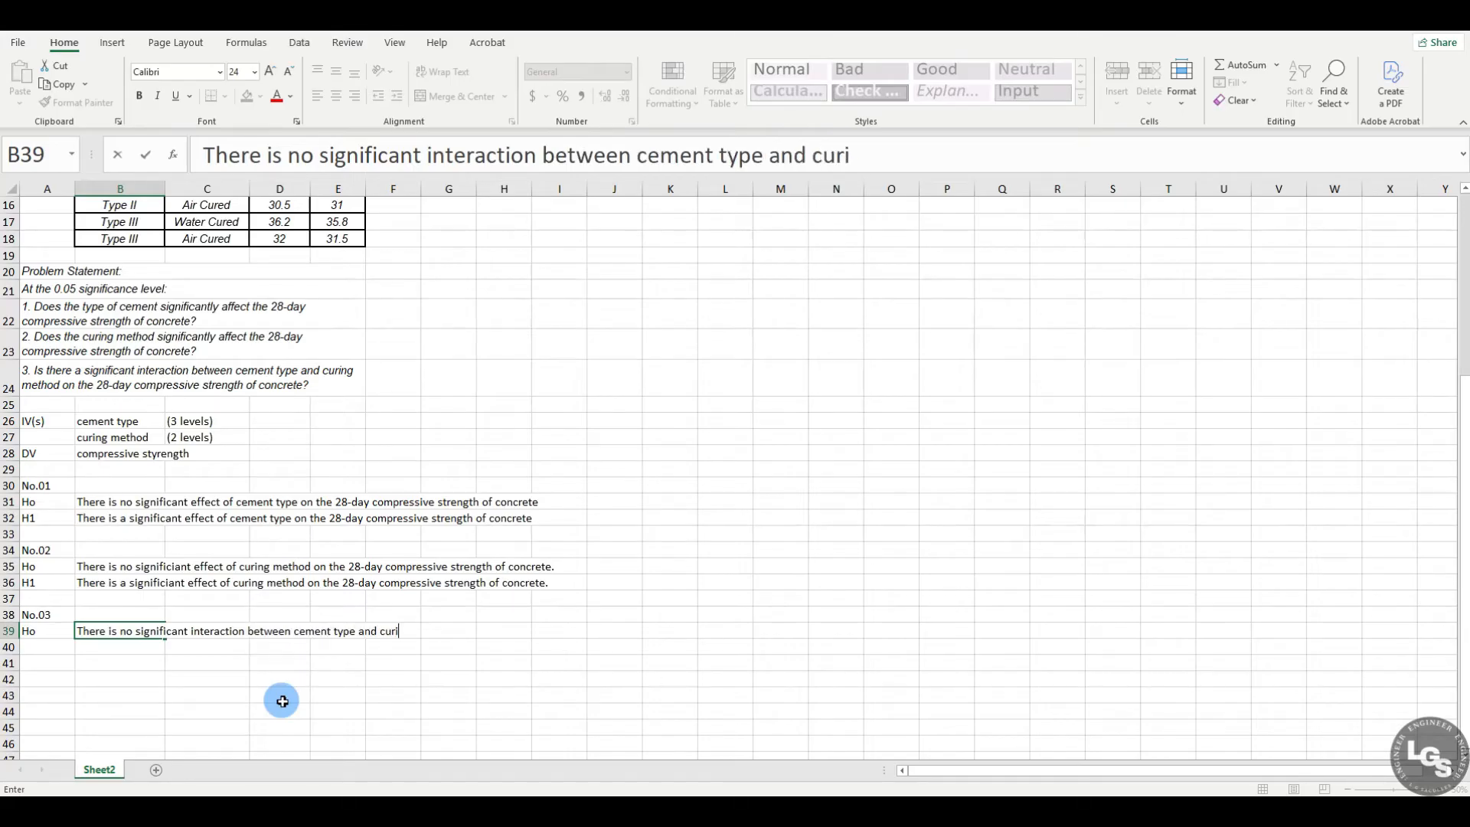
pyautogui.write('ng method on the 28')
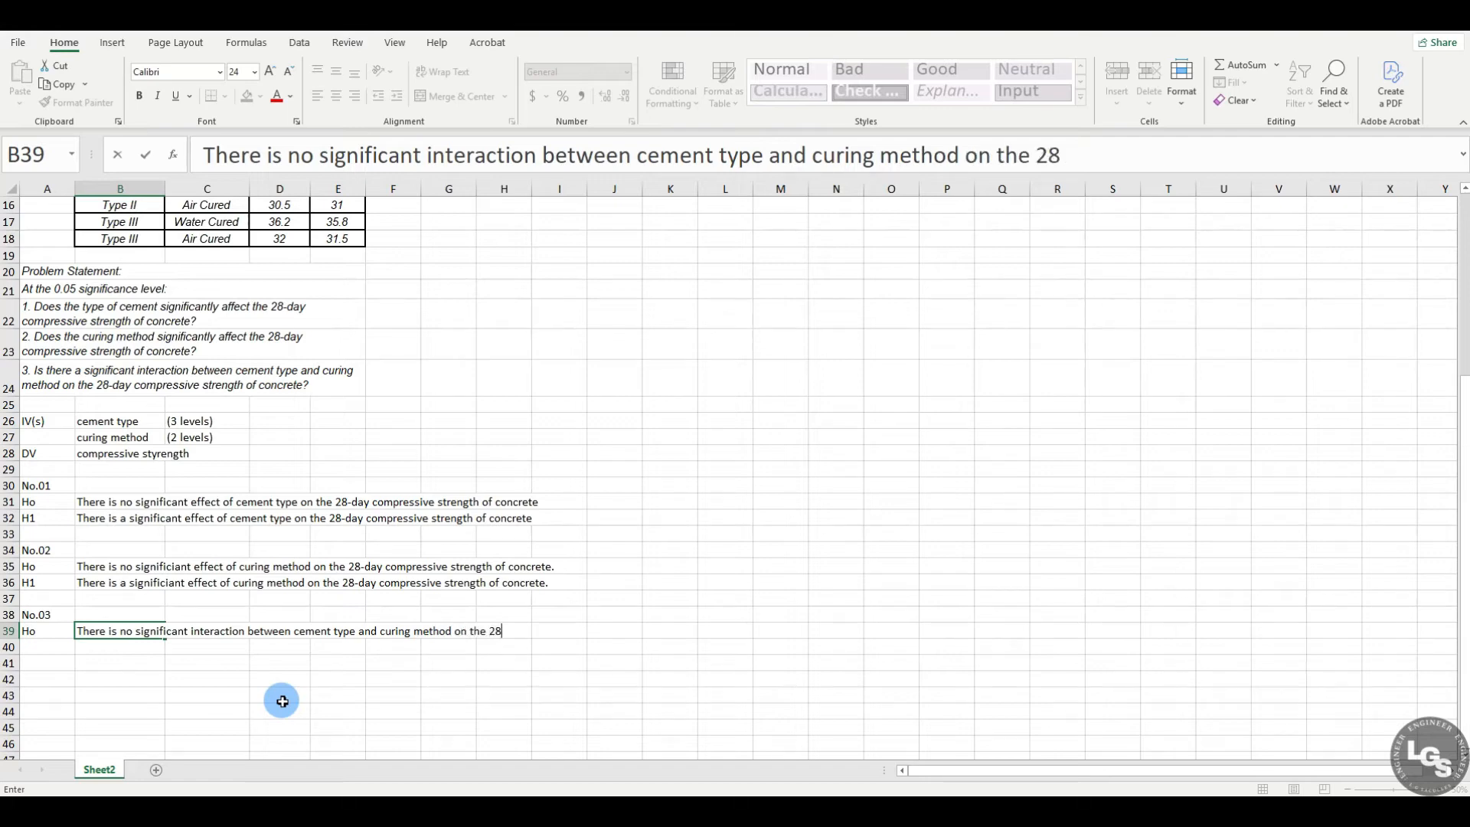
pyautogui.write('-day compressive streng')
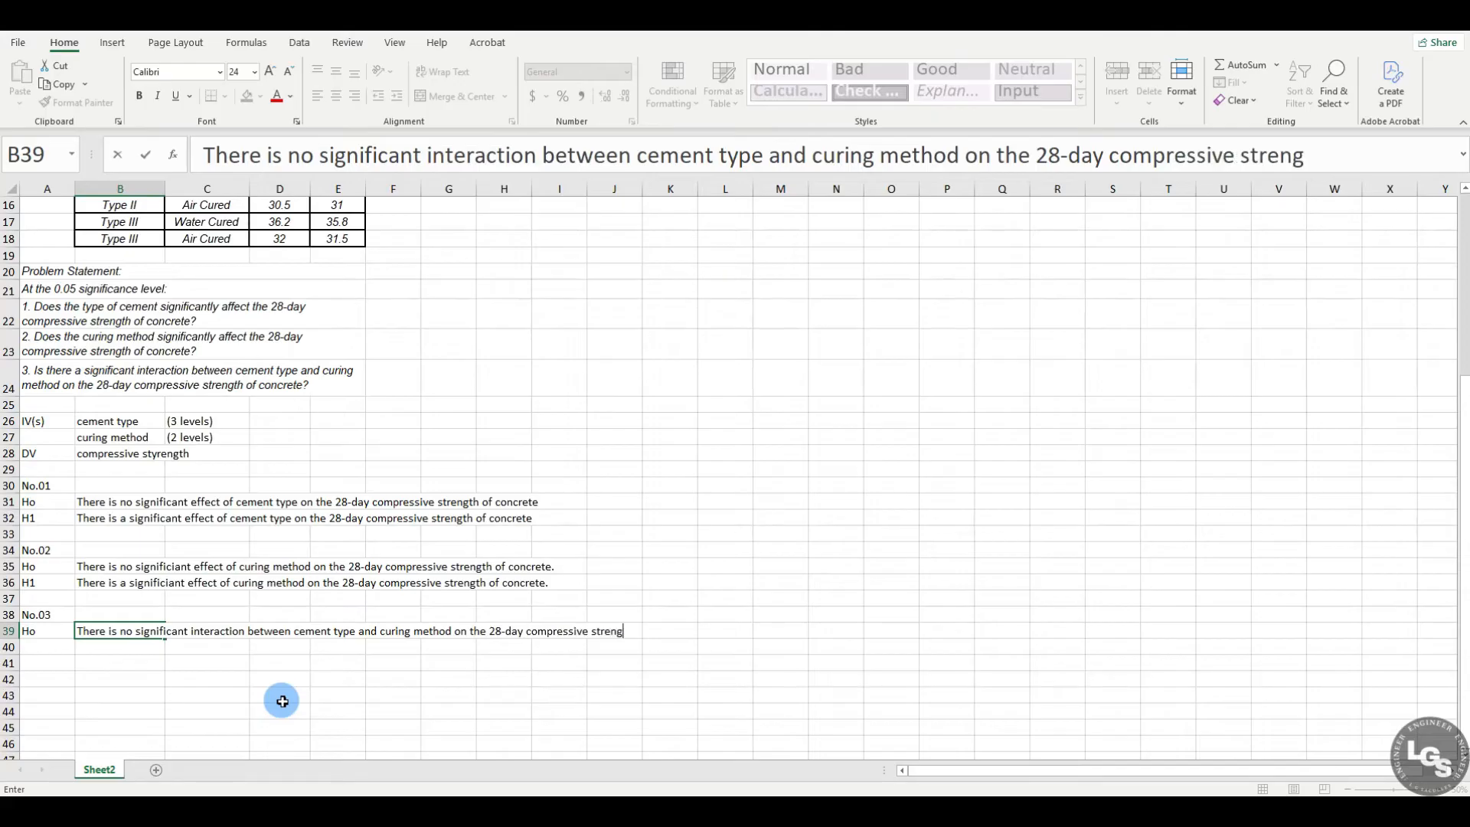
pyautogui.write('th of concrete')
pyautogui.press('Return')
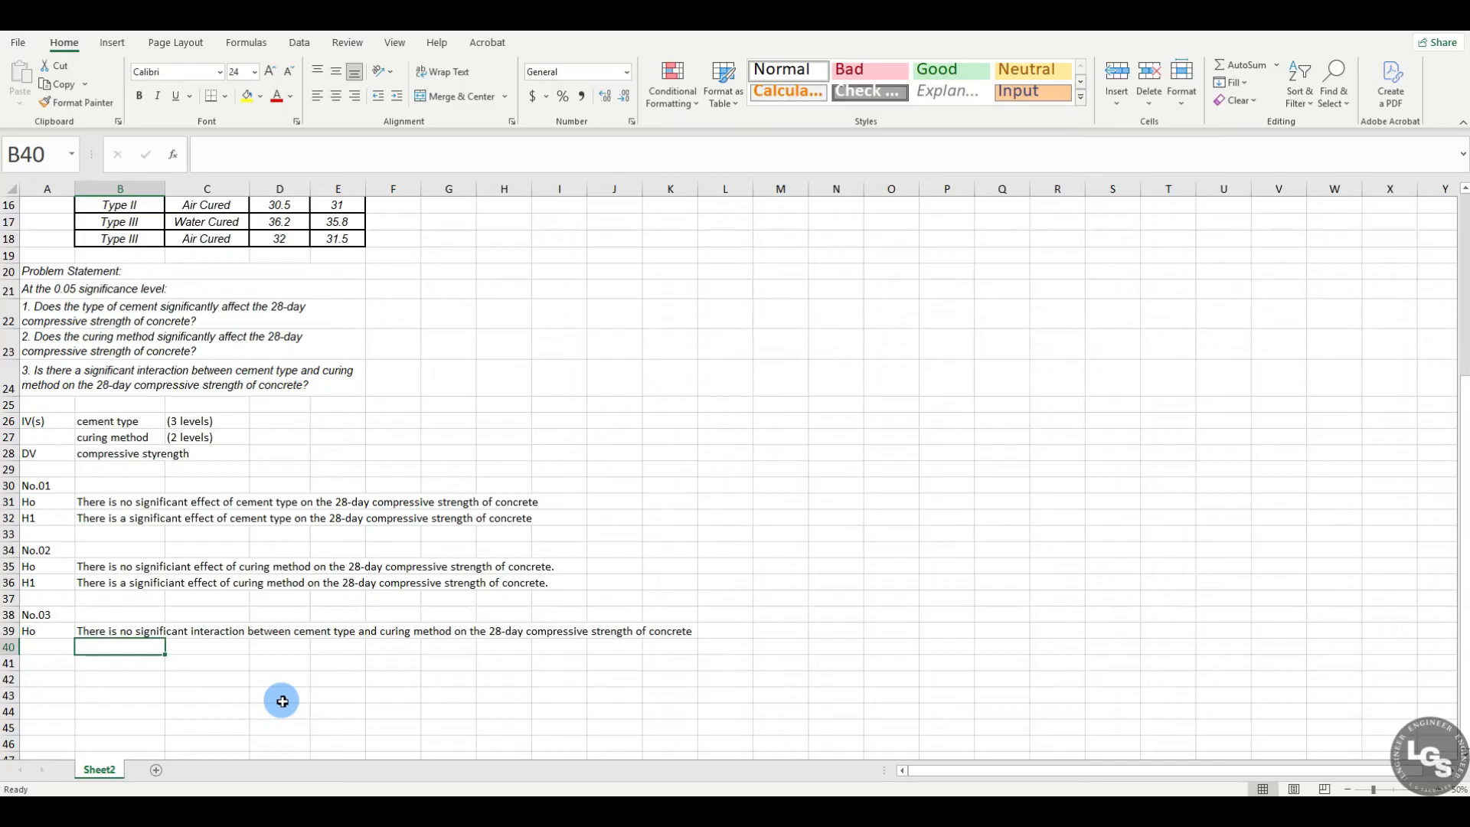
# Step: Enter the alternative hypothesis label H1 in A40
pyautogui.press('Down')
pyautogui.press('Left')
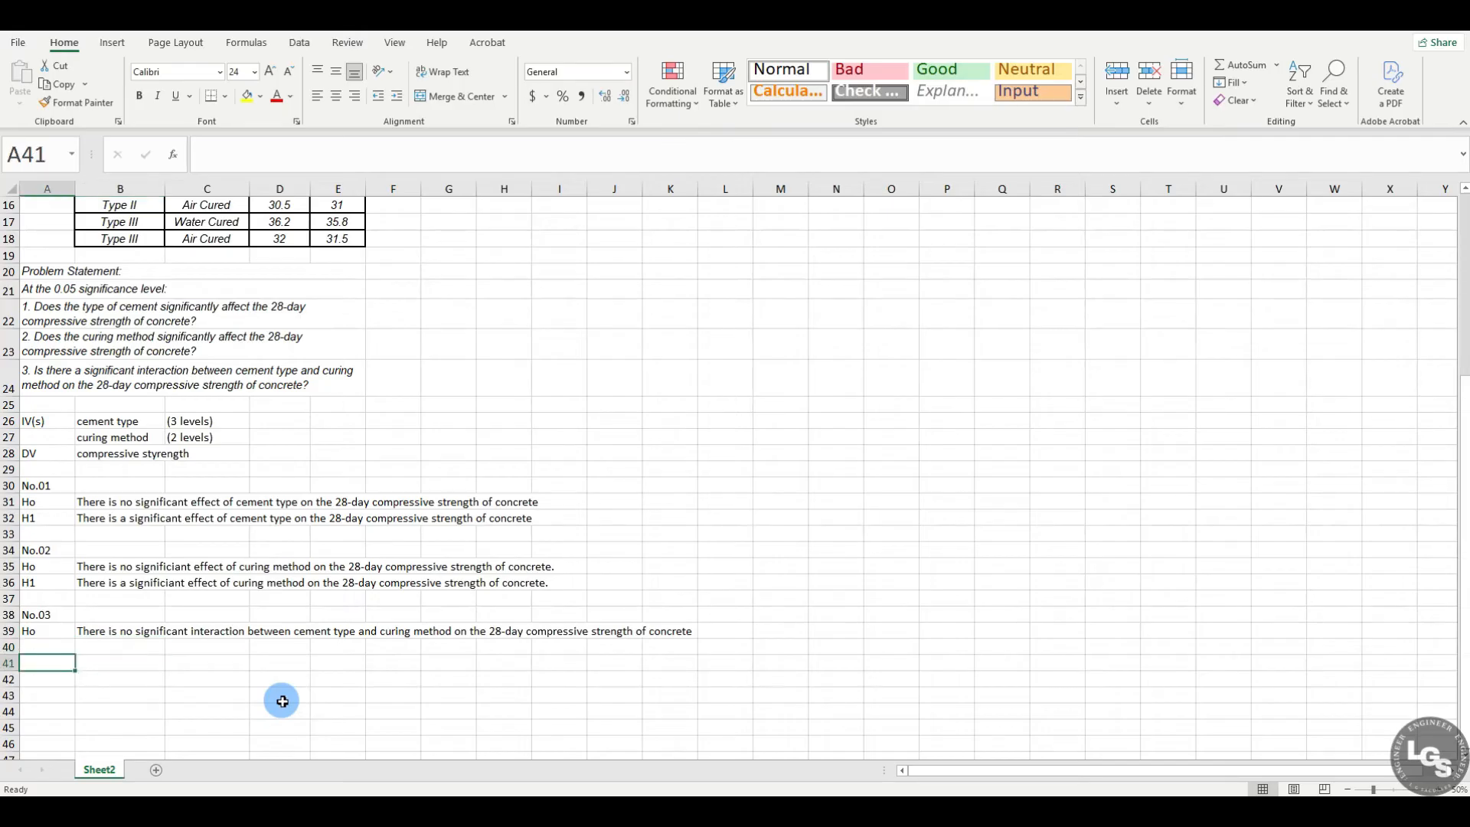
pyautogui.press('Up')
pyautogui.write('H1')
pyautogui.press('Return')
# Step: Enter in B40: There is a significant interaction between cement type and curing method on the 28-day compressive strength of concrete
pyautogui.press('Right')
pyautogui.press('Up')
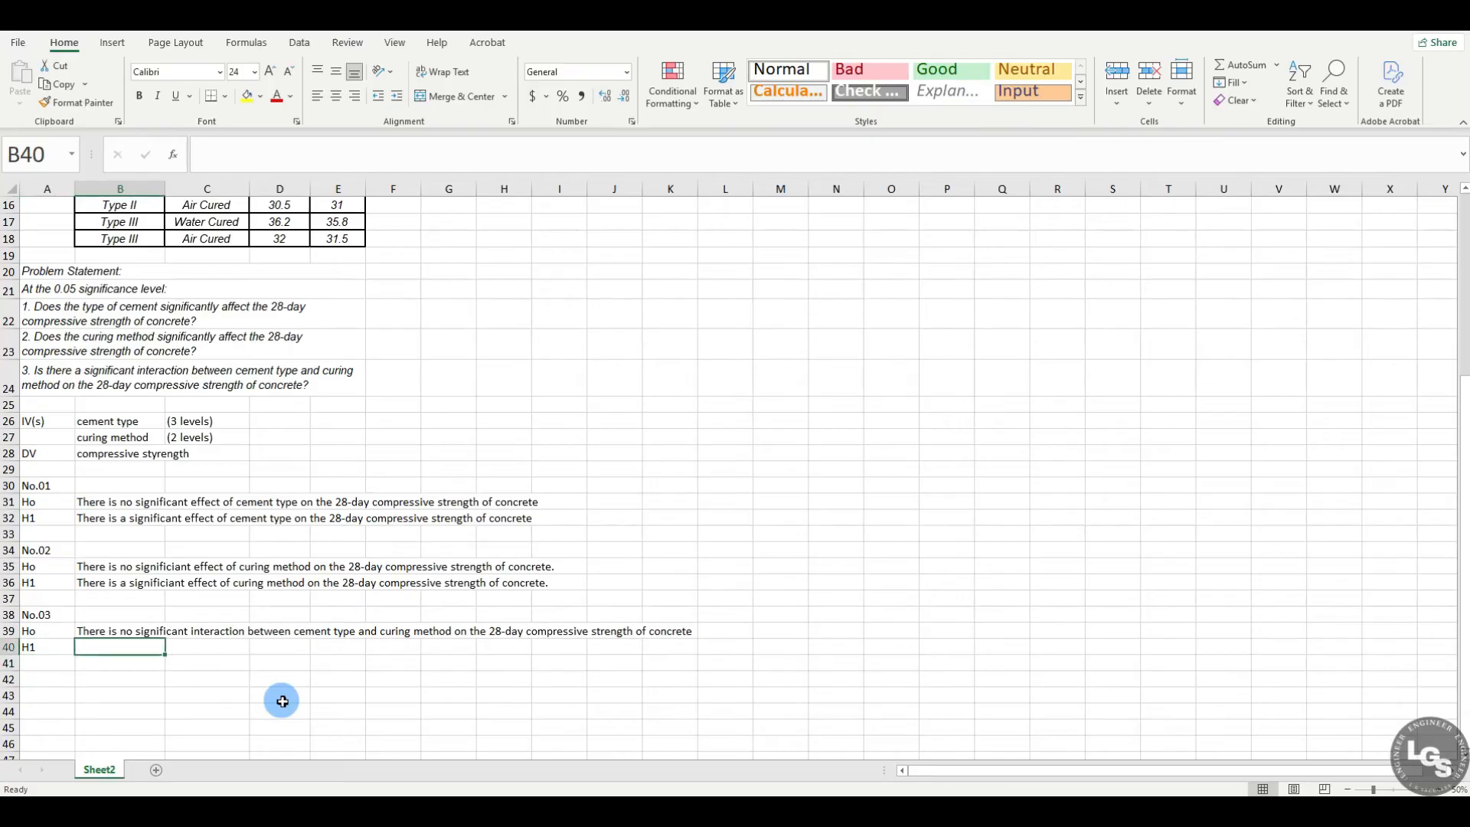
pyautogui.write('Thje')
pyautogui.press('BackSpace')
pyautogui.write('e')
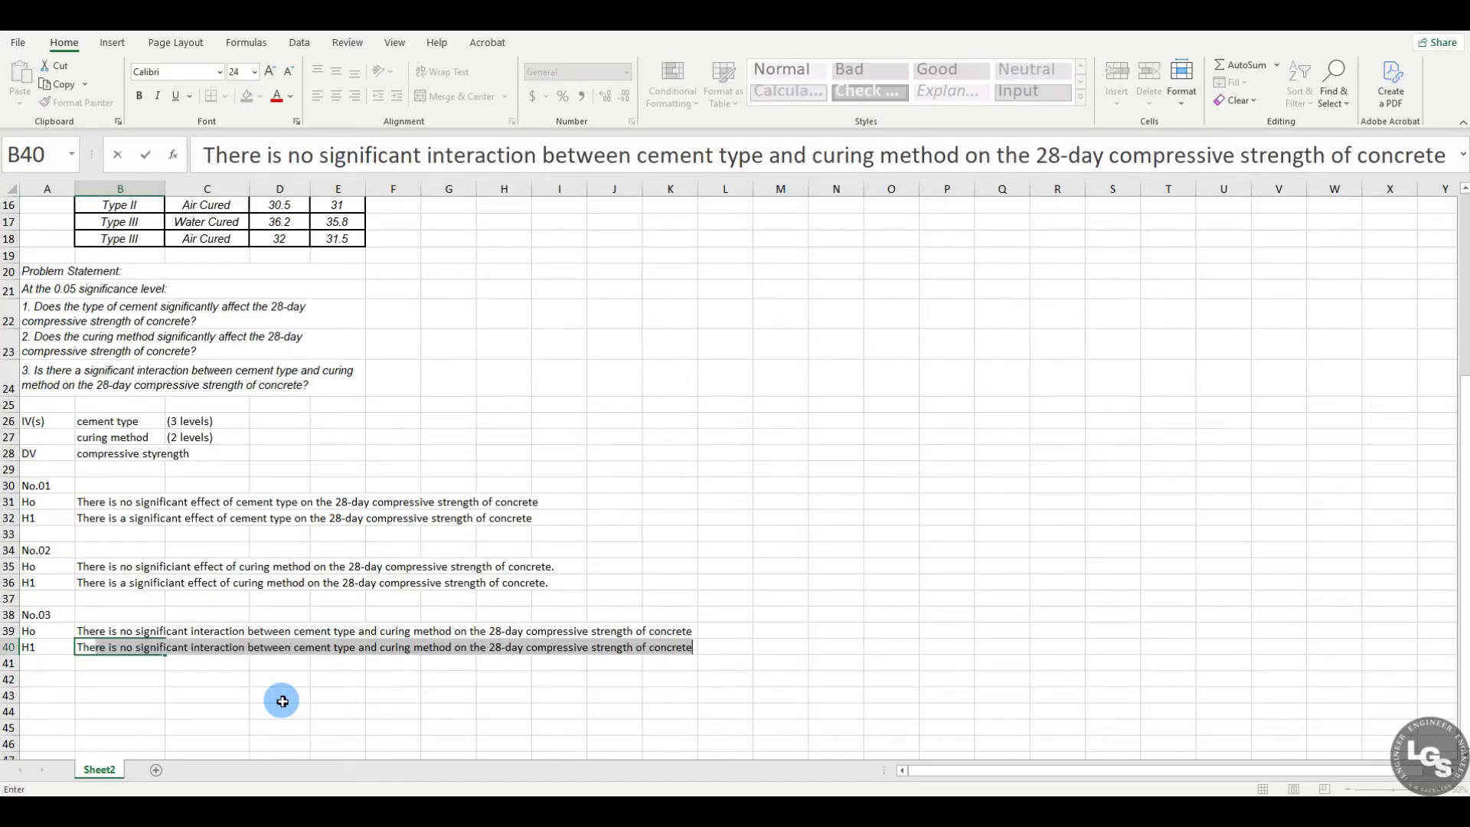
pyautogui.click(132, 647)
pyautogui.press('BackSpace')
pyautogui.press('BackSpace')
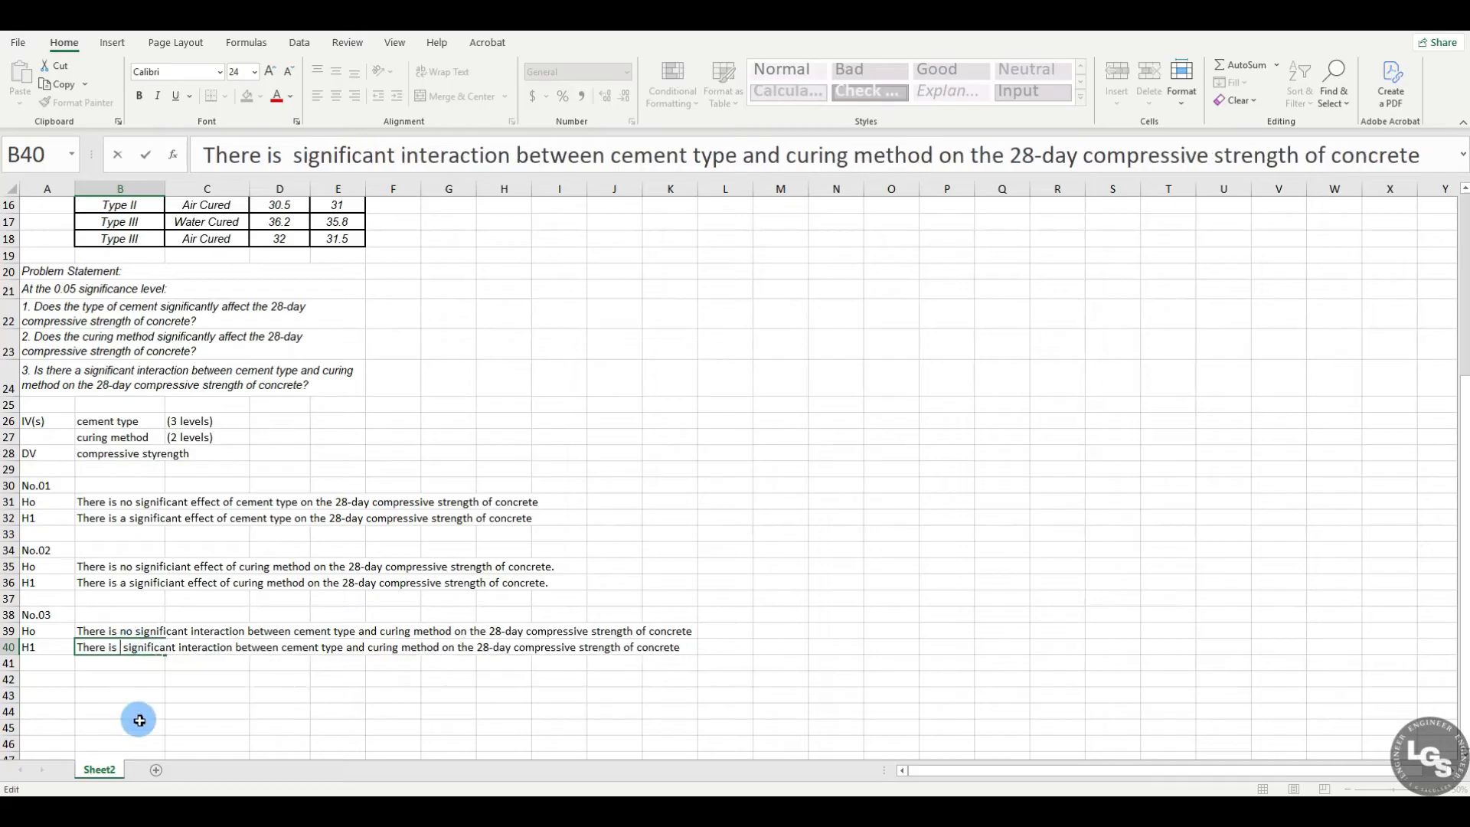
pyautogui.write('a')
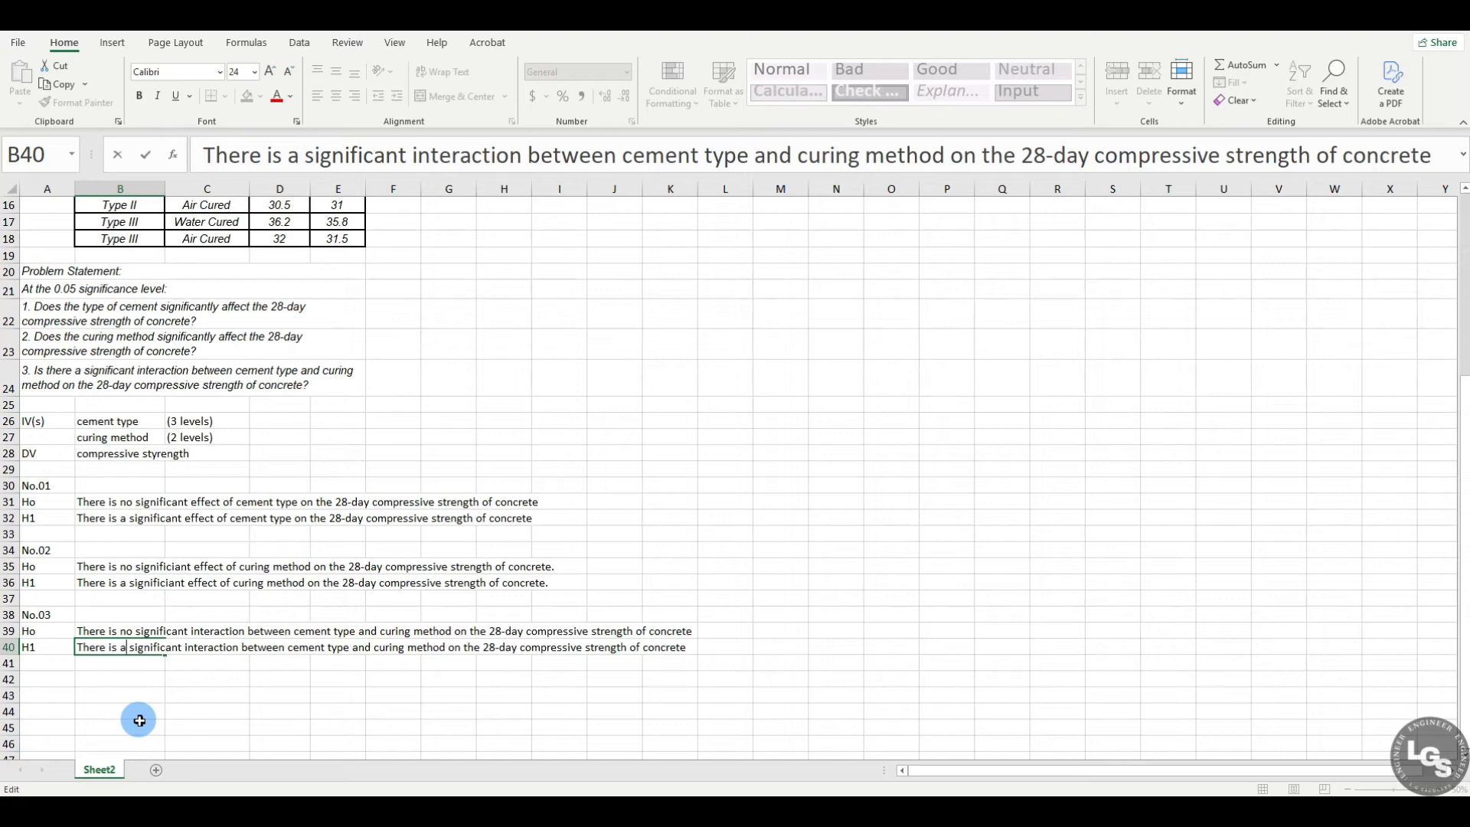
pyautogui.click(186, 711)
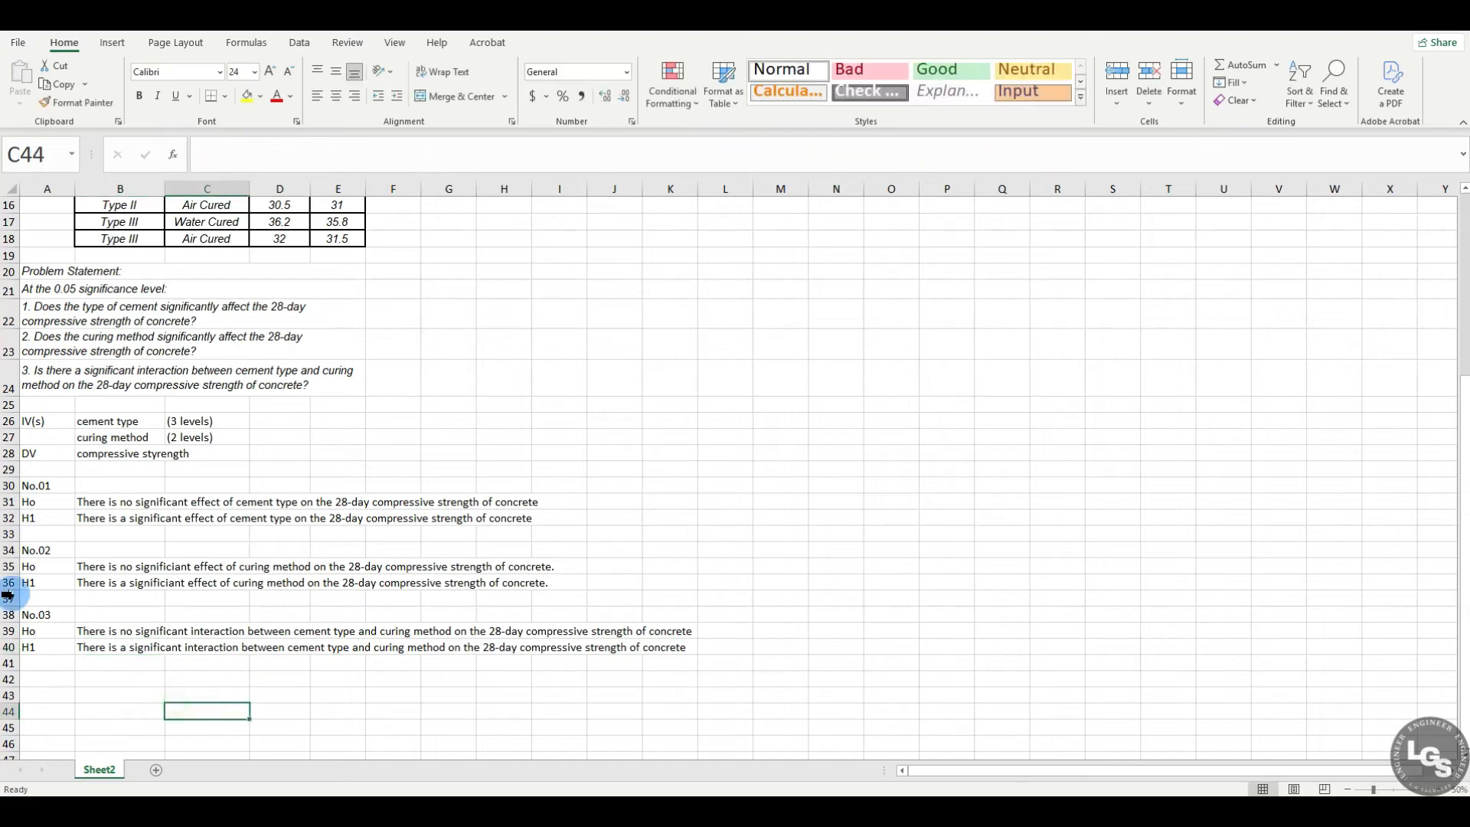
pyautogui.moveTo(46, 485); pyautogui.dragTo(70, 671)
pyautogui.click(122, 710)
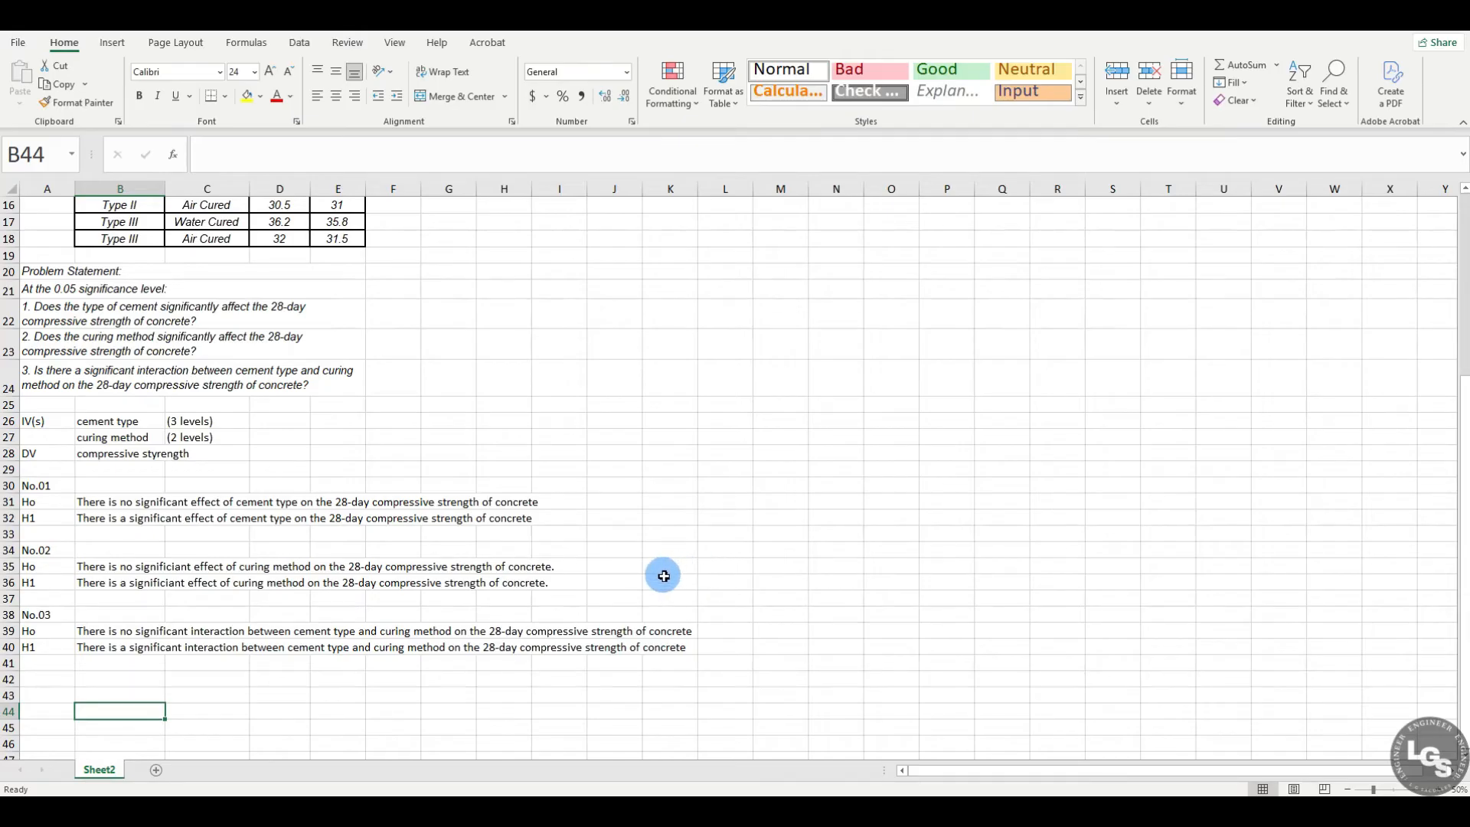
# Step: Start the rearranged data table with the column headings WATER CURED in H1 and AIR CURED in I1
pyautogui.scroll(3, 664, 576)
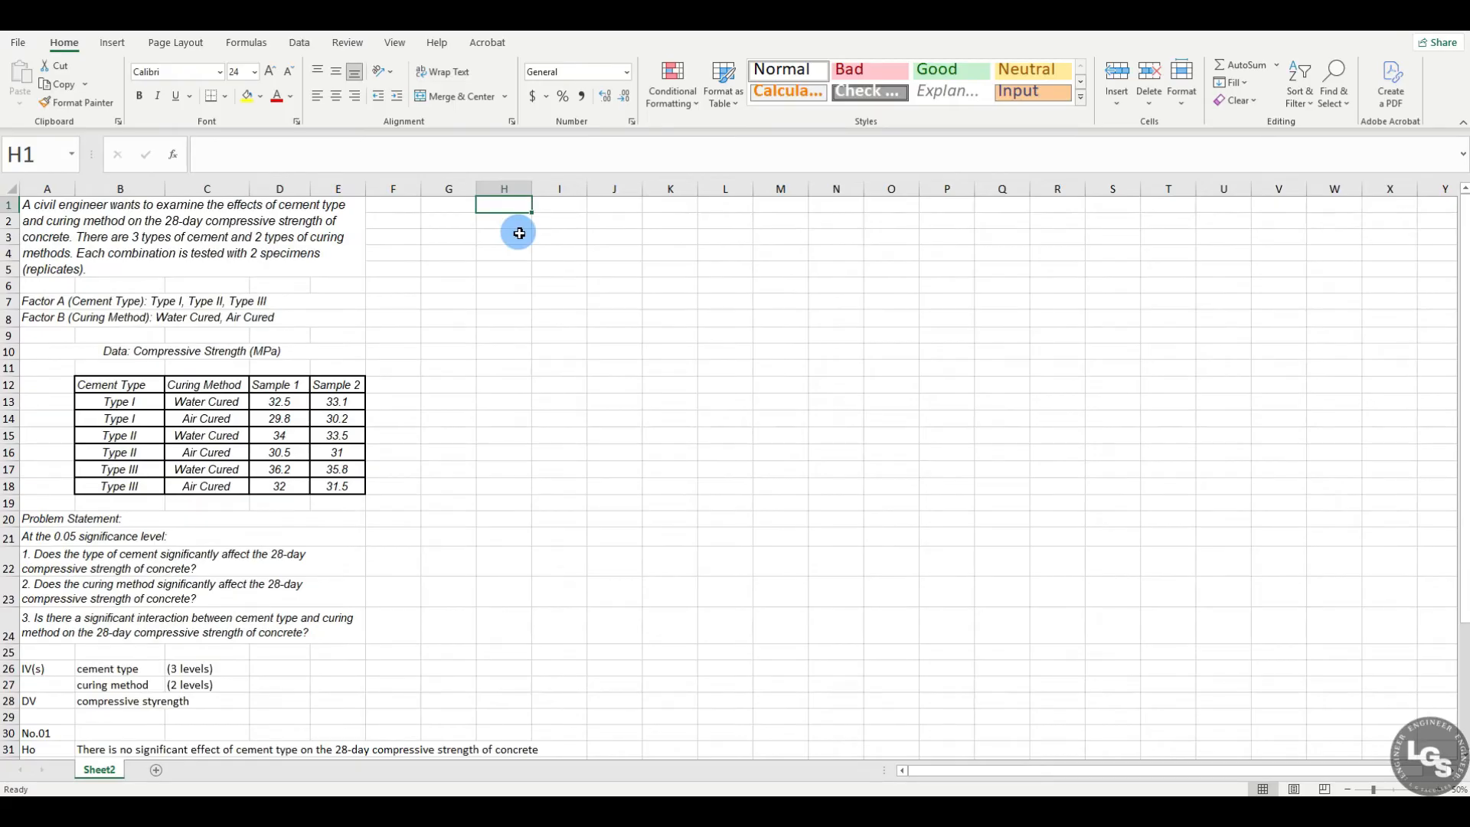
pyautogui.write('WATRE')
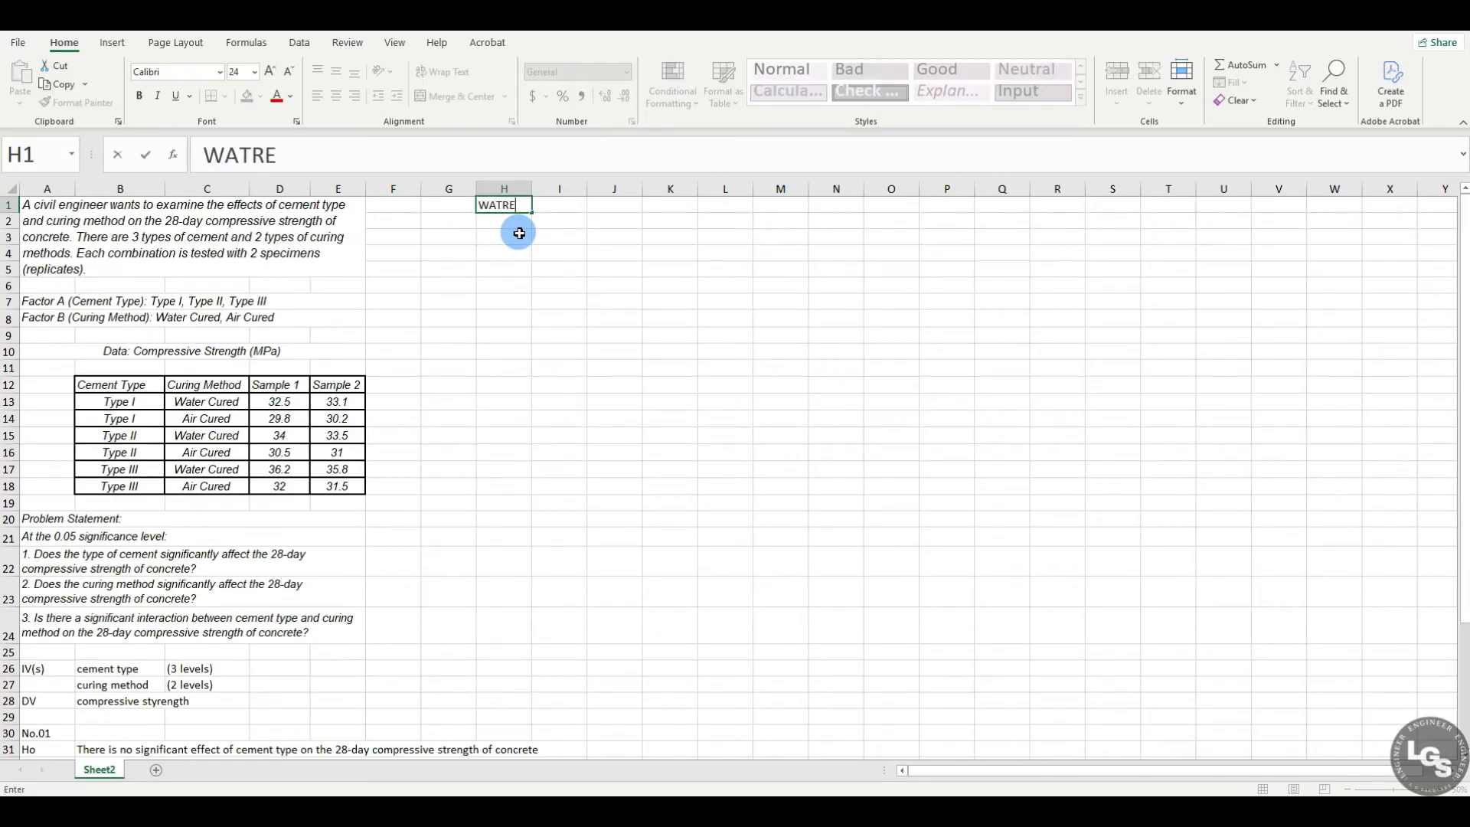
pyautogui.write(' CUERD')
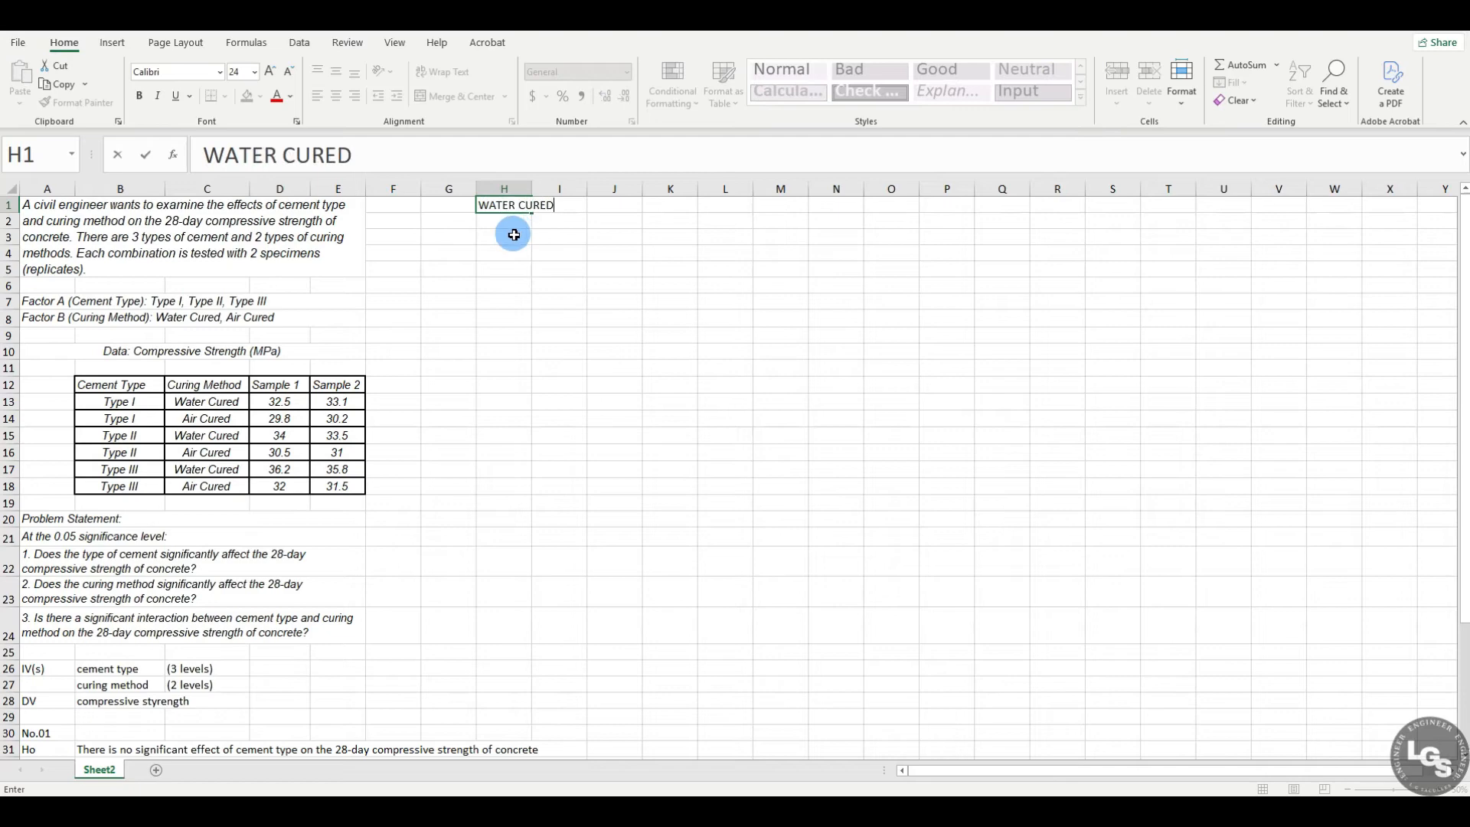
pyautogui.click(574, 207)
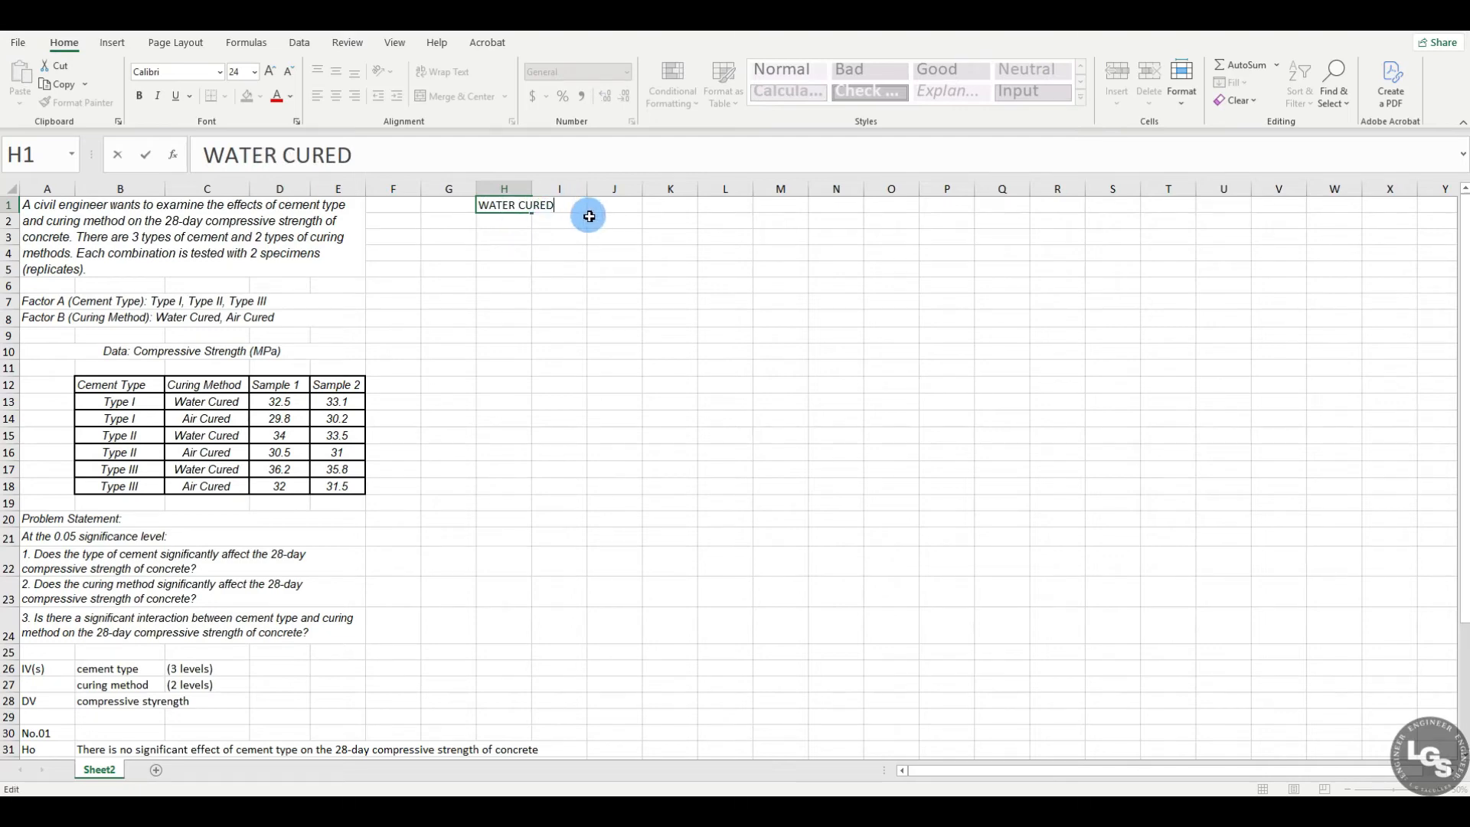
pyautogui.click(586, 219)
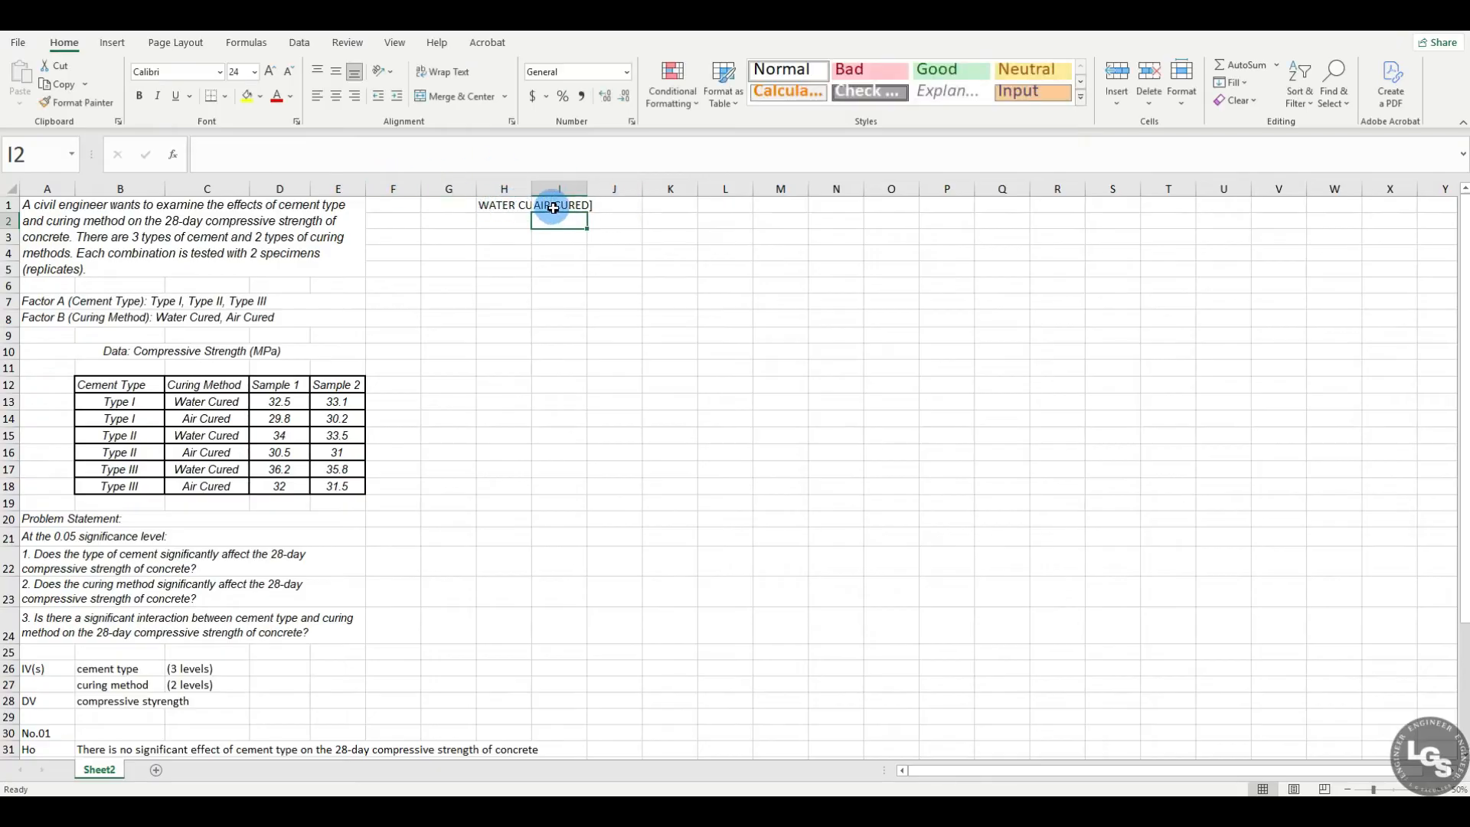
pyautogui.click(553, 208)
pyautogui.click(337, 153)
pyautogui.press('BackSpace')
pyautogui.press('Return')
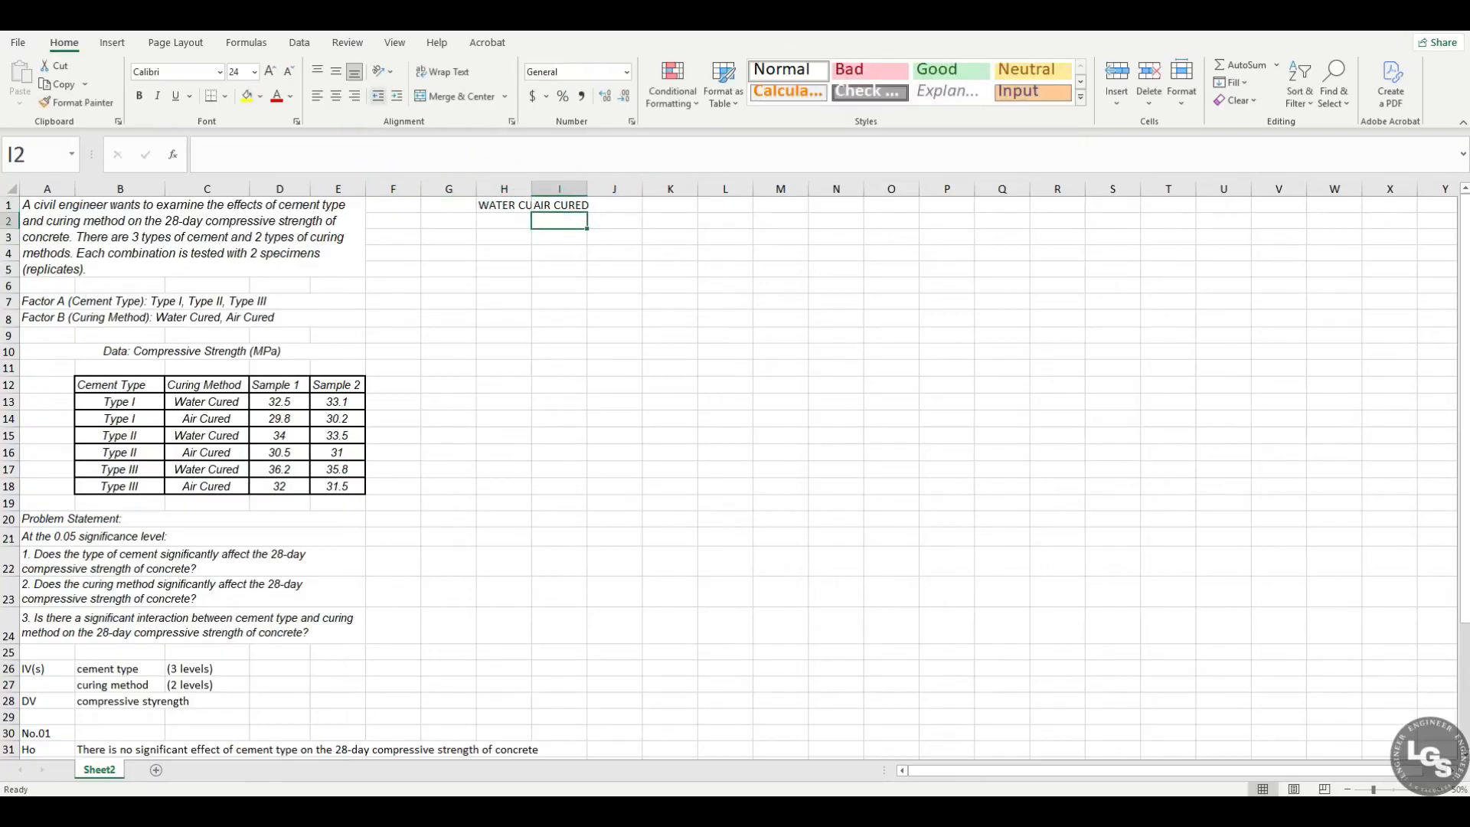
# Step: Auto-fit the widths of columns H and I to their curing method headings
pyautogui.doubleClick(532, 189)
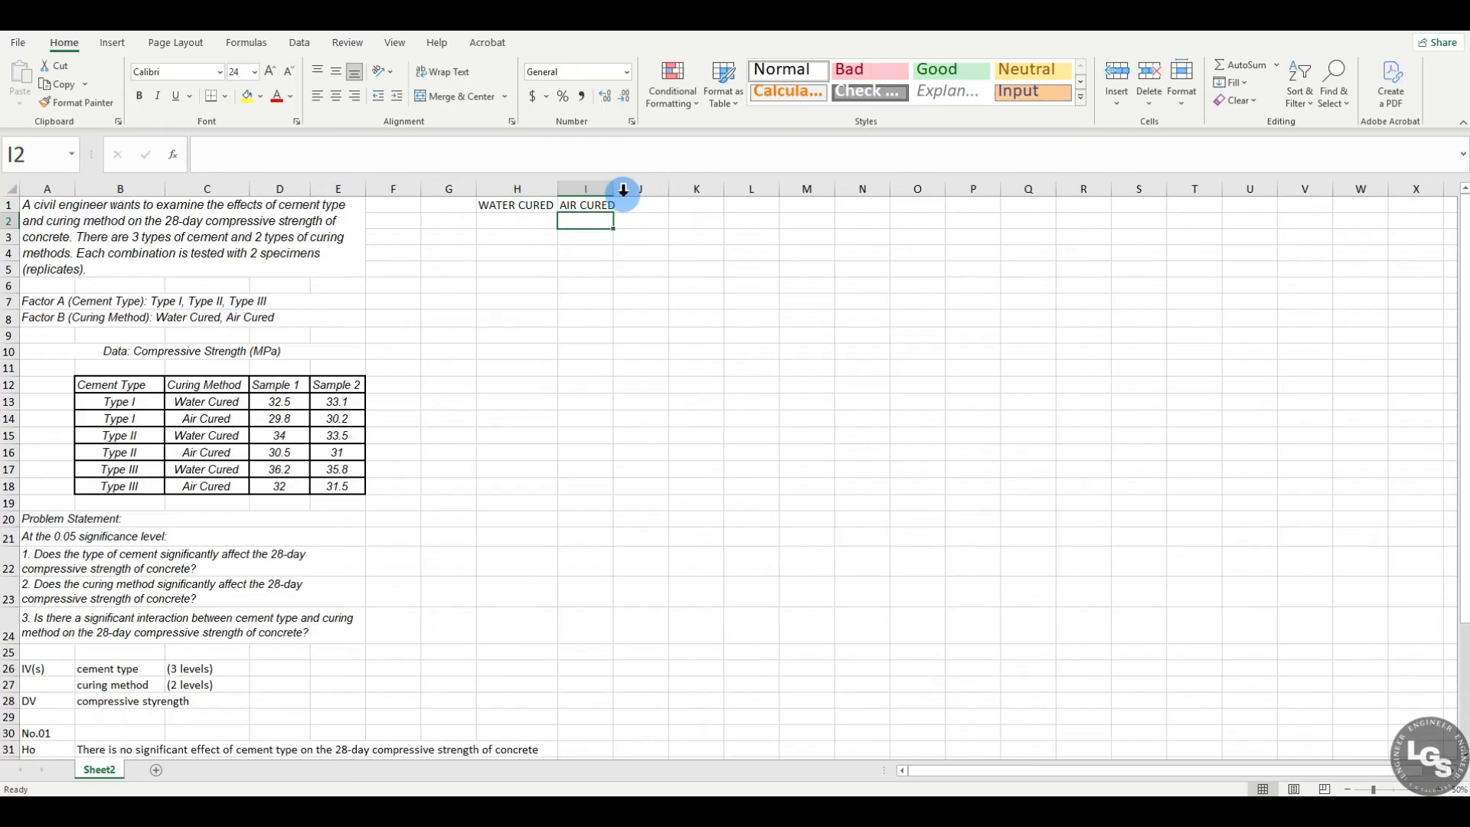
pyautogui.doubleClick(616, 192)
pyautogui.click(520, 227)
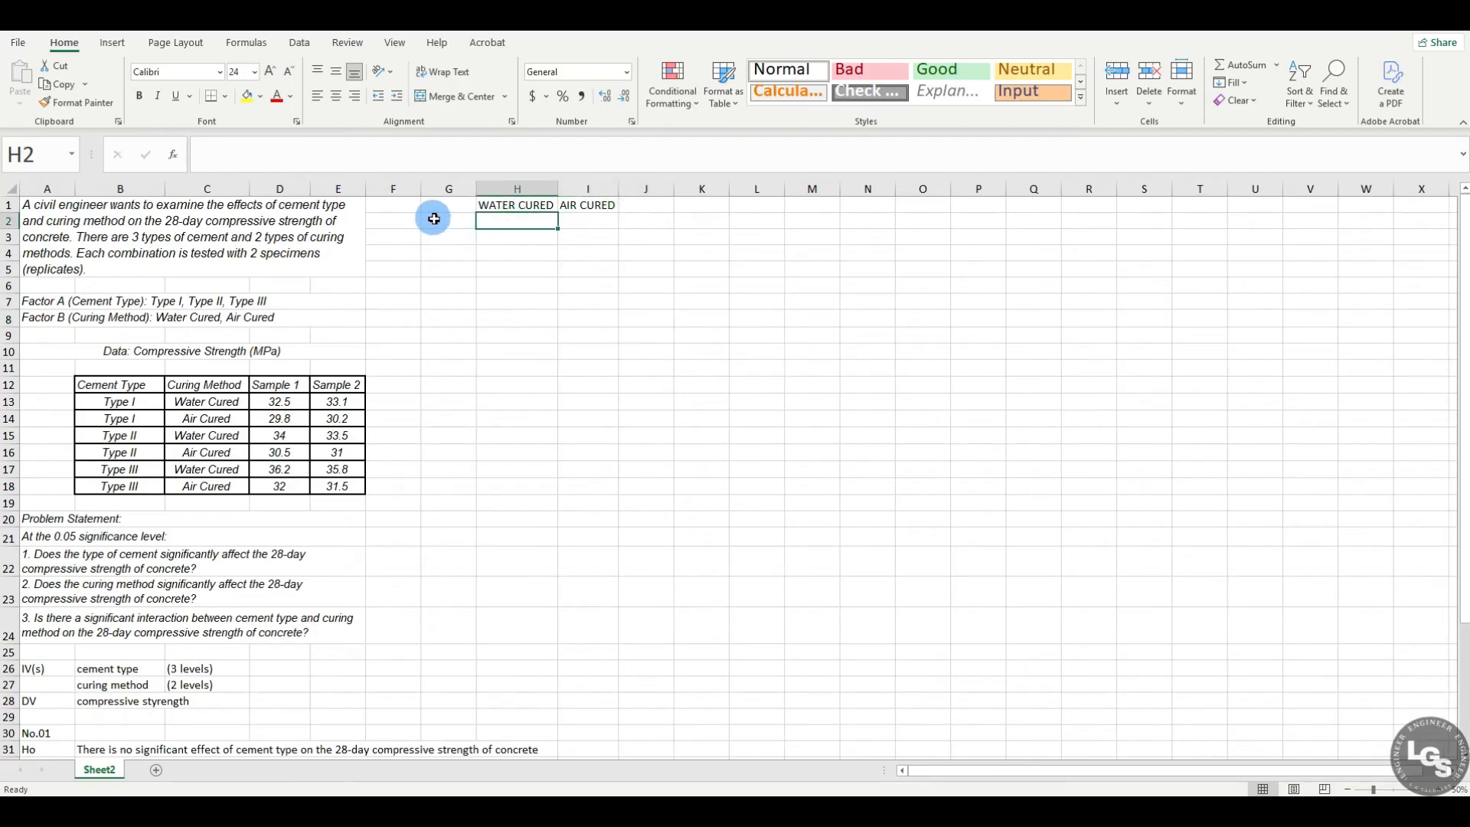
pyautogui.click(517, 204)
# Step: Enter the cement type row labels TYPE 1 in G2 and TYPE 2 in G4
pyautogui.click(459, 220)
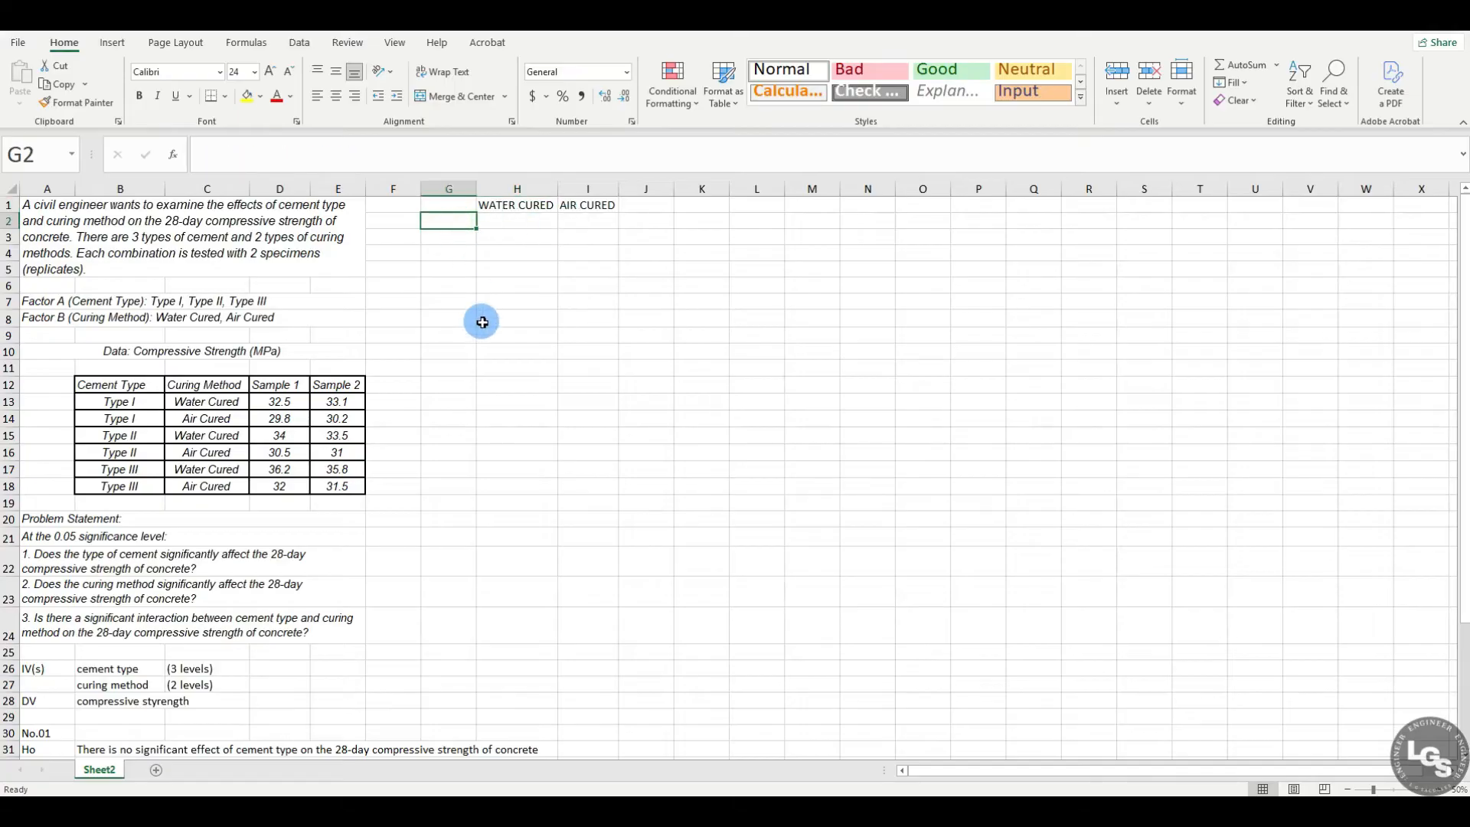
pyautogui.write('tYYPE 1')
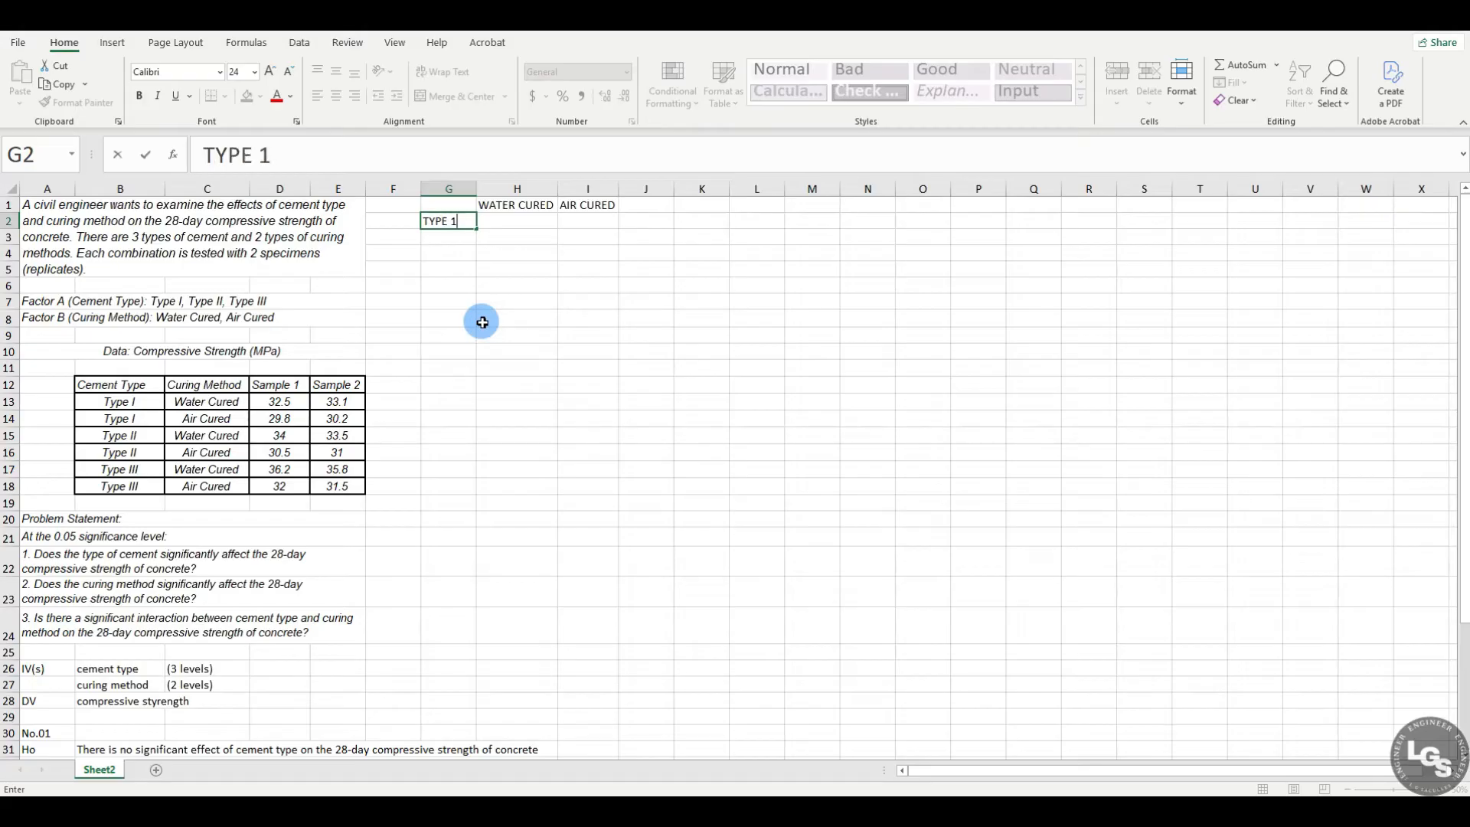
pyautogui.press('Return')
pyautogui.press('Return')
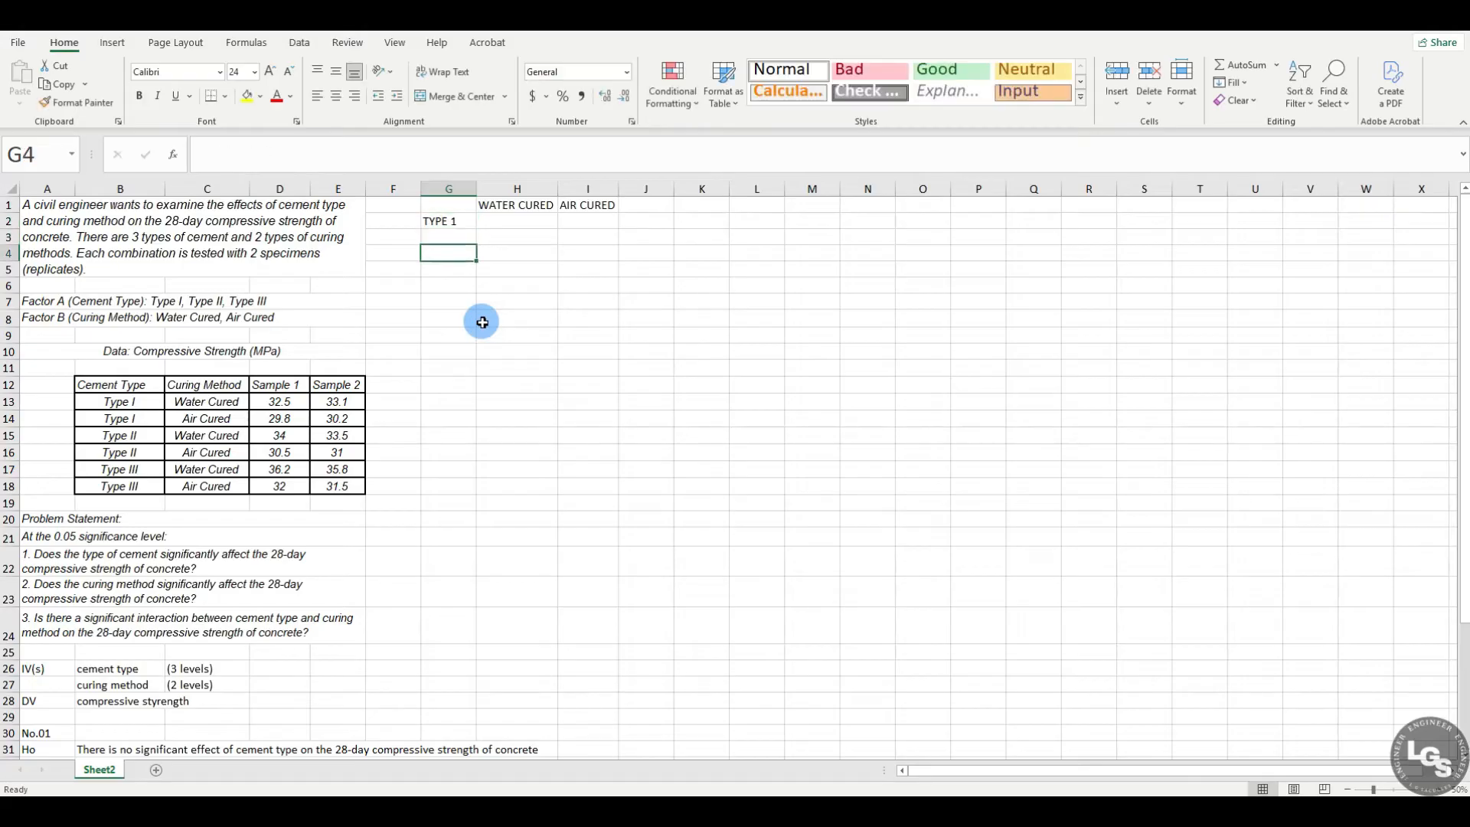
pyautogui.write('TYPE 2')
pyautogui.press('Return')
pyautogui.press('Return')
pyautogui.press('Return')
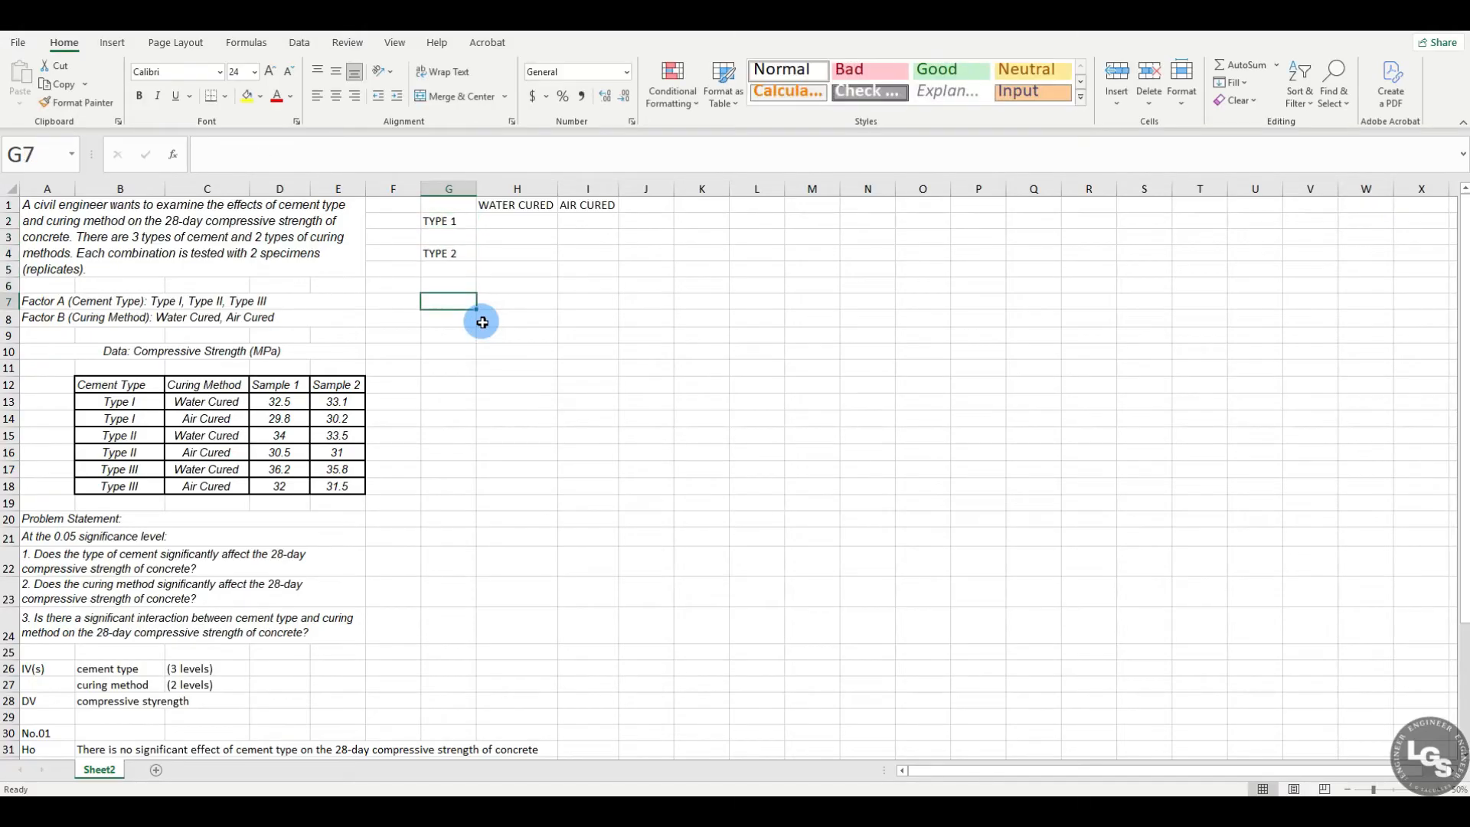
# Step: Enter the cement type row label TYPE 3 in G6
pyautogui.press('Up')
pyautogui.write('Y')
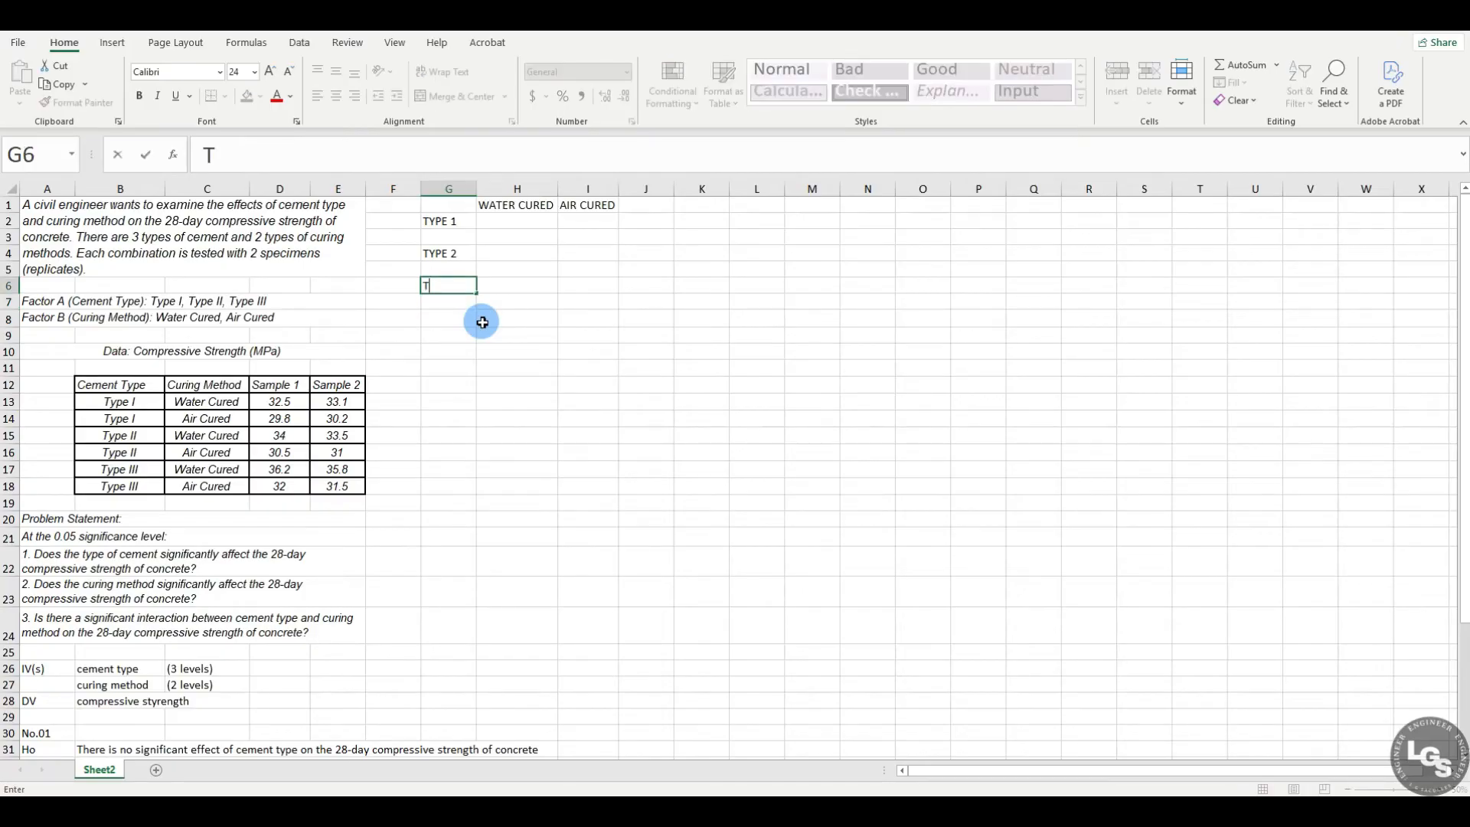
pyautogui.write('YPE 3')
pyautogui.press('Return')
pyautogui.write("'")
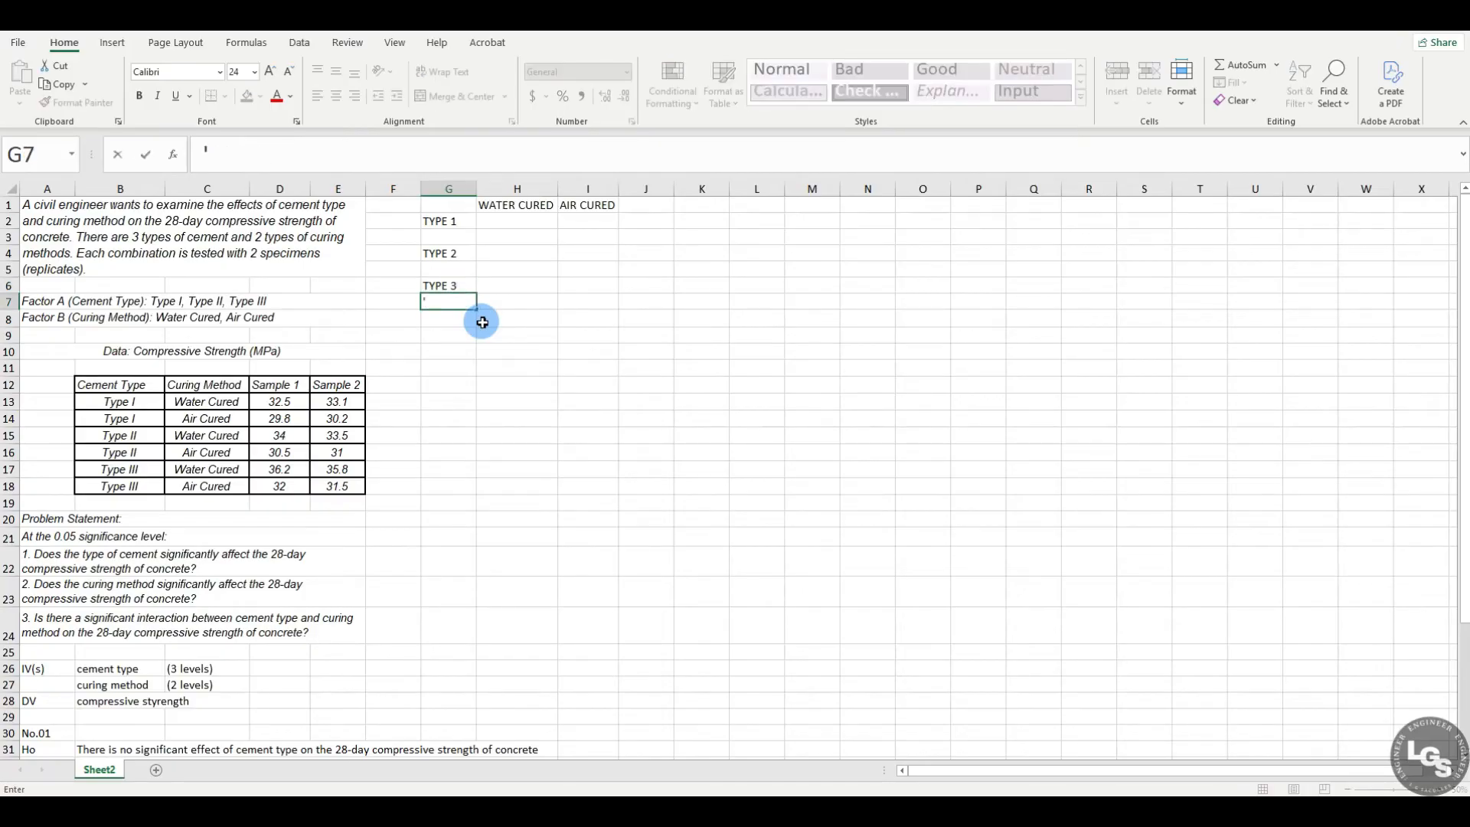
# Step: Copy the Type I water-cured Sample 1 value, 32.5, from D13 into H2
pyautogui.click(502, 220)
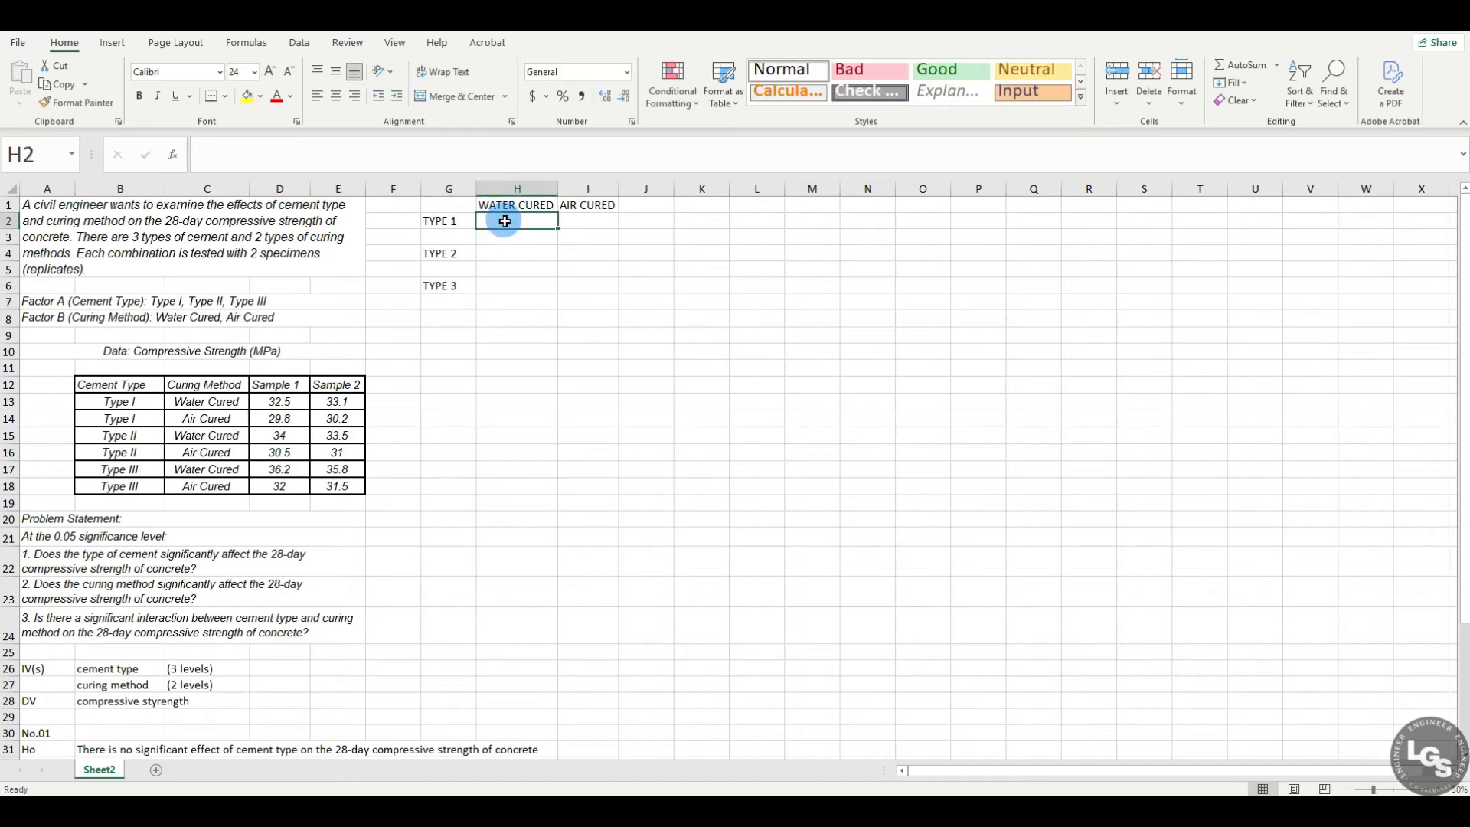
pyautogui.click(264, 419)
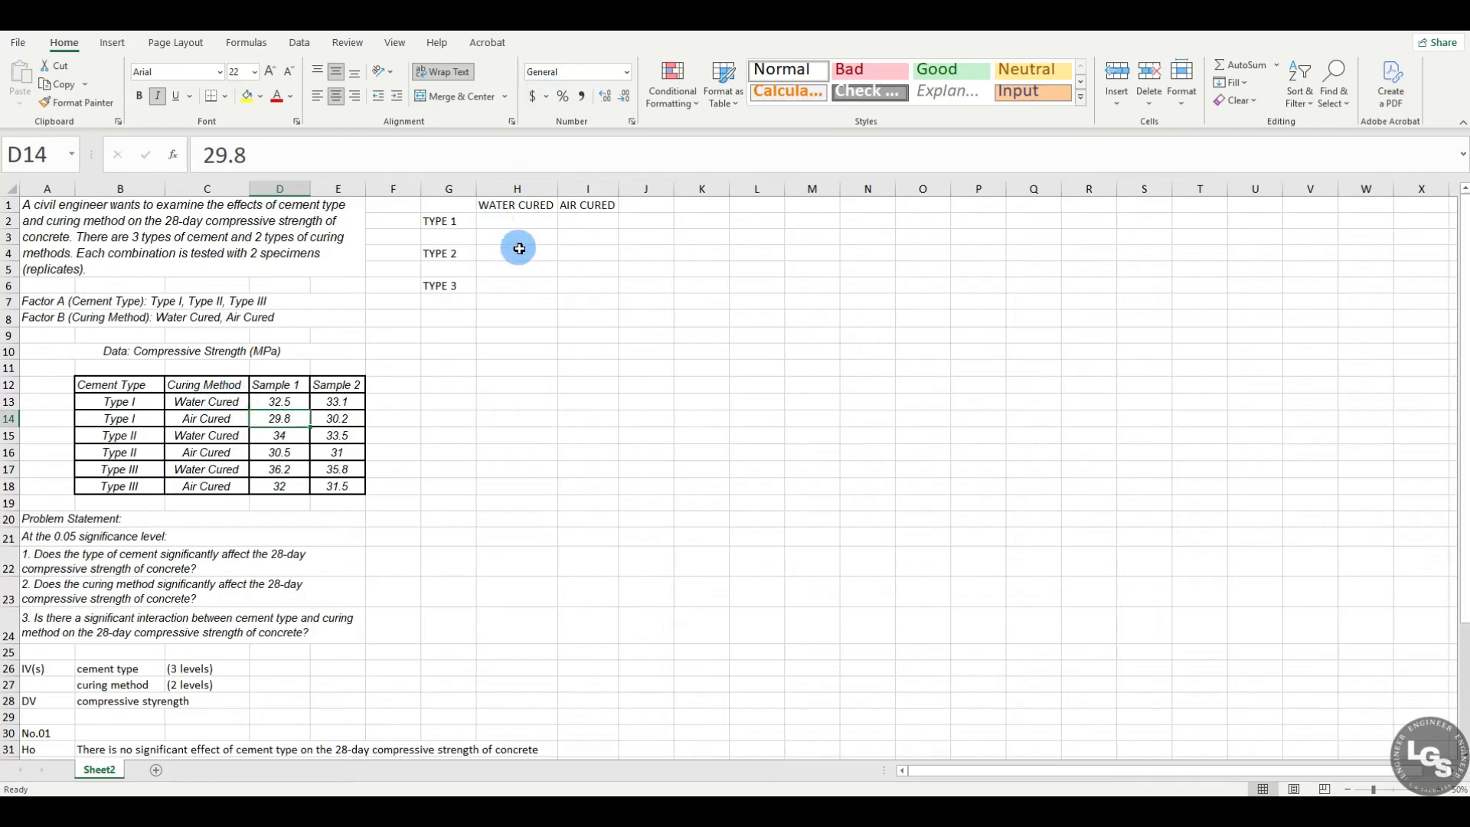
pyautogui.click(152, 402)
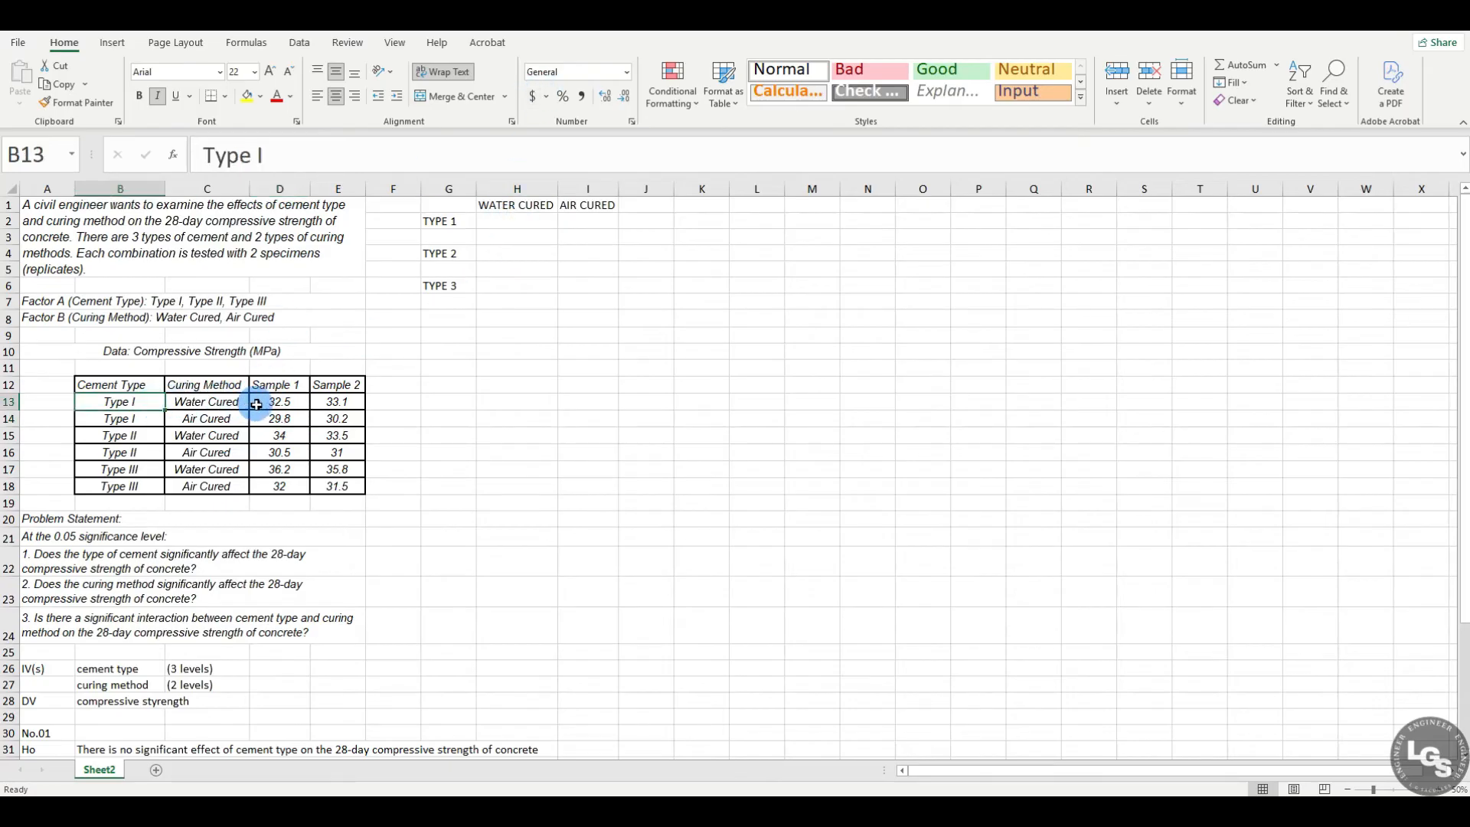
pyautogui.click(283, 401)
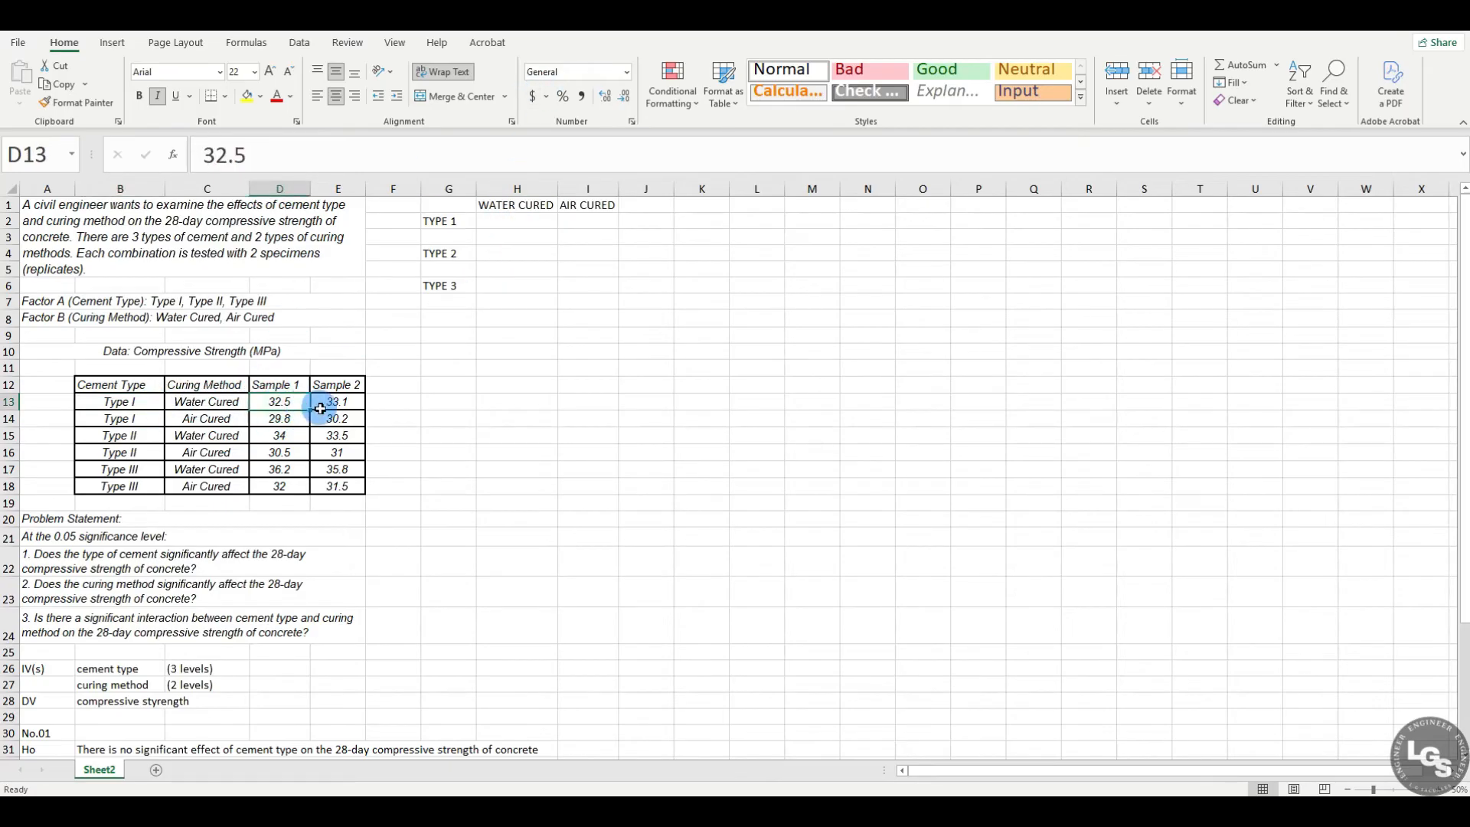
pyautogui.click(340, 404)
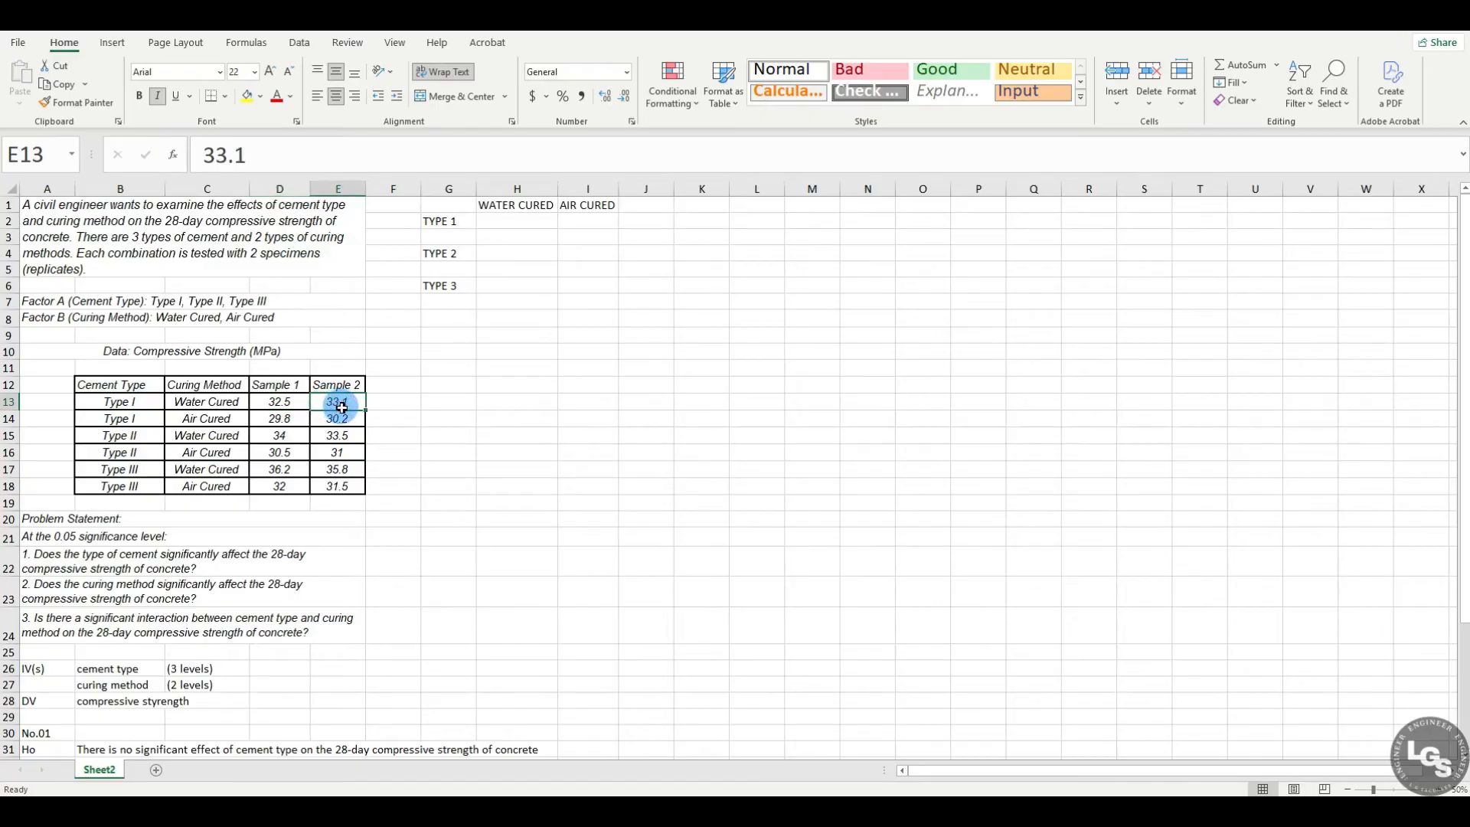
pyautogui.click(271, 406)
pyautogui.hotkey('ctrl', 'c')
pyautogui.click(508, 205)
pyautogui.click(498, 220)
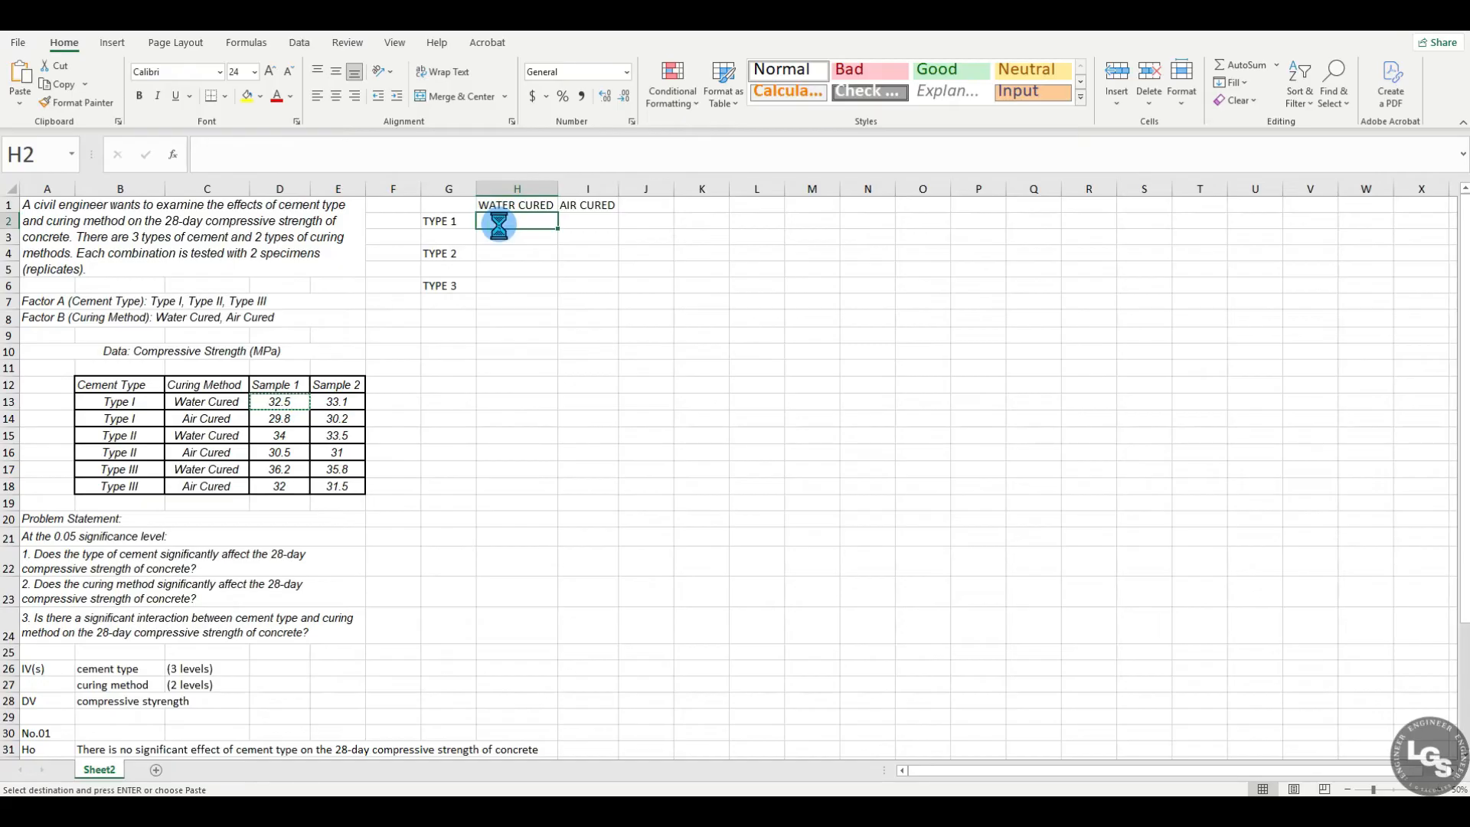
pyautogui.hotkey('ctrl', 'v')
pyautogui.click(518, 285)
pyautogui.click(517, 221)
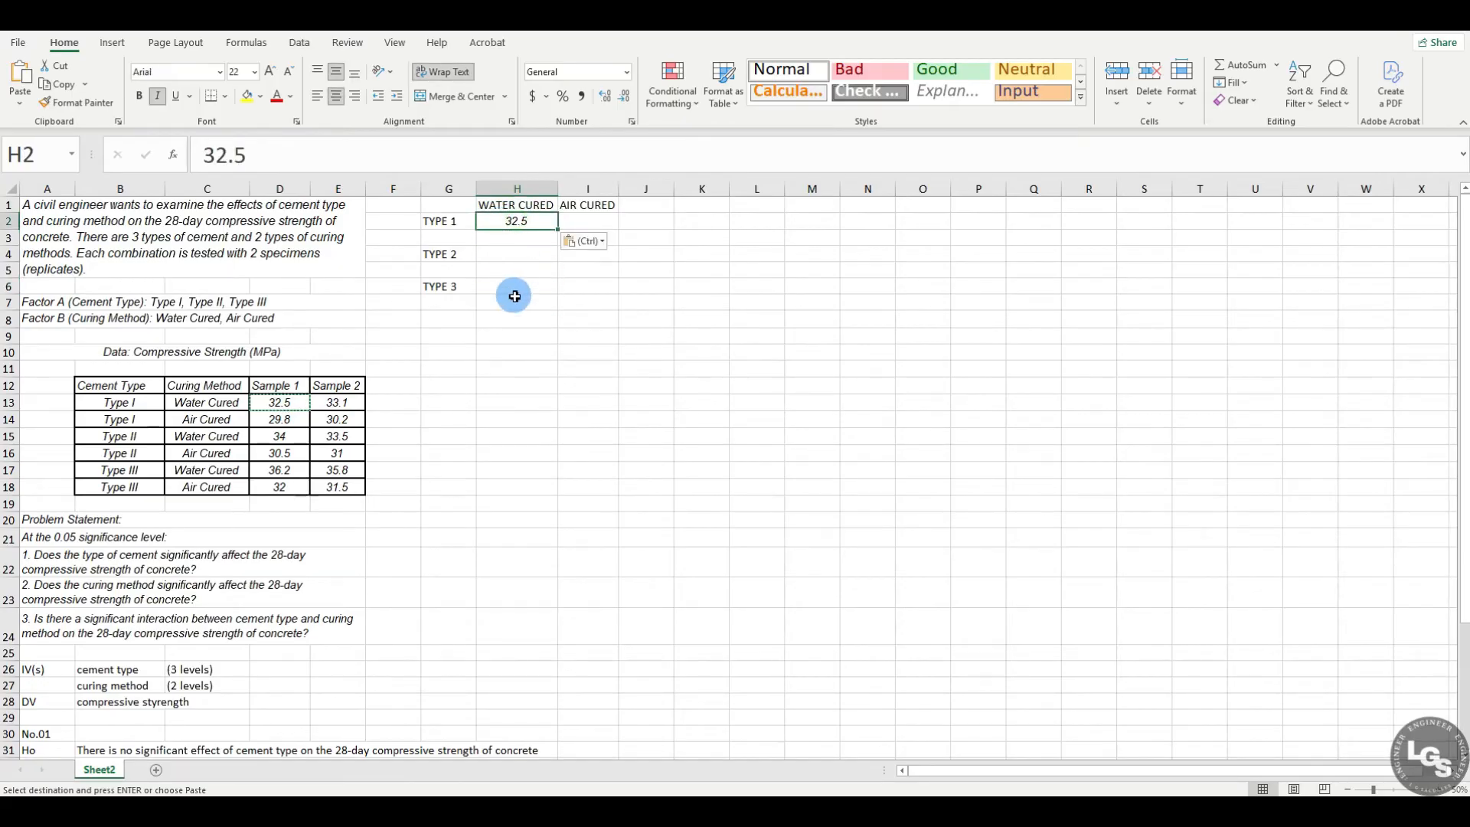
# Step: Copy the Type I water-cured Sample 2 value, 33.1, from E13 into H3
pyautogui.click(337, 399)
pyautogui.press('ctrl')
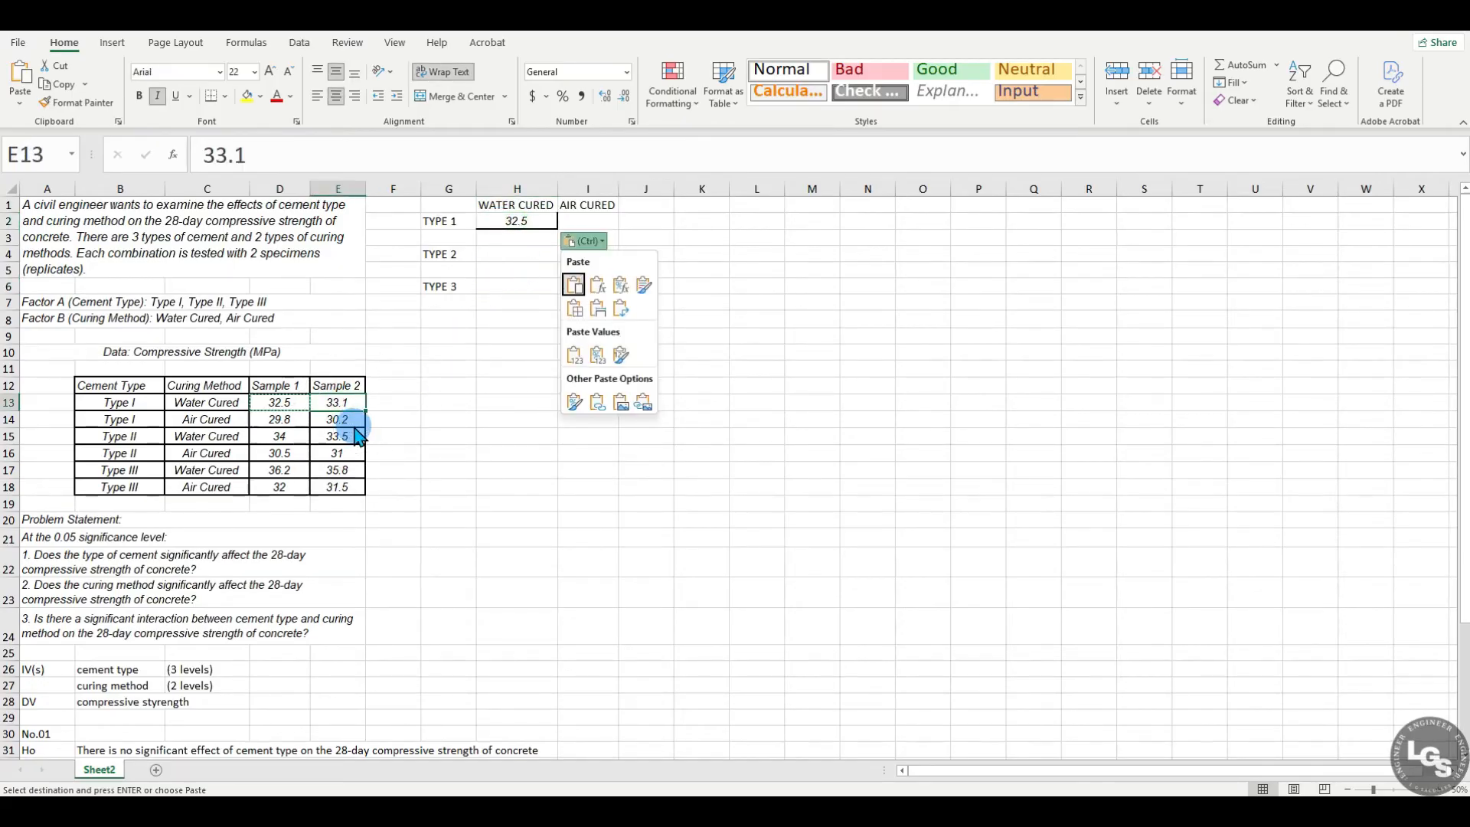
pyautogui.click(356, 404)
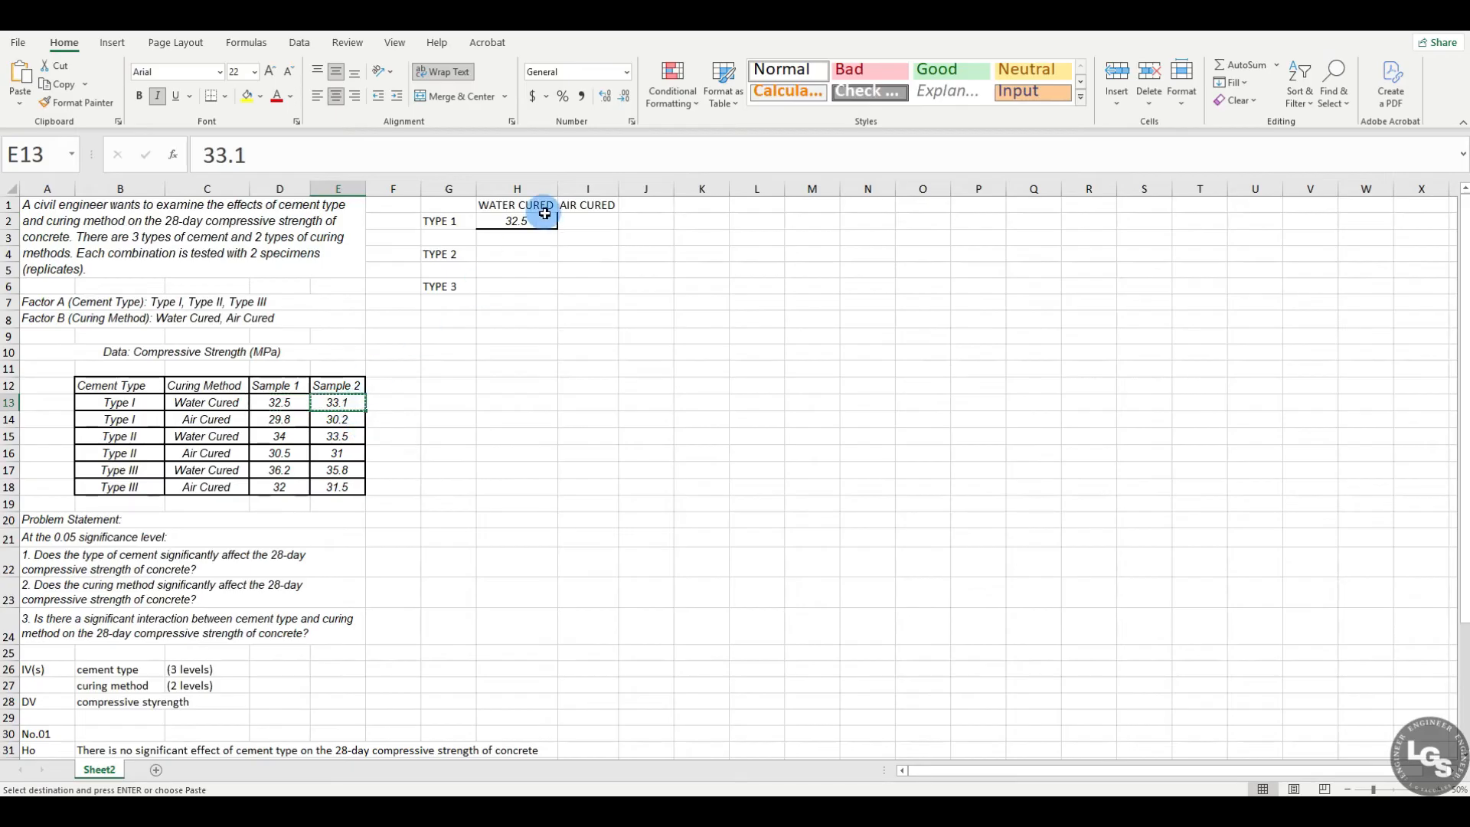
pyautogui.click(517, 237)
pyautogui.hotkey('ctrl', 'v')
pyautogui.click(526, 345)
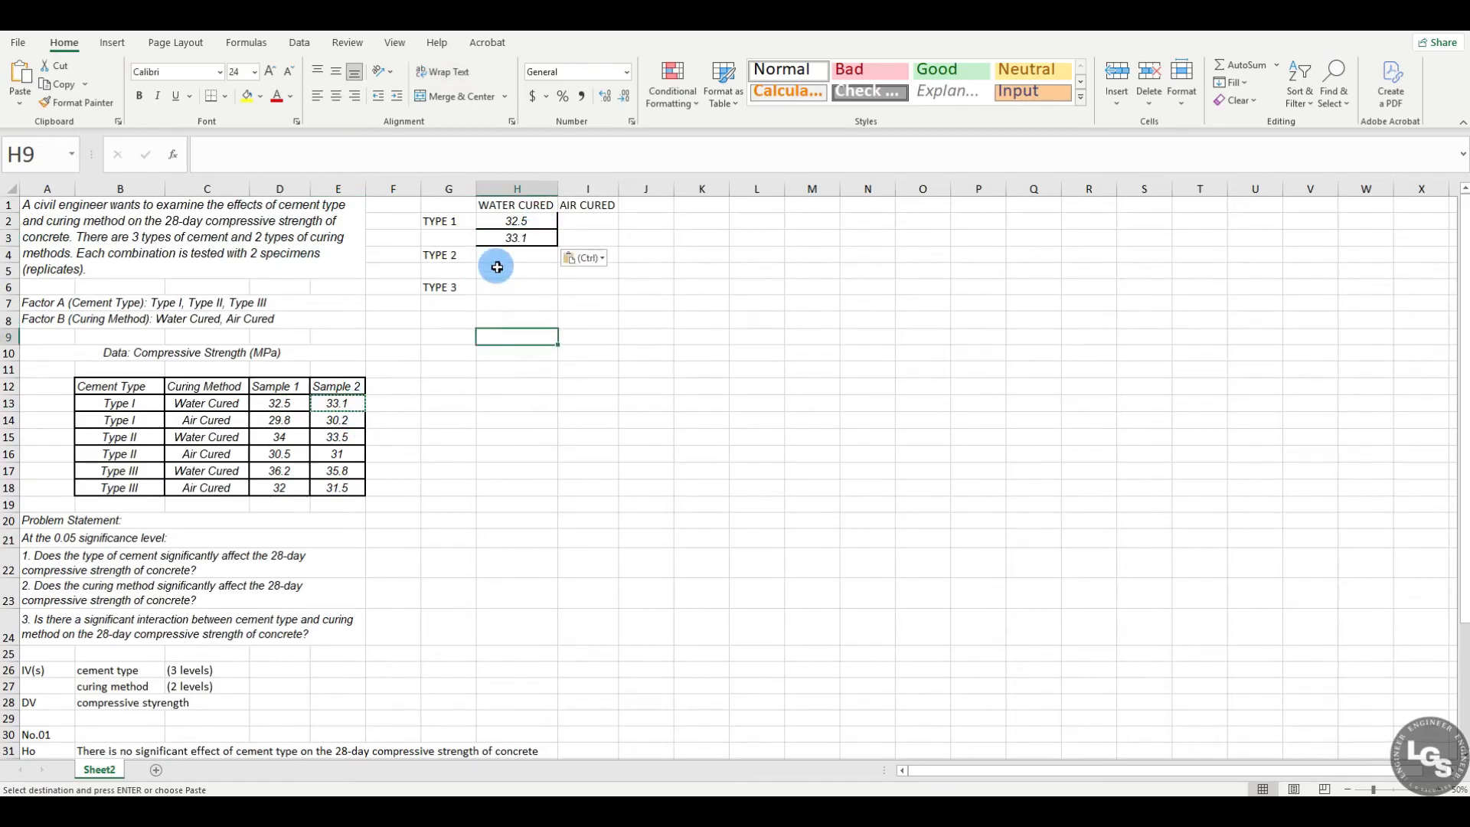
pyautogui.moveTo(142, 403); pyautogui.dragTo(339, 401)
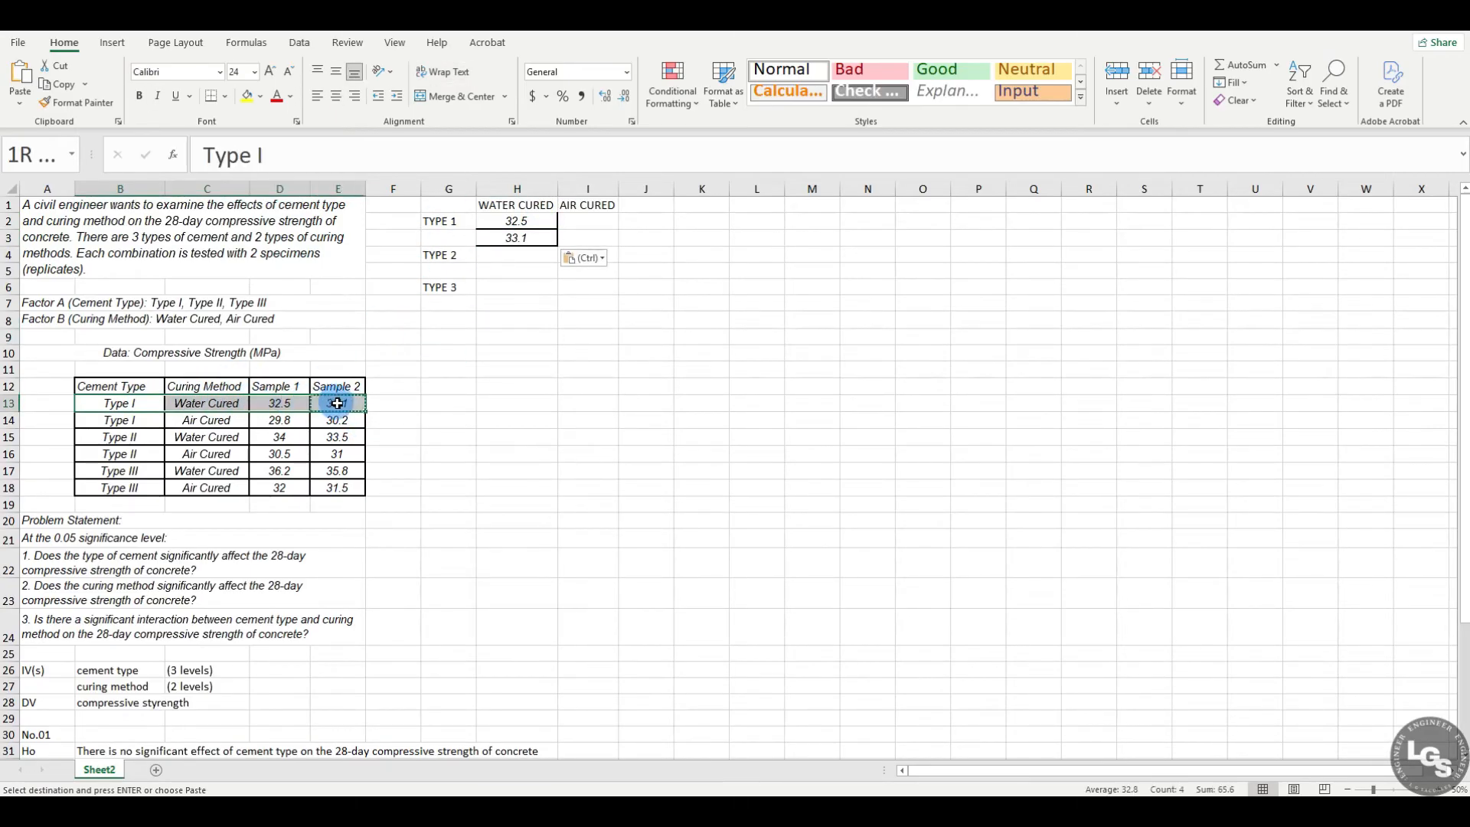
pyautogui.click(498, 326)
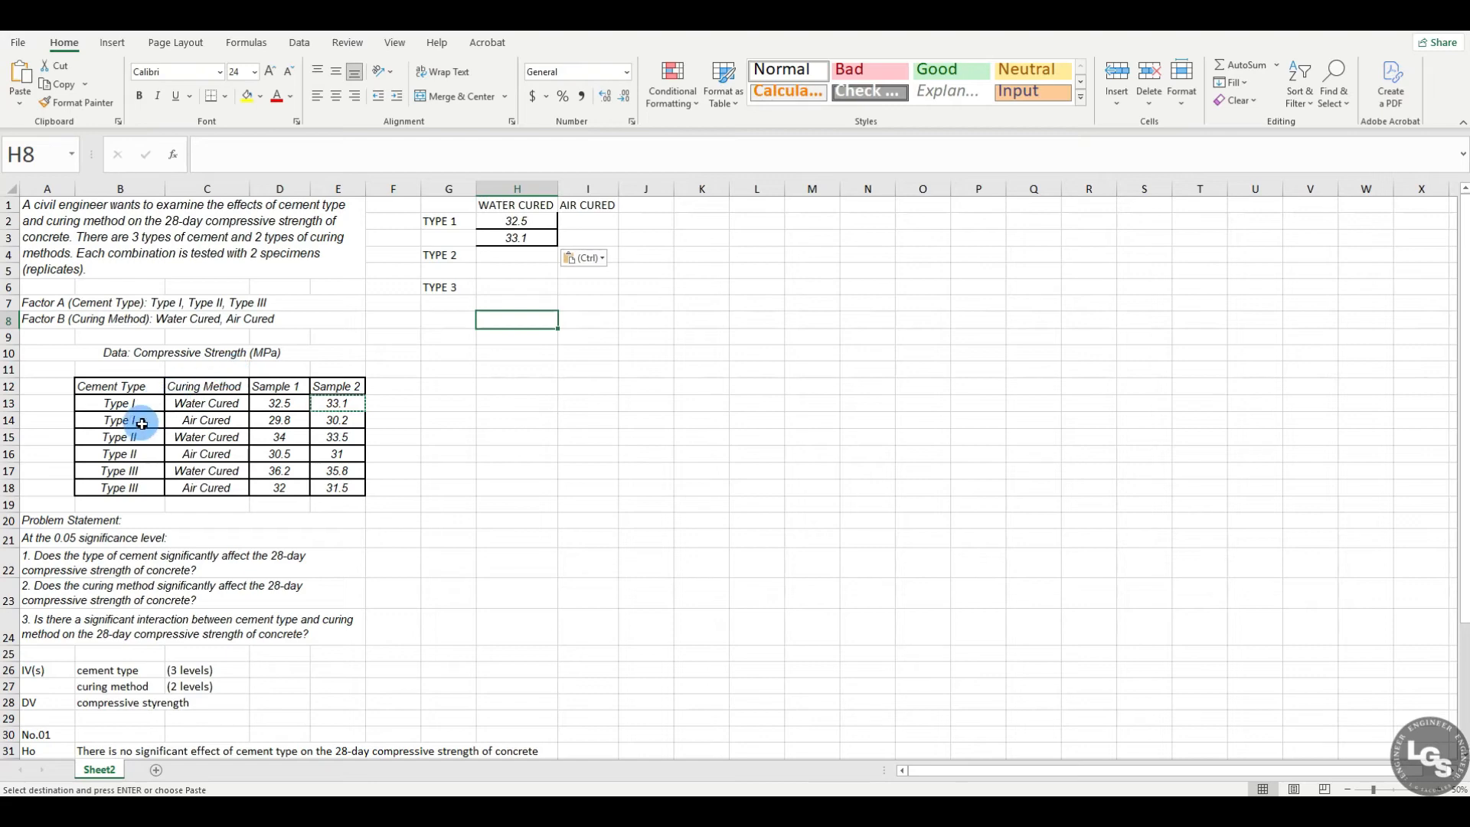
# Step: Copy the Type I air-cured values 29.8 and 30.2 from D14 and E14 into I2 and I3
pyautogui.moveTo(141, 420); pyautogui.dragTo(341, 420)
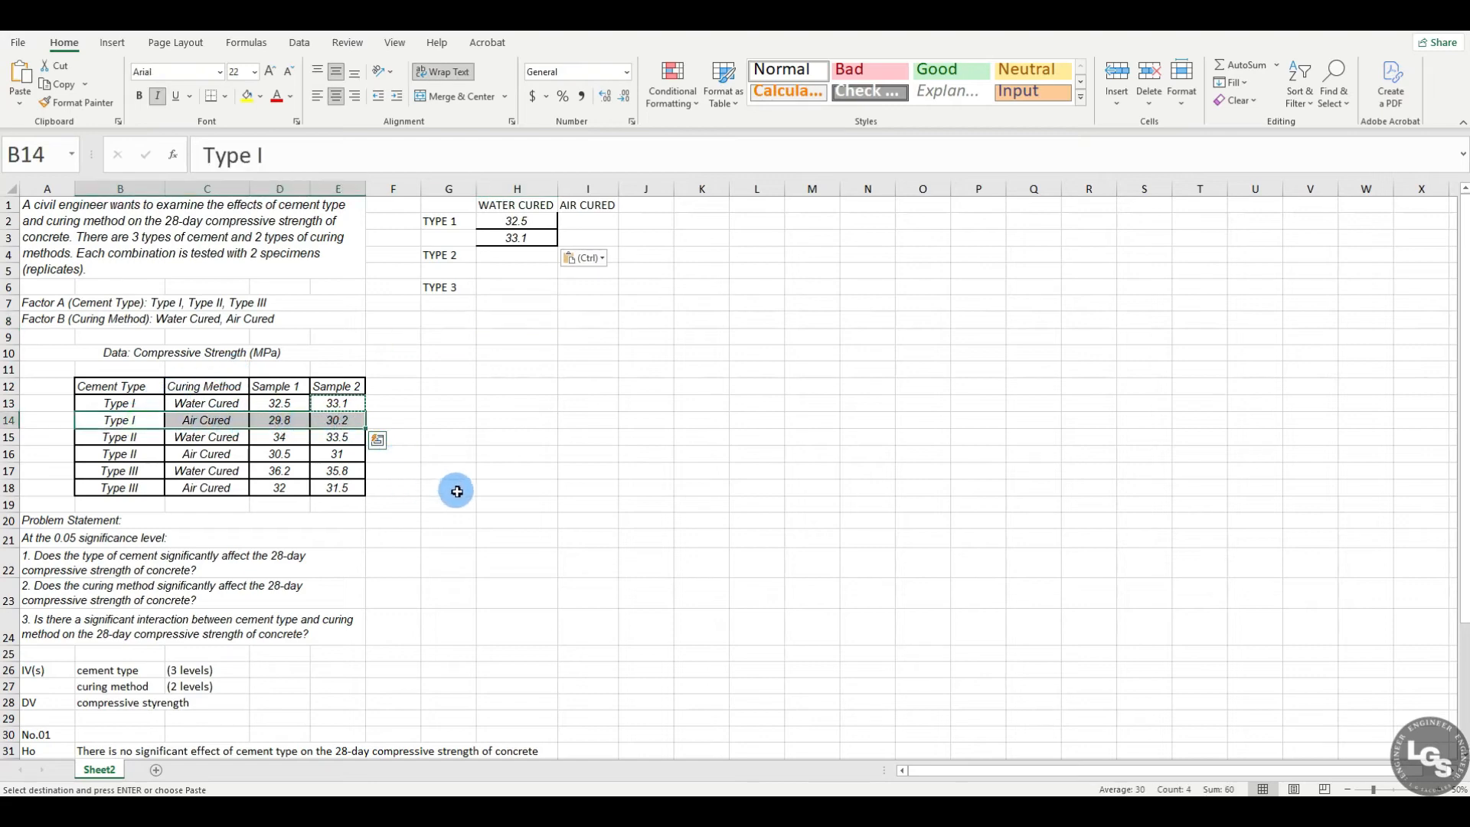
pyautogui.click(283, 419)
pyautogui.hotkey('ctrl', 'c')
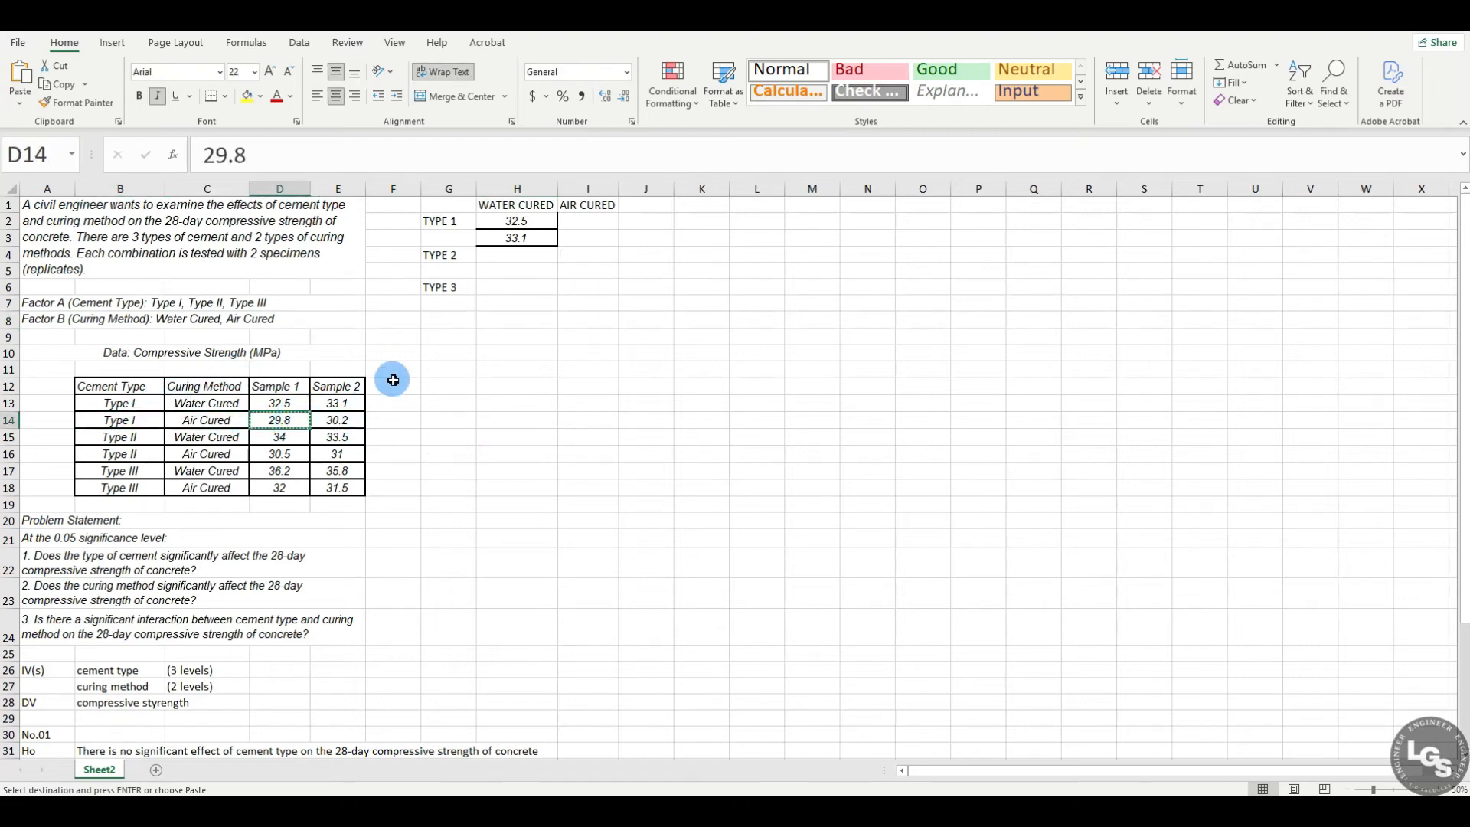
pyautogui.click(582, 222)
pyautogui.hotkey('ctrl', 'v')
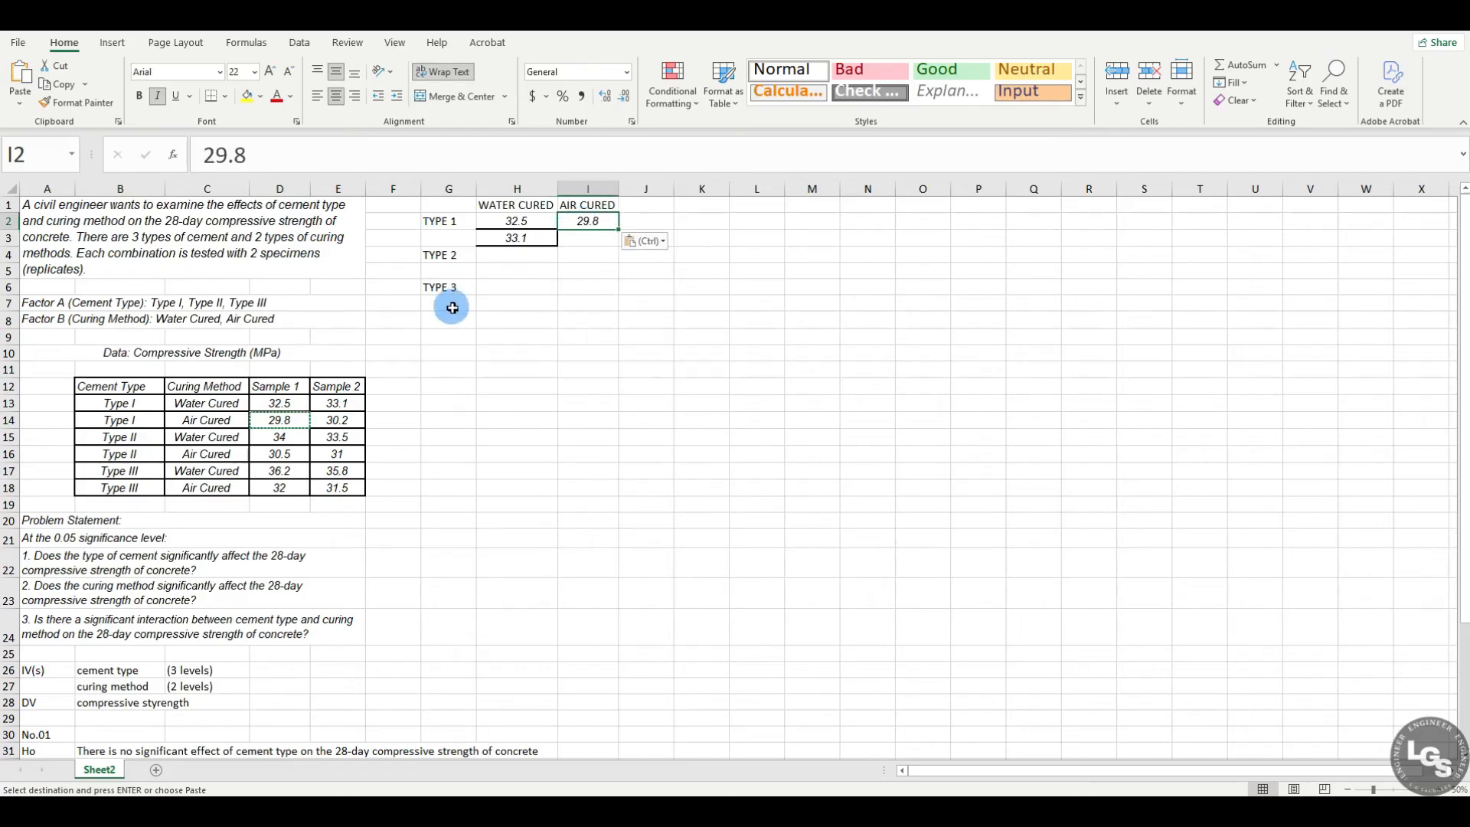
pyautogui.click(338, 420)
pyautogui.hotkey('ctrl', 'c')
pyautogui.click(576, 242)
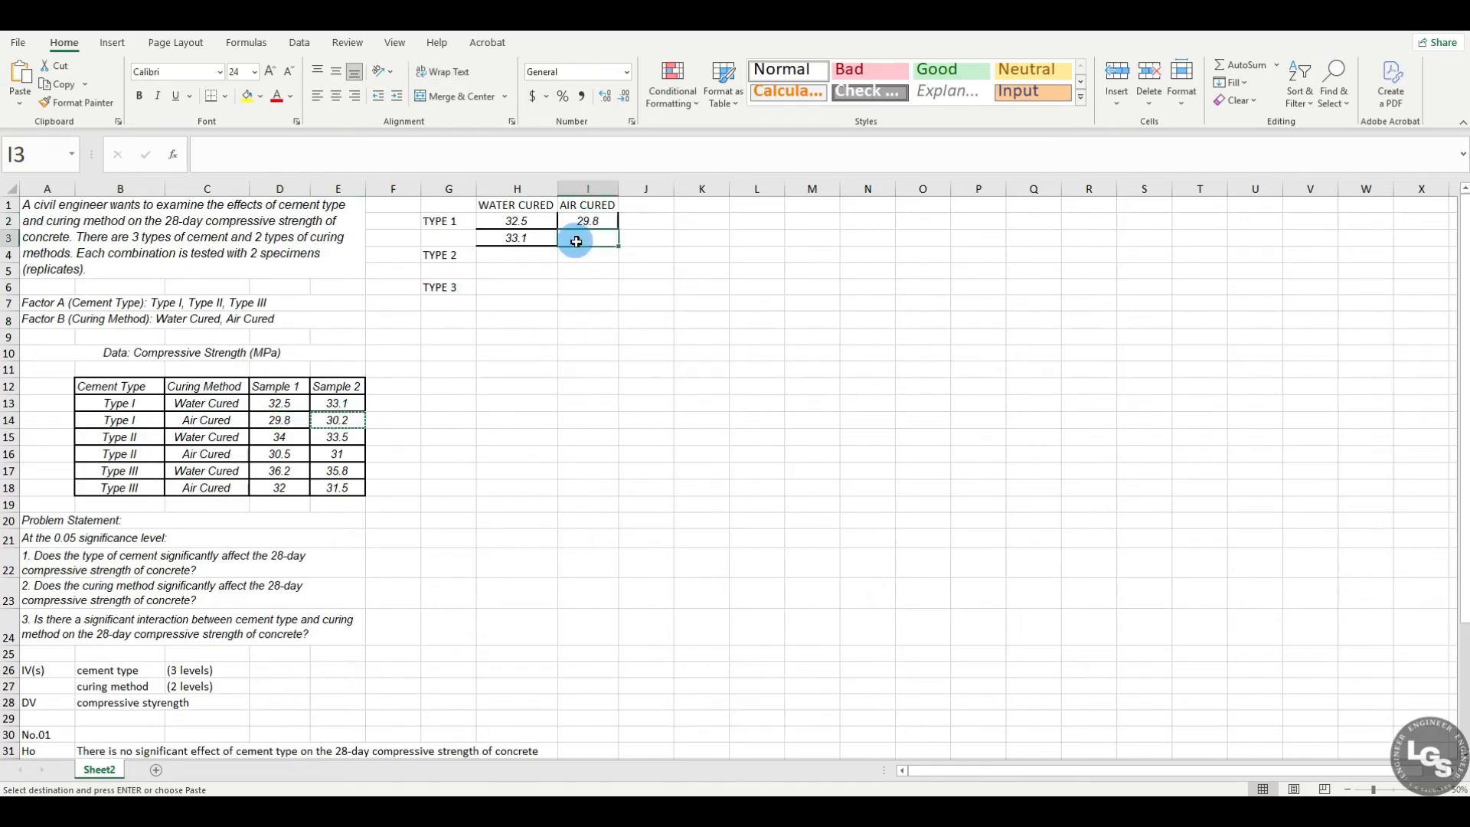
pyautogui.hotkey('ctrl', 'v')
pyautogui.moveTo(544, 383); pyautogui.dragTo(536, 368)
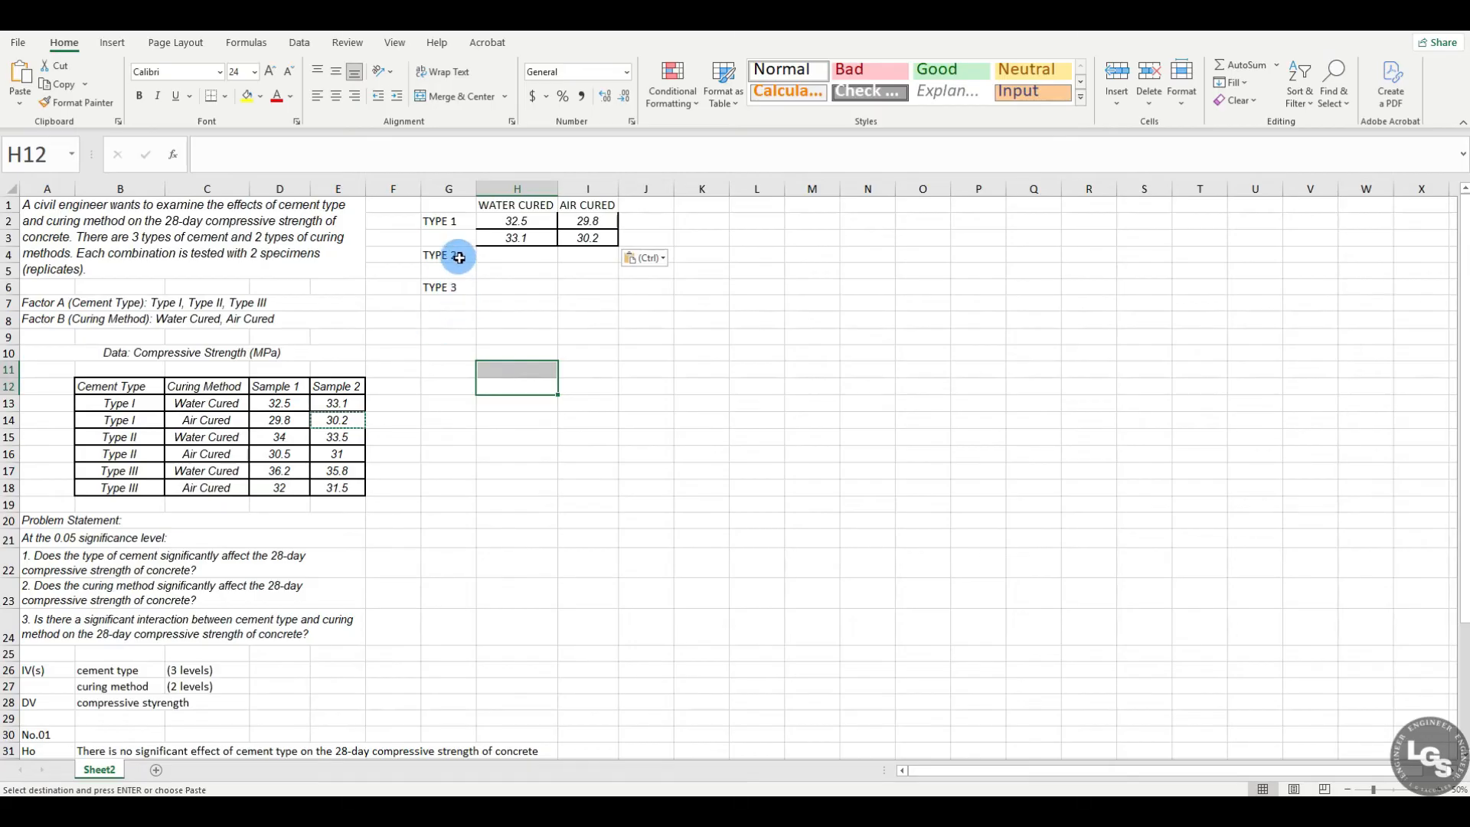
# Step: Copy the Type II water-cured values 34 and 33.5 from D15 and E15 into H4 and H5
pyautogui.moveTo(512, 260); pyautogui.dragTo(502, 272)
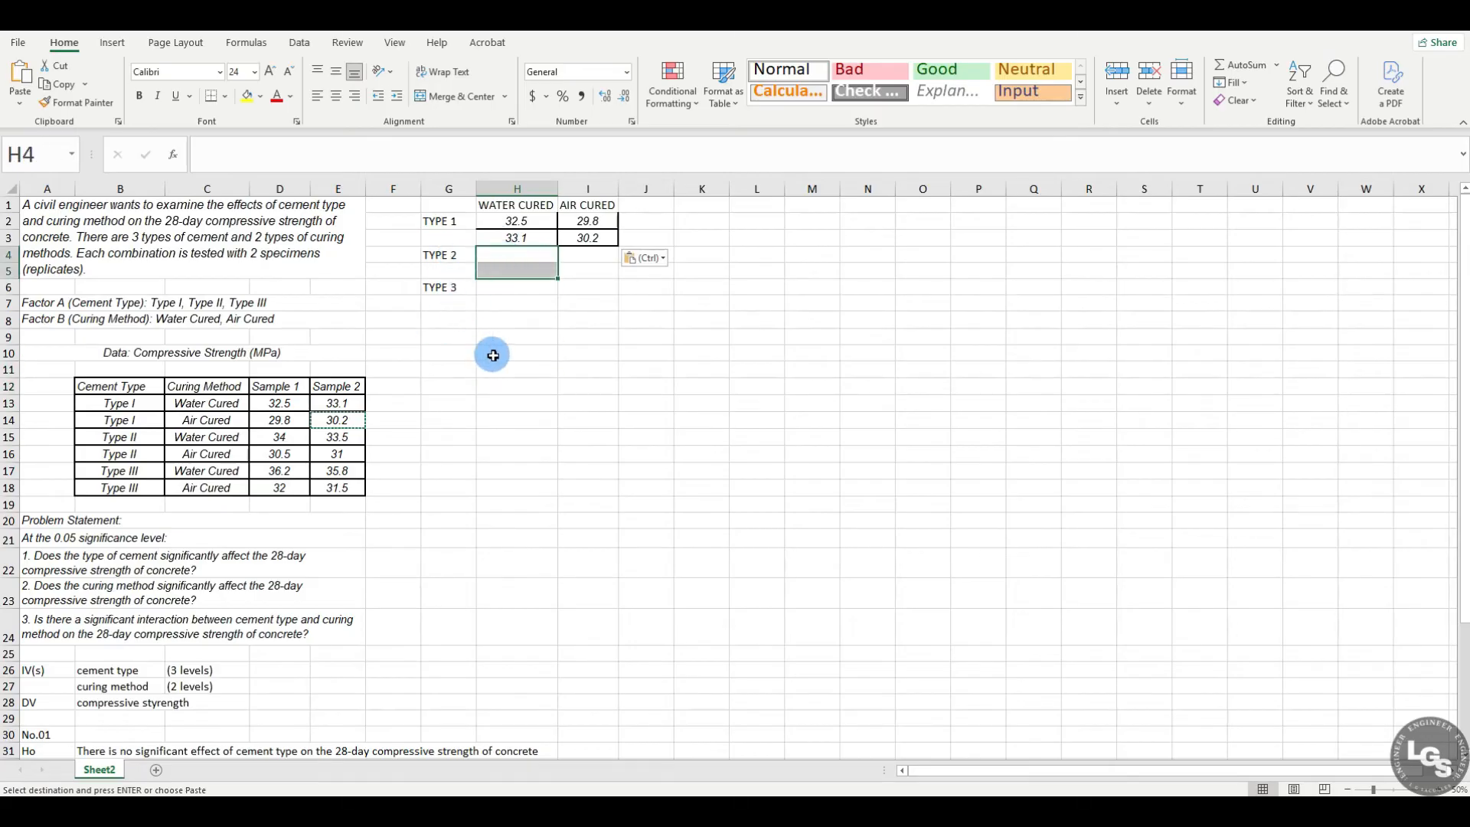
pyautogui.click(548, 354)
pyautogui.click(221, 438)
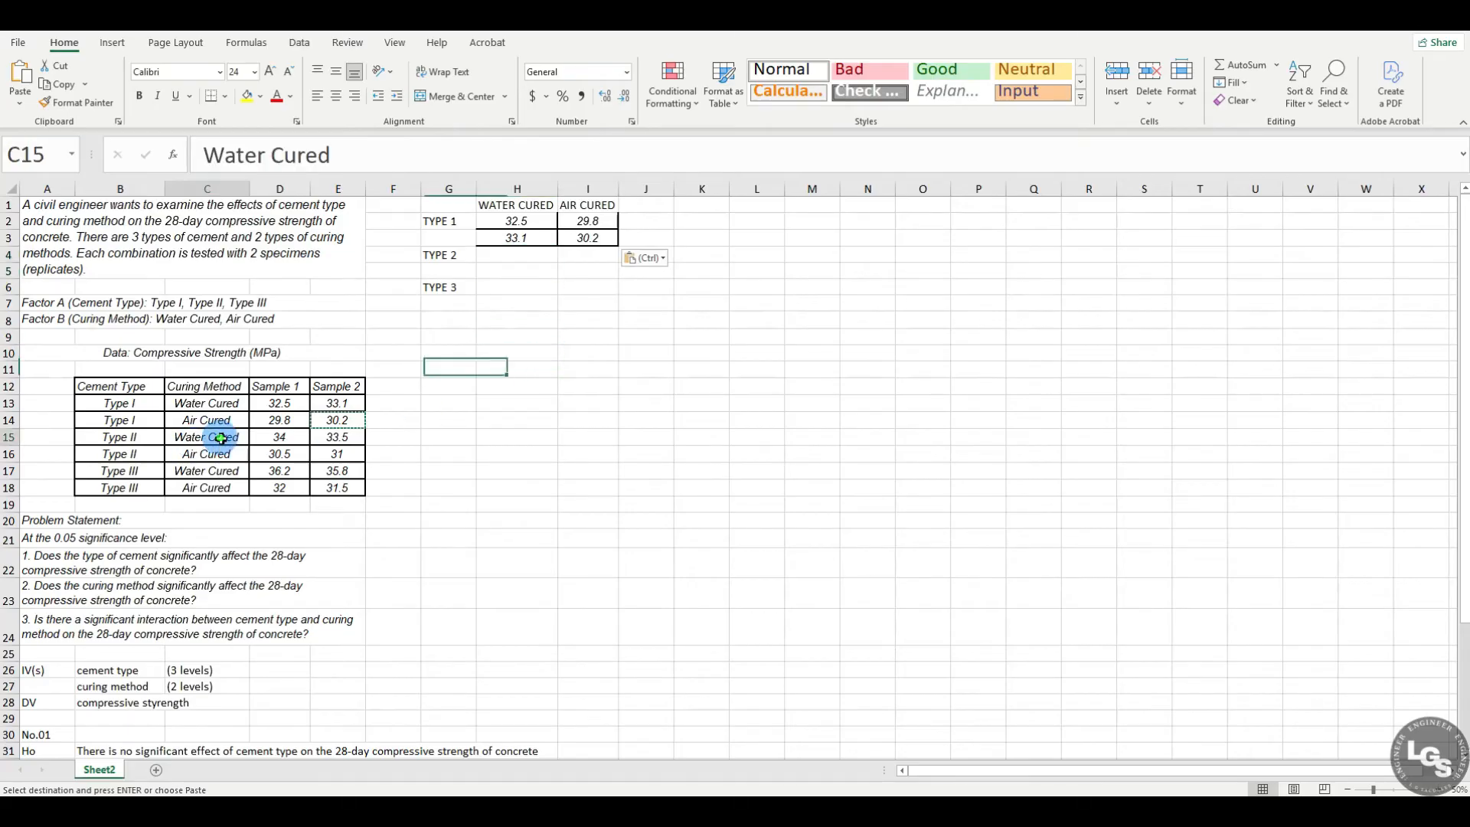
pyautogui.click(280, 437)
pyautogui.hotkey('ctrl', 'c')
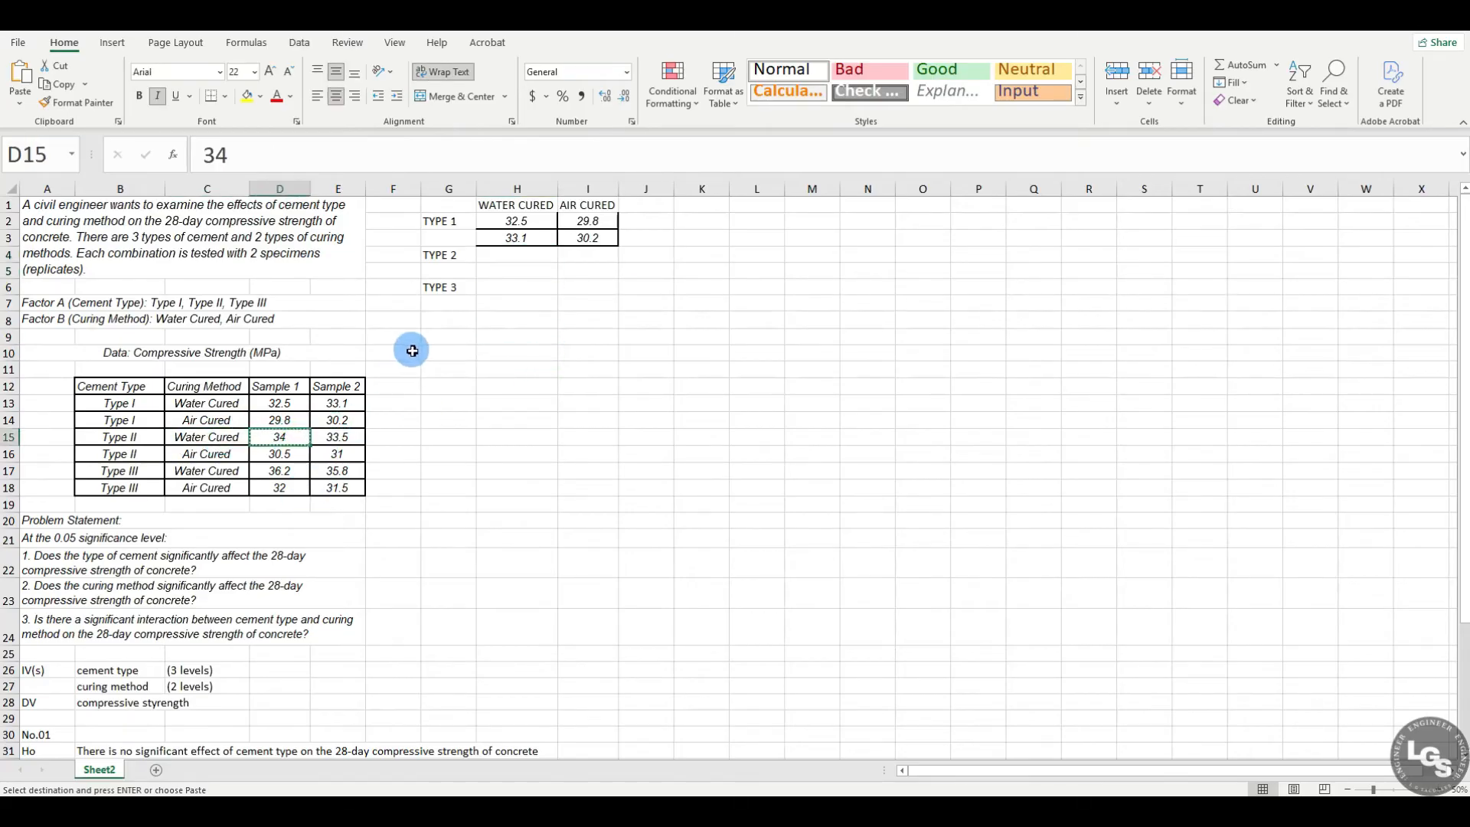
pyautogui.click(494, 250)
pyautogui.hotkey('ctrl', 'v')
pyautogui.click(338, 437)
pyautogui.hotkey('ctrl', 'c')
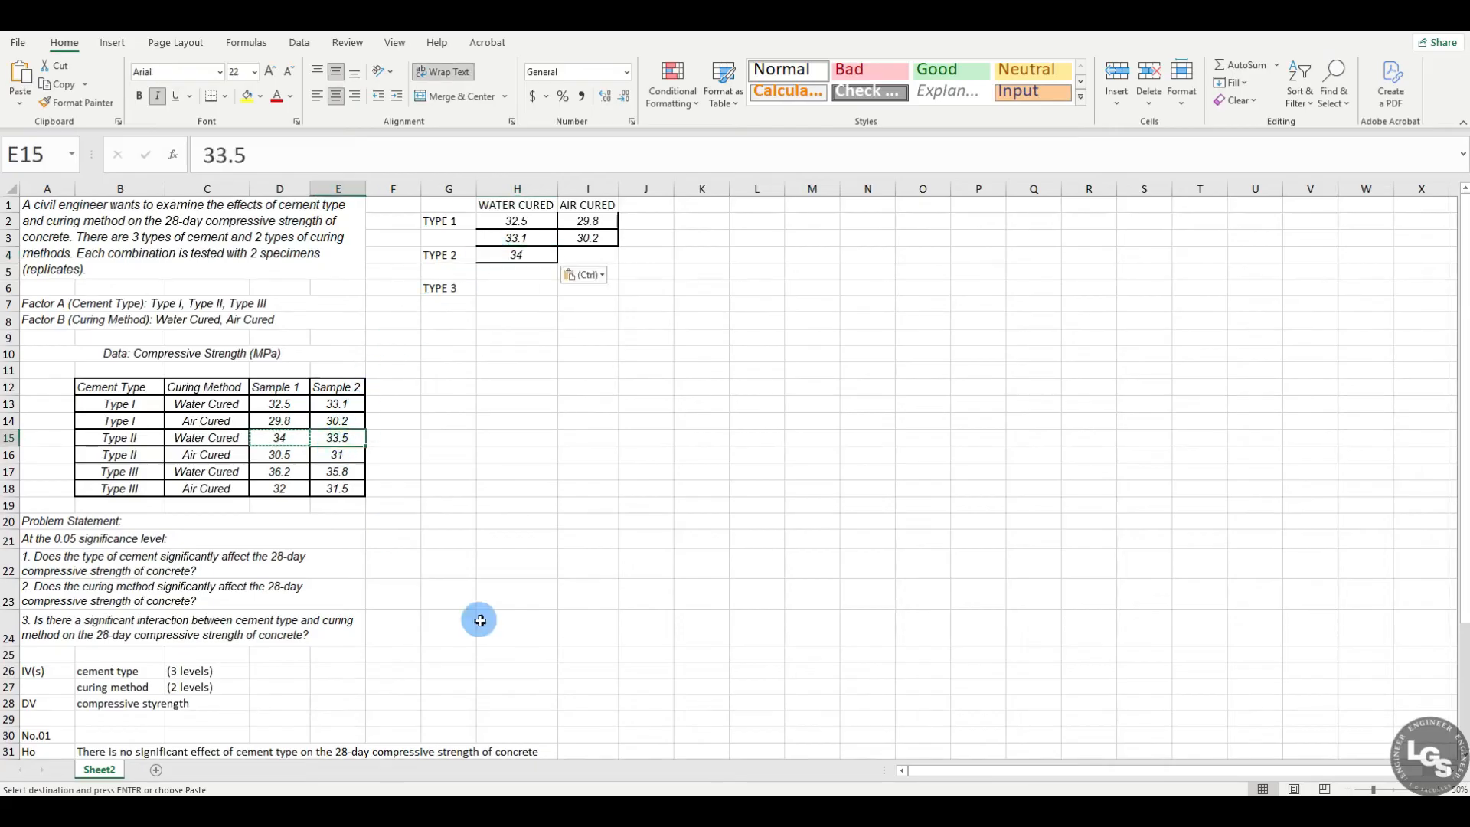
pyautogui.click(517, 272)
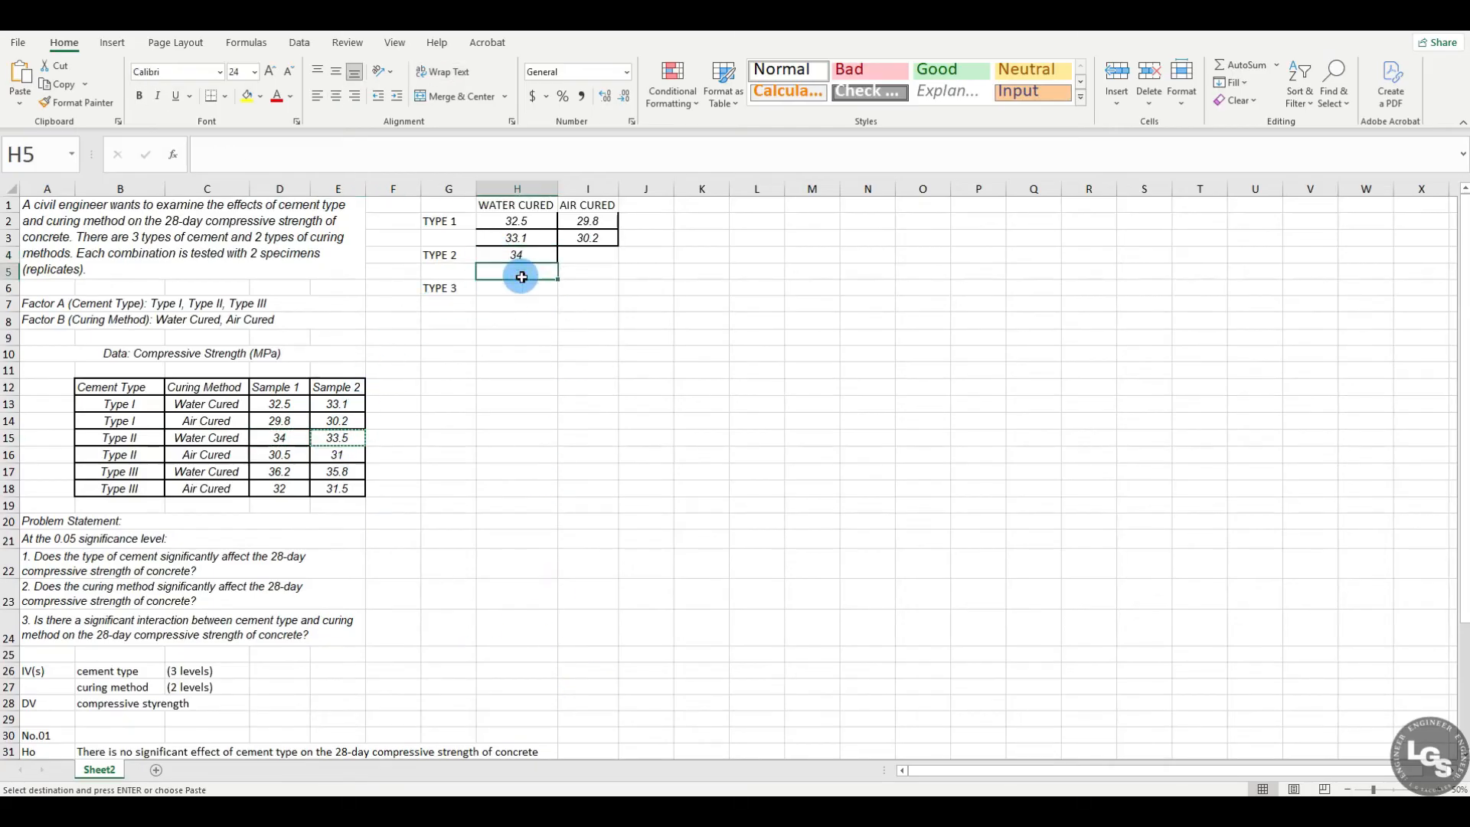
pyautogui.hotkey('ctrl', 'v')
pyautogui.click(591, 355)
# Step: Copy the Type II air-cured values 30.5 and 31 from D16 and E16 into I4 and I5
pyautogui.moveTo(218, 454); pyautogui.dragTo(345, 452)
pyautogui.click(509, 400)
pyautogui.click(284, 457)
pyautogui.hotkey('ctrl', 'c')
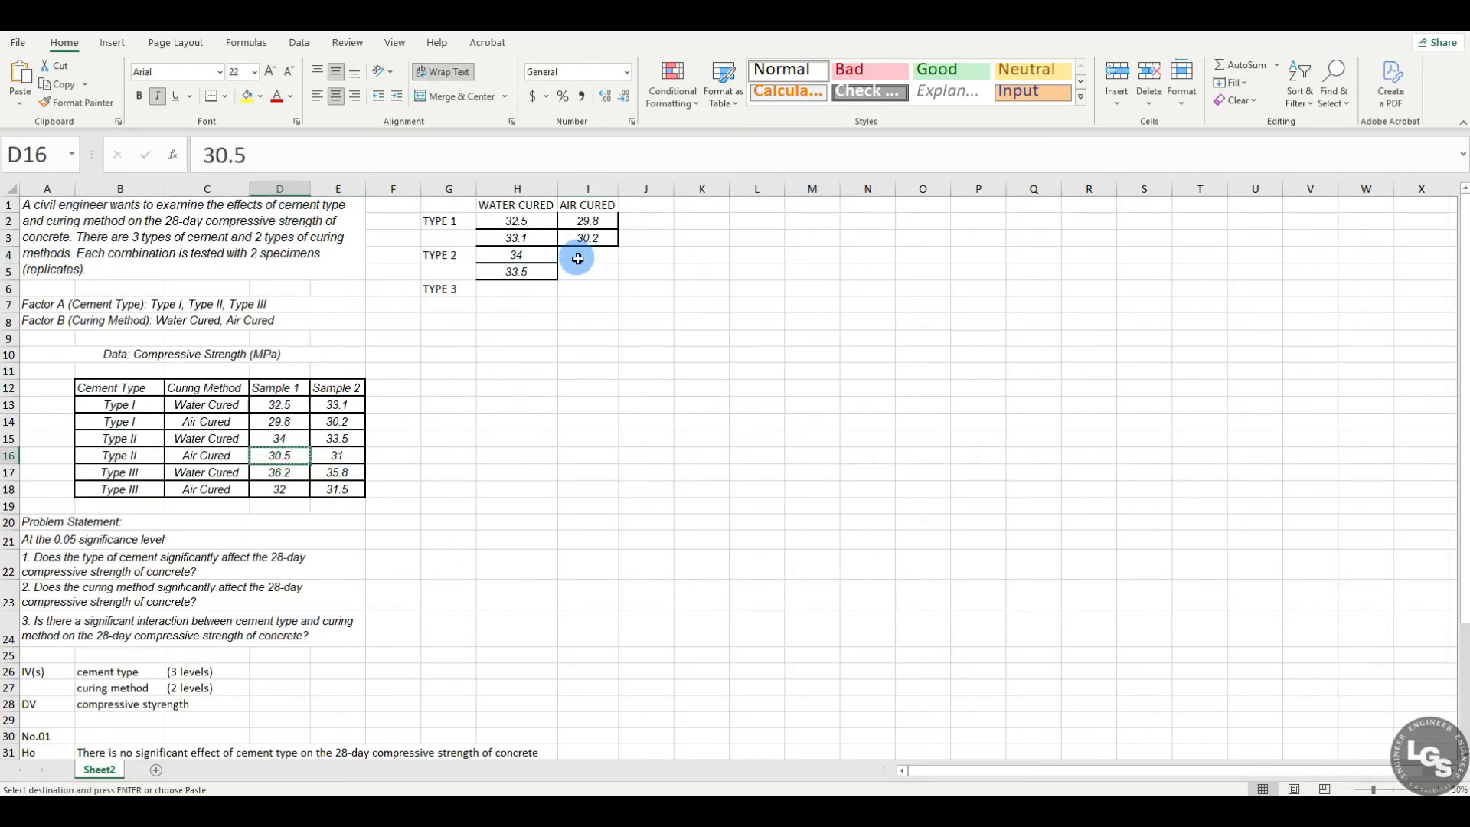
pyautogui.click(580, 254)
pyautogui.hotkey('ctrl', 'v')
pyautogui.click(357, 455)
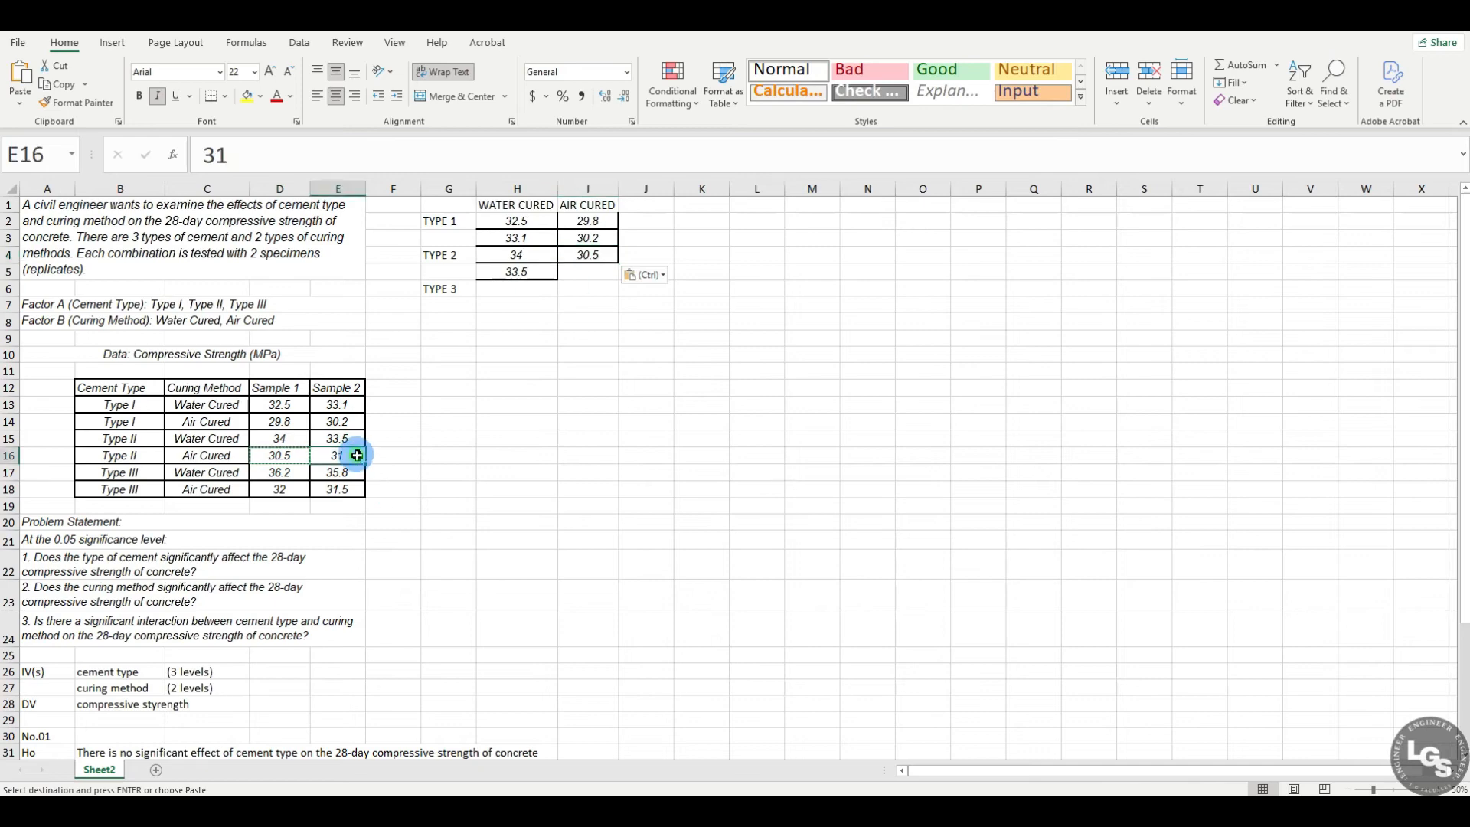
pyautogui.hotkey('ctrl', 'c')
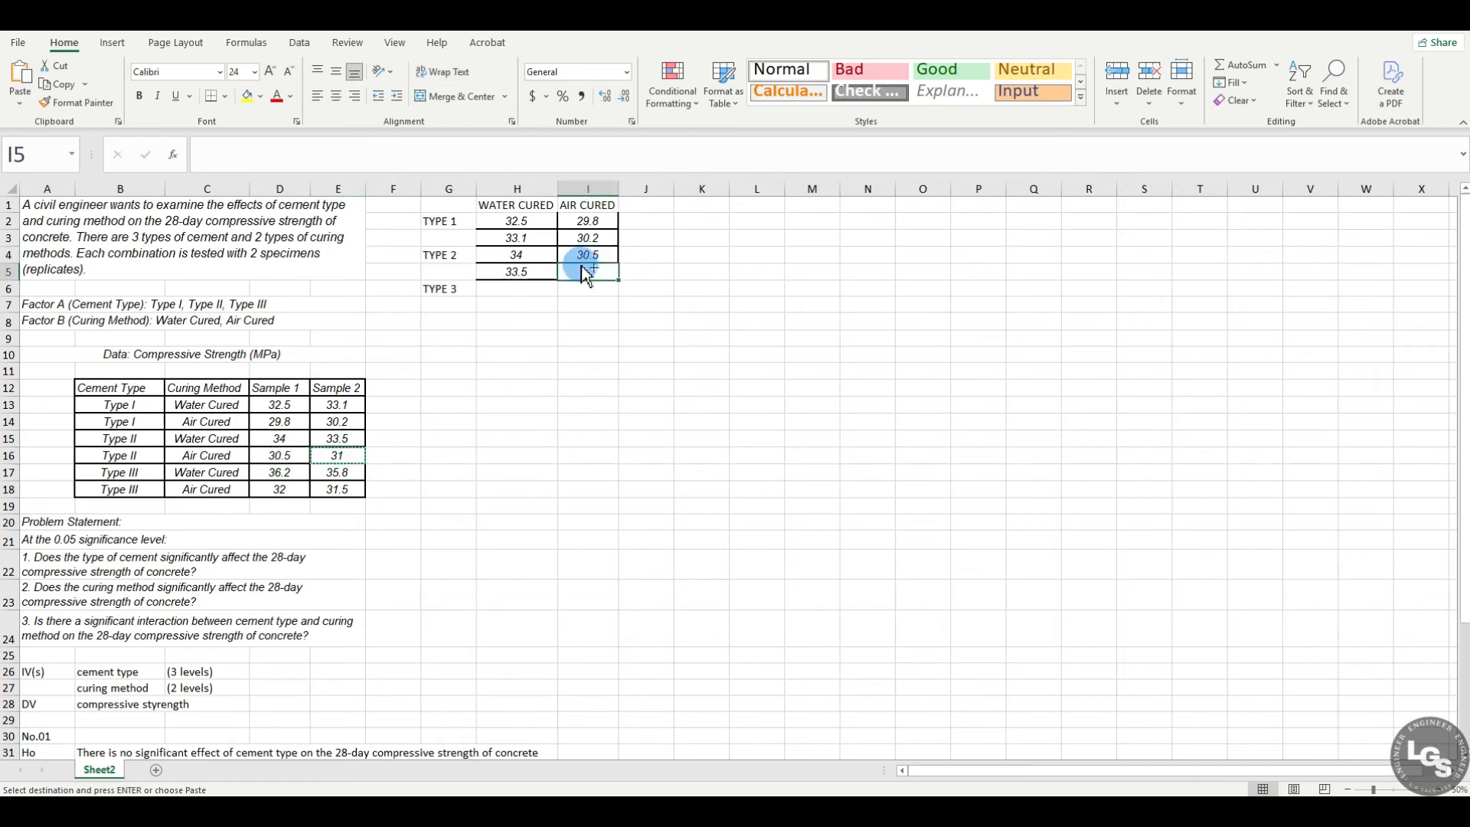
pyautogui.hotkey('ctrl', 'v')
pyautogui.click(541, 407)
# Step: Copy the Type III water-cured values 36.2 and 35.8 from D17 and E17 into H6 and H7
pyautogui.click(501, 289)
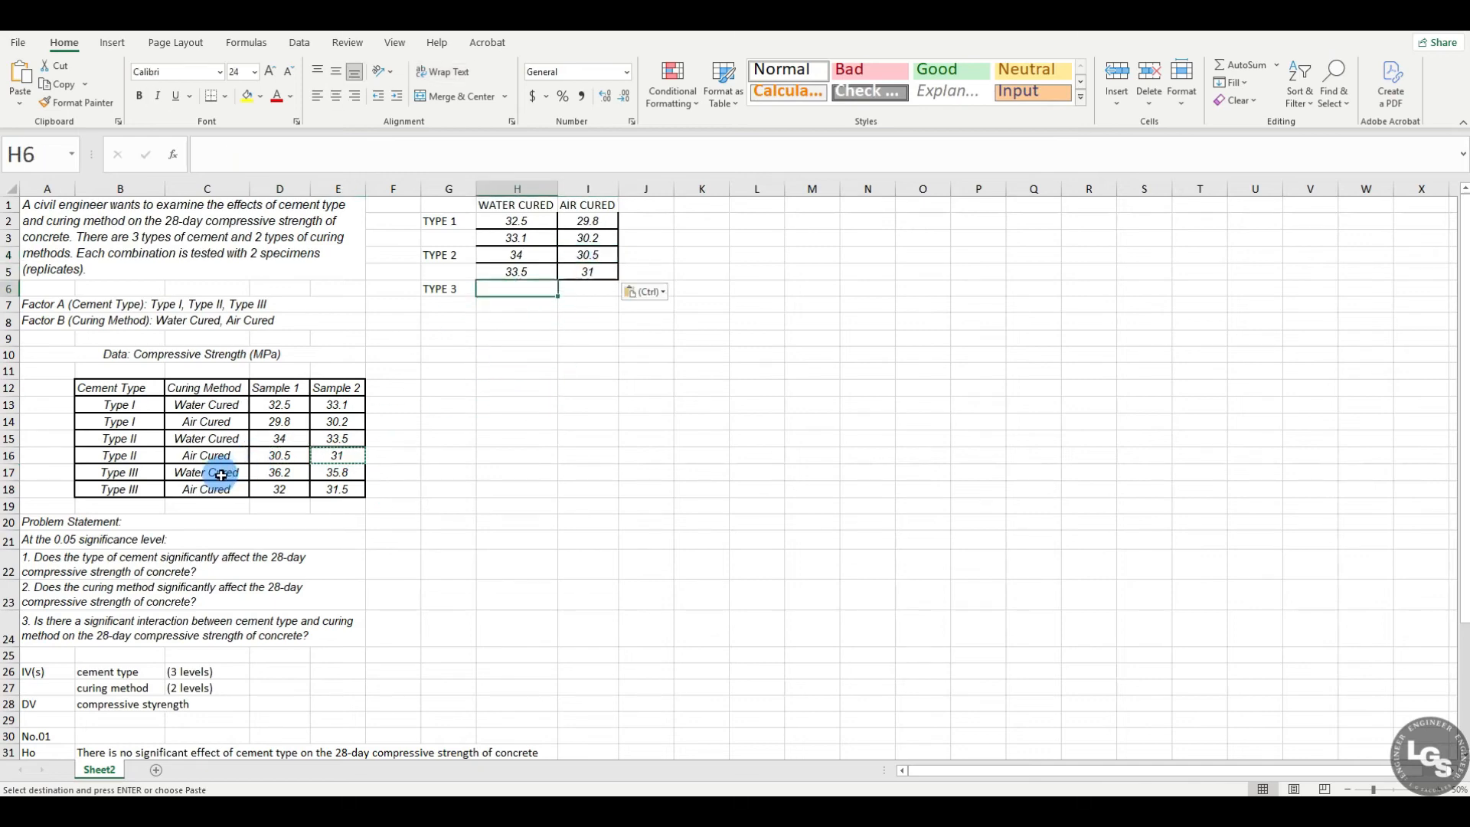
pyautogui.click(277, 474)
pyautogui.hotkey('ctrl', 'c')
pyautogui.click(510, 290)
pyautogui.hotkey('ctrl', 'v')
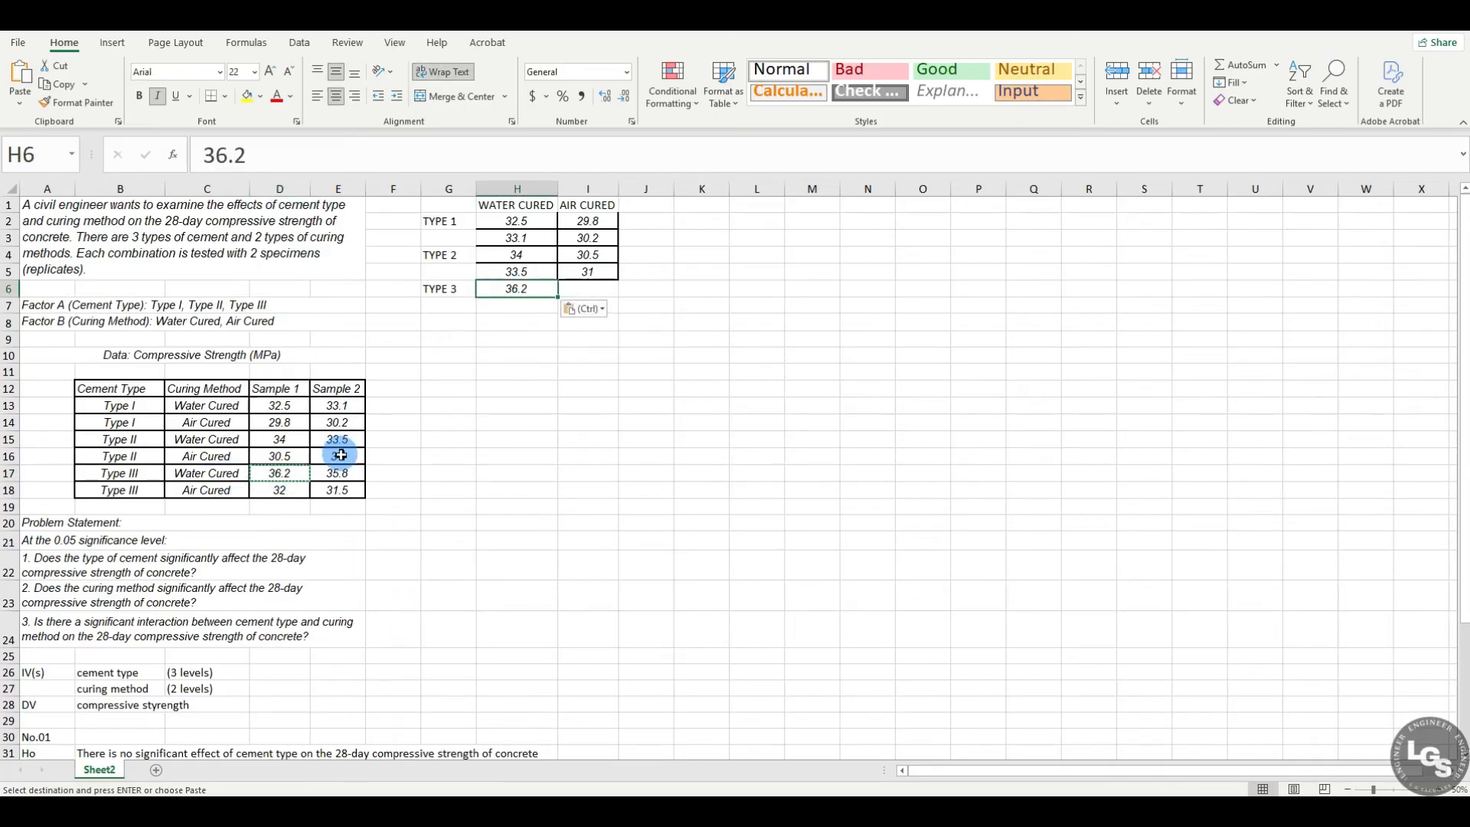
pyautogui.click(351, 477)
pyautogui.hotkey('ctrl', 'c')
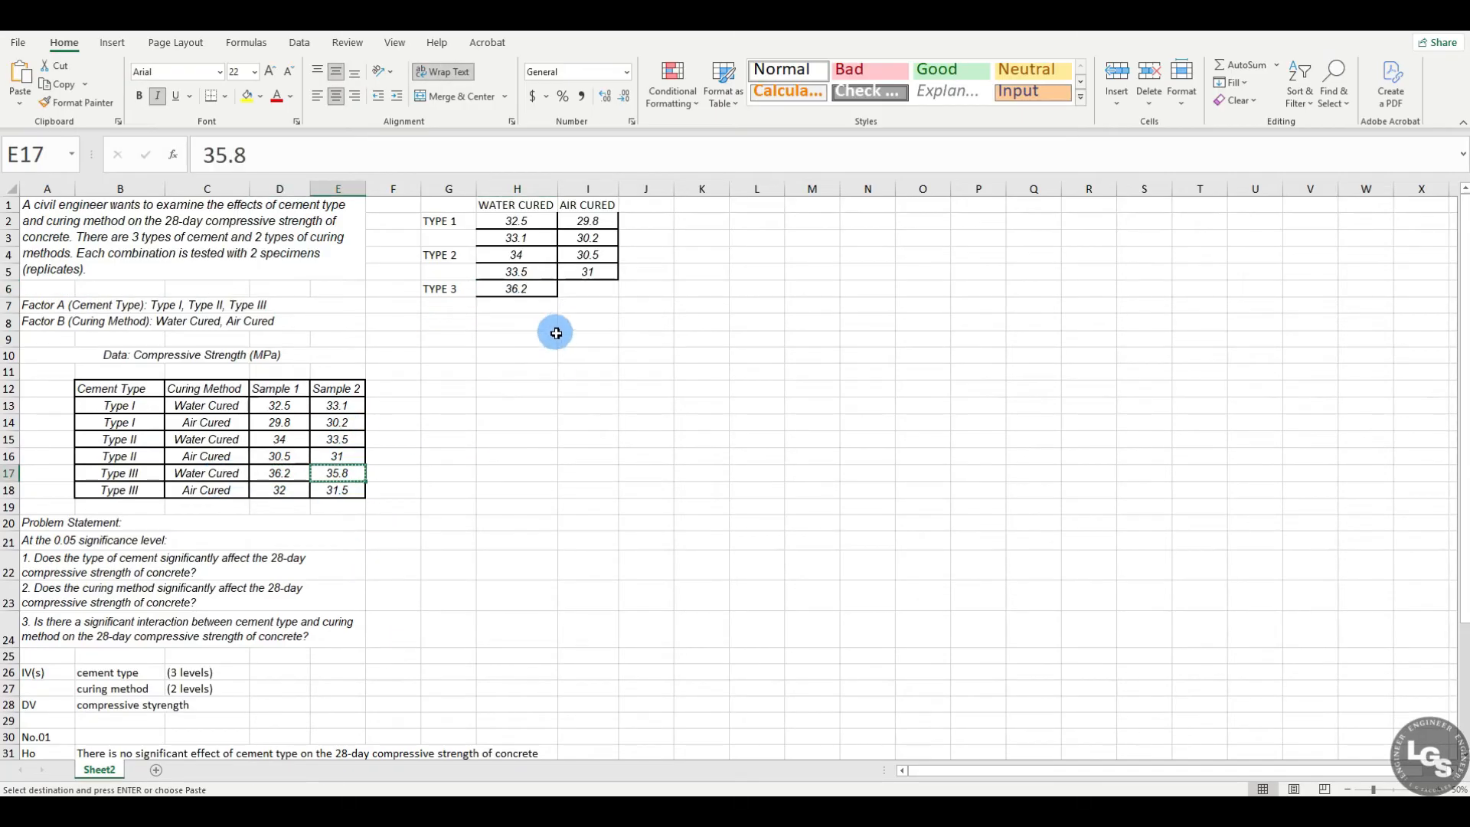
pyautogui.click(536, 307)
pyautogui.hotkey('ctrl', 'v')
pyautogui.click(492, 421)
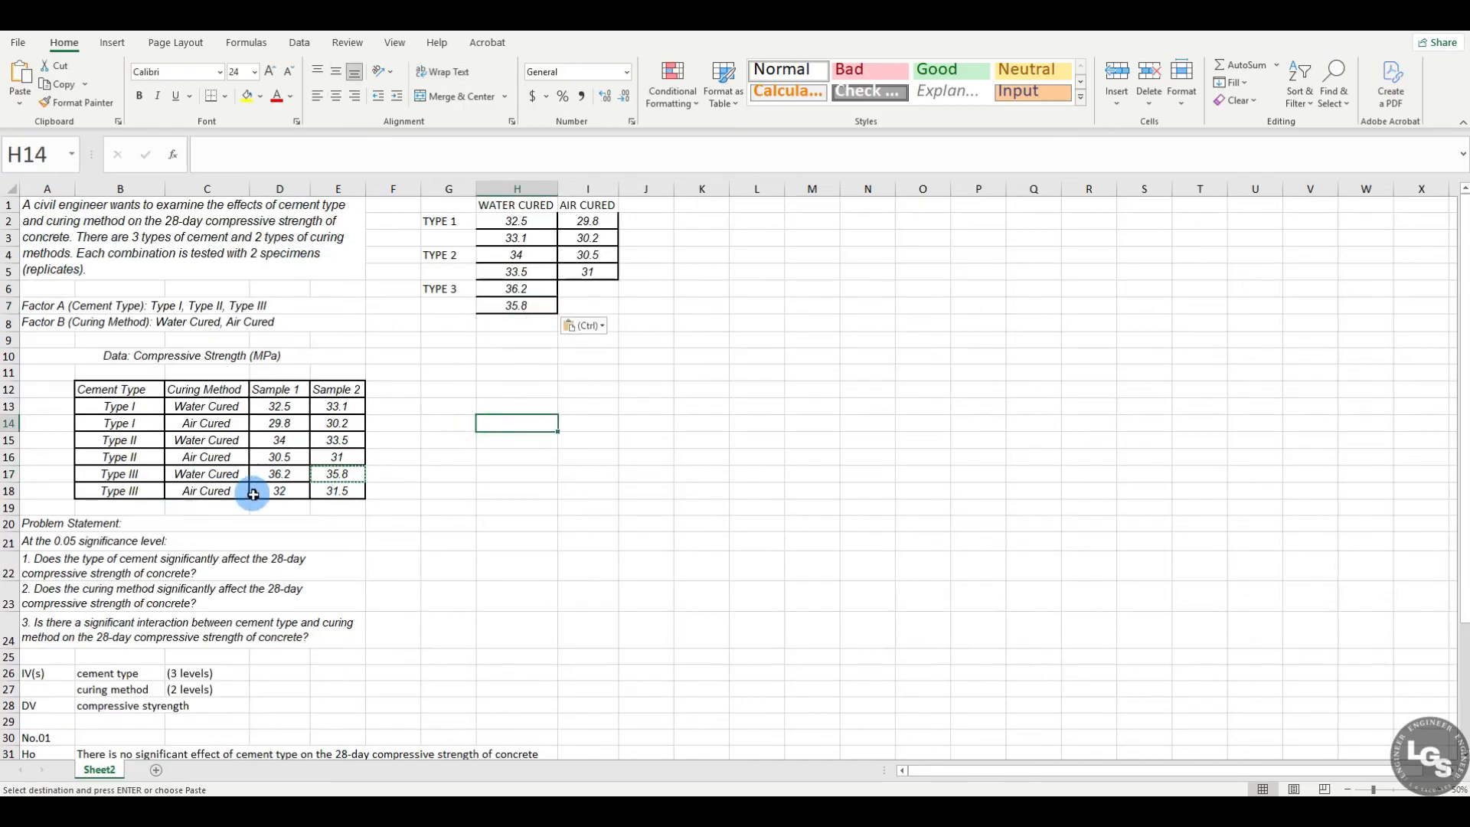
# Step: Copy the Type III air-cured values 32 and 31.5 from D18 and E18 into I6 and I7
pyautogui.click(283, 493)
pyautogui.hotkey('ctrl', 'c')
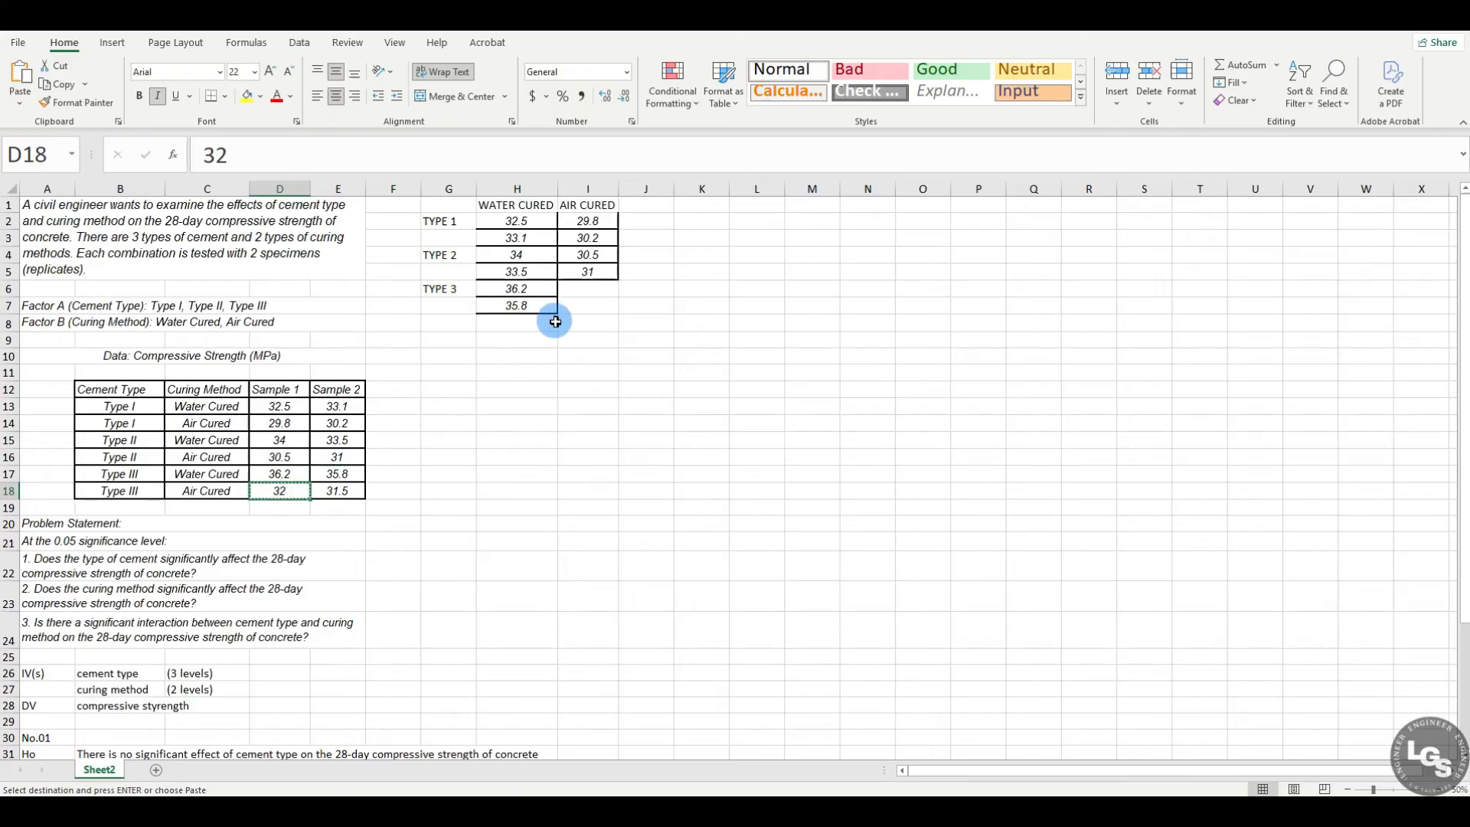
pyautogui.click(582, 283)
pyautogui.hotkey('ctrl', 'v')
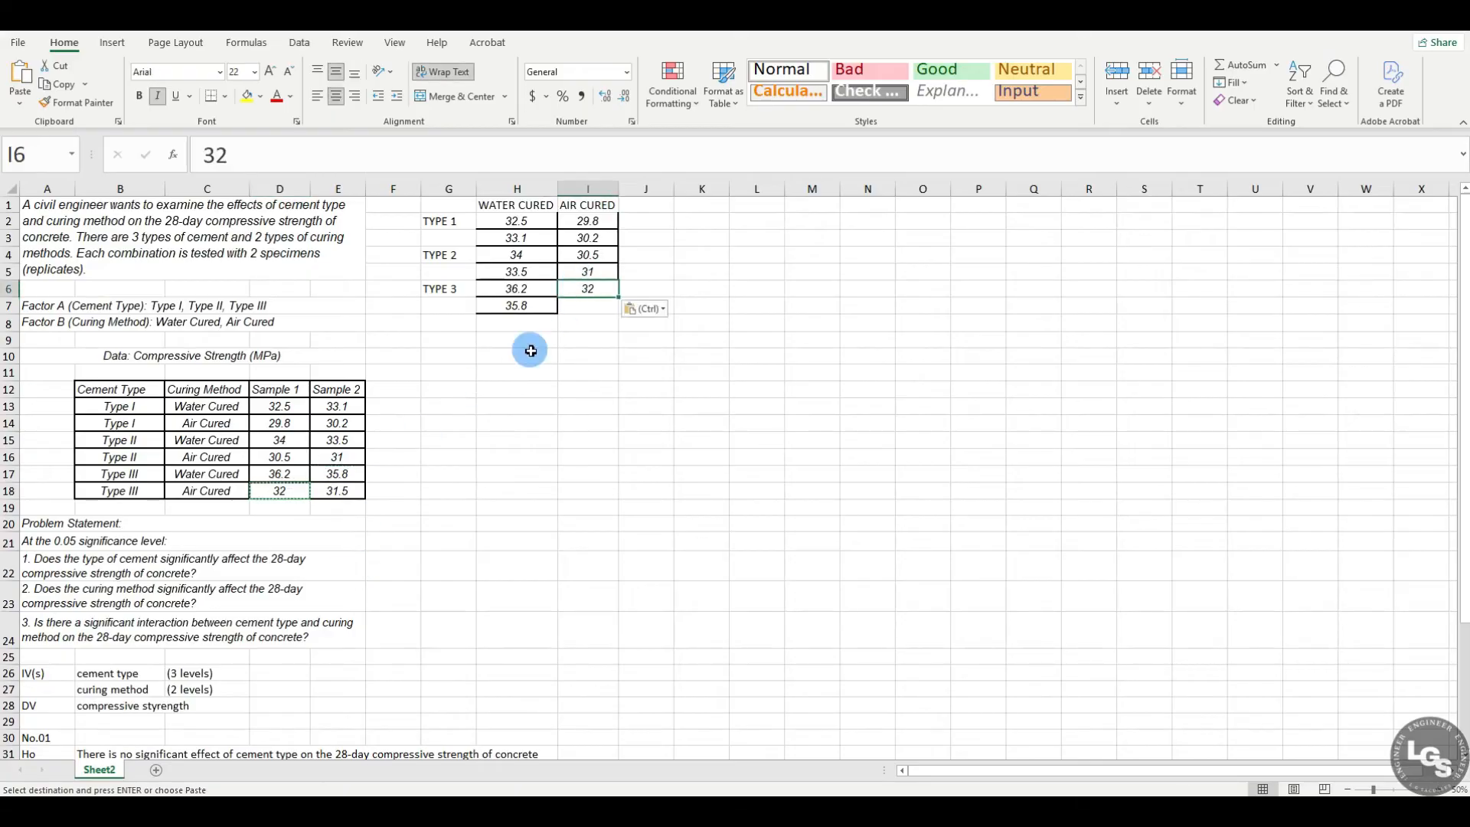
pyautogui.click(344, 491)
pyautogui.hotkey('ctrl', 'c')
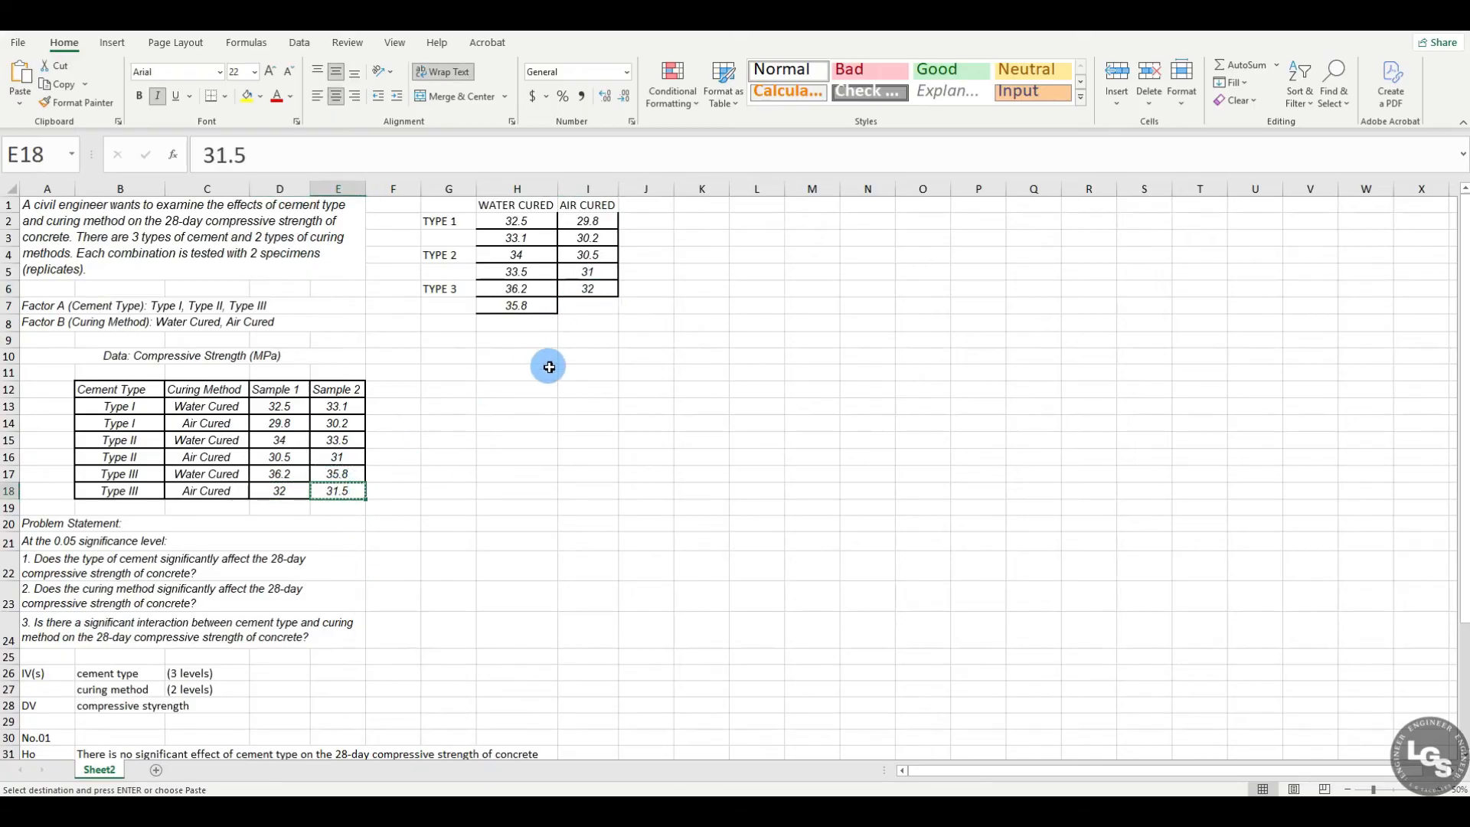
pyautogui.click(575, 311)
pyautogui.hotkey('ctrl', 'v')
pyautogui.click(549, 423)
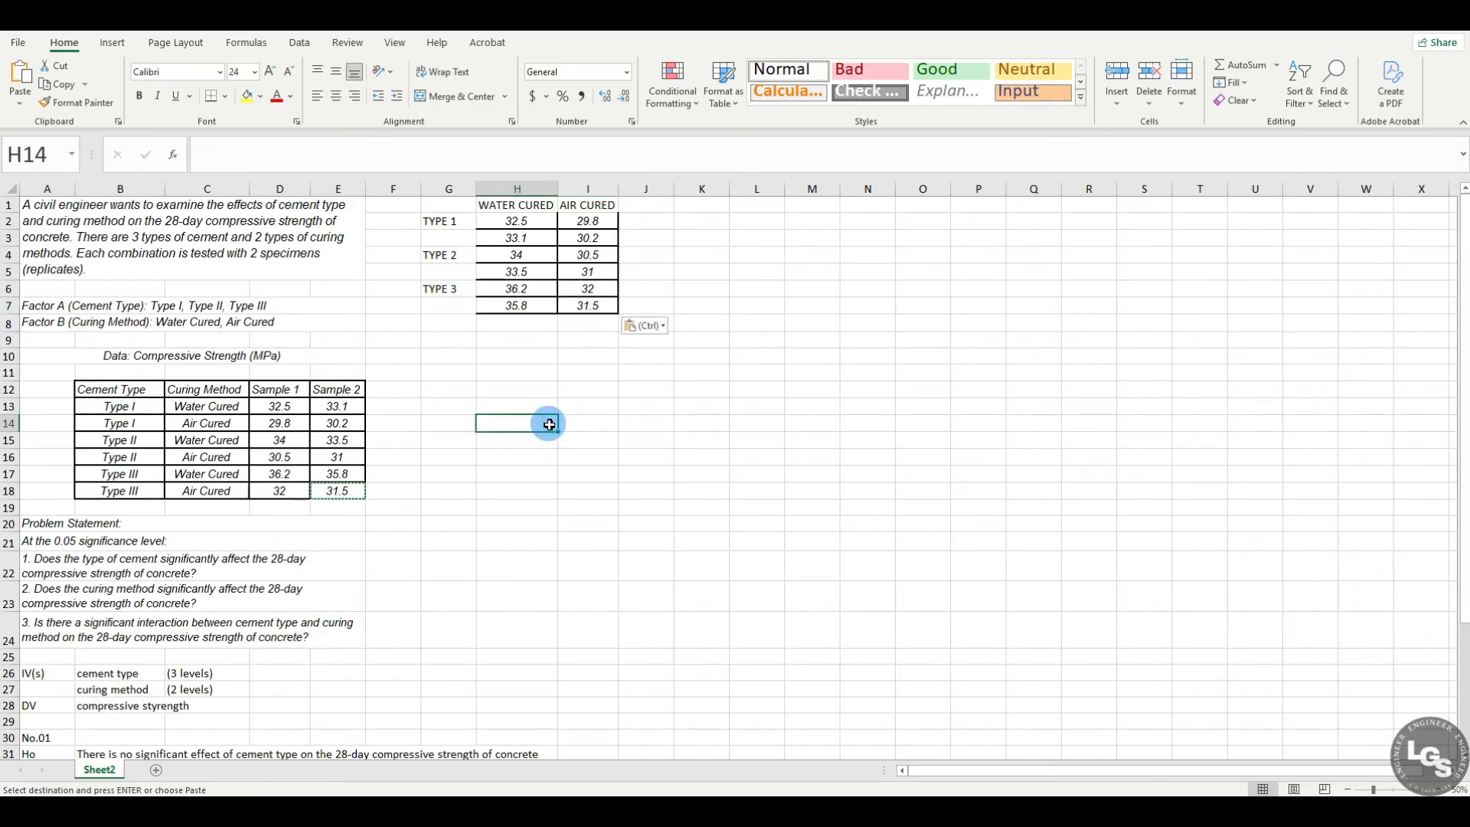
pyautogui.moveTo(463, 205); pyautogui.dragTo(590, 303)
pyautogui.click(916, 304)
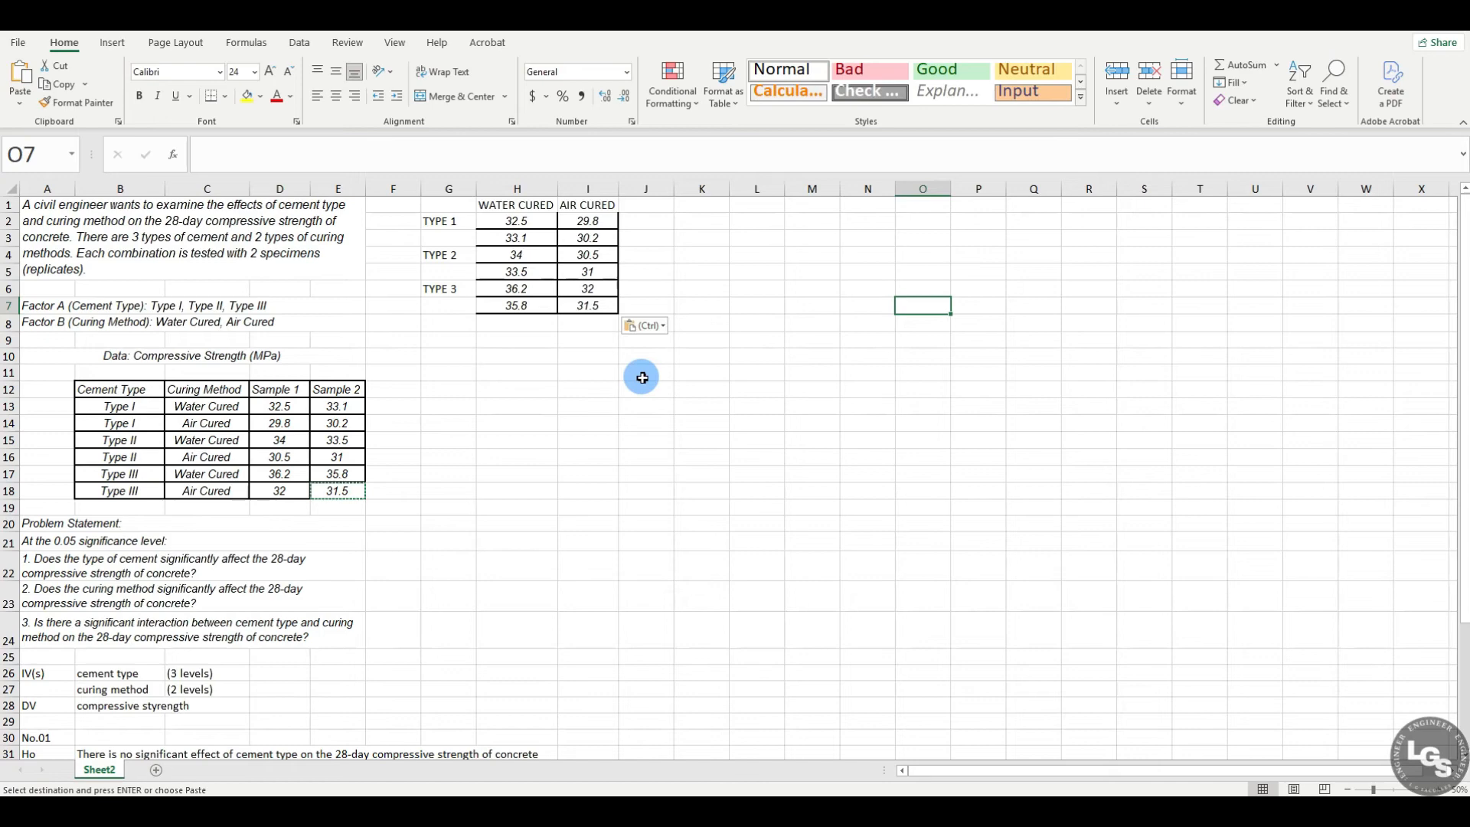
pyautogui.click(709, 205)
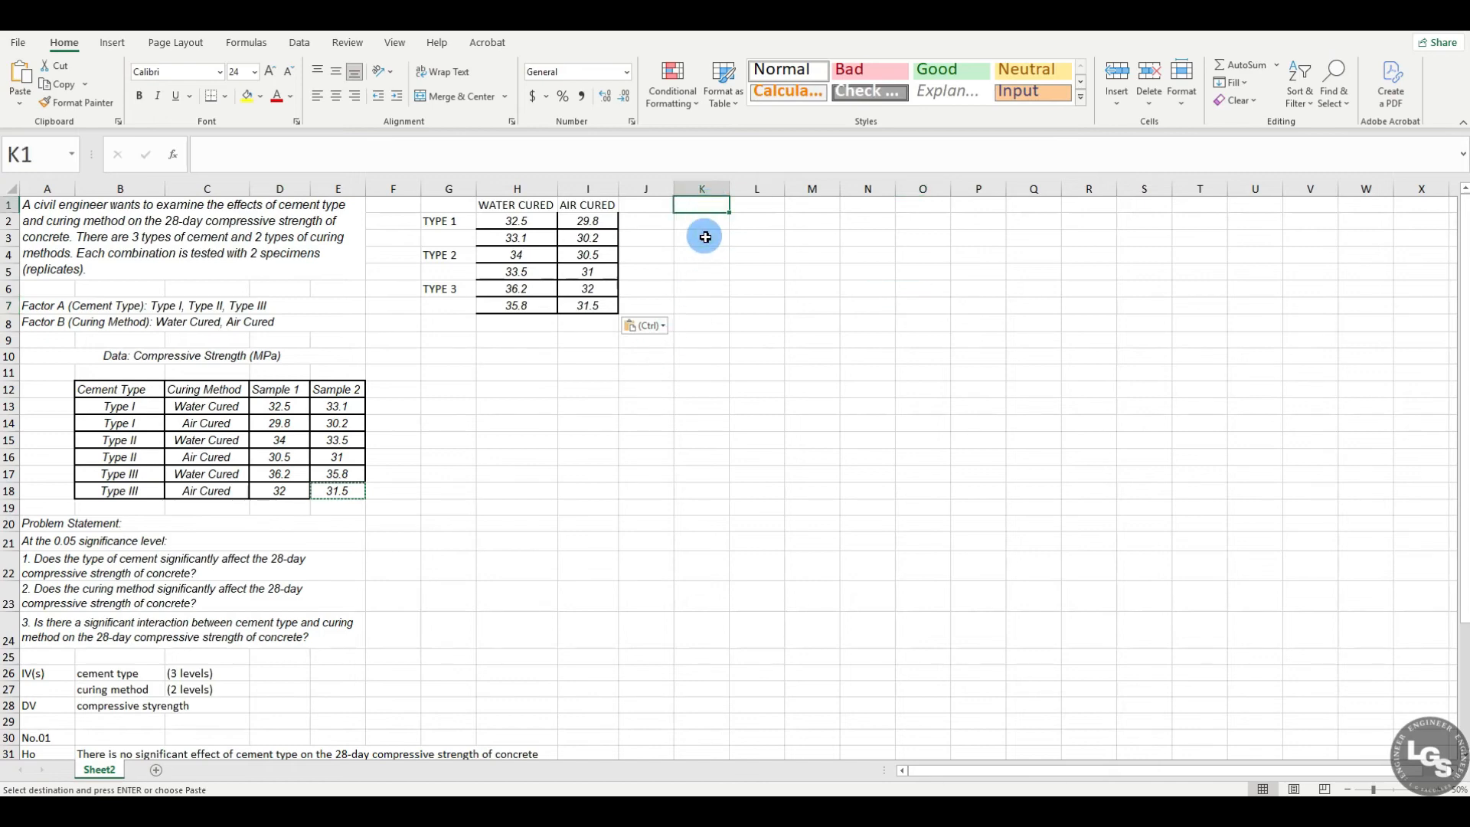
# Step: Start the Anova: Two-Factor With Replication tool from the data analysis tools
pyautogui.click(300, 42)
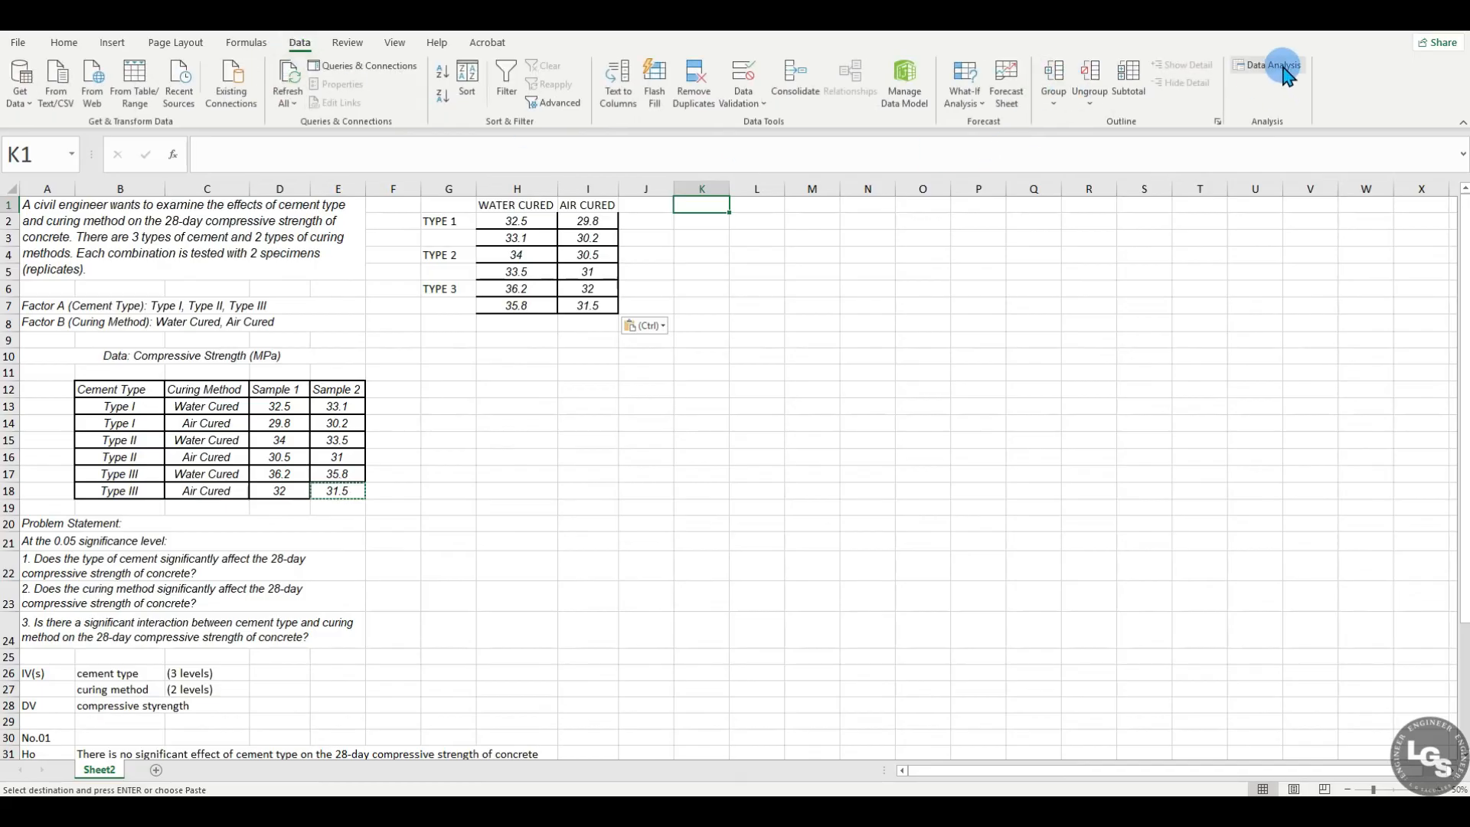
pyautogui.click(863, 381)
pyautogui.scroll(2, 900, 333)
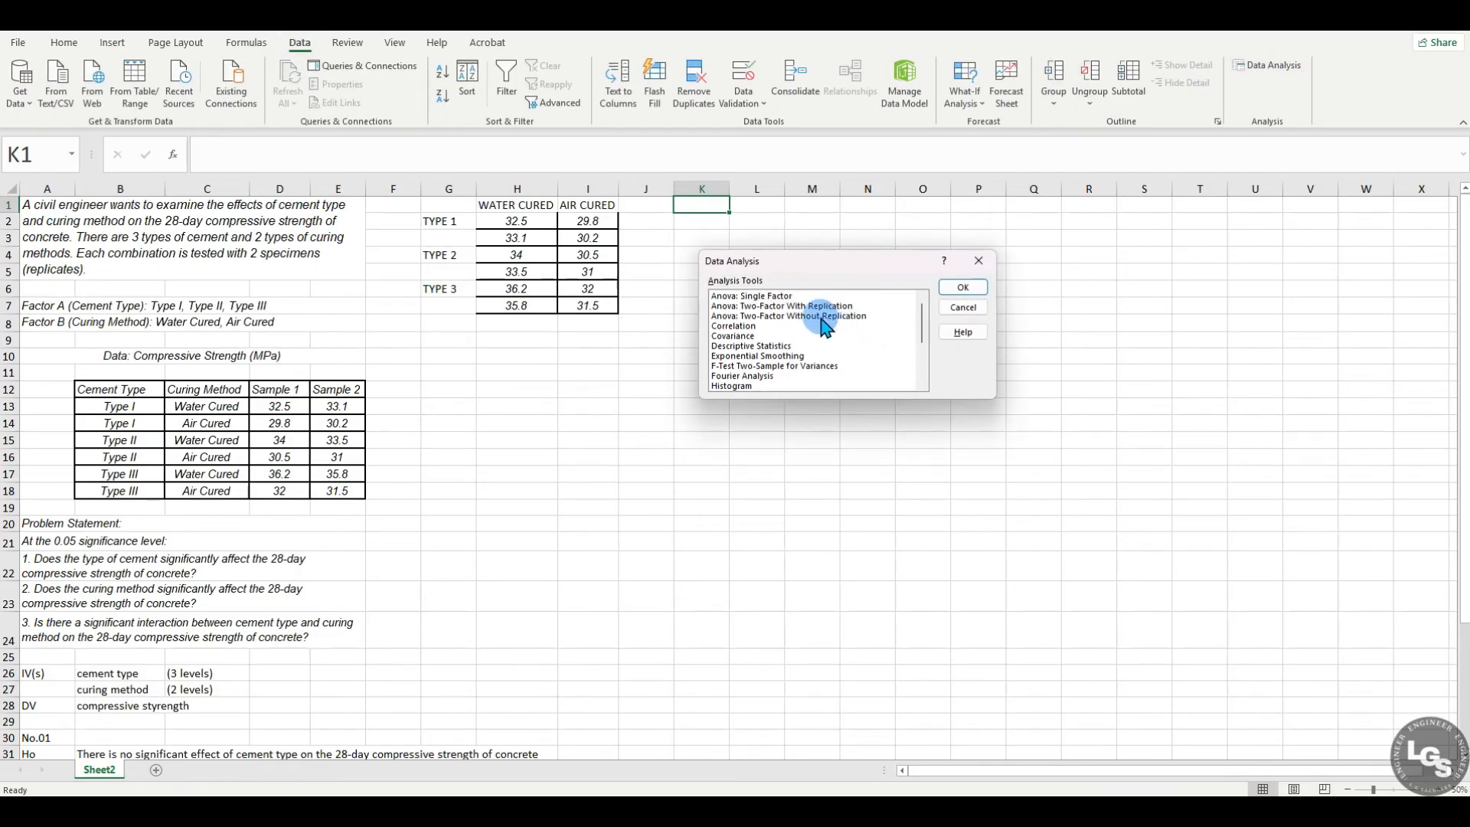
pyautogui.click(780, 298)
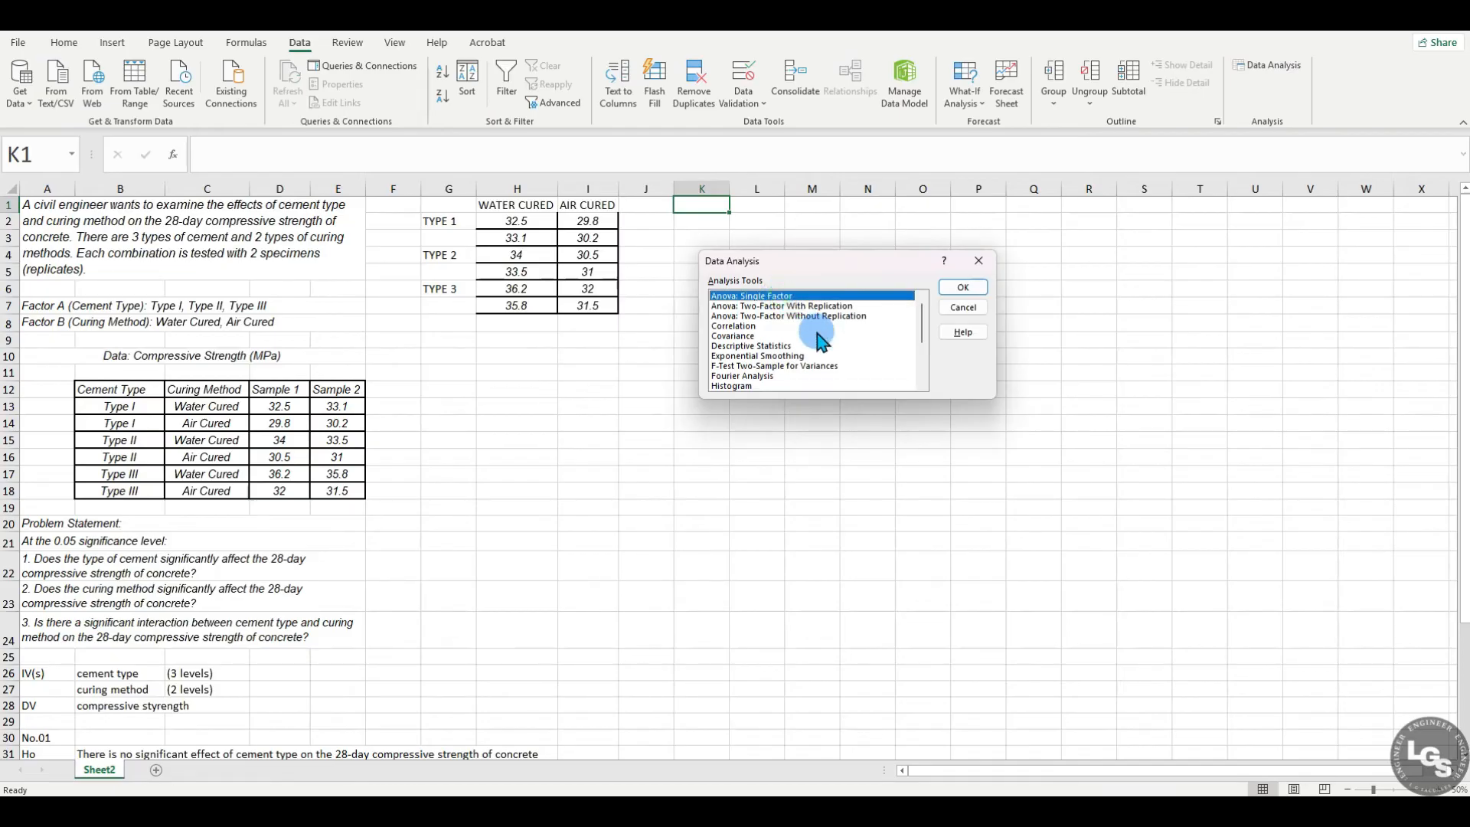
pyautogui.click(775, 307)
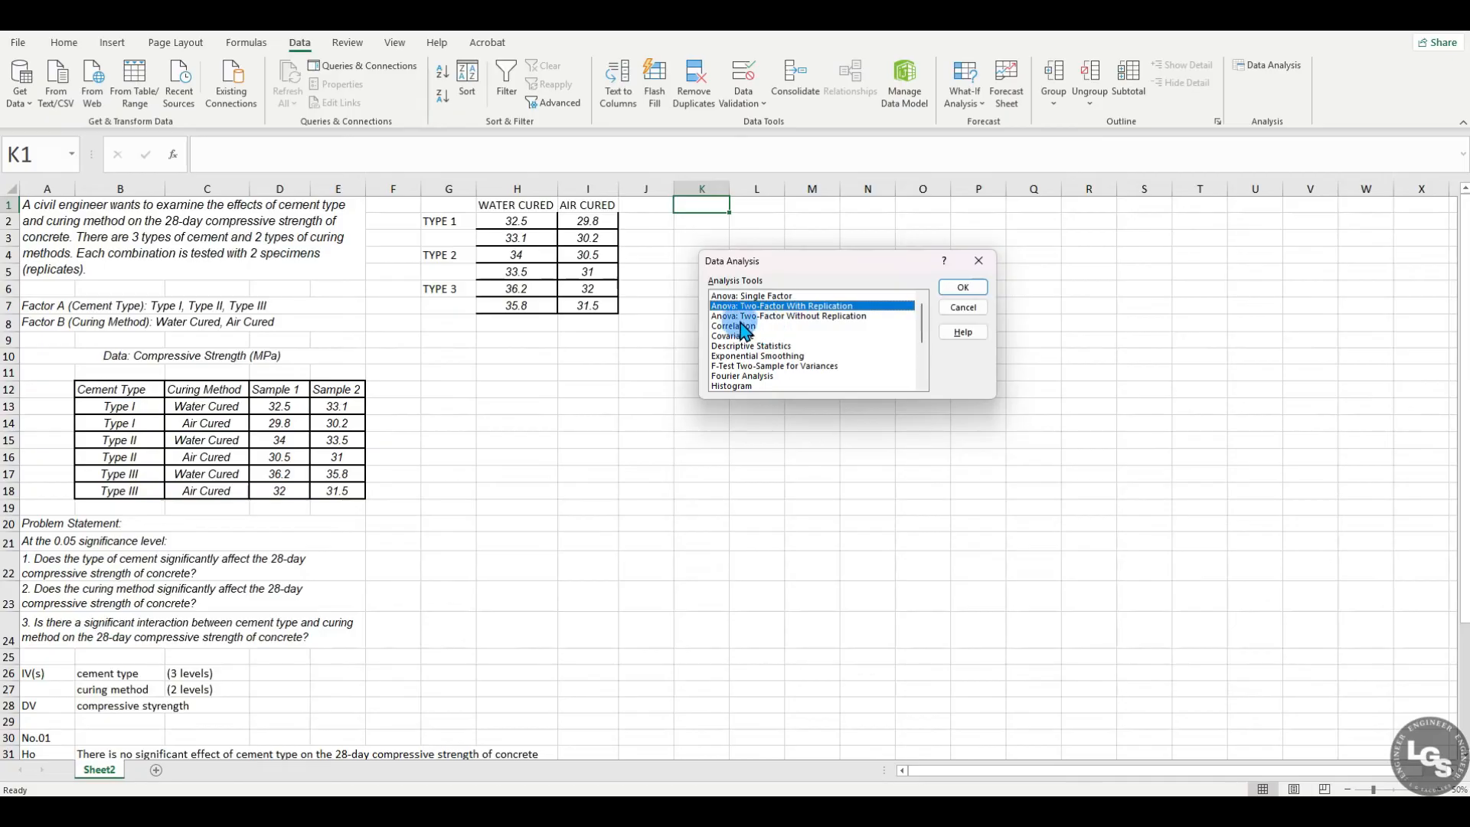
pyautogui.click(766, 315)
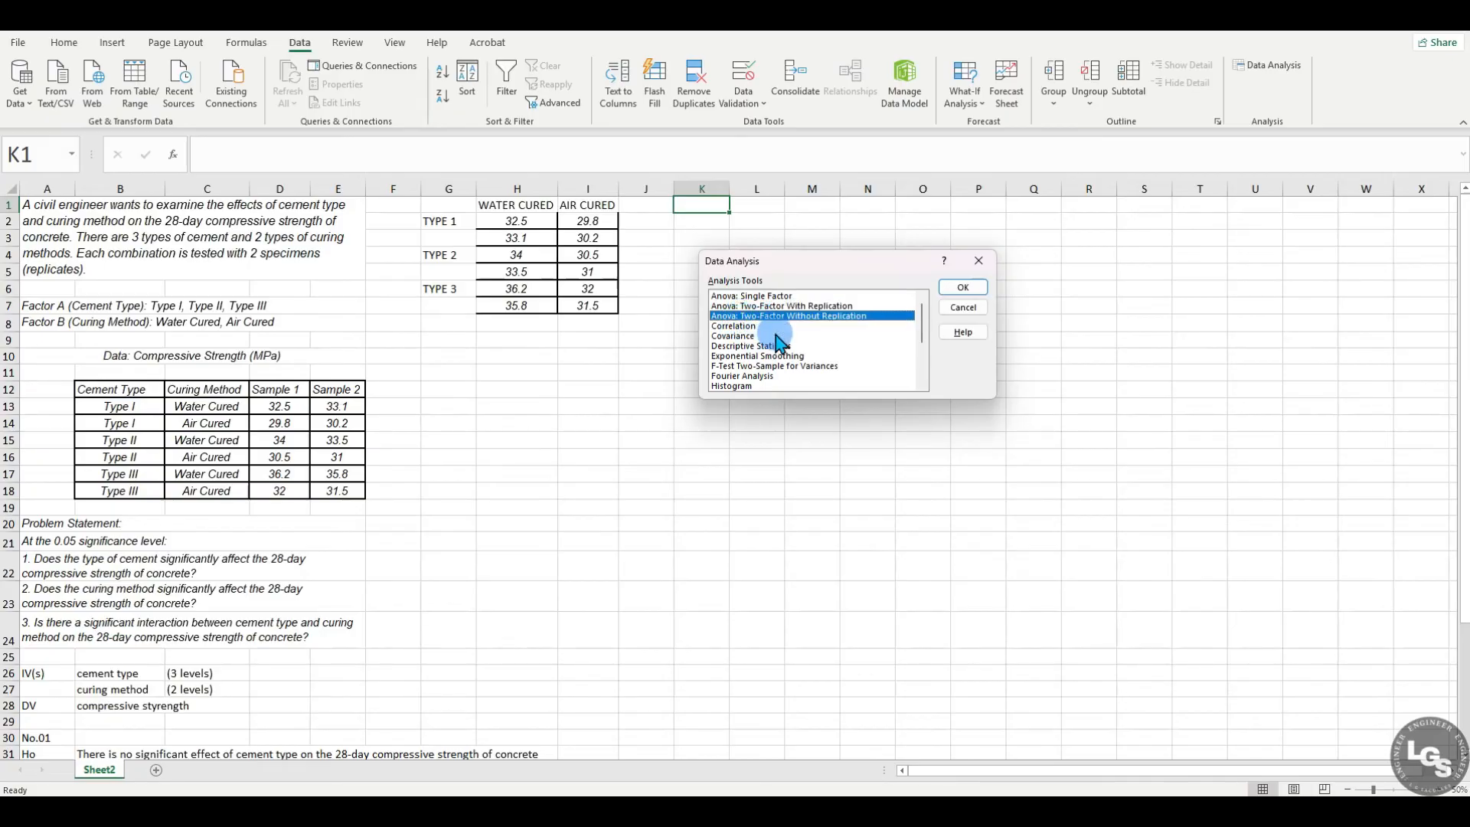
pyautogui.click(788, 306)
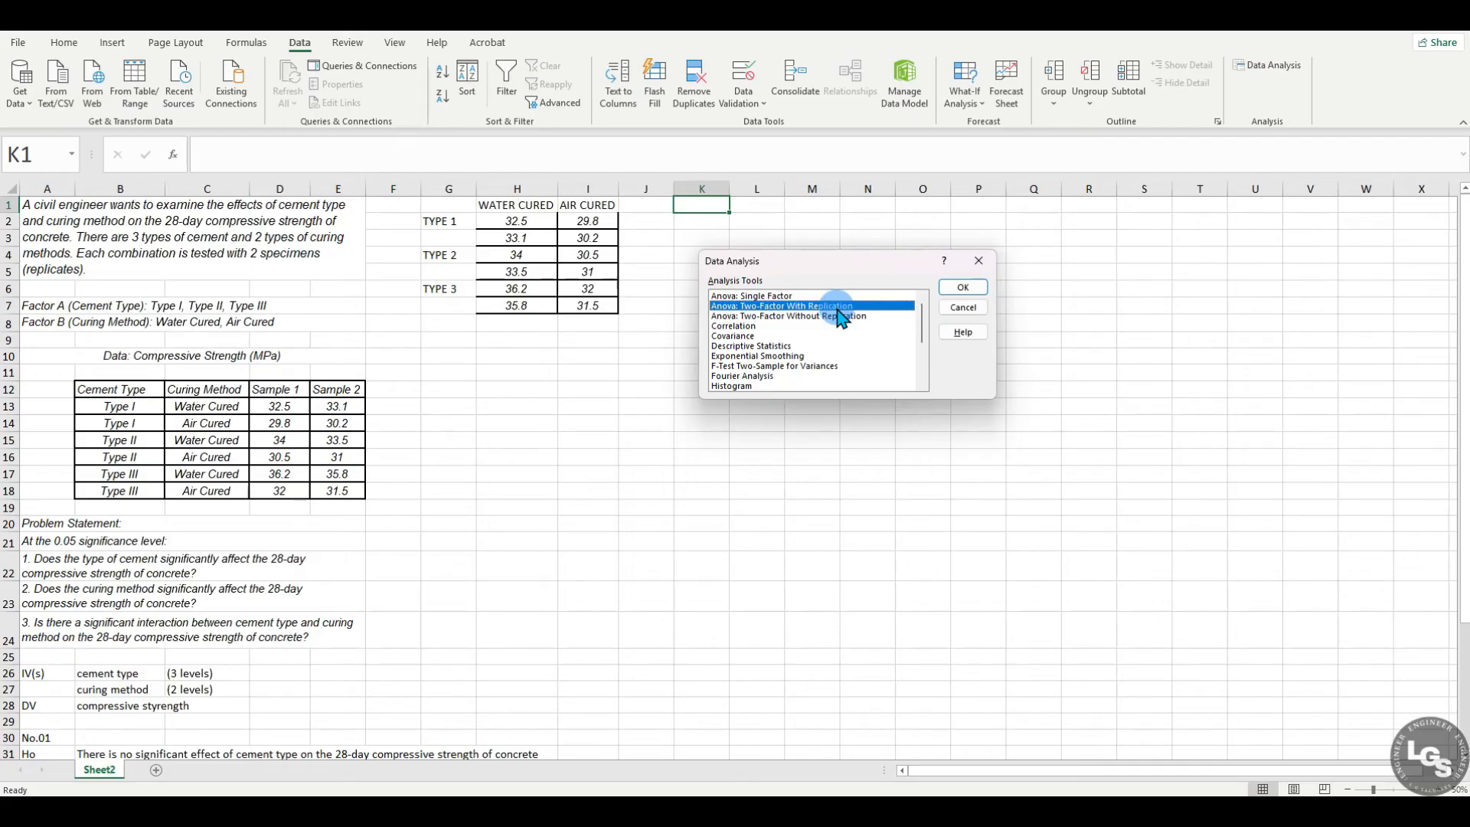
pyautogui.click(770, 317)
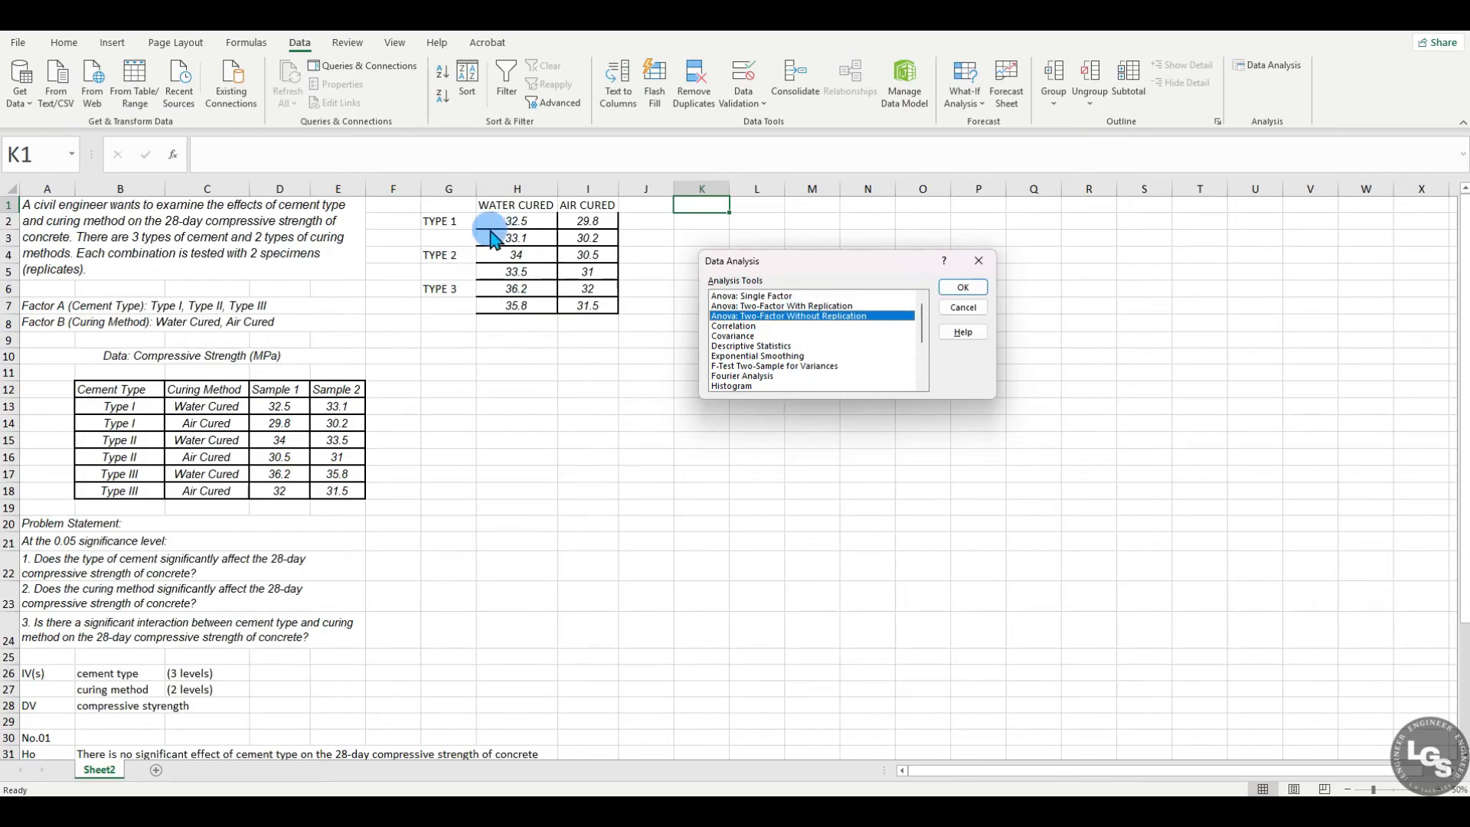
pyautogui.click(791, 305)
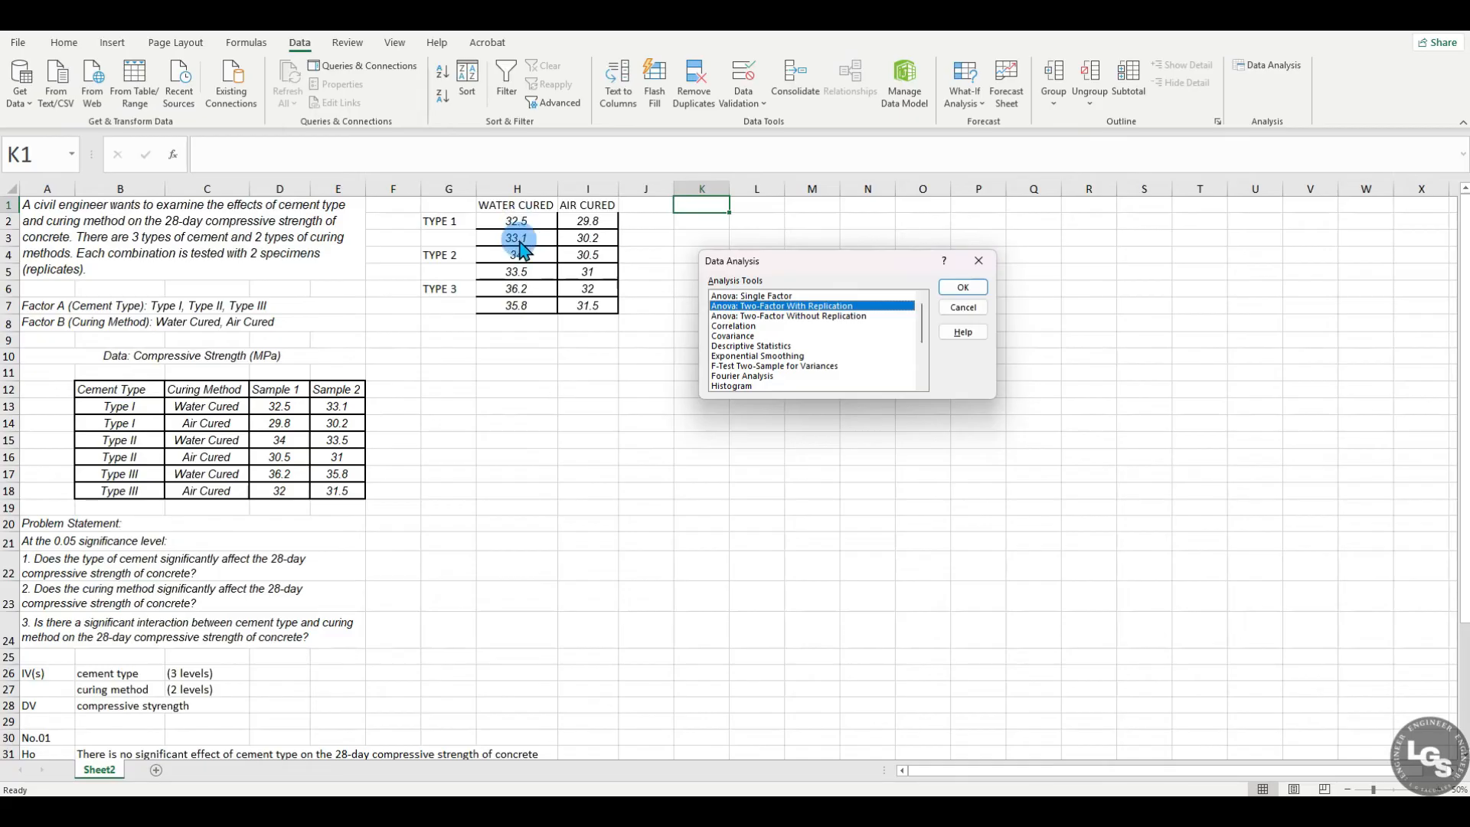
pyautogui.click(960, 289)
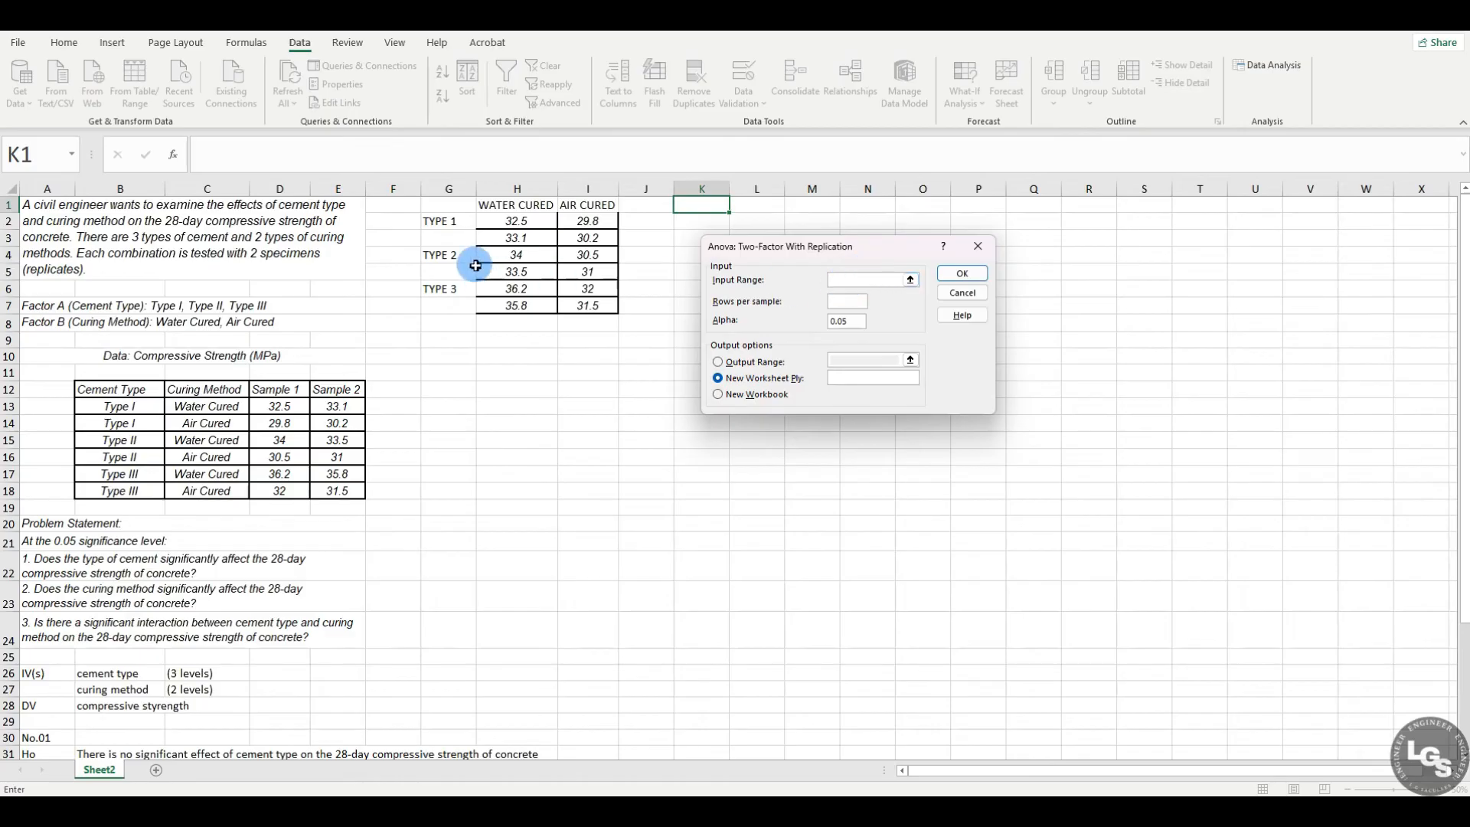
# Step: Set the ANOVA input range to G1:I7, including the labels, with 2 rows per sample and alpha 0.05
pyautogui.moveTo(455, 205); pyautogui.dragTo(590, 306)
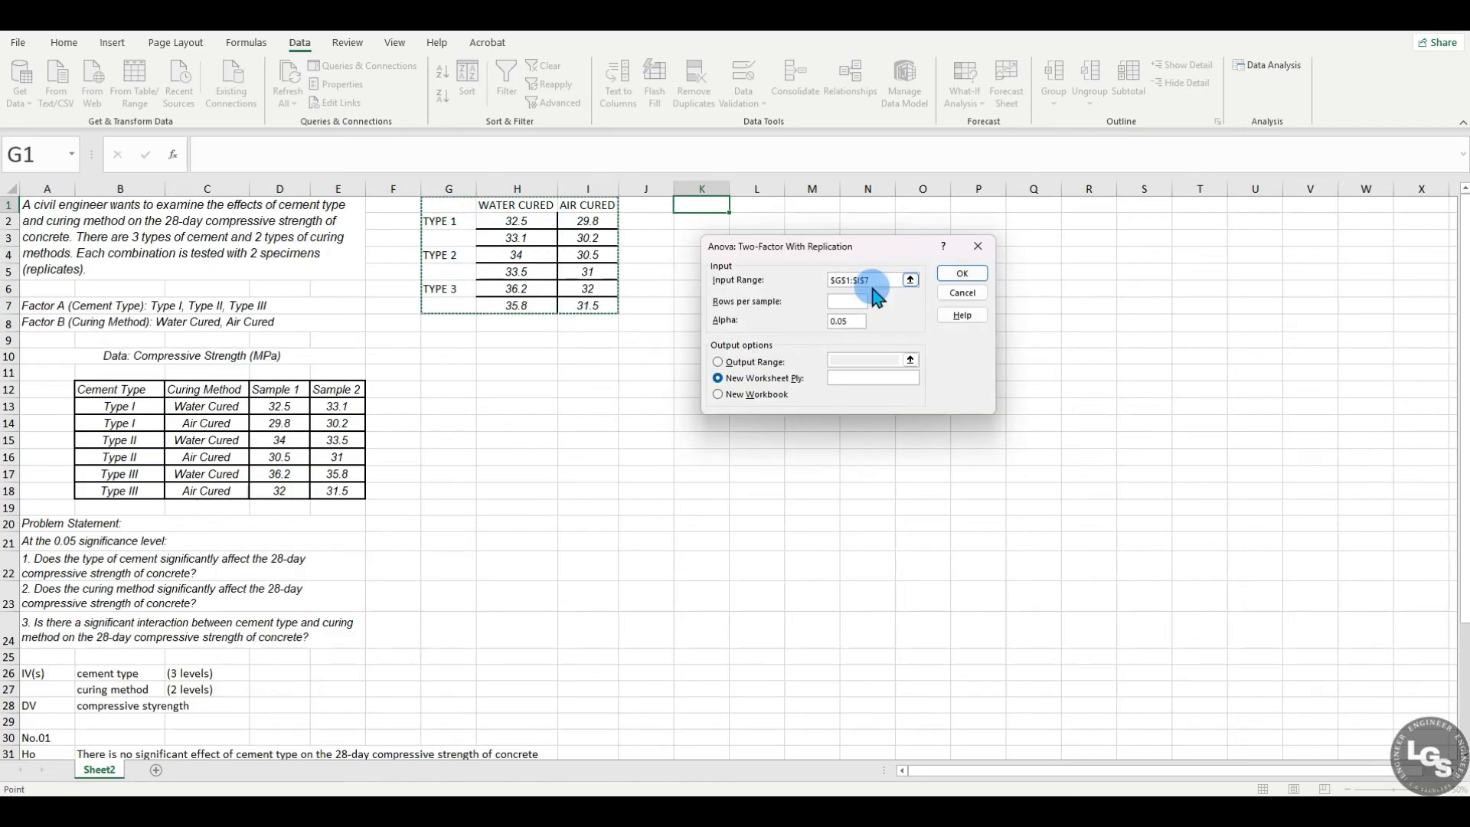
pyautogui.click(841, 303)
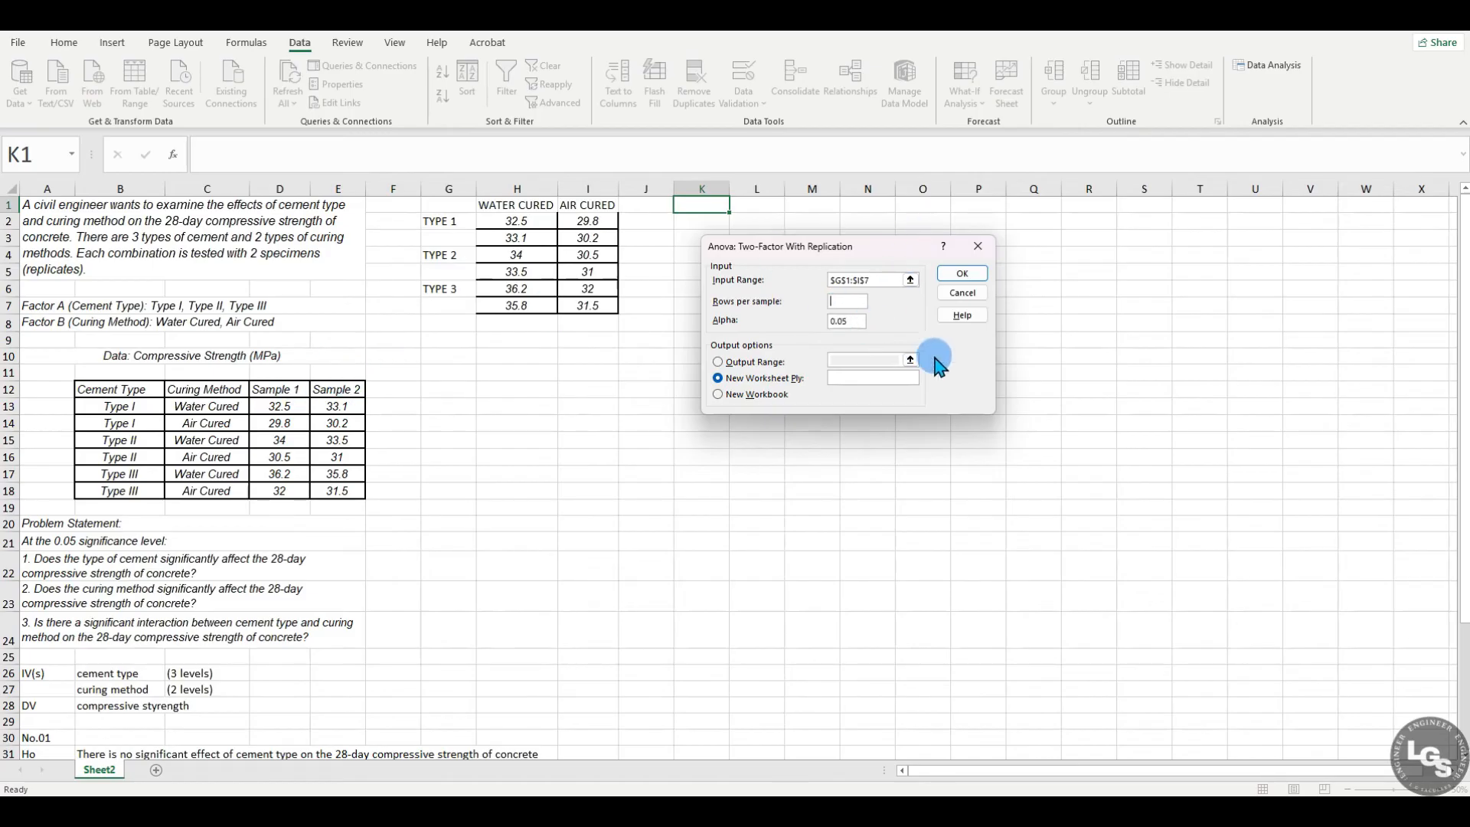
pyautogui.doubleClick(842, 324)
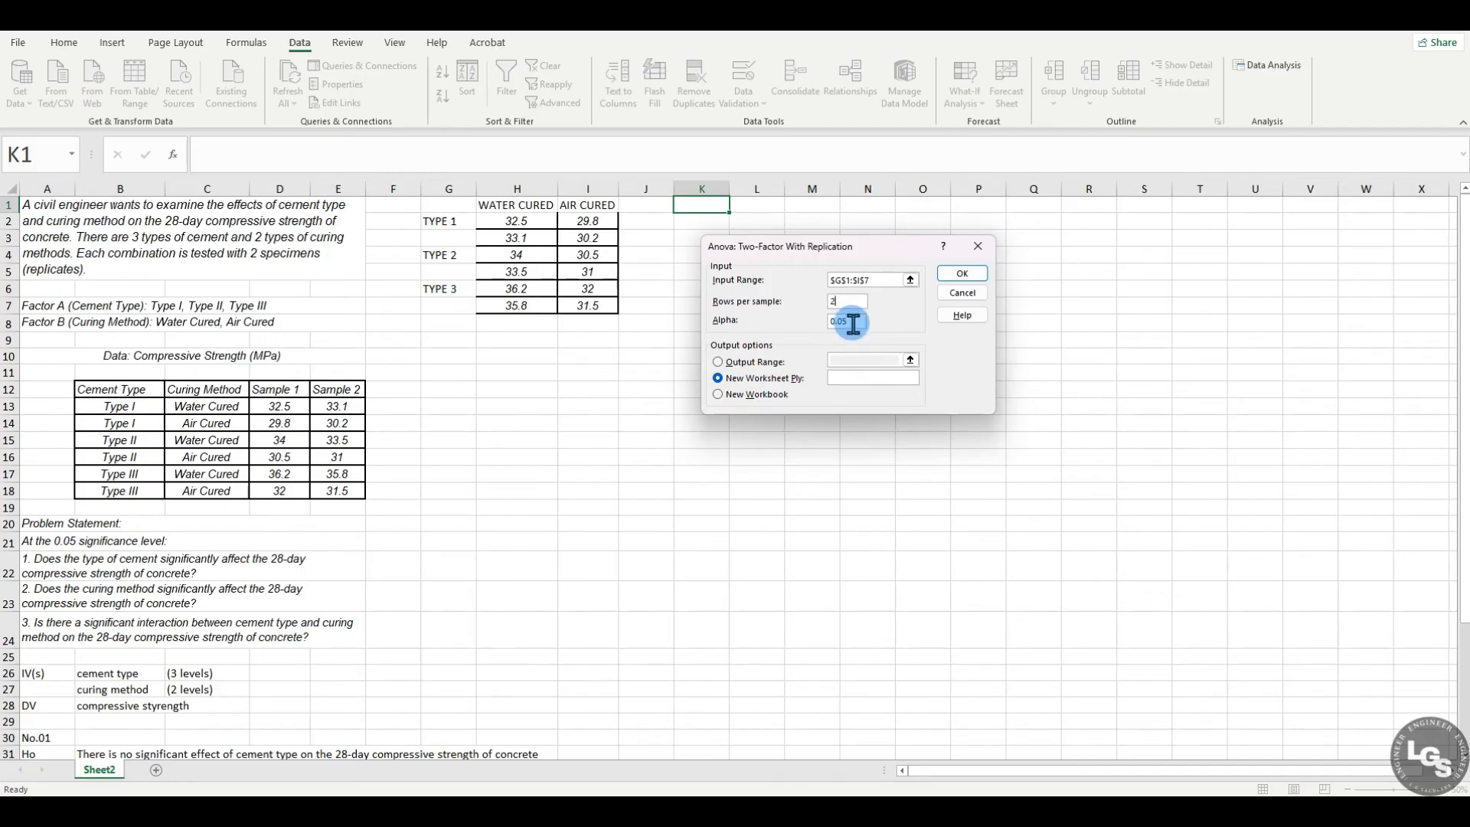
# Step: Direct the ANOVA output to cell K1 on the current sheet and run the analysis
pyautogui.click(717, 361)
pyautogui.moveTo(857, 246); pyautogui.dragTo(417, 291)
pyautogui.click(418, 381)
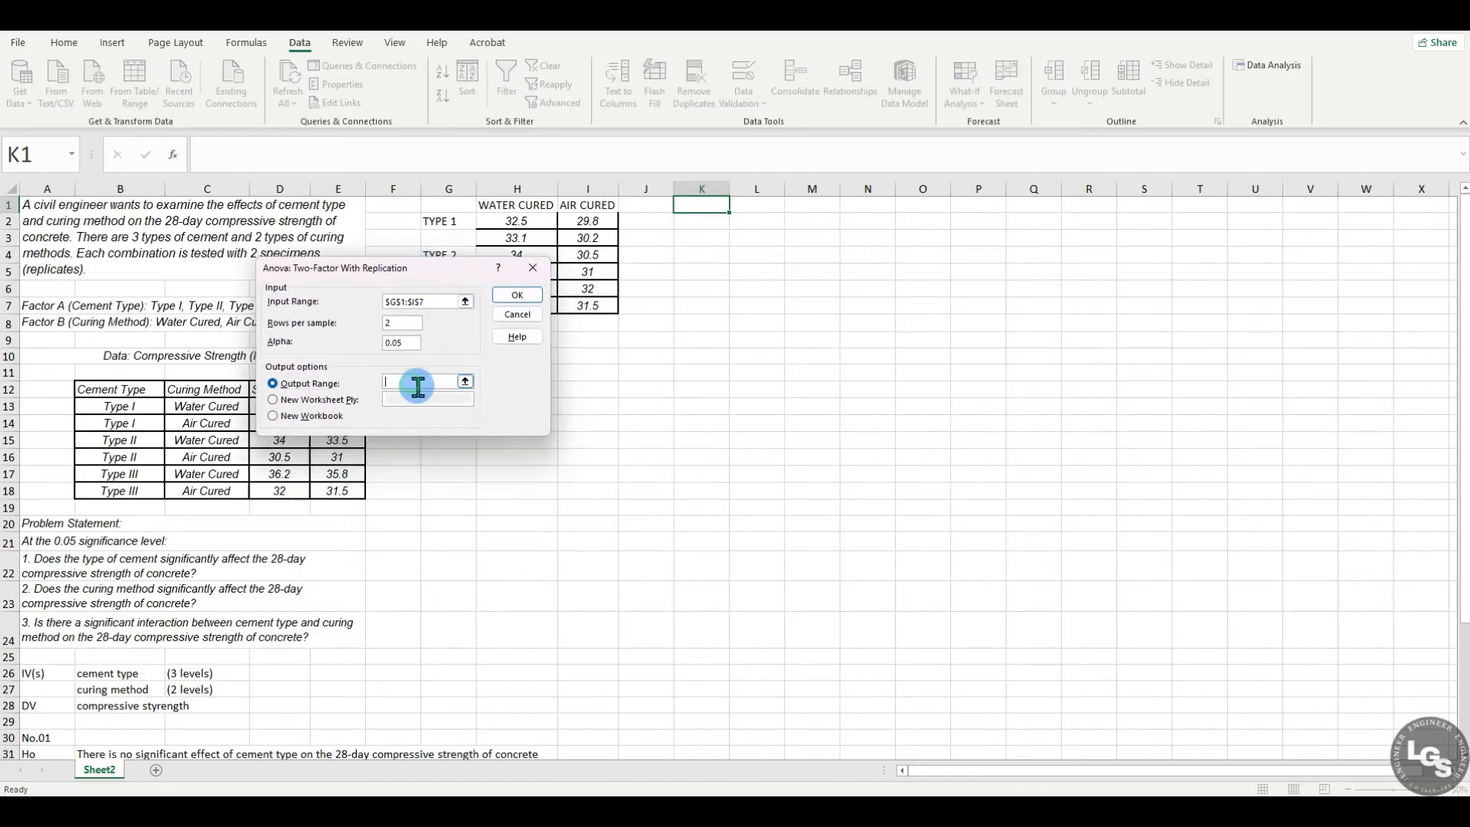
pyautogui.click(705, 205)
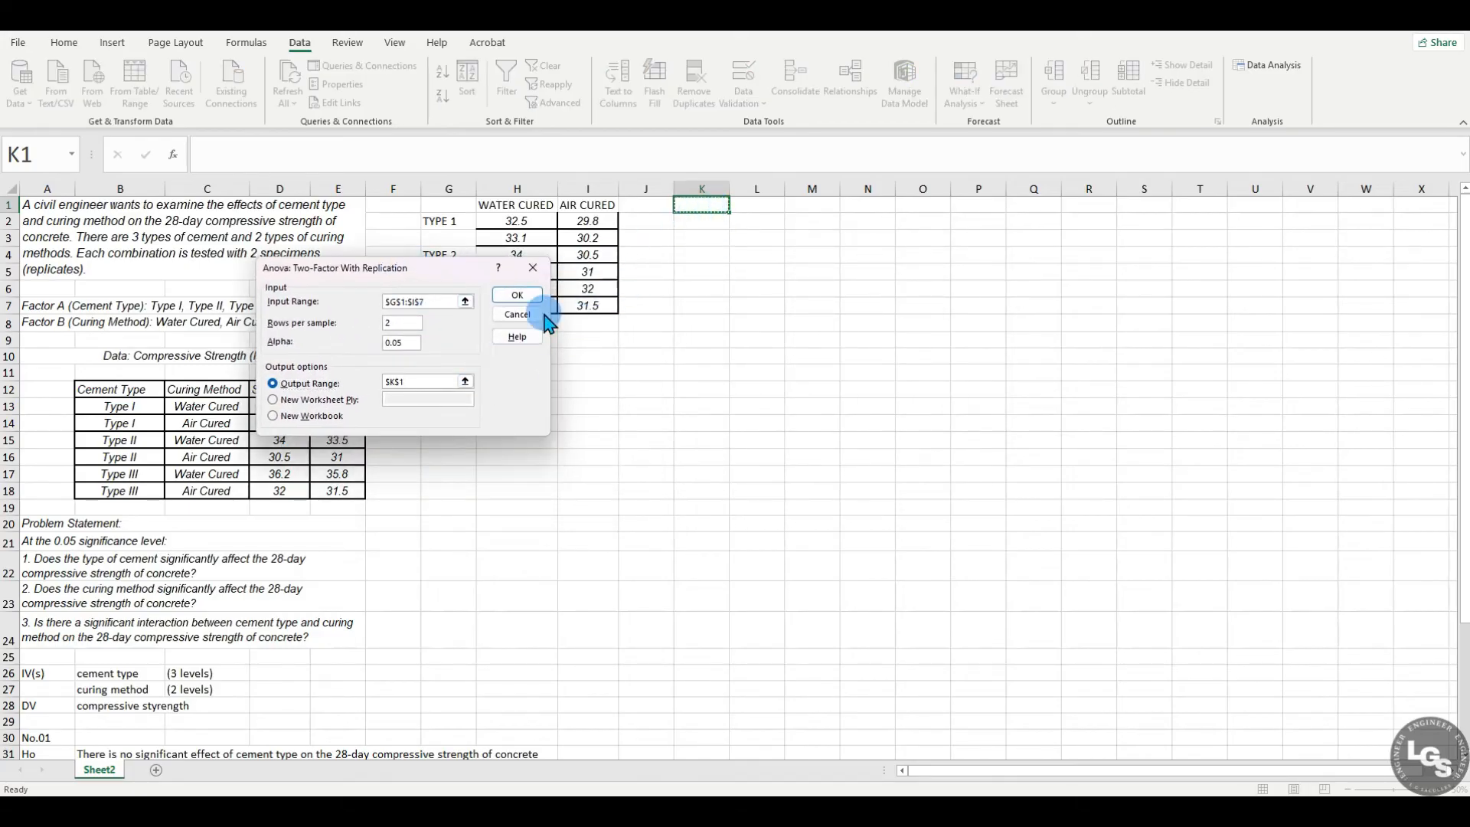
pyautogui.click(527, 300)
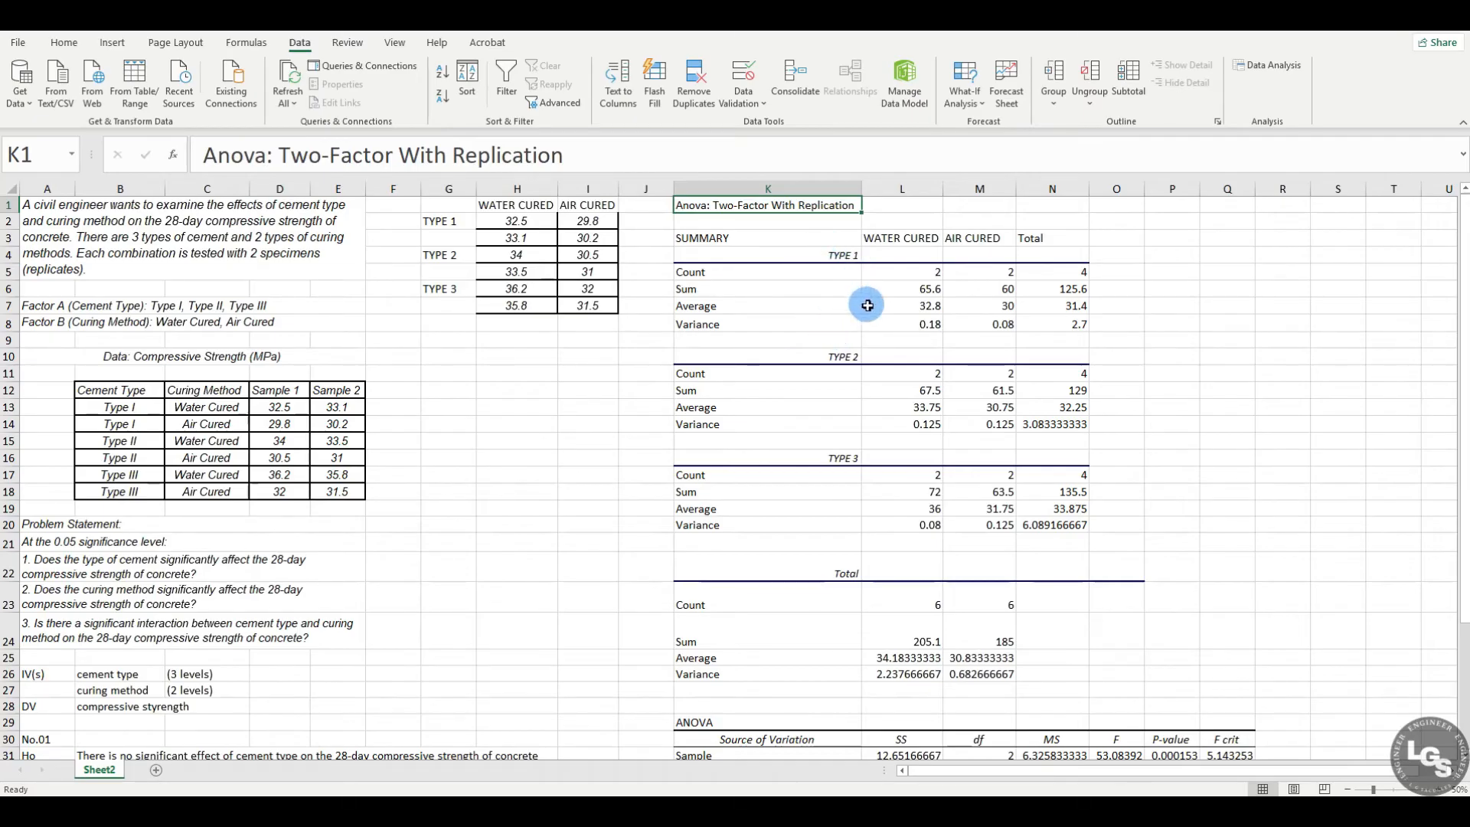
# Step: Look over the Type 1, Type 2 and Type 3 summary blocks and the ANOVA table in the output
pyautogui.click(801, 241)
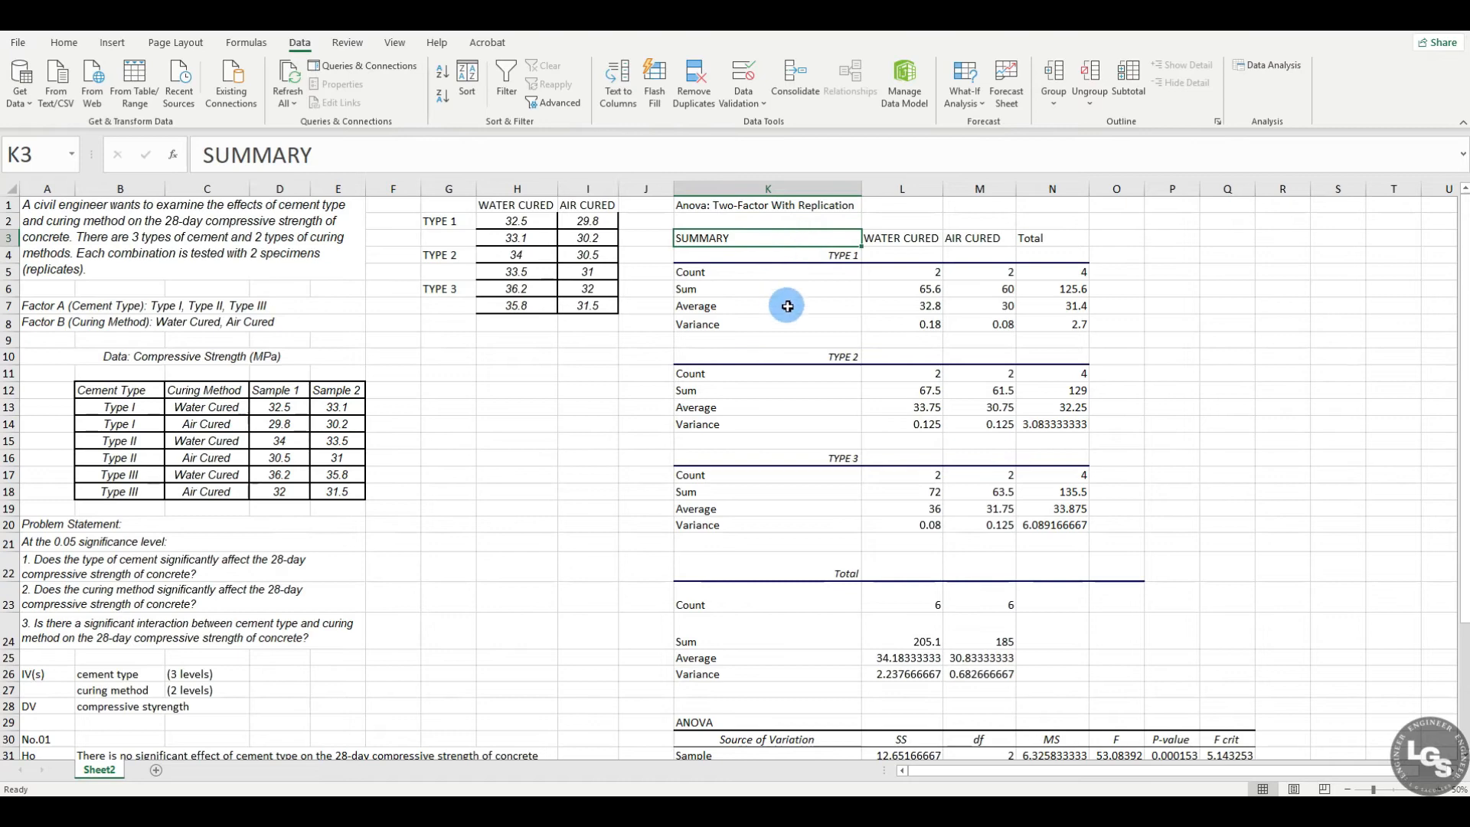
pyautogui.click(833, 260)
pyautogui.moveTo(833, 260); pyautogui.dragTo(1075, 326)
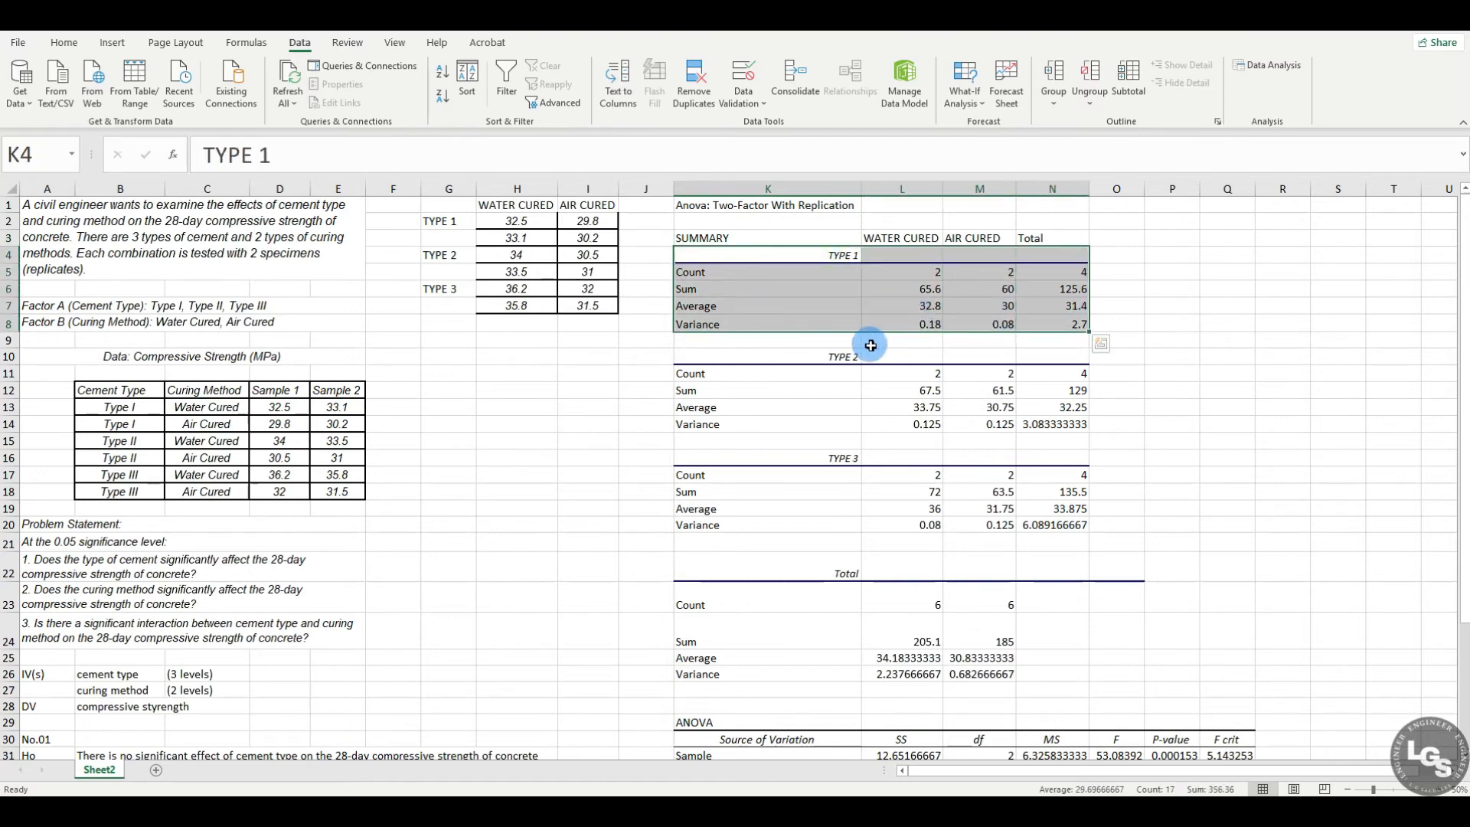
pyautogui.moveTo(797, 358); pyautogui.dragTo(1080, 433)
pyautogui.moveTo(797, 459); pyautogui.dragTo(1059, 545)
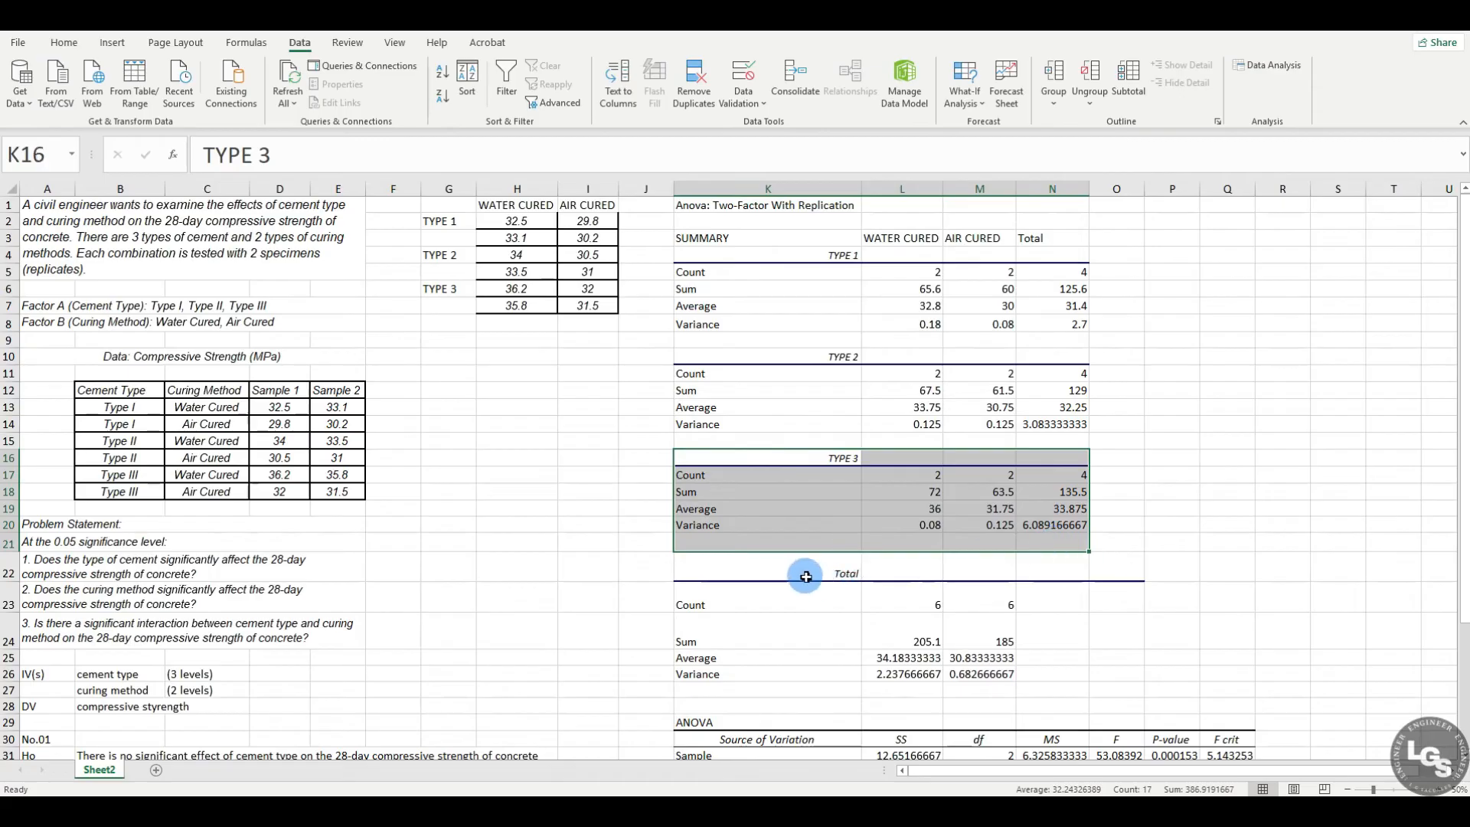
pyautogui.scroll(-4, 766, 627)
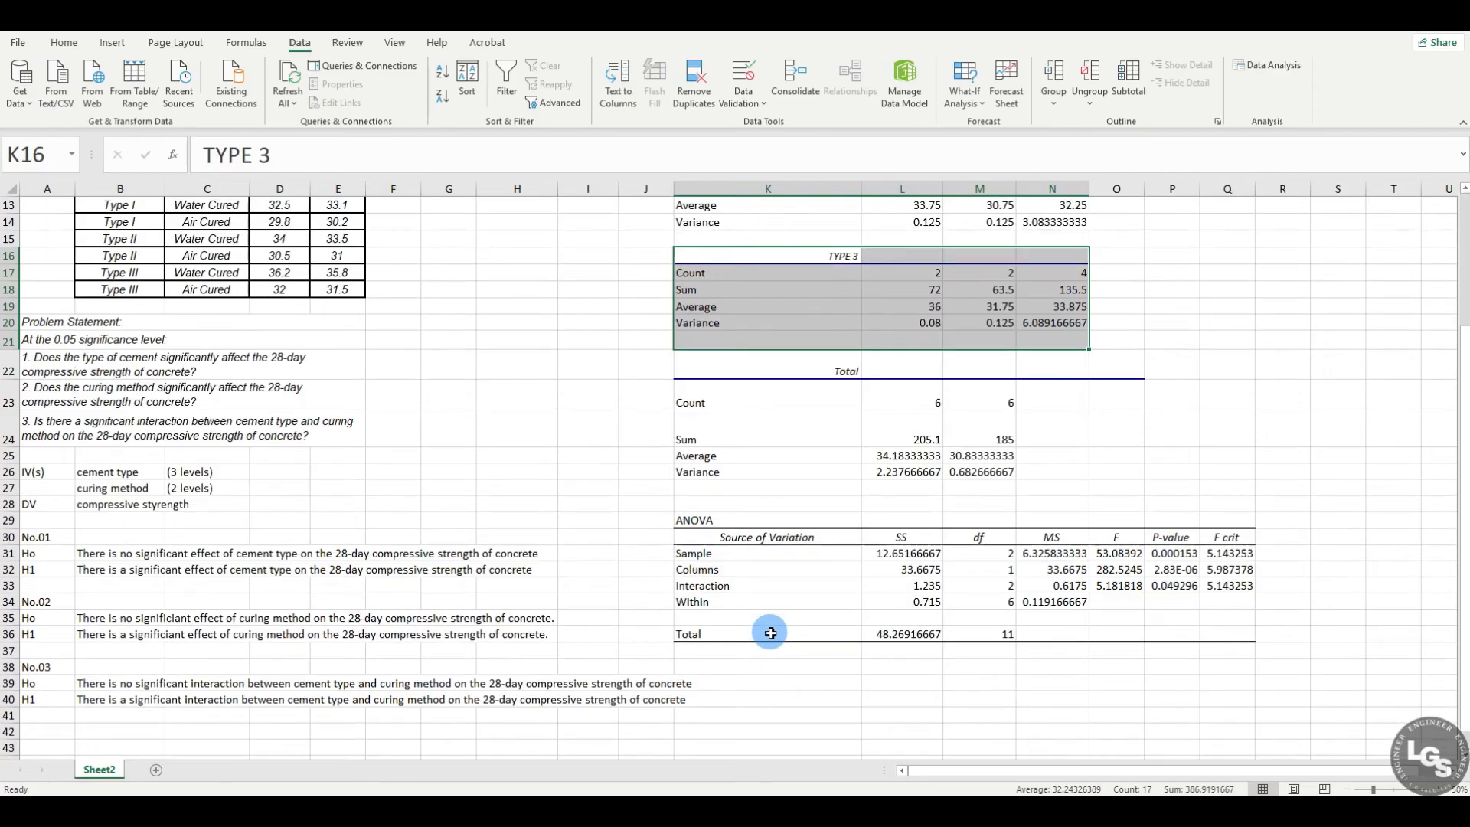
pyautogui.click(733, 521)
pyautogui.moveTo(733, 521); pyautogui.dragTo(1232, 632)
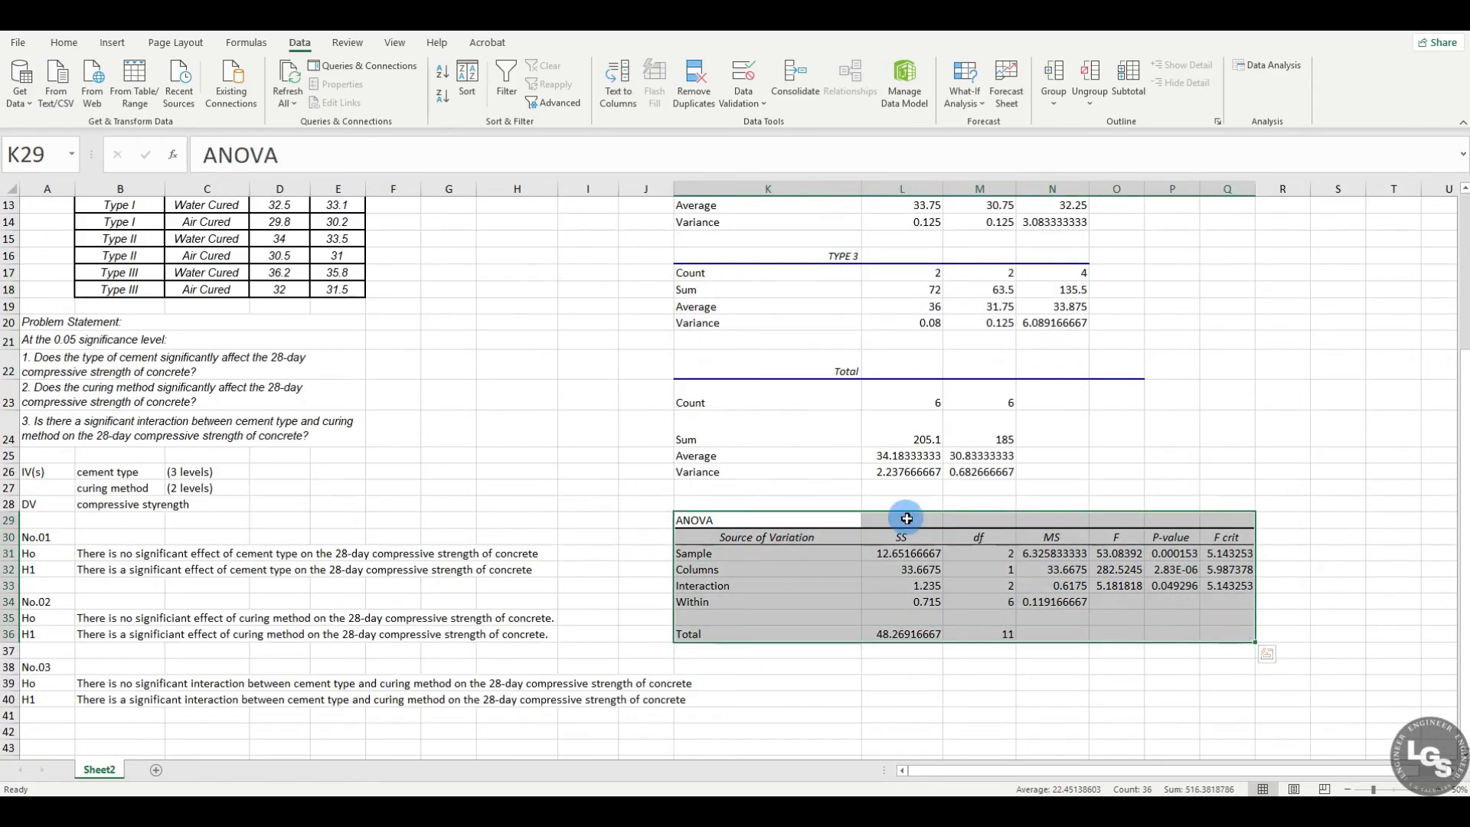
# Step: Examine the Type 1 summary block, checking the counts for water cured, air cured and total
pyautogui.scroll(4, 1040, 558)
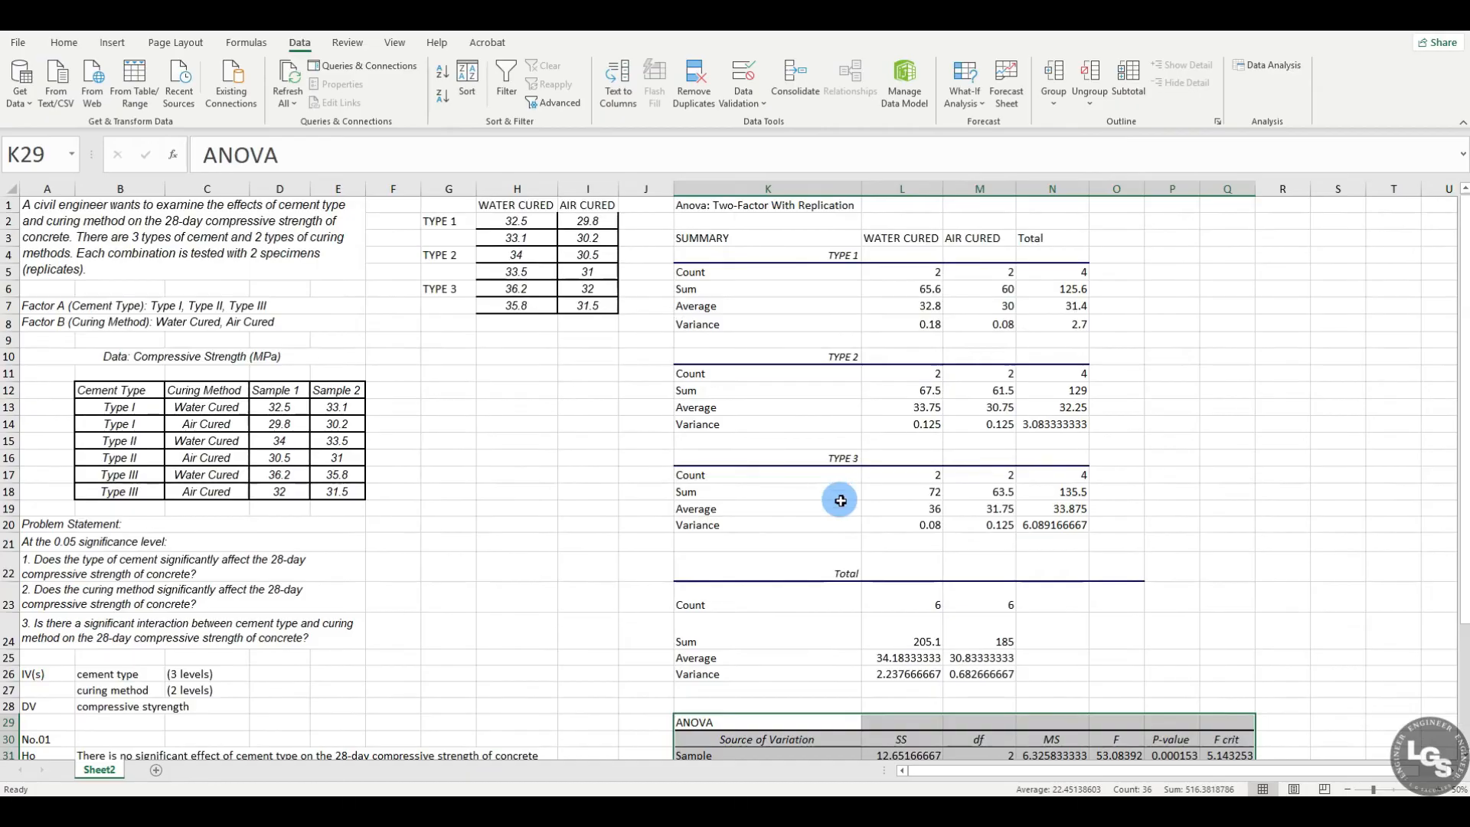
pyautogui.click(761, 255)
pyautogui.moveTo(760, 256); pyautogui.dragTo(1054, 325)
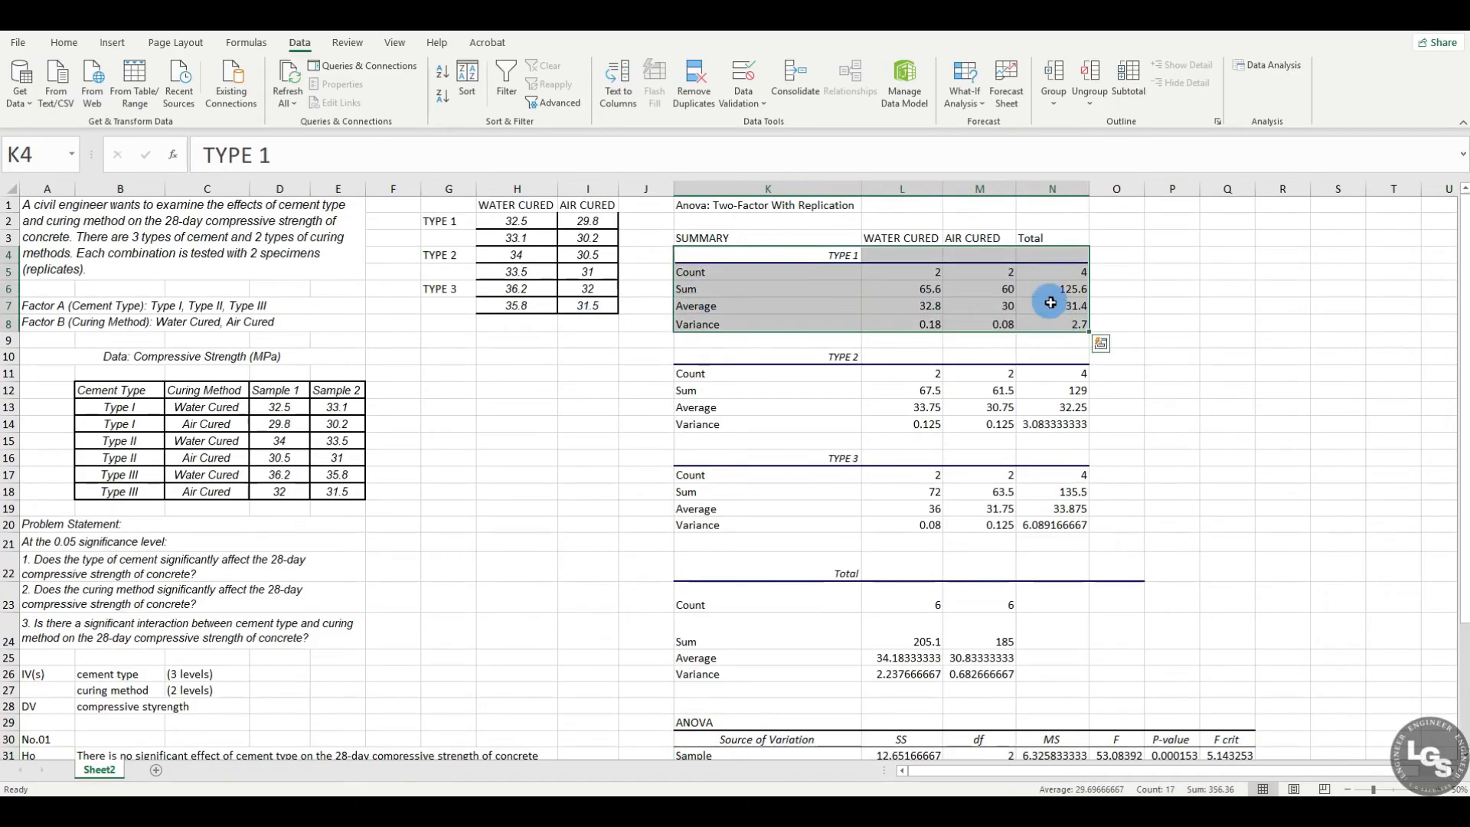
pyautogui.click(907, 305)
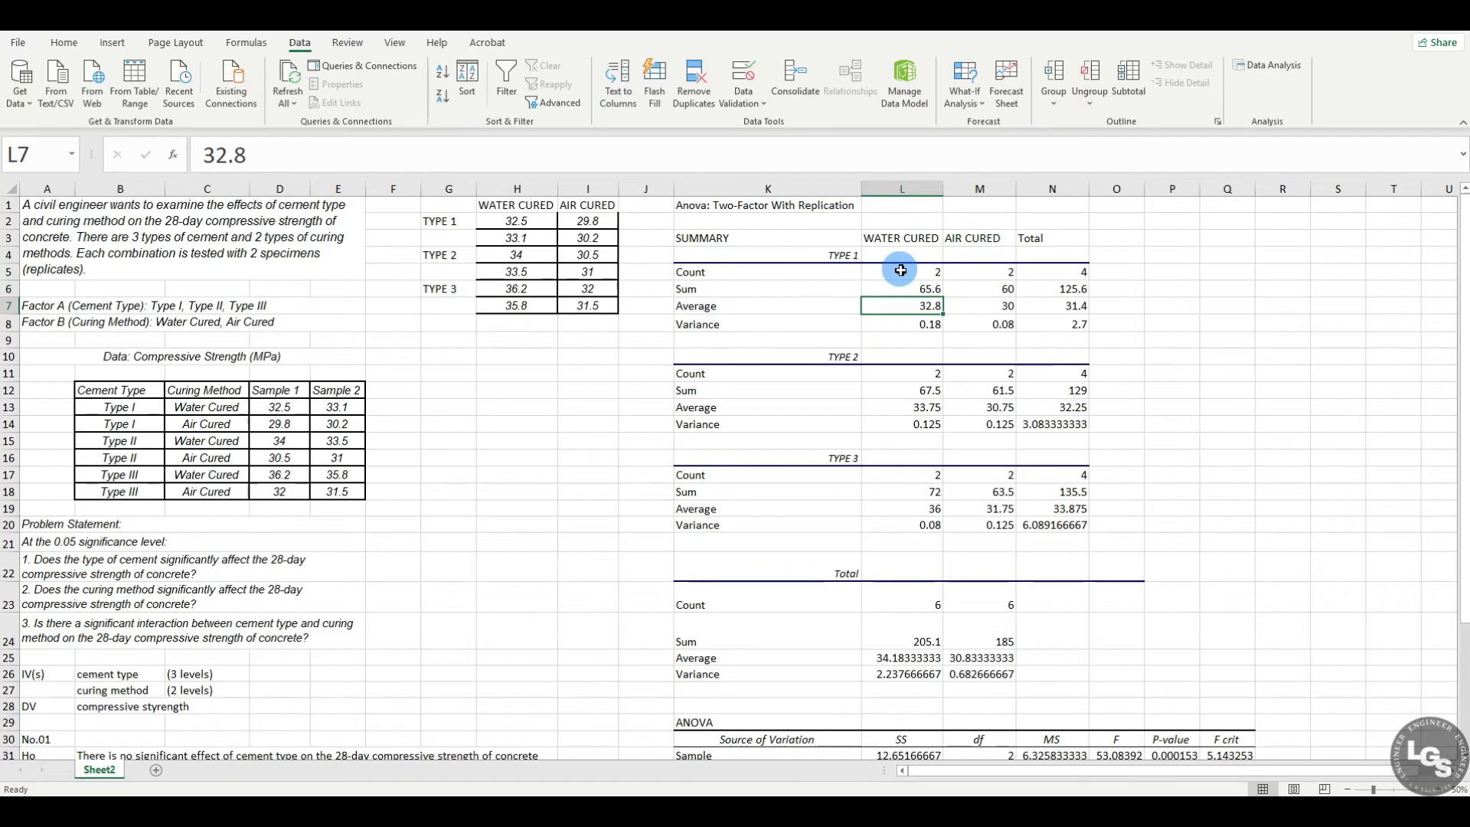
pyautogui.click(906, 272)
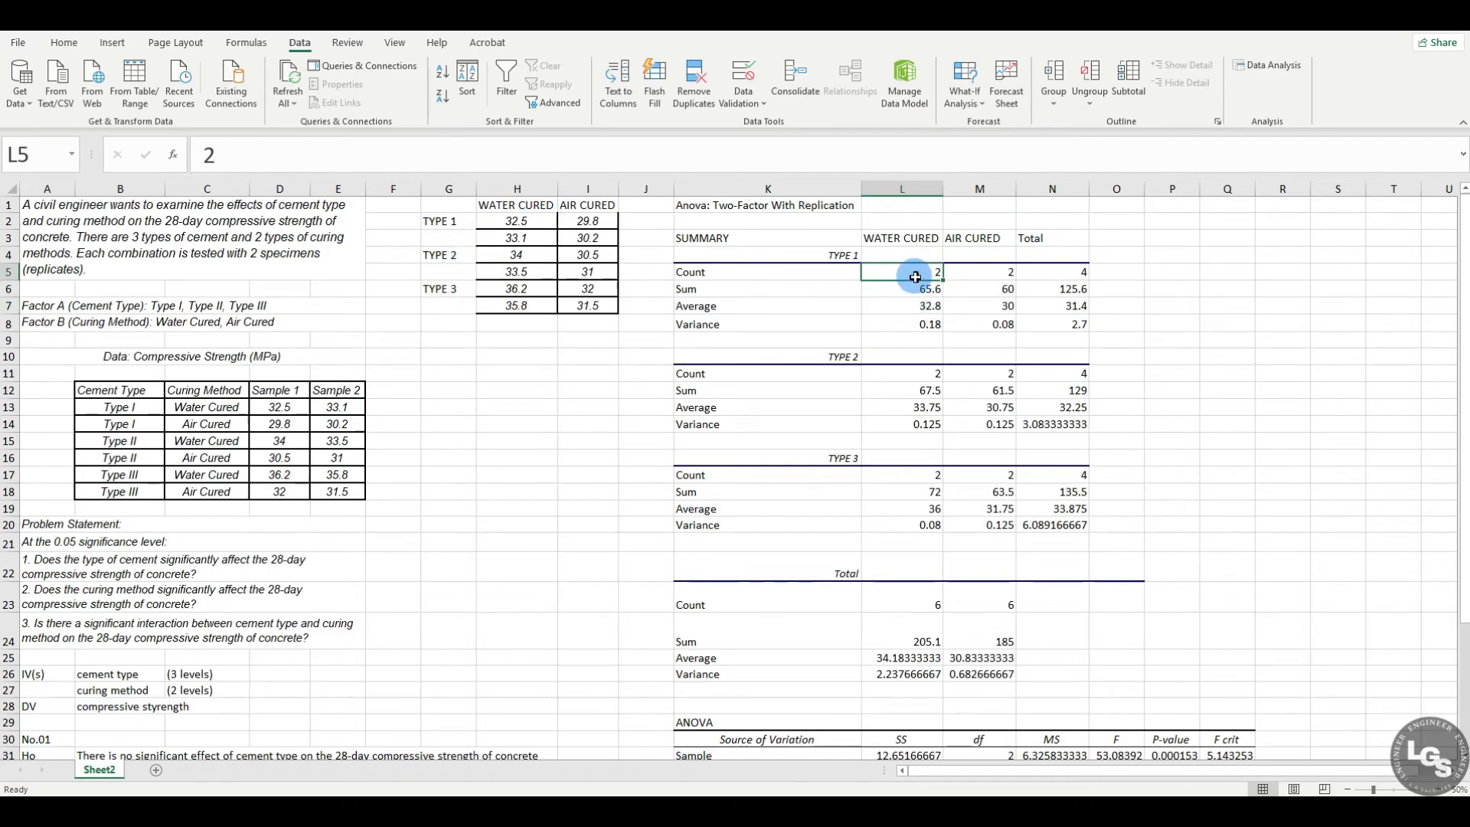
pyautogui.click(973, 279)
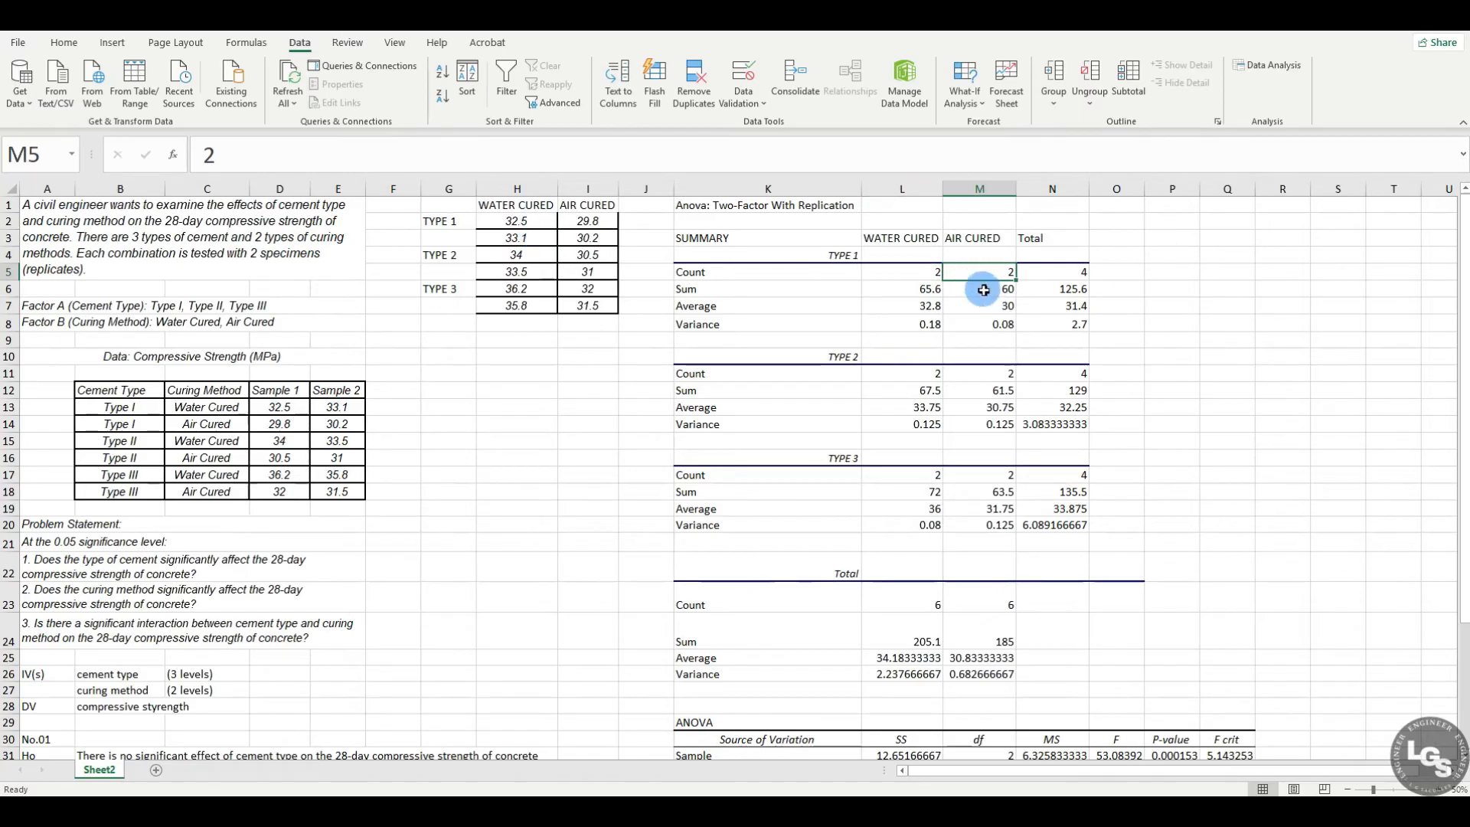
pyautogui.click(1062, 272)
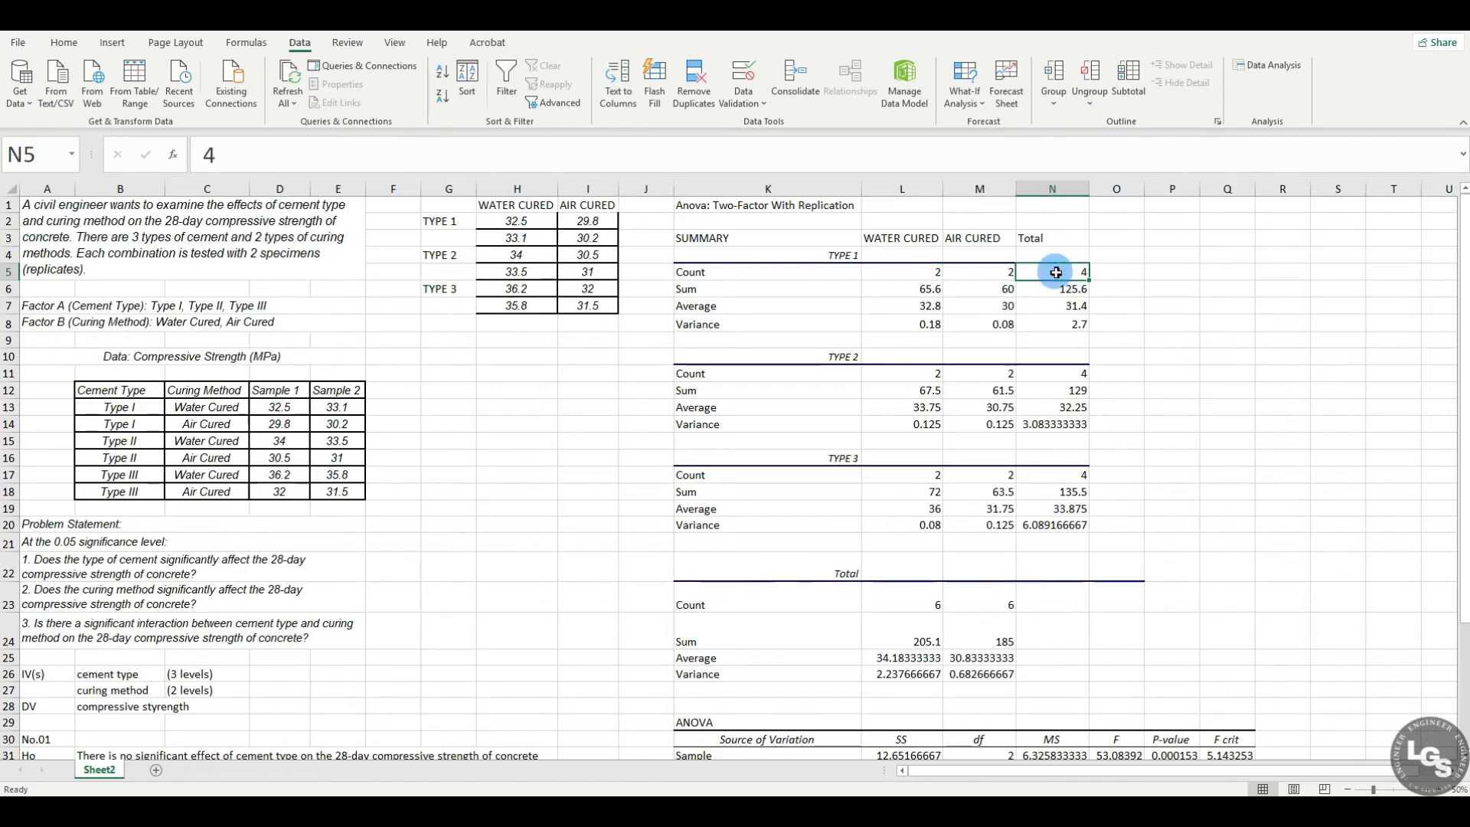
pyautogui.click(815, 295)
# Step: Compare the Type 1 source data with its sums and averages, and check the water-cured and air-cured variances
pyautogui.moveTo(516, 221); pyautogui.dragTo(527, 244)
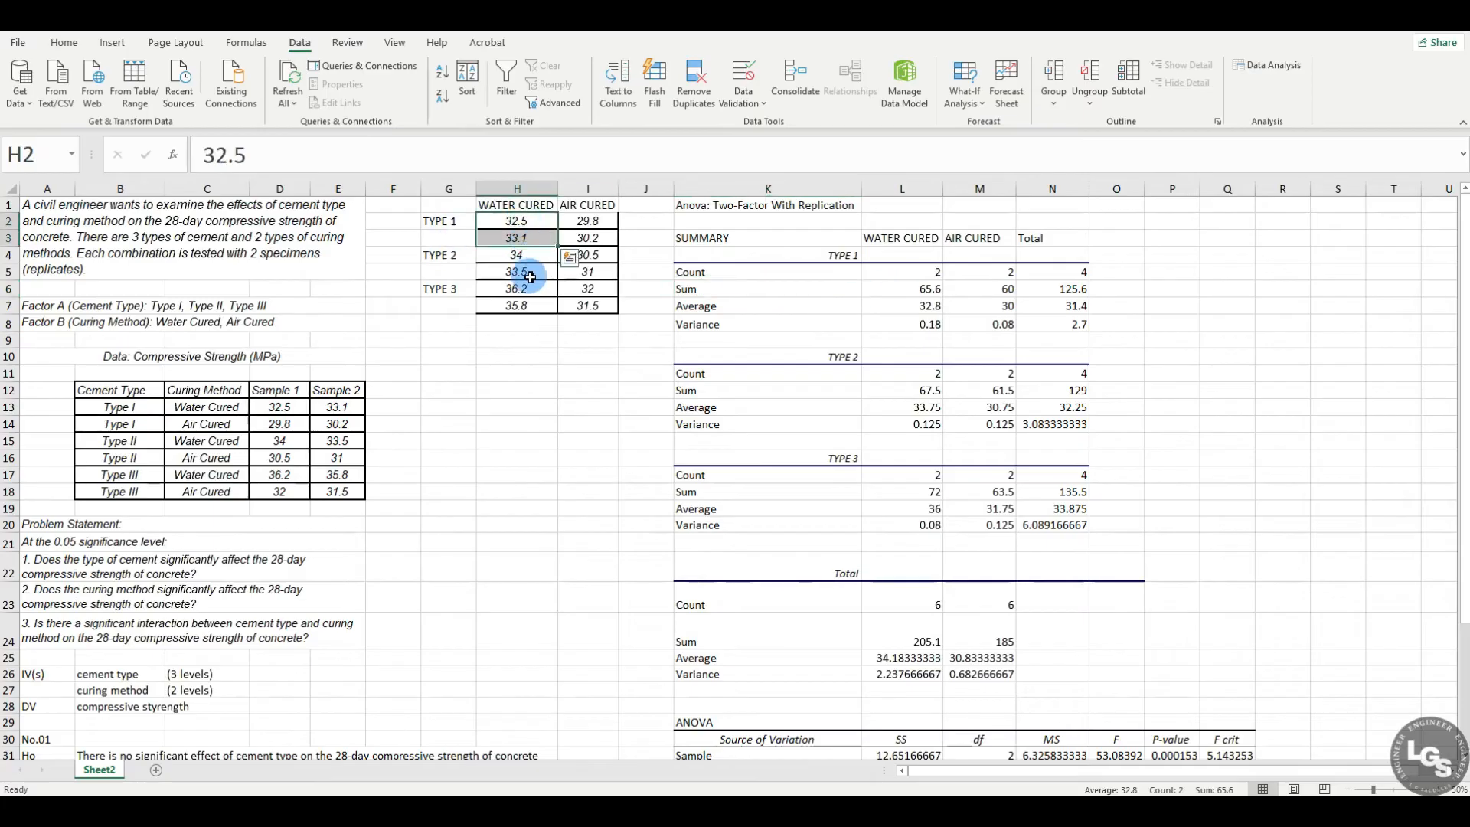
pyautogui.click(993, 291)
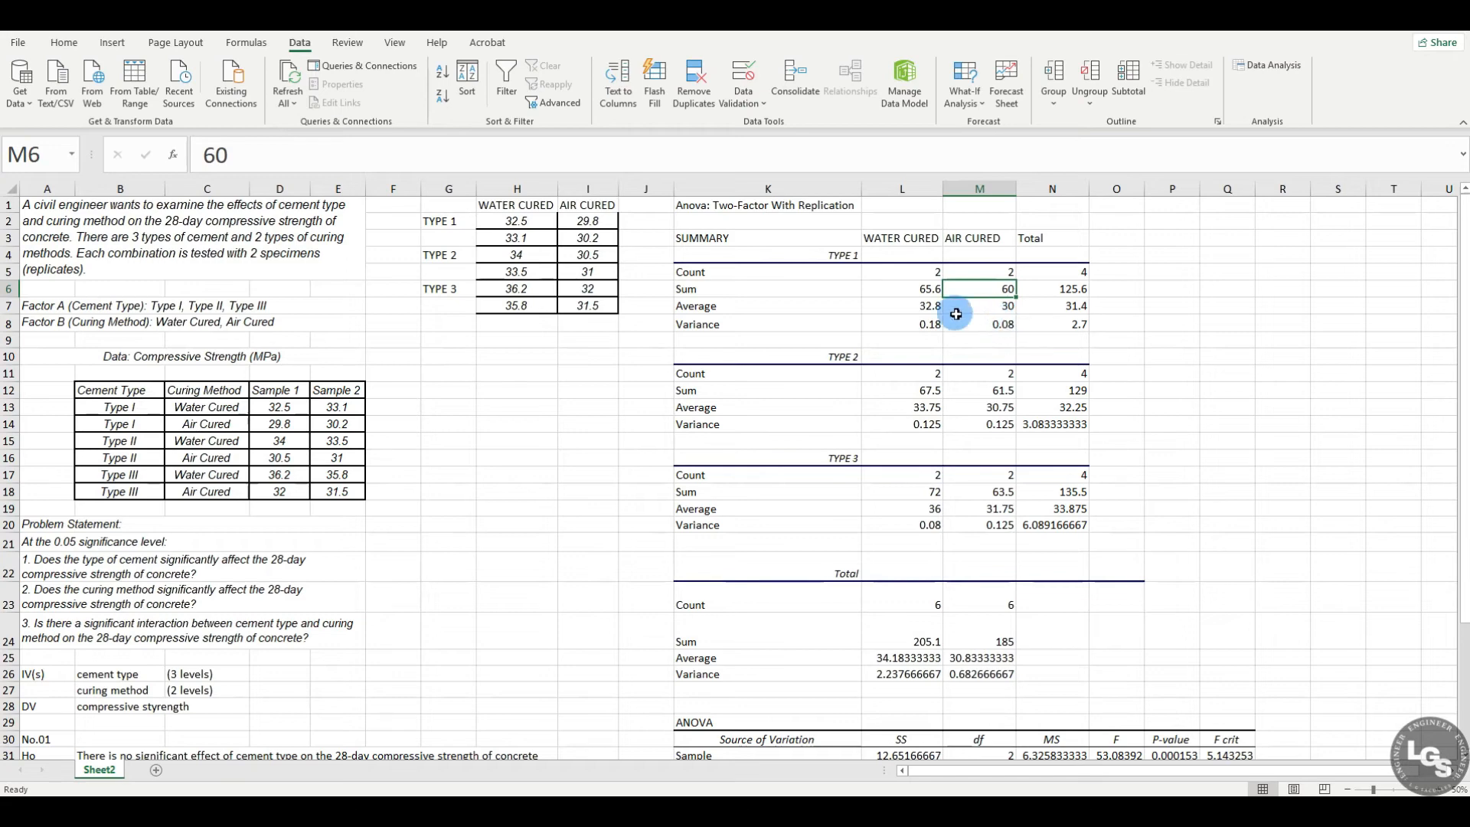
pyautogui.click(896, 307)
pyautogui.click(900, 292)
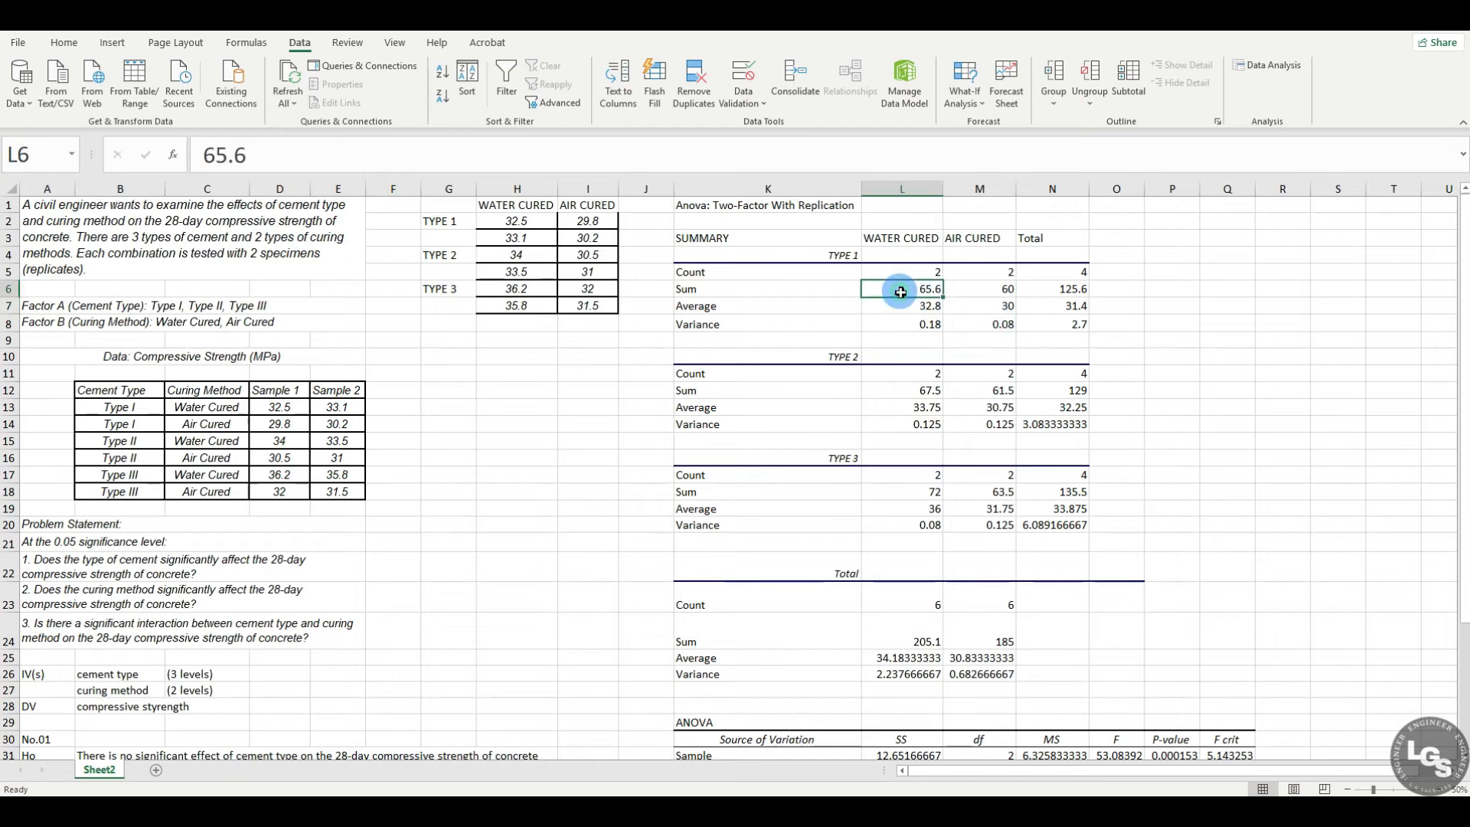
pyautogui.click(905, 272)
pyautogui.click(895, 324)
pyautogui.click(844, 324)
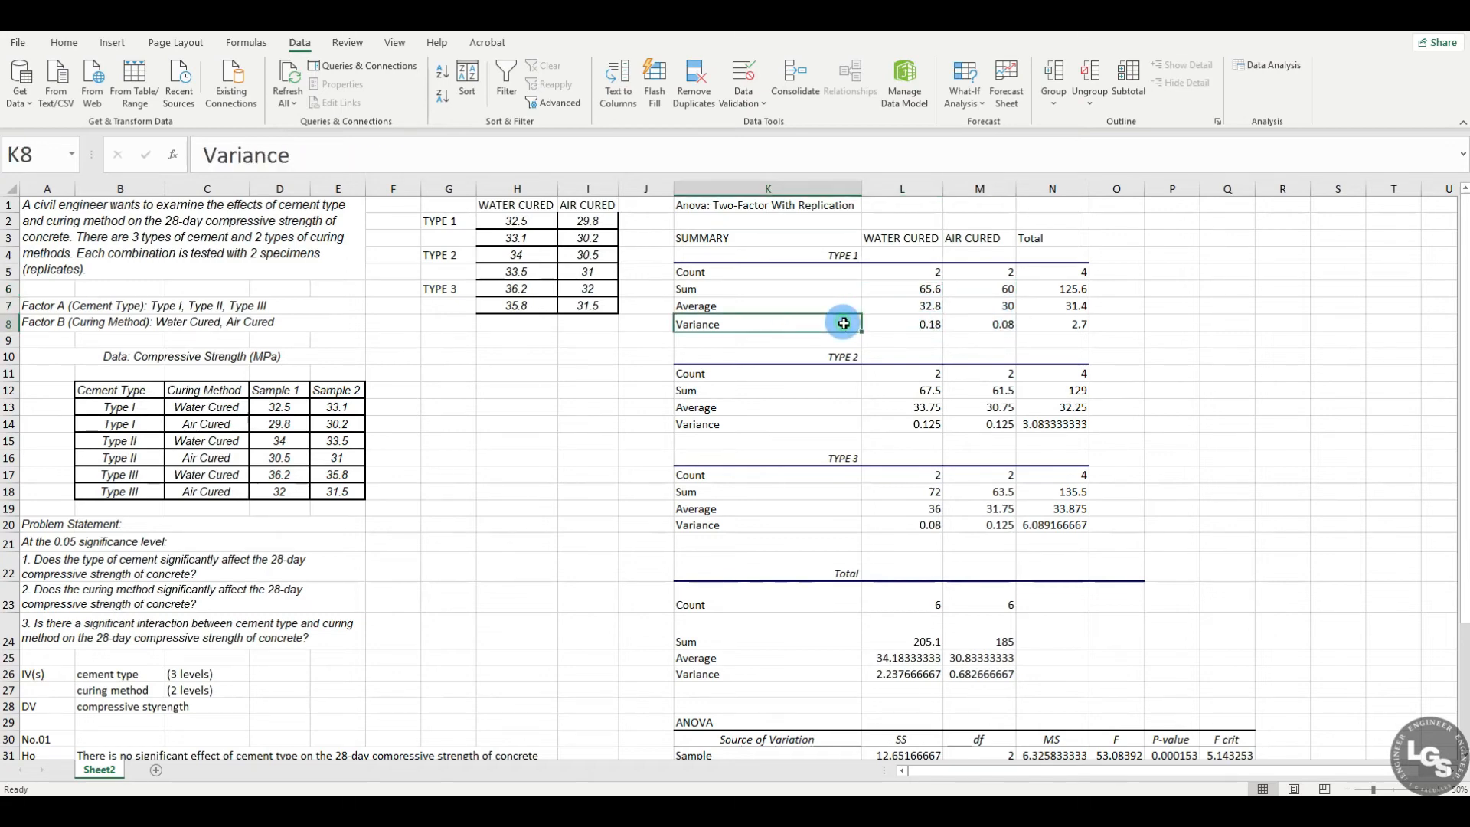
pyautogui.click(900, 324)
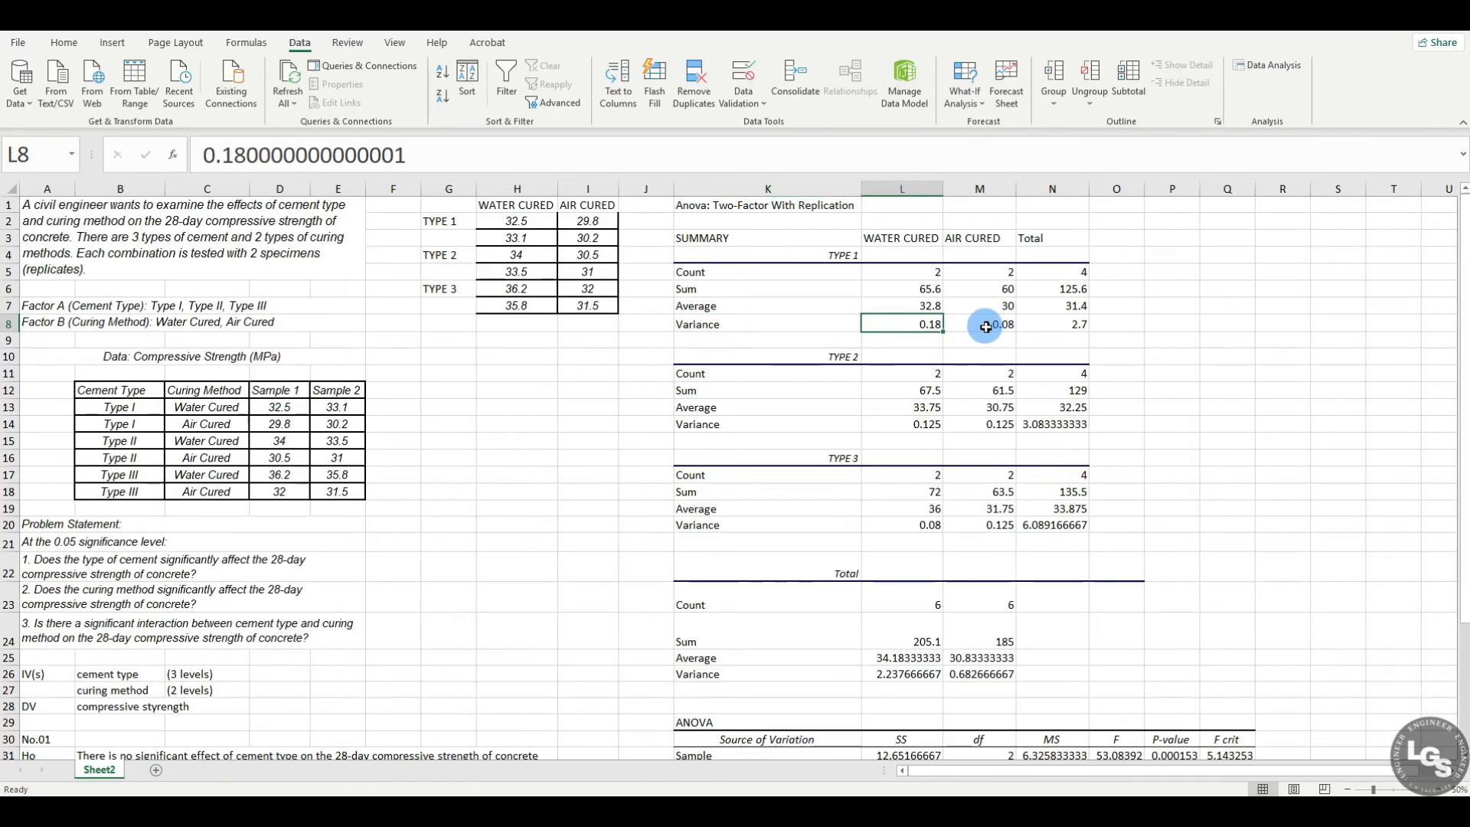
pyautogui.click(985, 327)
# Step: Review the Type 2 and Type 3 summary blocks, continuing down to the Total block
pyautogui.moveTo(788, 357); pyautogui.dragTo(1071, 427)
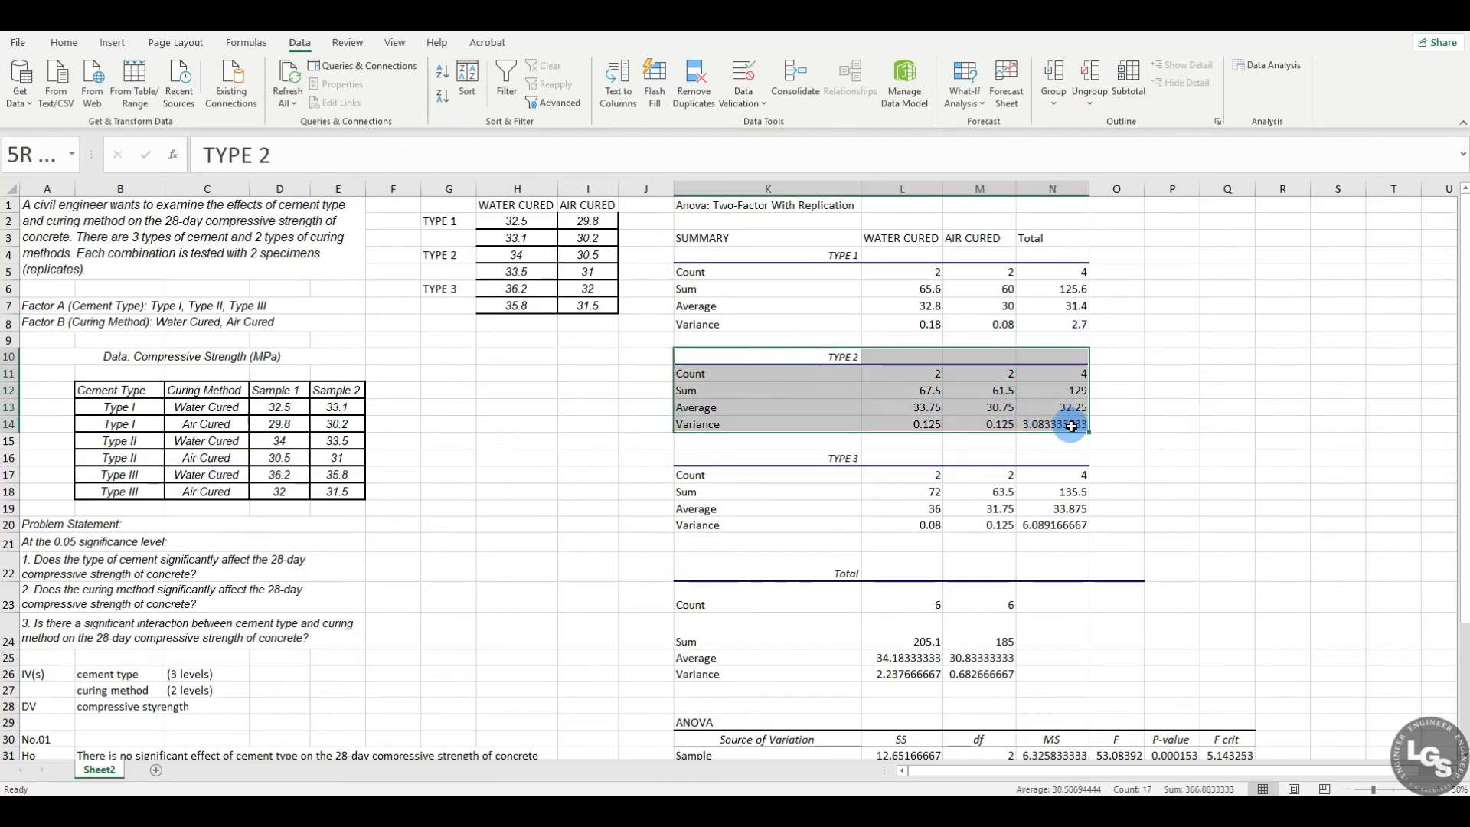
pyautogui.moveTo(819, 459); pyautogui.dragTo(1072, 542)
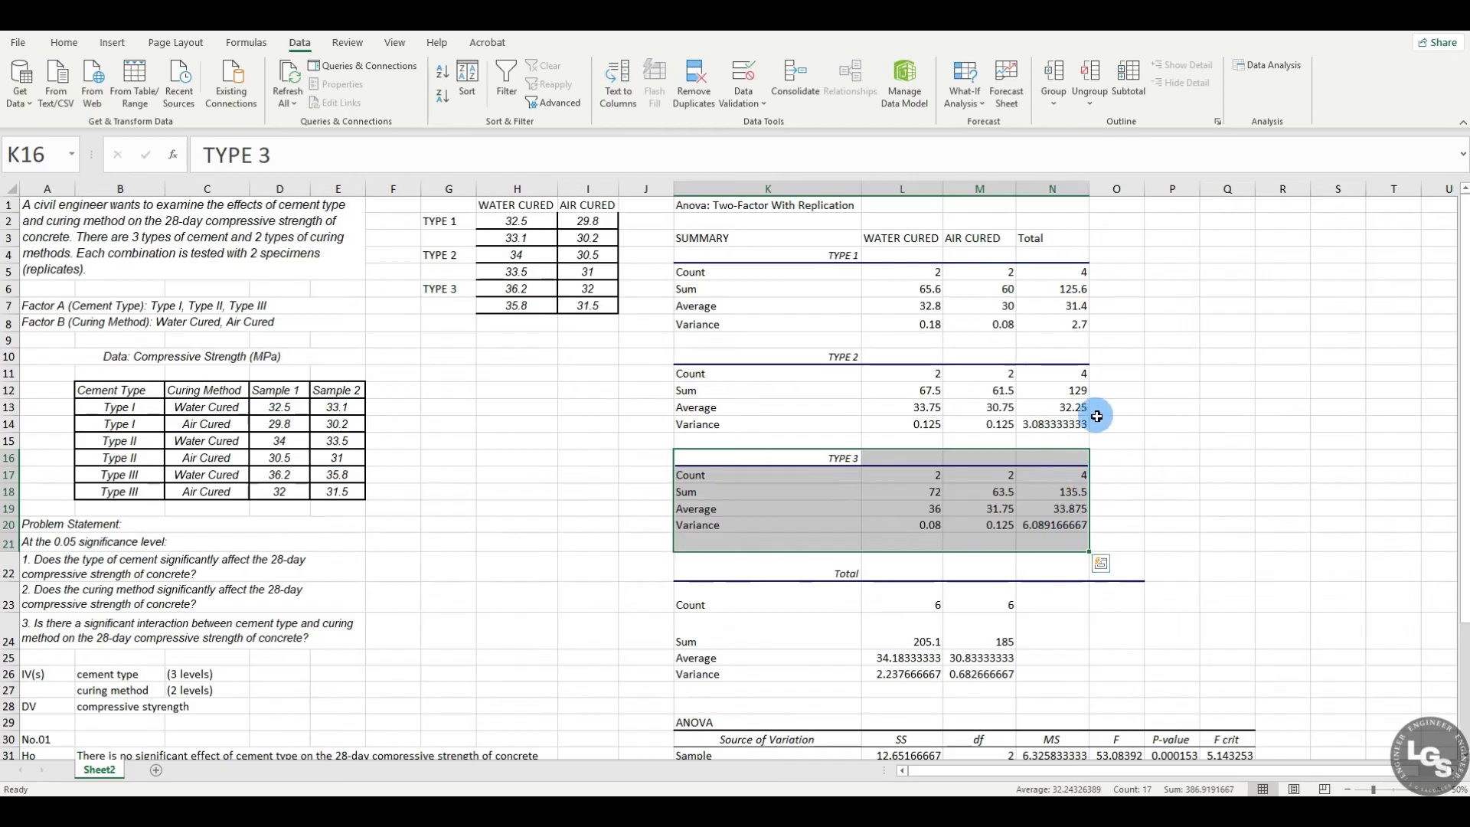
pyautogui.click(1156, 444)
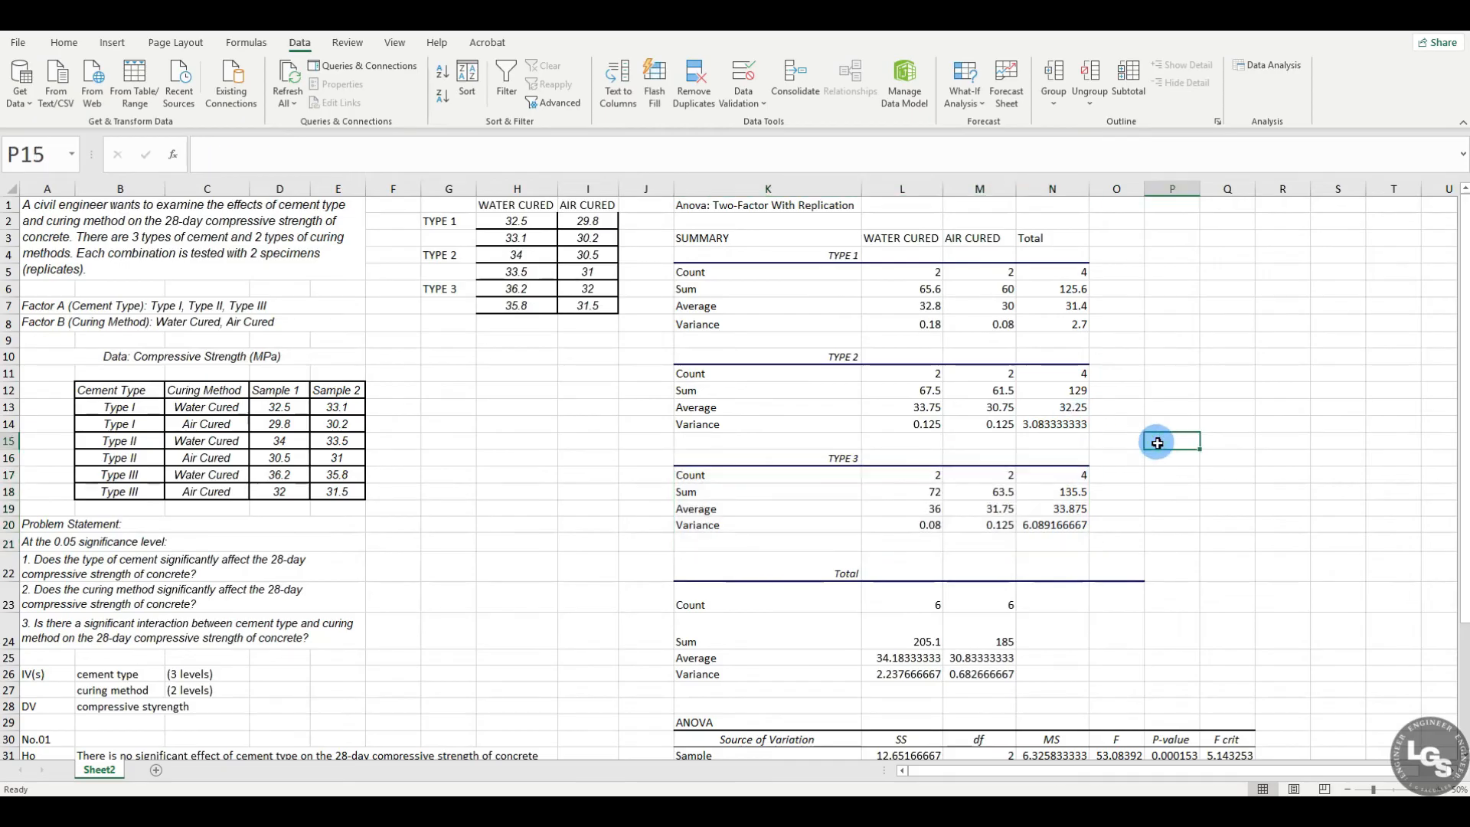
pyautogui.scroll(-3, 1157, 444)
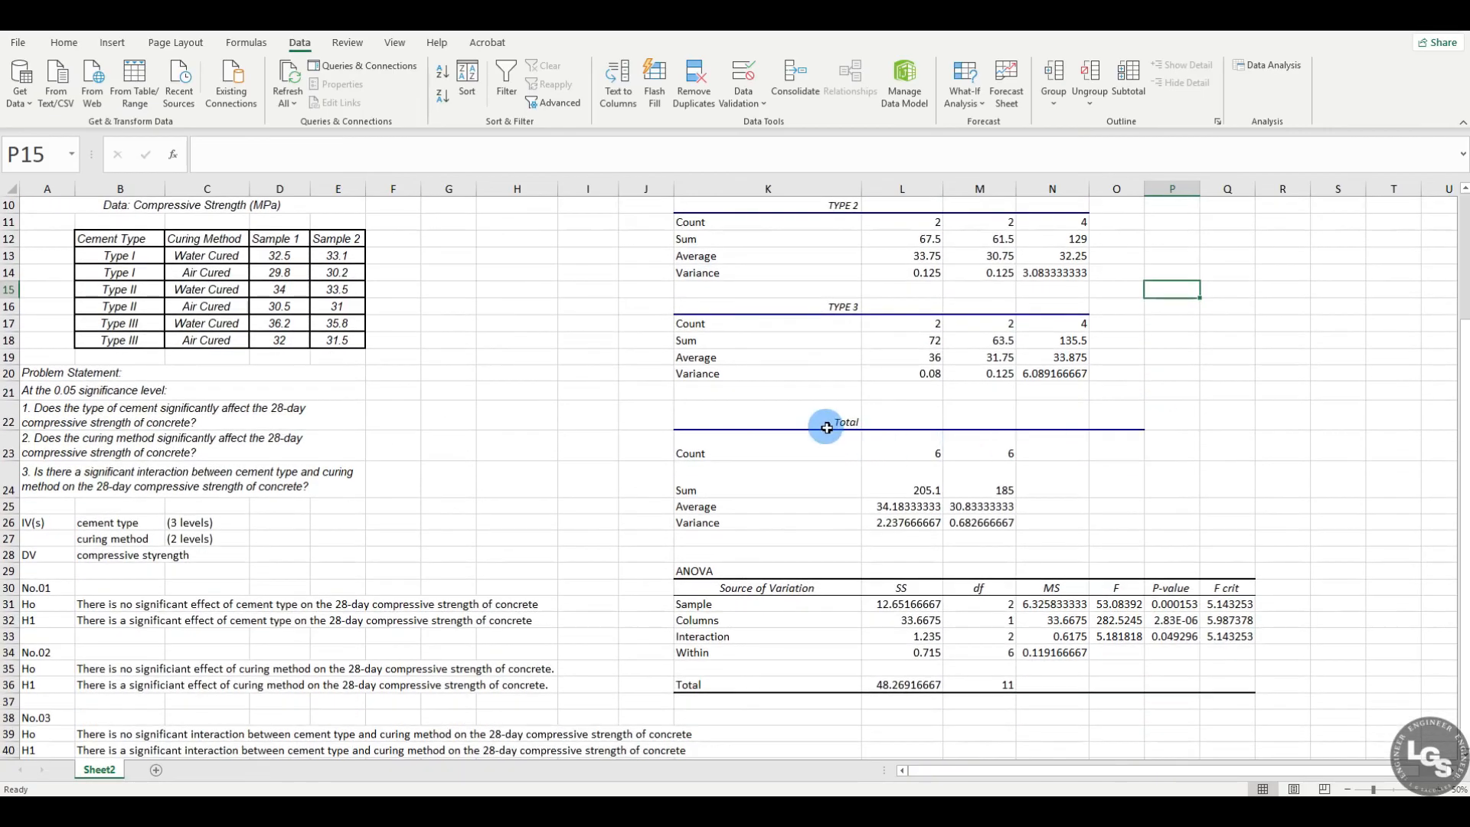
# Step: Examine the ANOVA table's sources of variation: Sample, Columns, Interaction and Within
pyautogui.scroll(-2, 1135, 492)
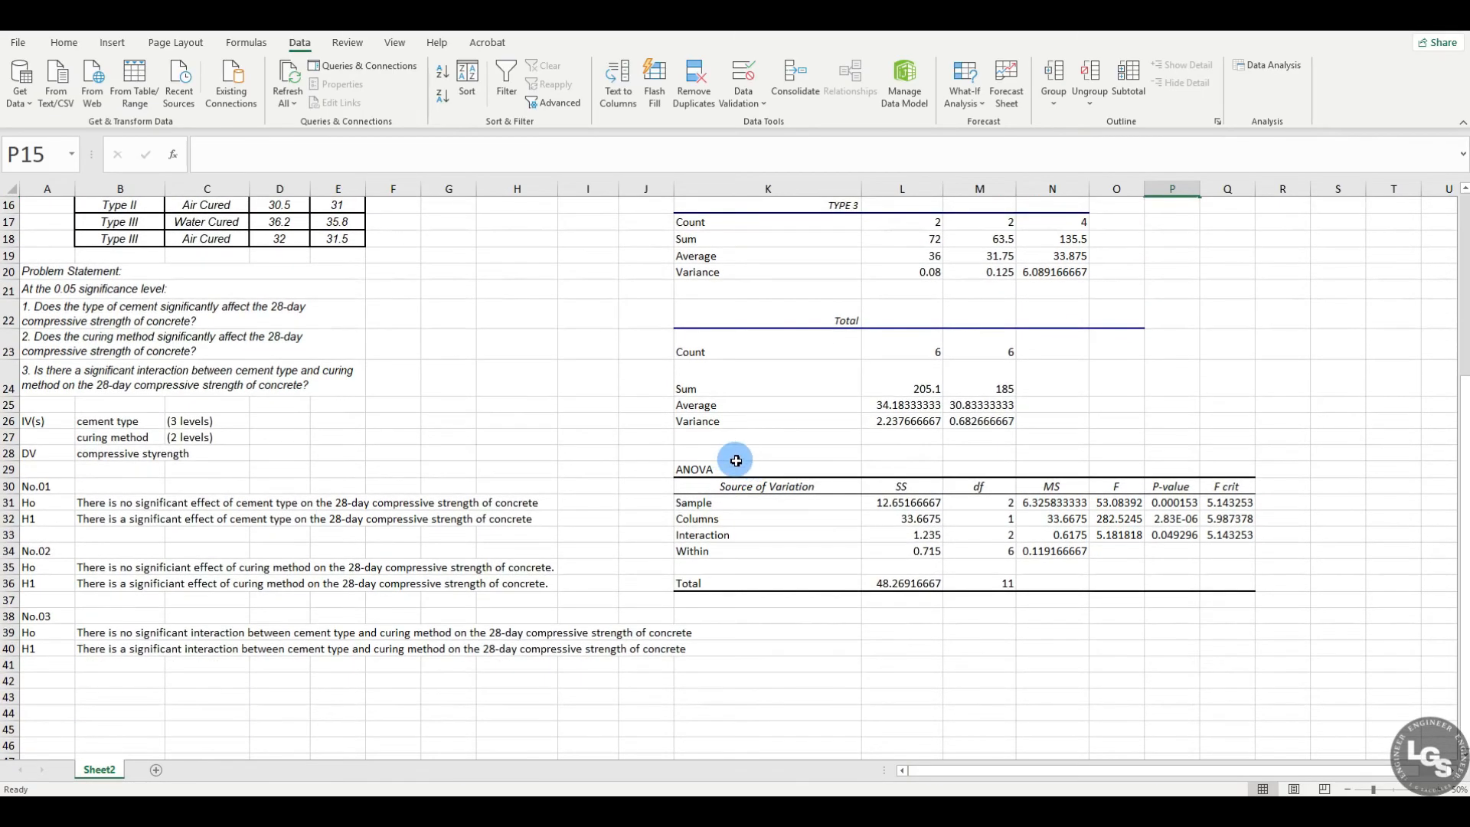
pyautogui.scroll(-2, 731, 459)
pyautogui.scroll(-1, 743, 437)
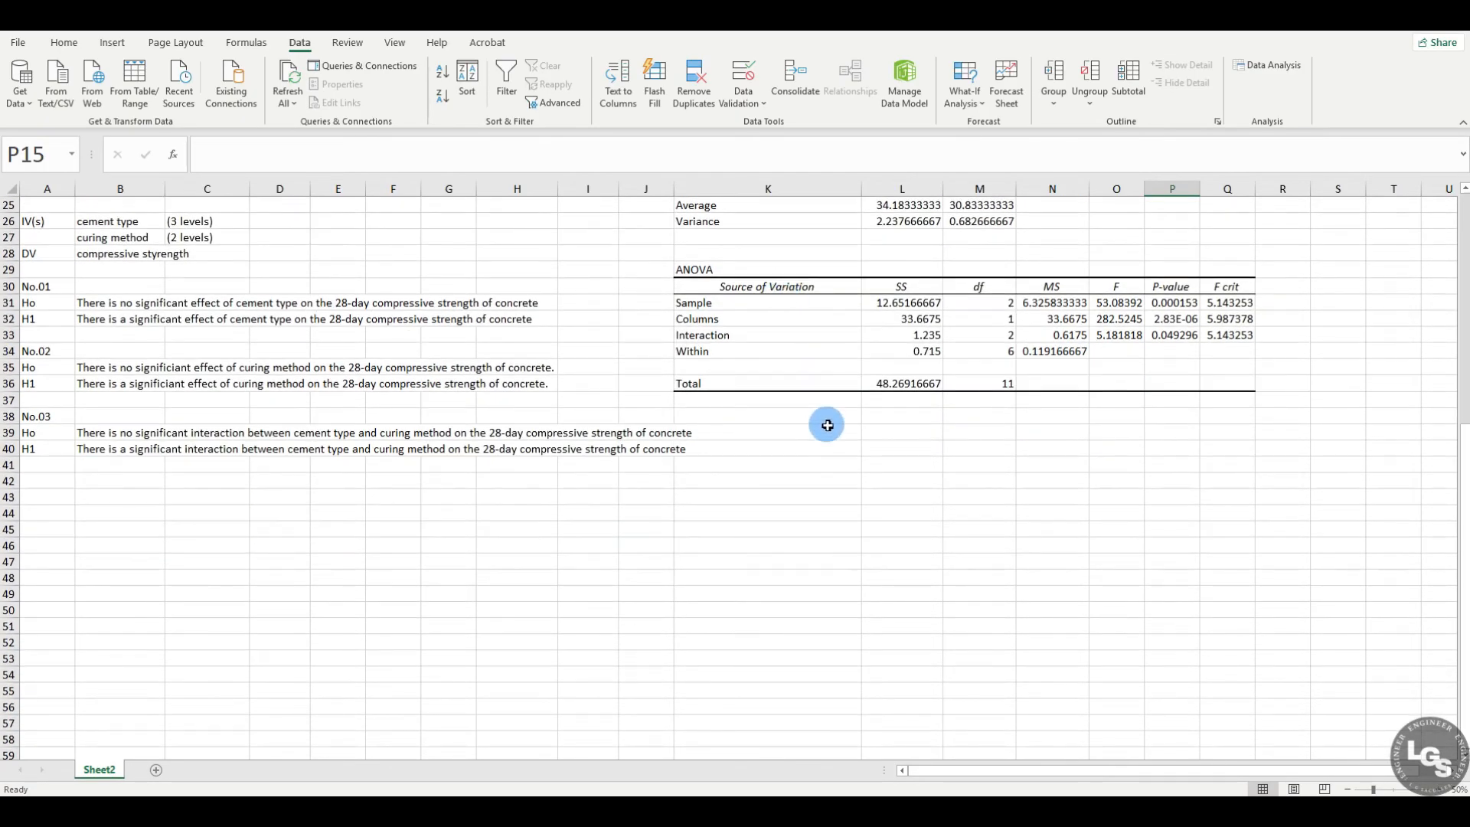
pyautogui.click(787, 288)
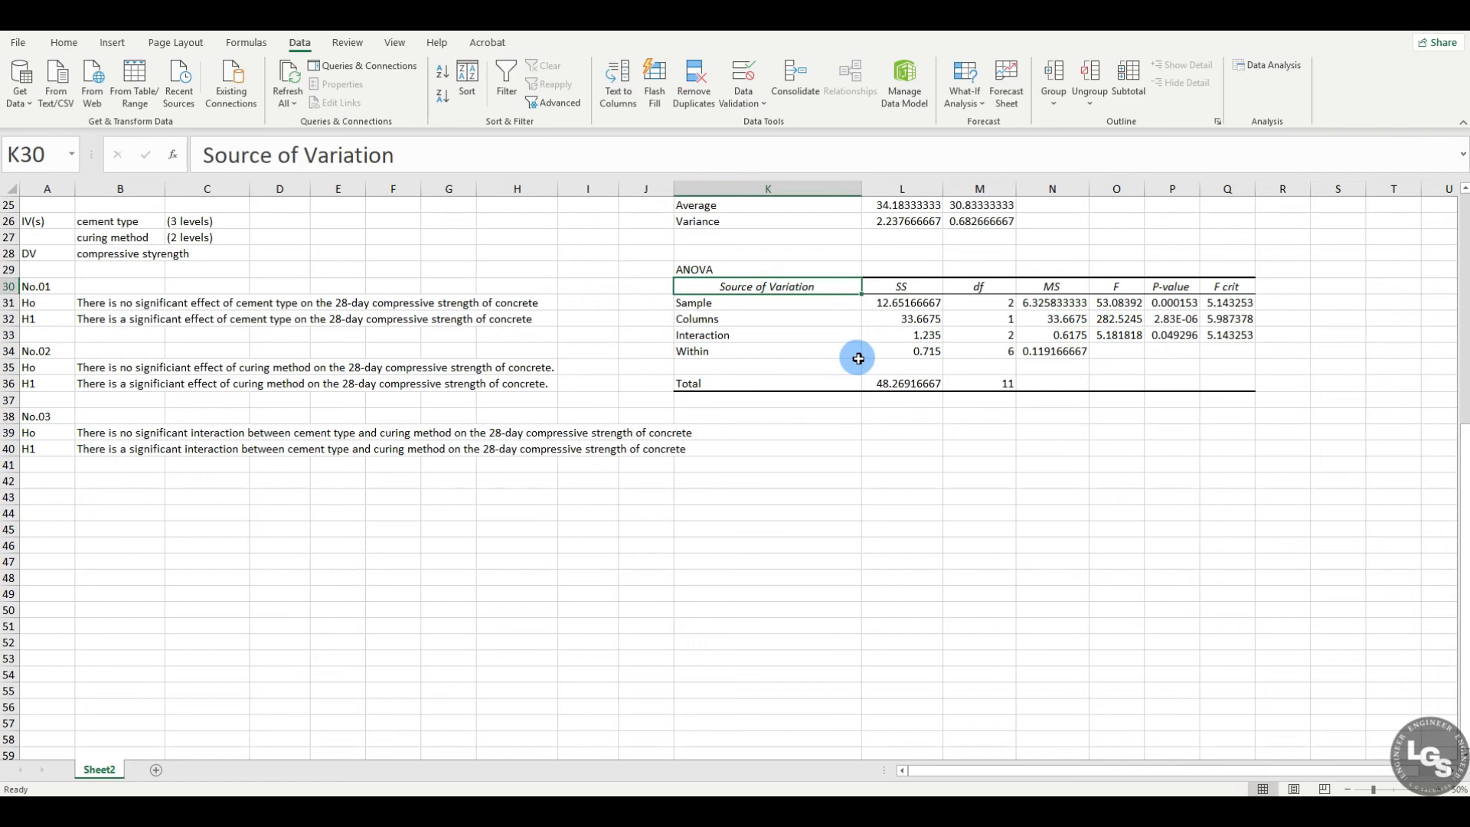
pyautogui.click(731, 306)
pyautogui.click(739, 319)
pyautogui.click(745, 333)
pyautogui.click(751, 365)
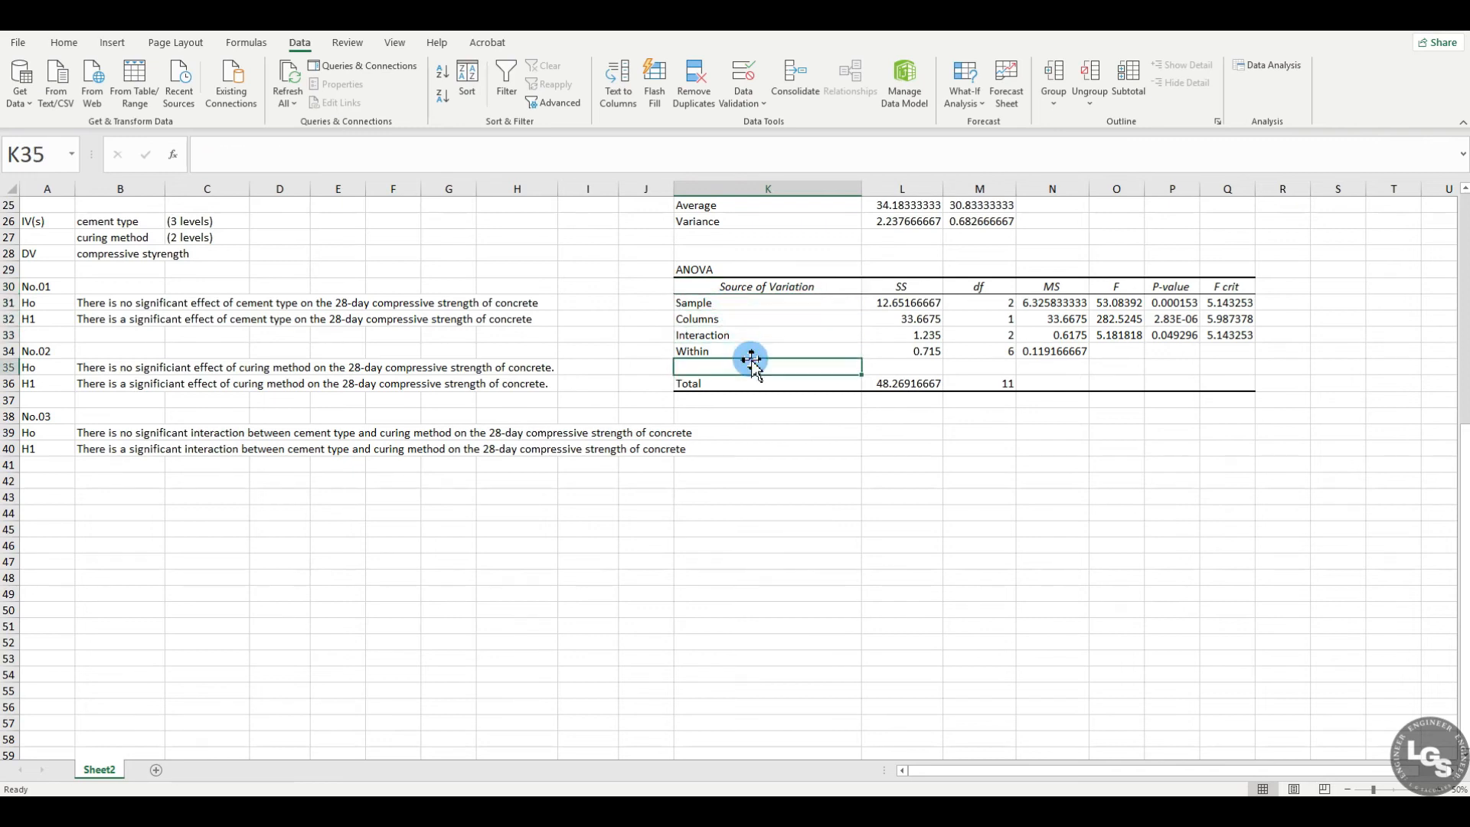
# Step: Review the ANOVA table's SS, df, F, P-value and F crit columns, and look over the whole table
pyautogui.click(897, 289)
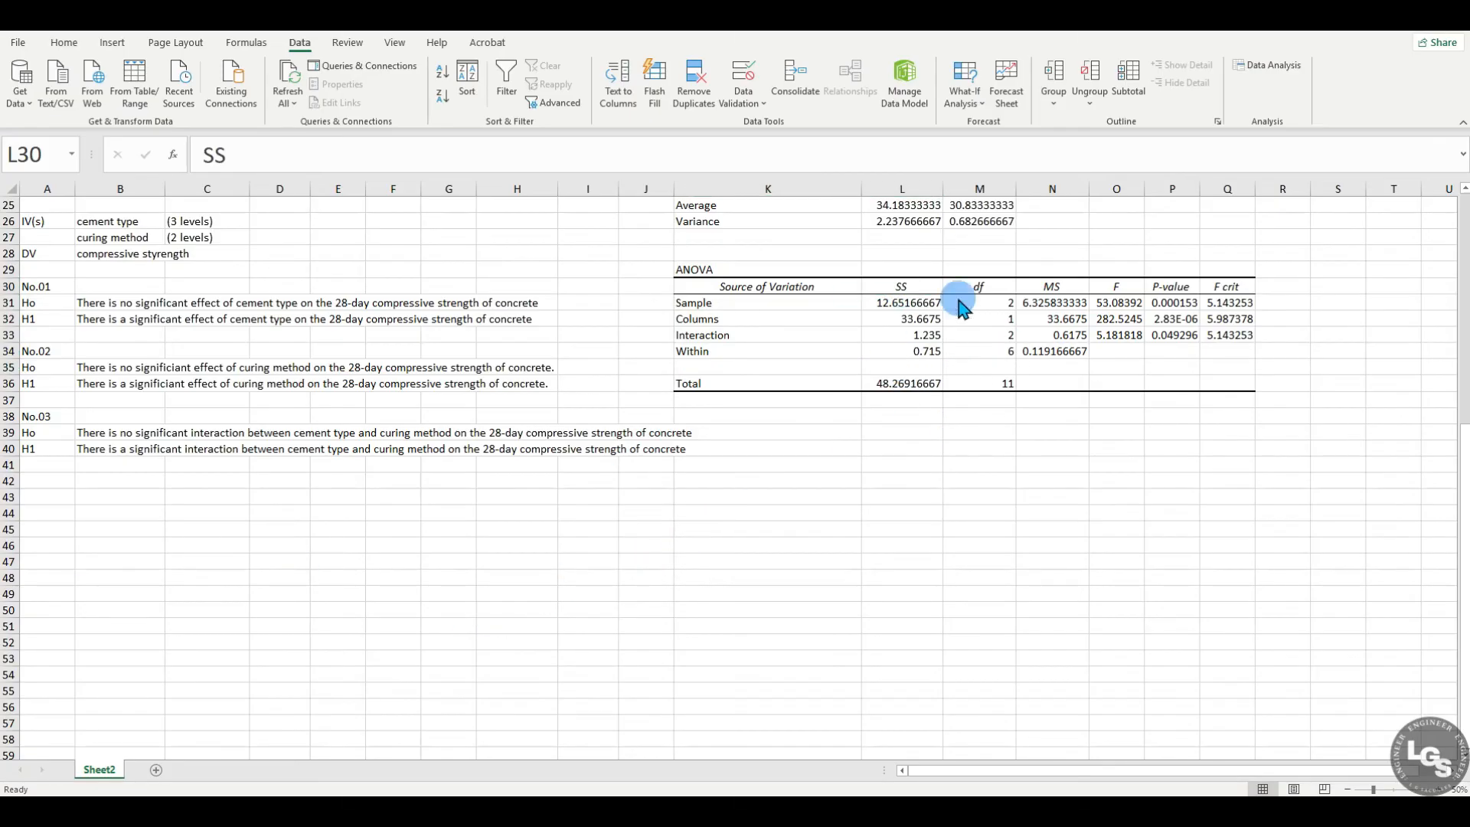
pyautogui.click(989, 288)
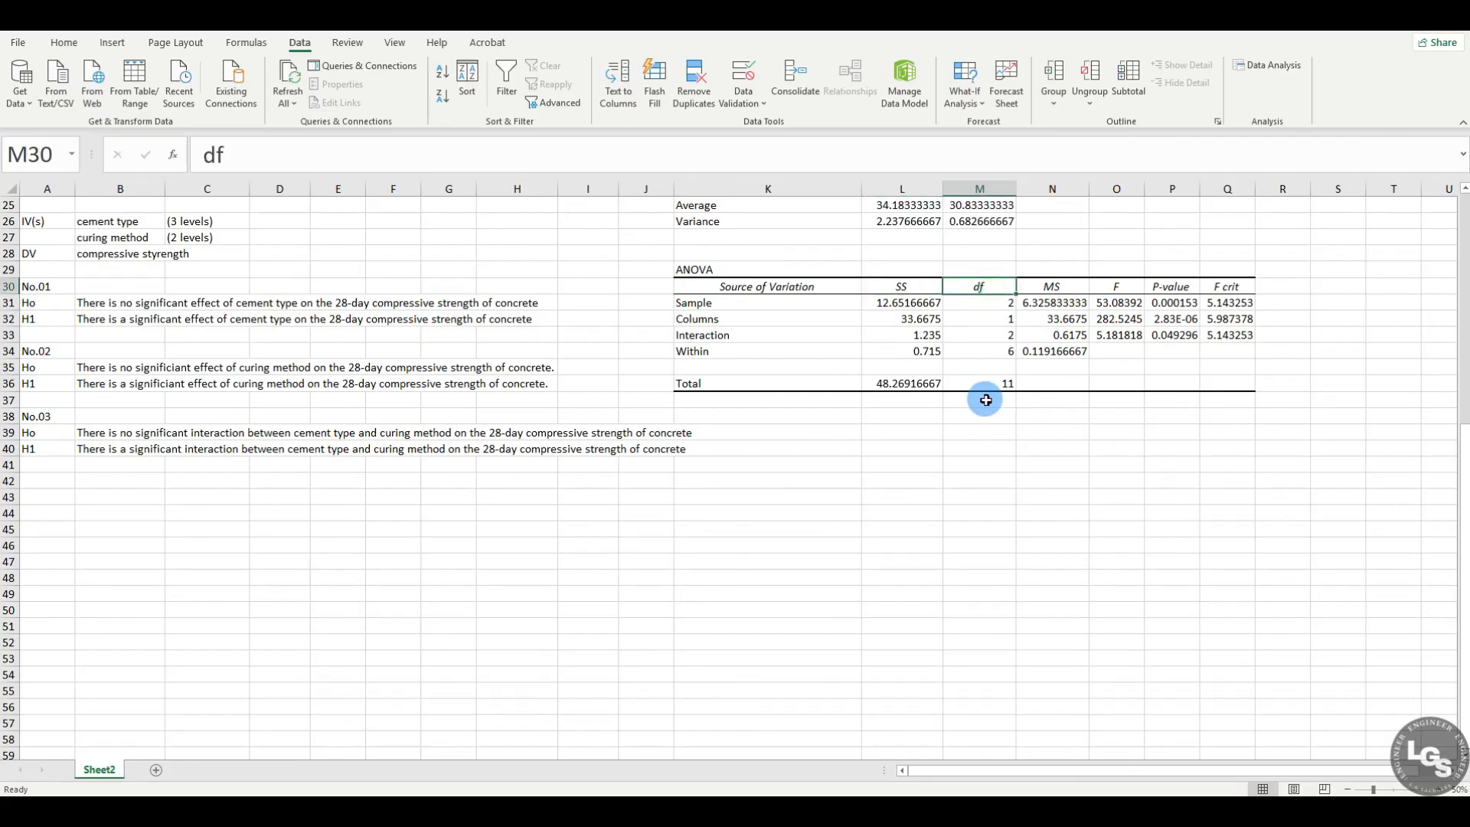
pyautogui.click(1118, 288)
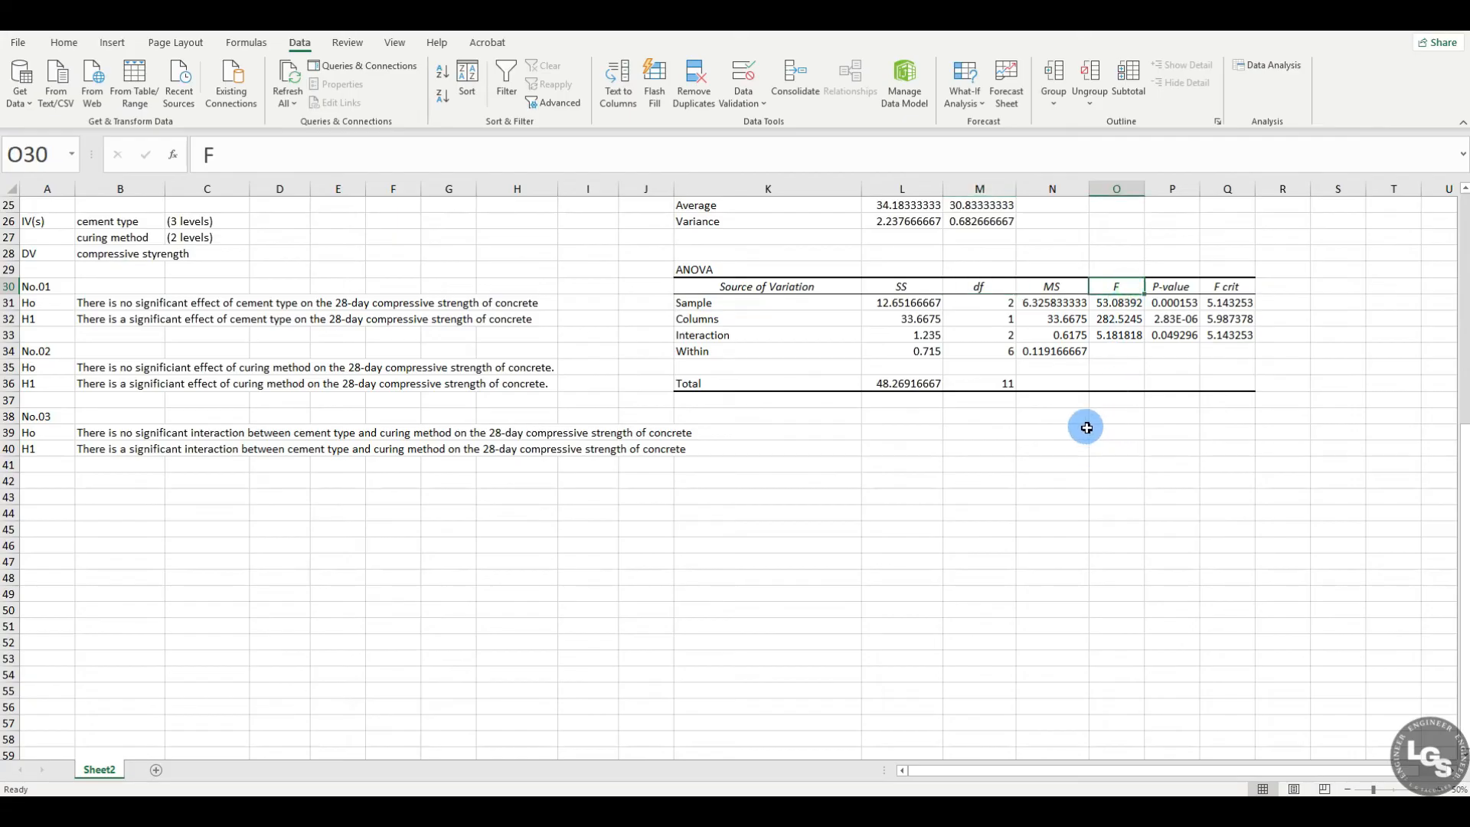
pyautogui.click(1165, 289)
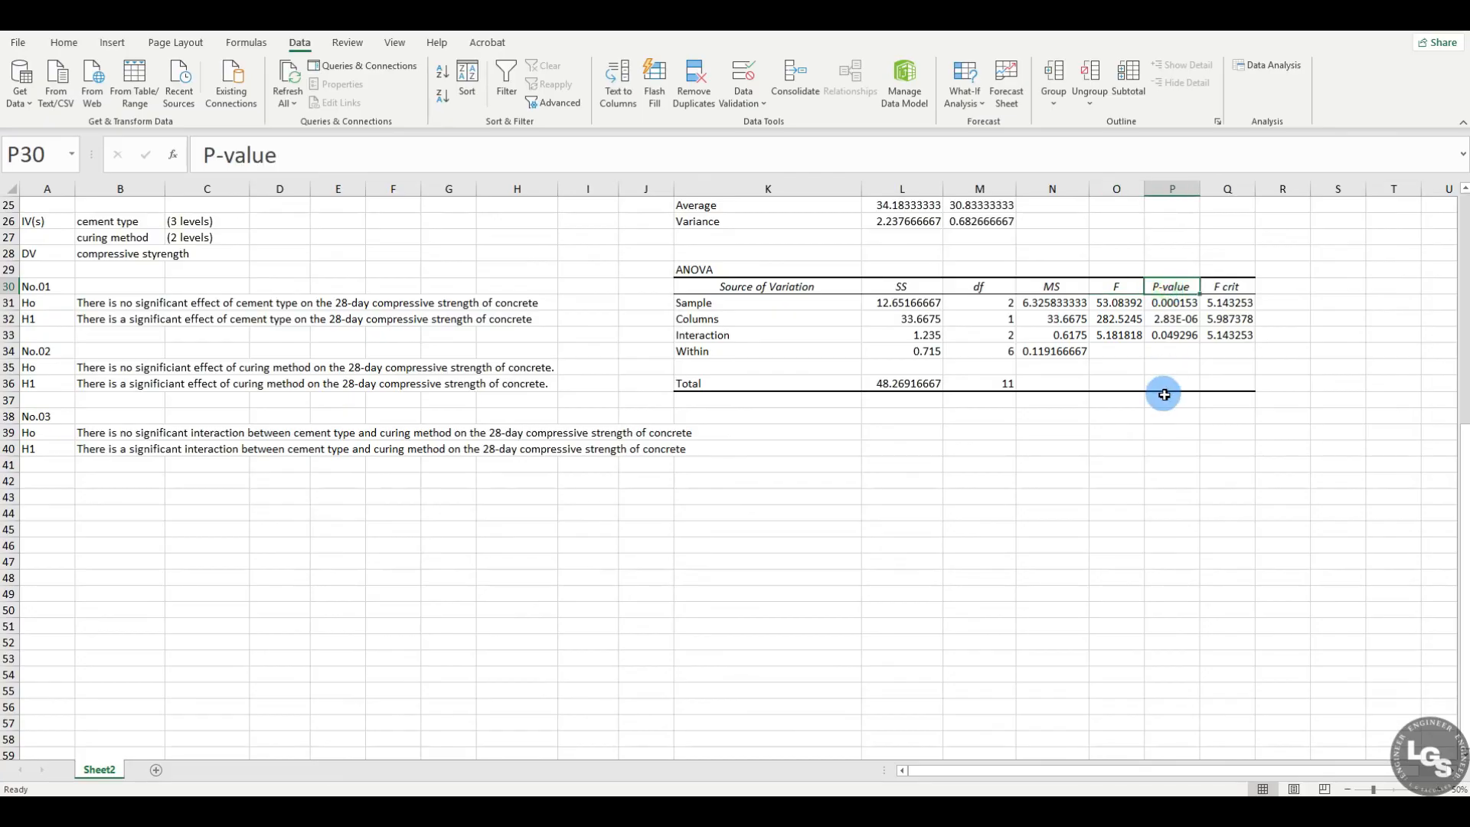
pyautogui.click(1225, 290)
pyautogui.rightClick(1234, 291)
pyautogui.click(1222, 298)
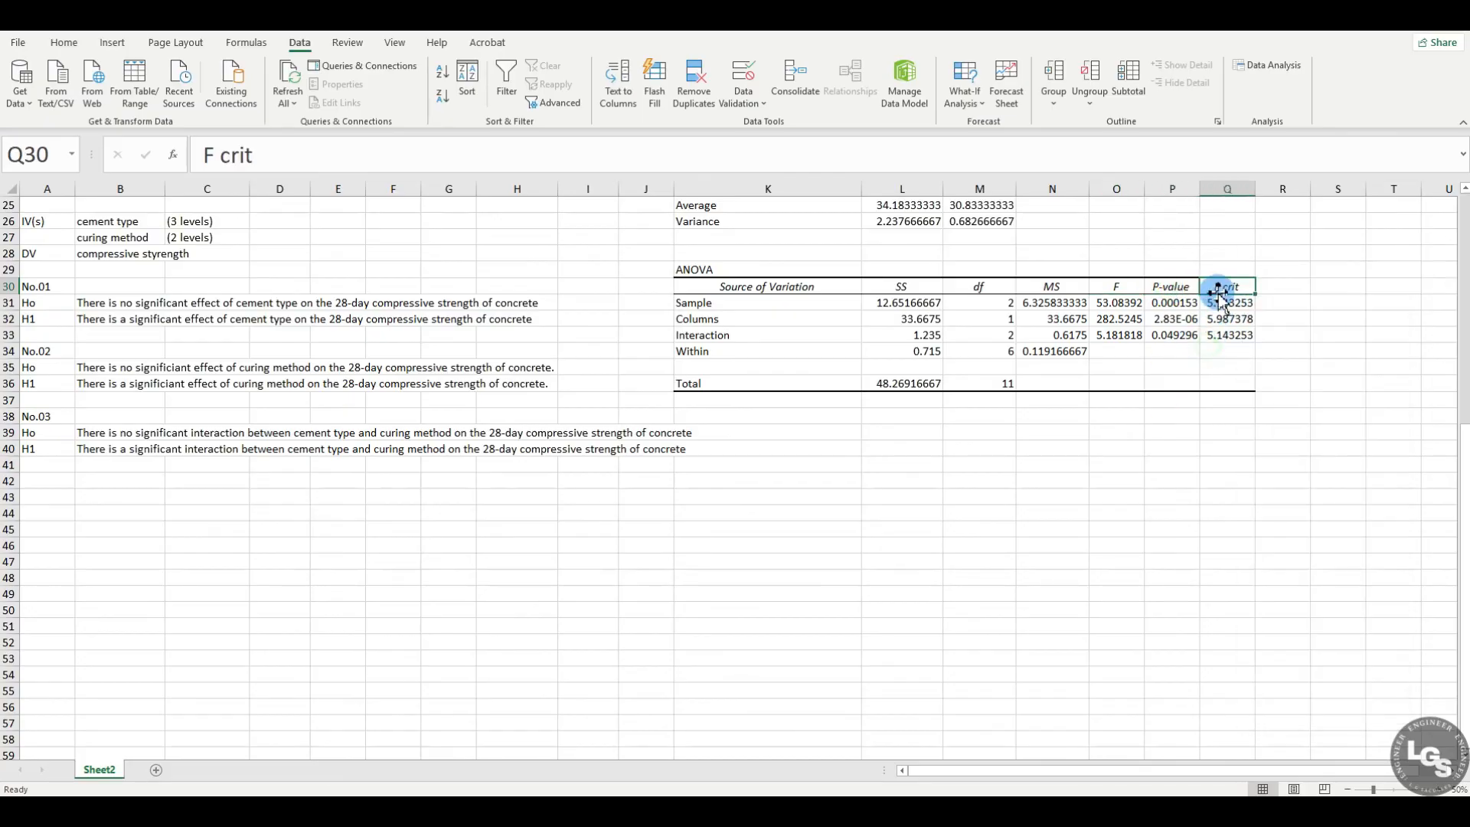
pyautogui.moveTo(728, 269); pyautogui.dragTo(1225, 389)
pyautogui.click(1227, 496)
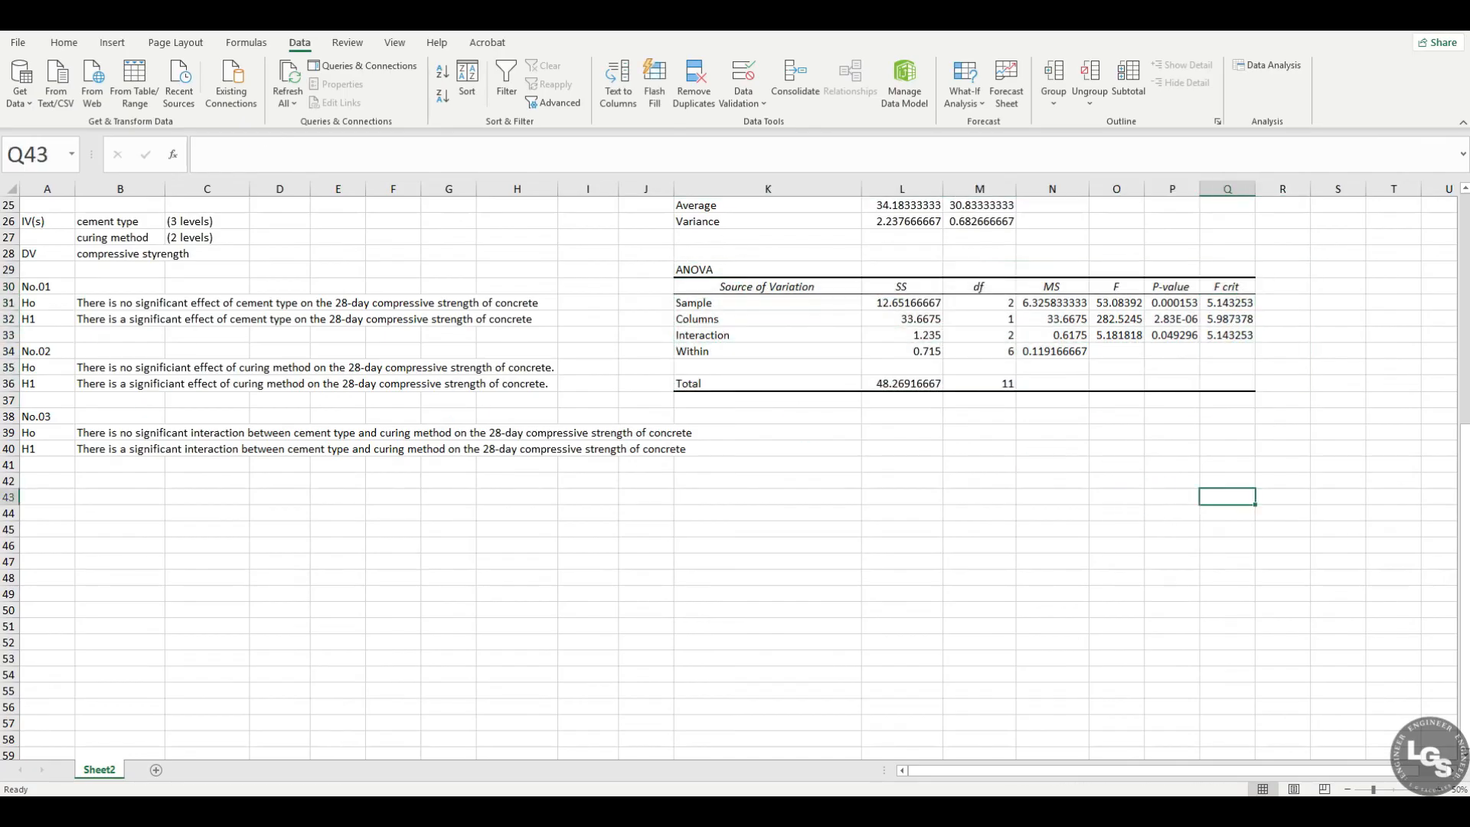
# Step: Check the No.01 null hypothesis against the TYPE 1, TYPE 2 and TYPE 3 rows of the rearranged data
pyautogui.click(44, 302)
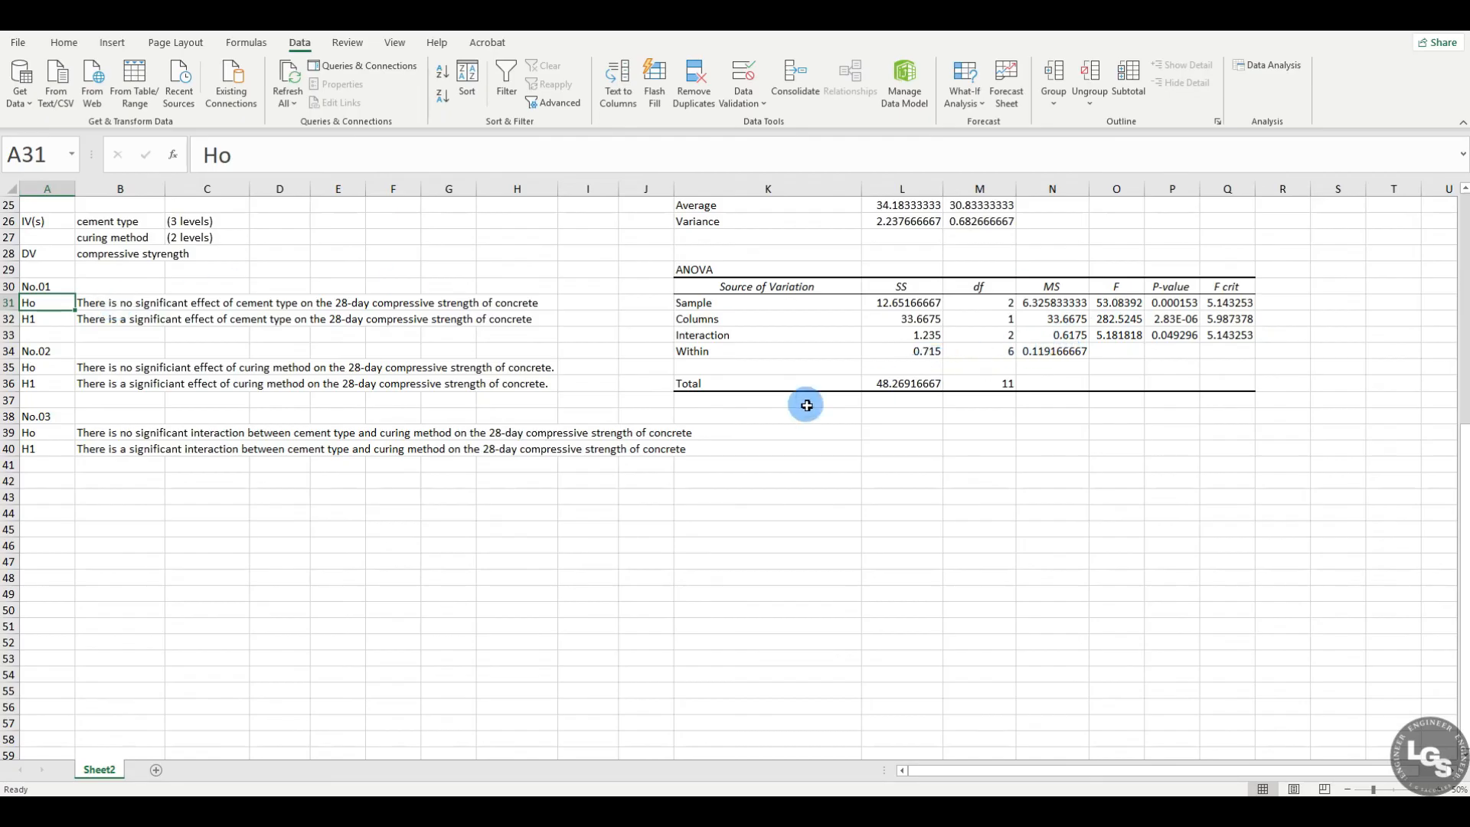
pyautogui.scroll(7, 702, 410)
pyautogui.scroll(1, 691, 422)
pyautogui.moveTo(440, 207); pyautogui.dragTo(590, 312)
pyautogui.click(442, 220)
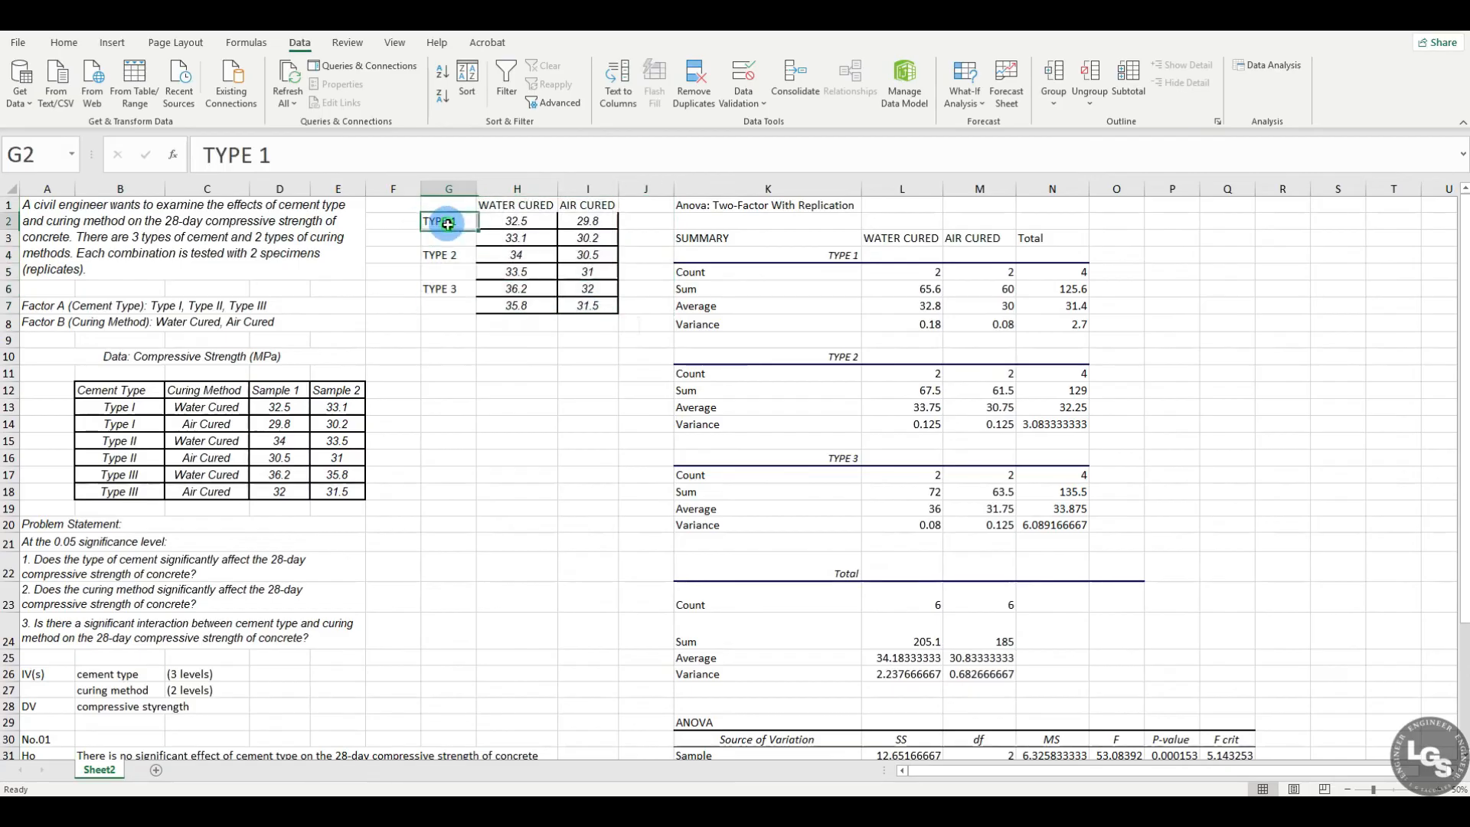
pyautogui.click(450, 254)
pyautogui.click(457, 290)
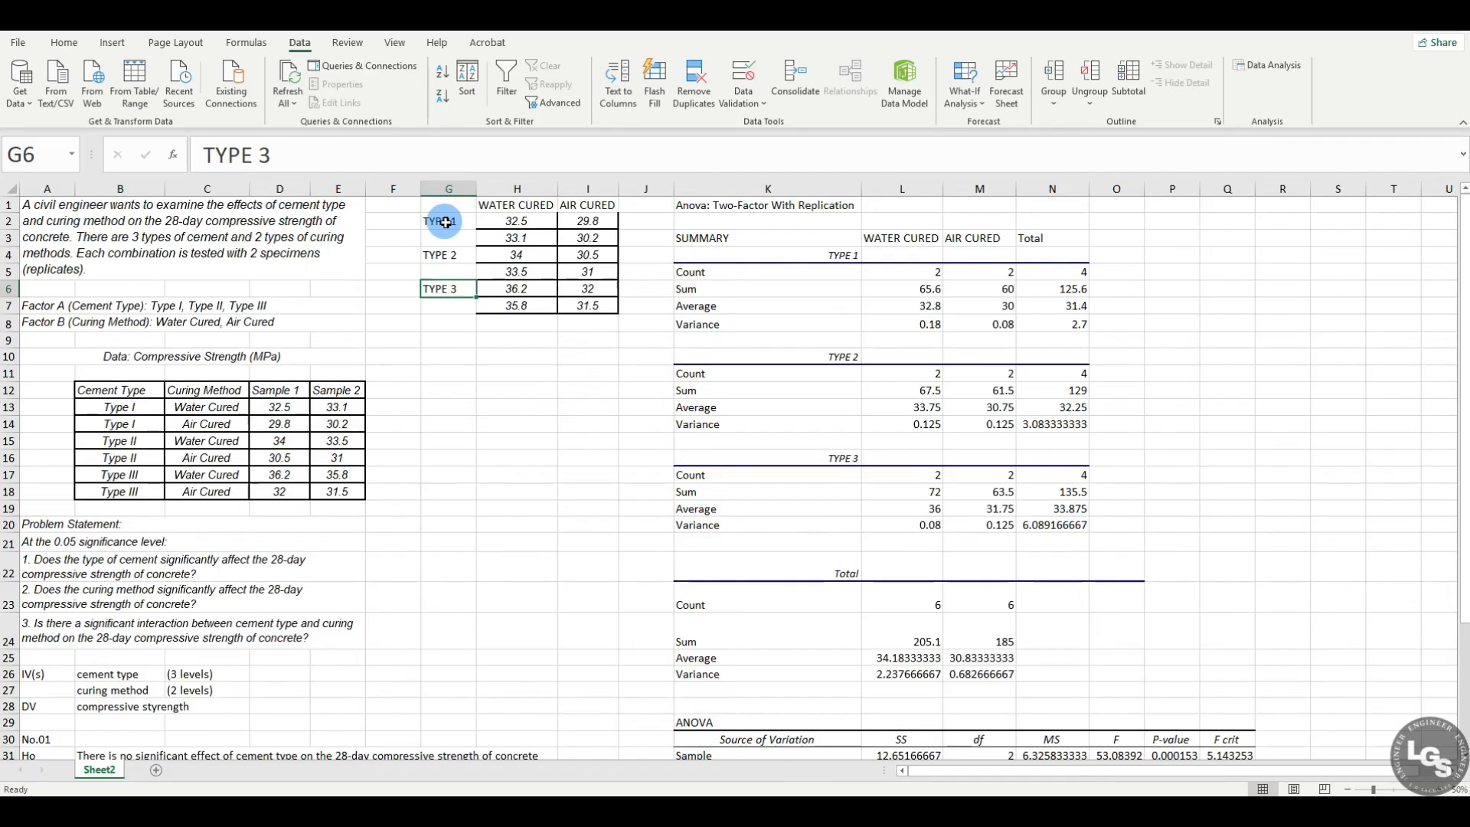
# Step: Highlight the ANOVA table's Sample row in yellow and label it CEMENT TYPE in cell R31
pyautogui.scroll(-3, 483, 430)
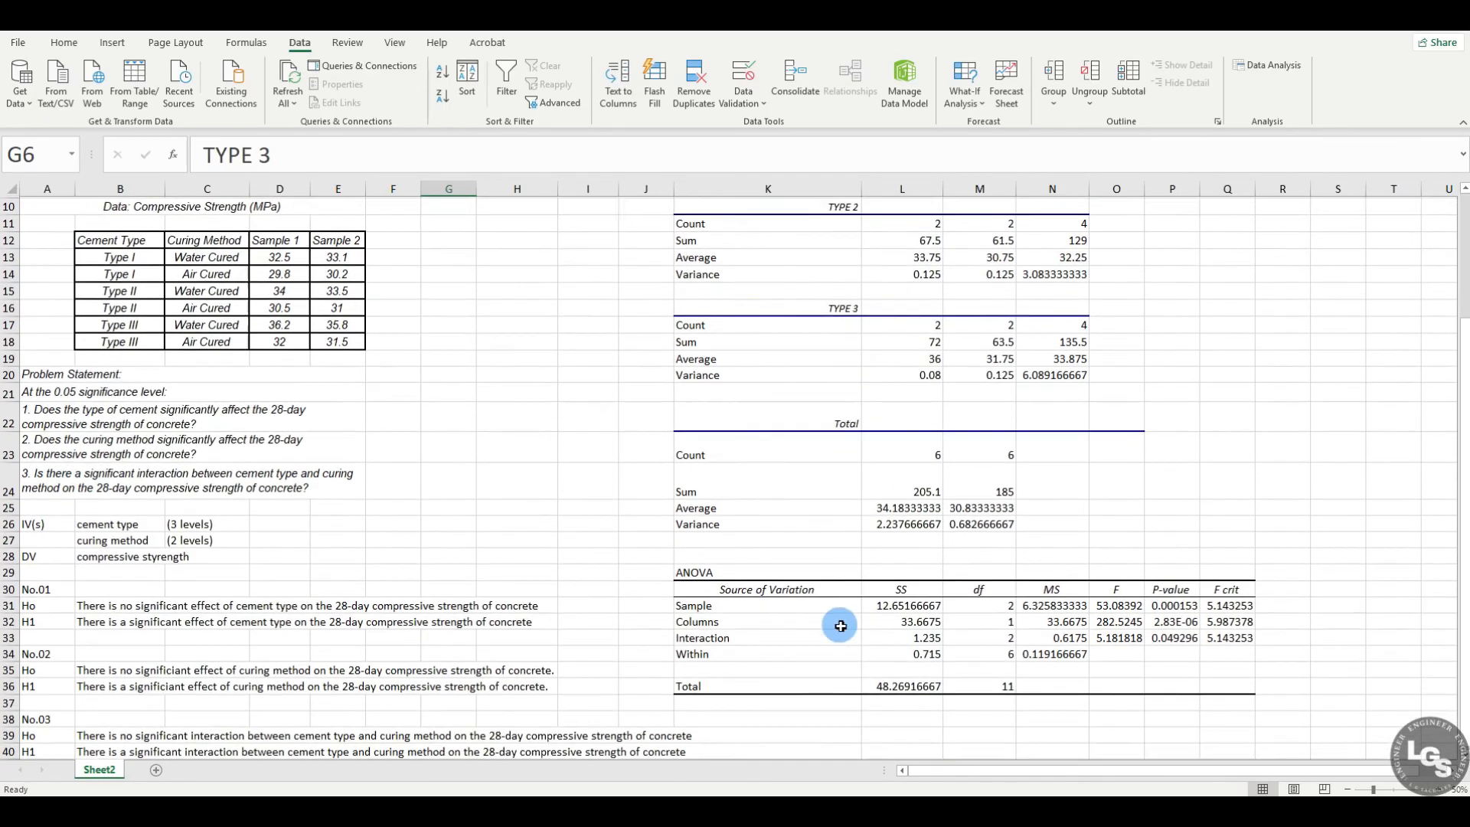
pyautogui.moveTo(749, 612); pyautogui.dragTo(1247, 604)
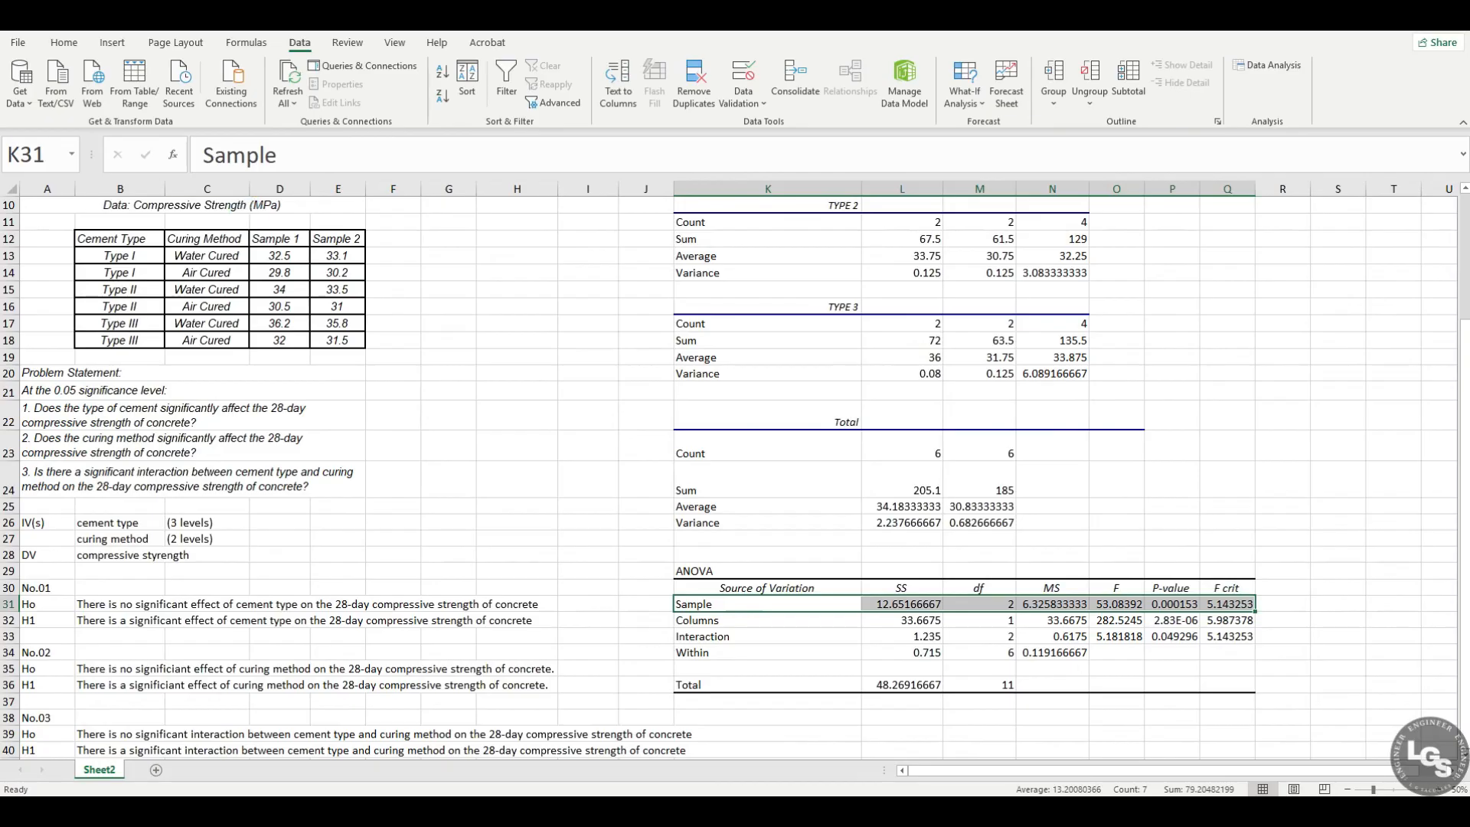
pyautogui.click(64, 42)
pyautogui.click(246, 96)
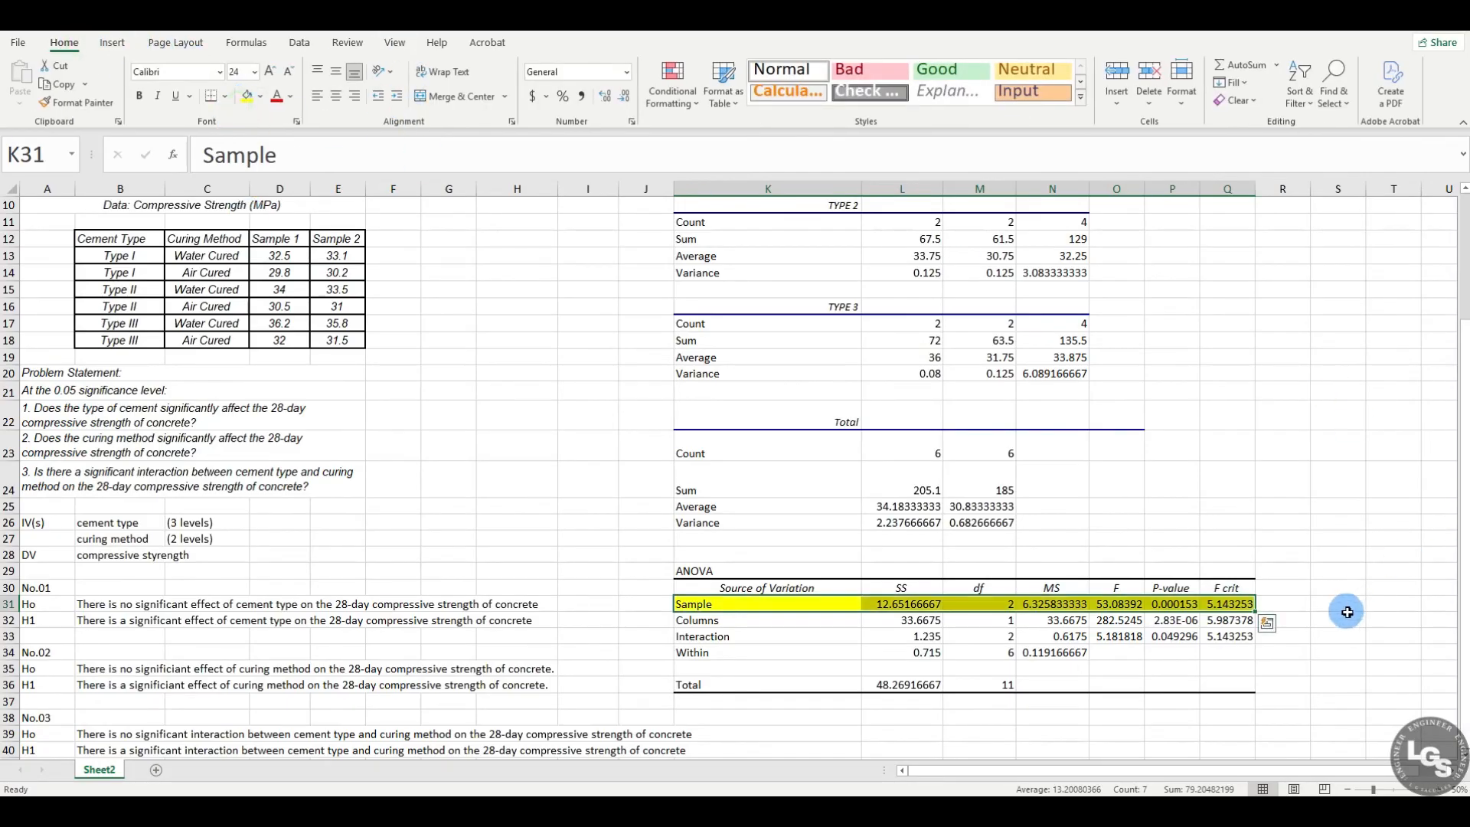
pyautogui.click(1279, 603)
pyautogui.write('CEMENT TYPE')
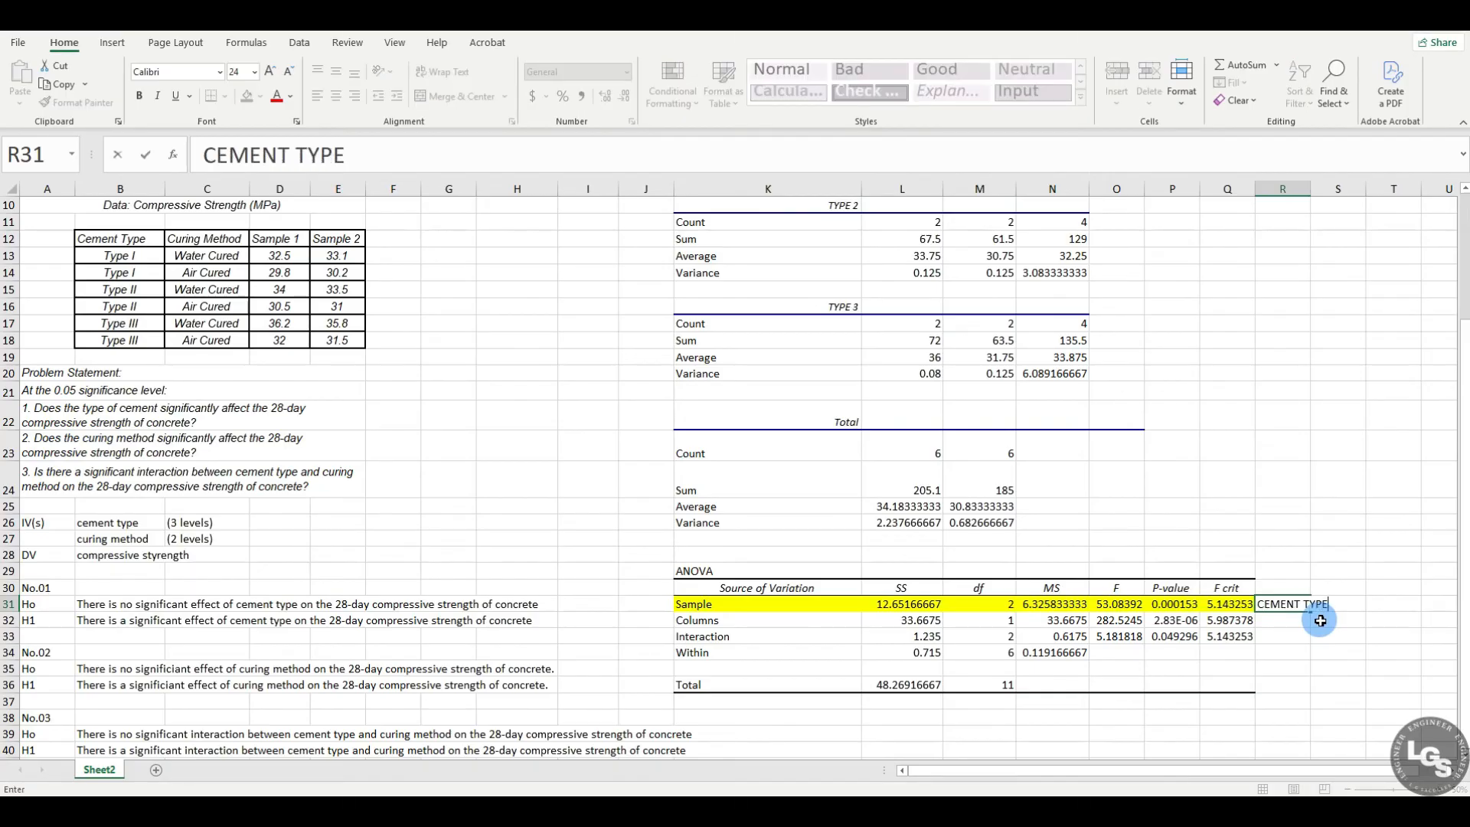
pyautogui.press('Return')
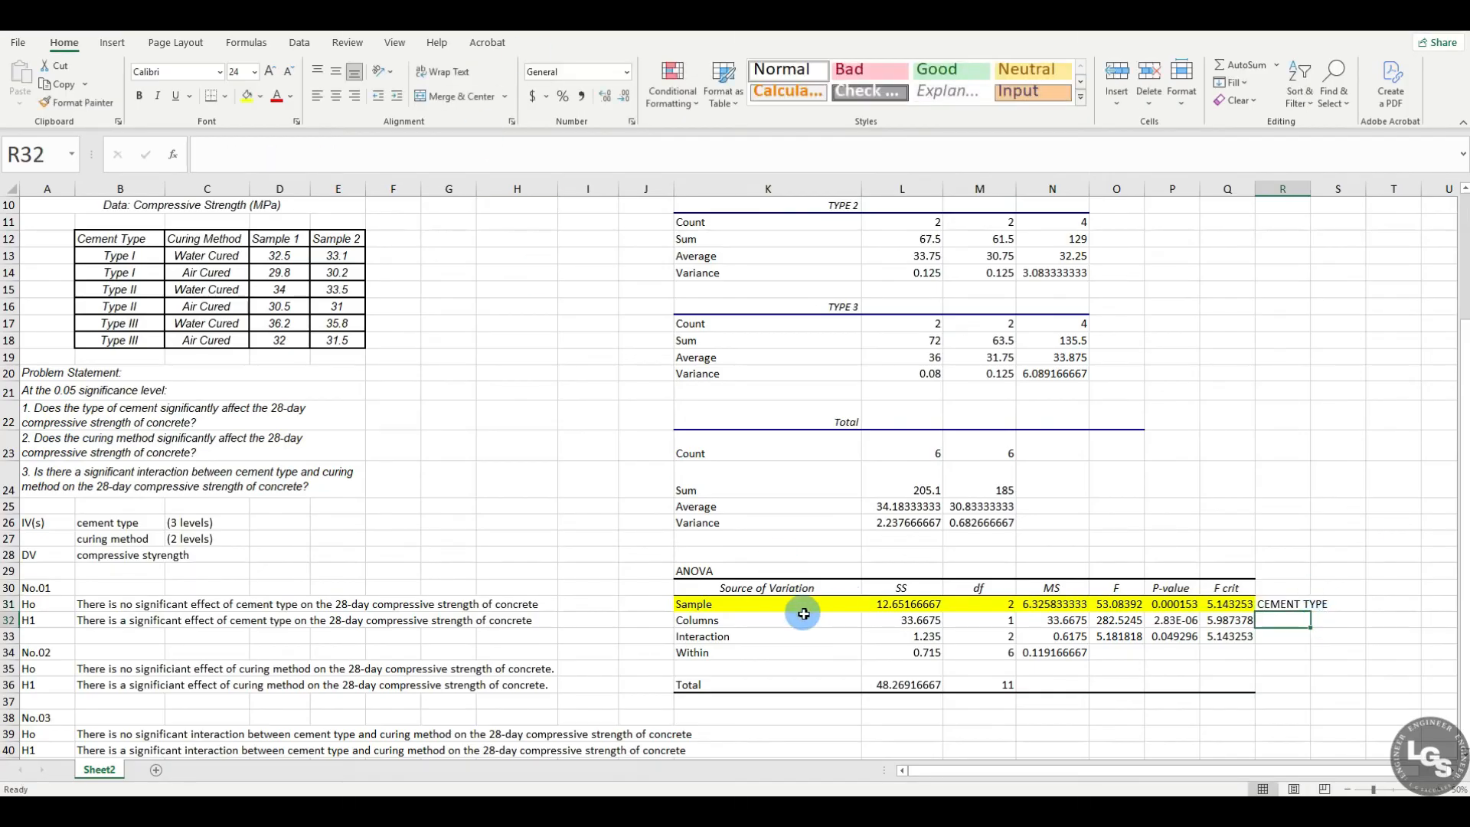
# Step: Fill the ANOVA table's Columns row with the standard green color
pyautogui.moveTo(789, 619); pyautogui.dragTo(1228, 619)
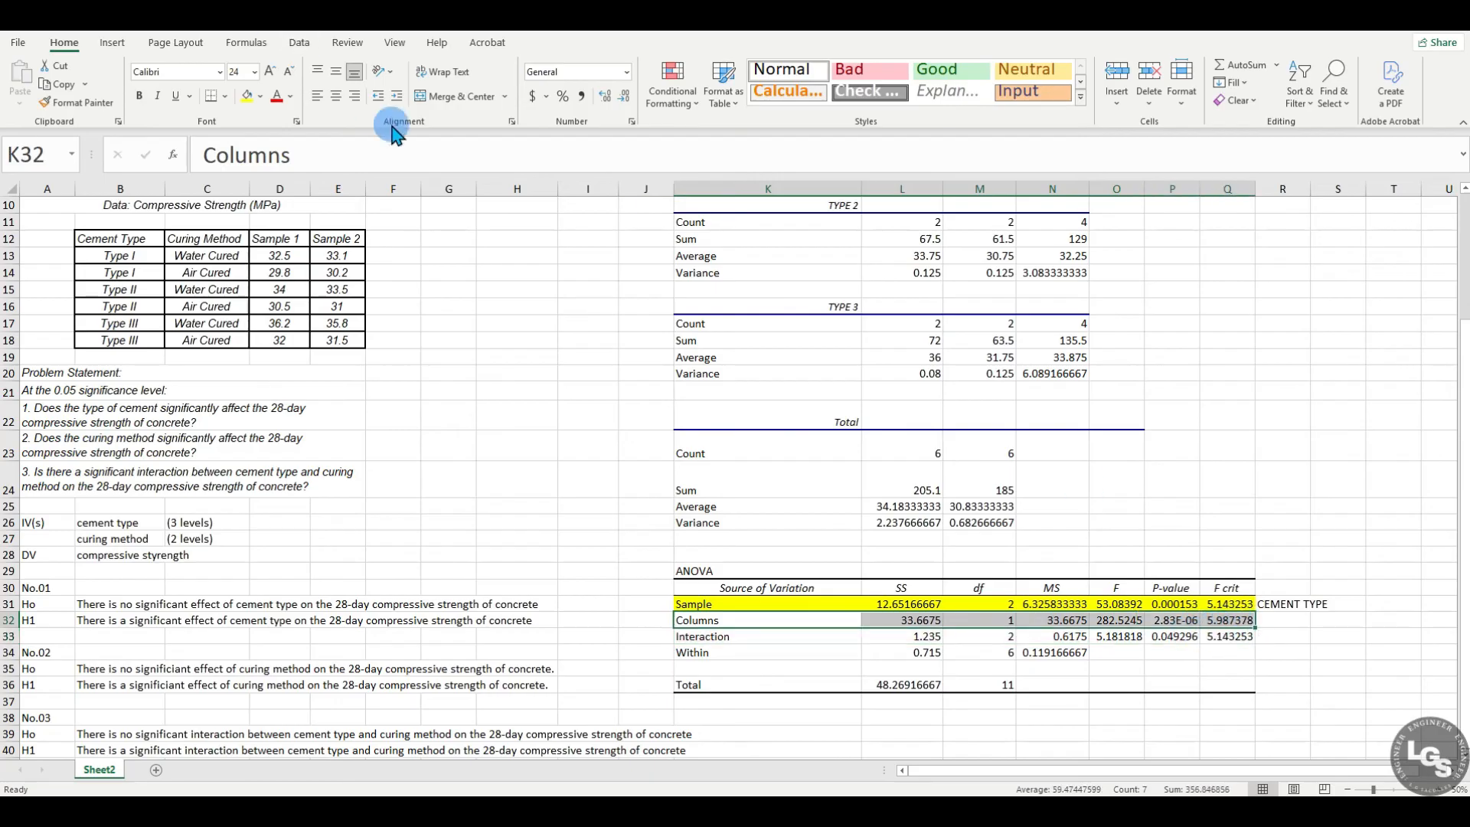
pyautogui.click(261, 95)
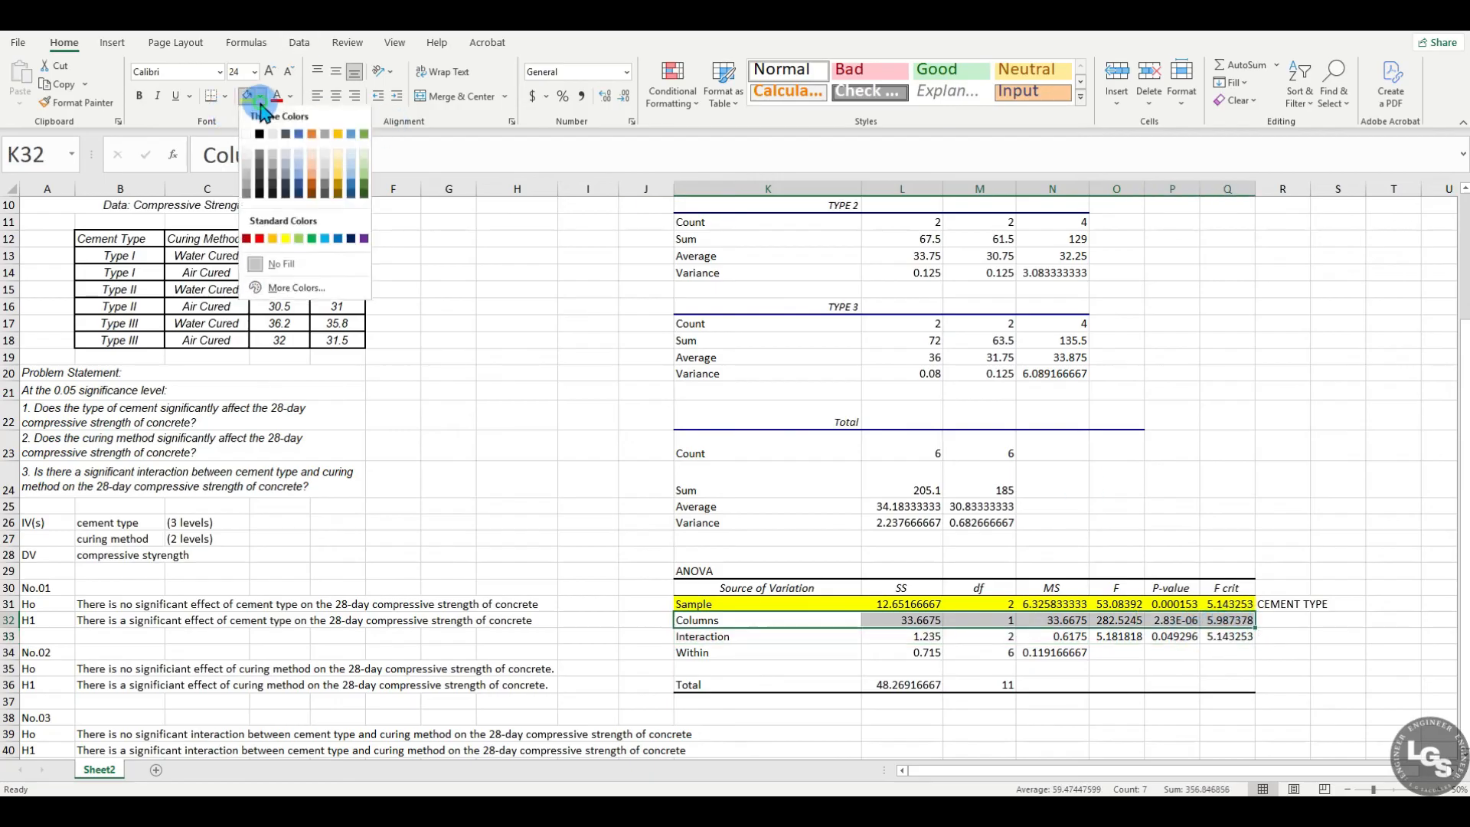
pyautogui.click(313, 244)
pyautogui.click(518, 386)
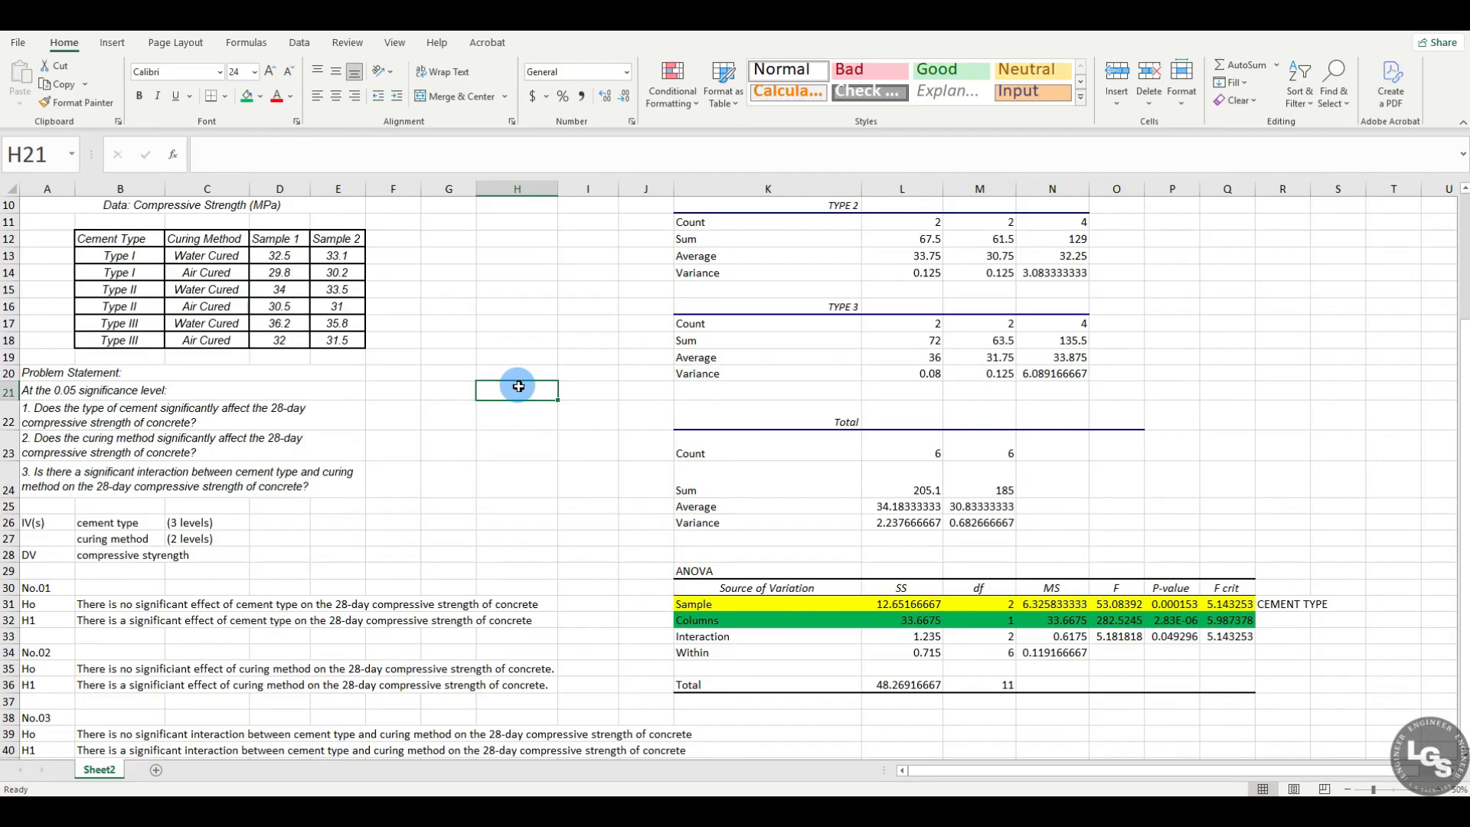
# Step: Check the WATER CURED and AIR CURED data headings, and label the Columns row (CURING METHOD) in cell R32
pyautogui.scroll(3, 518, 387)
pyautogui.click(517, 205)
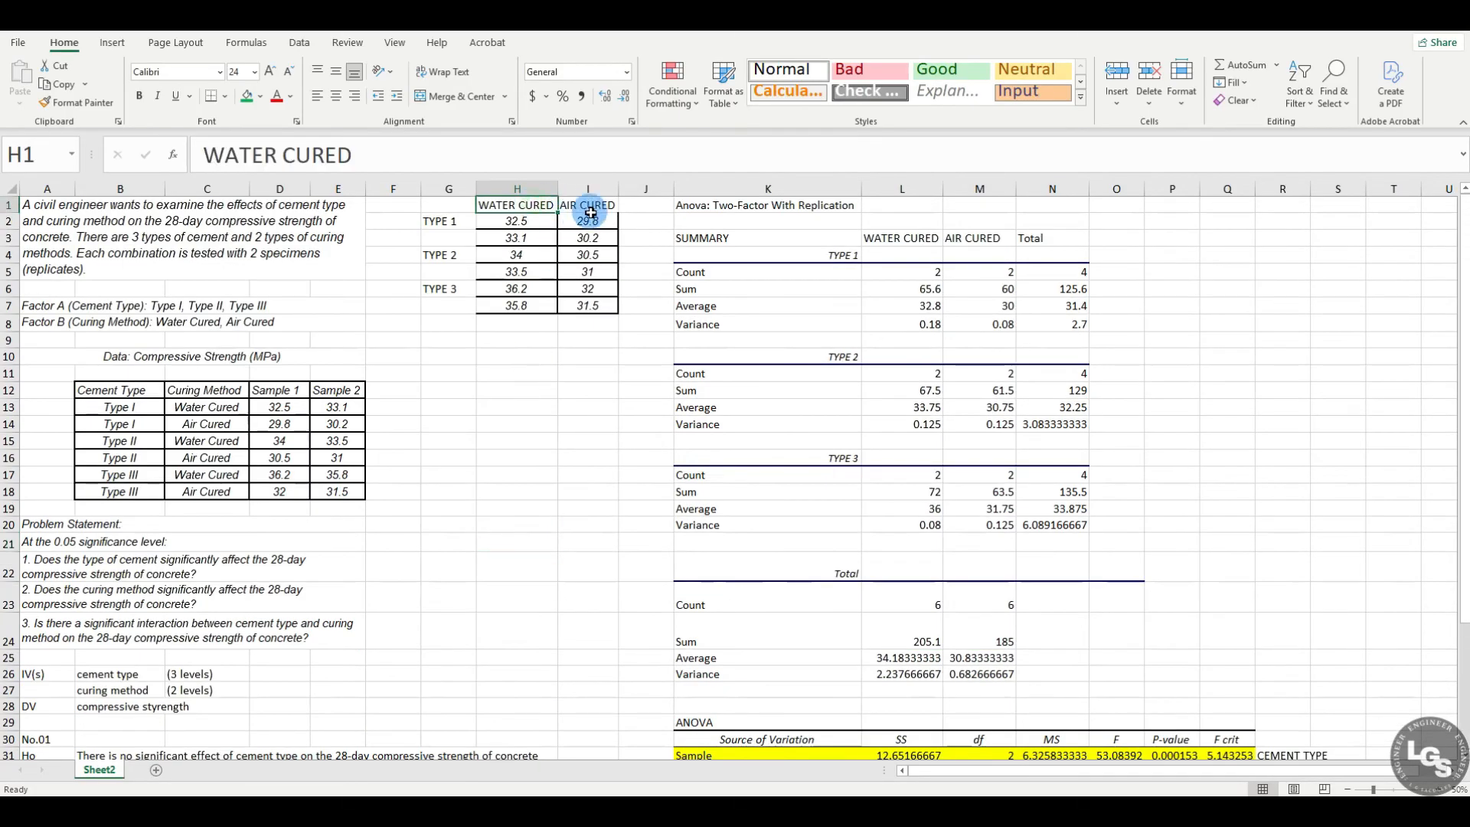
pyautogui.click(589, 205)
pyautogui.scroll(-5, 593, 410)
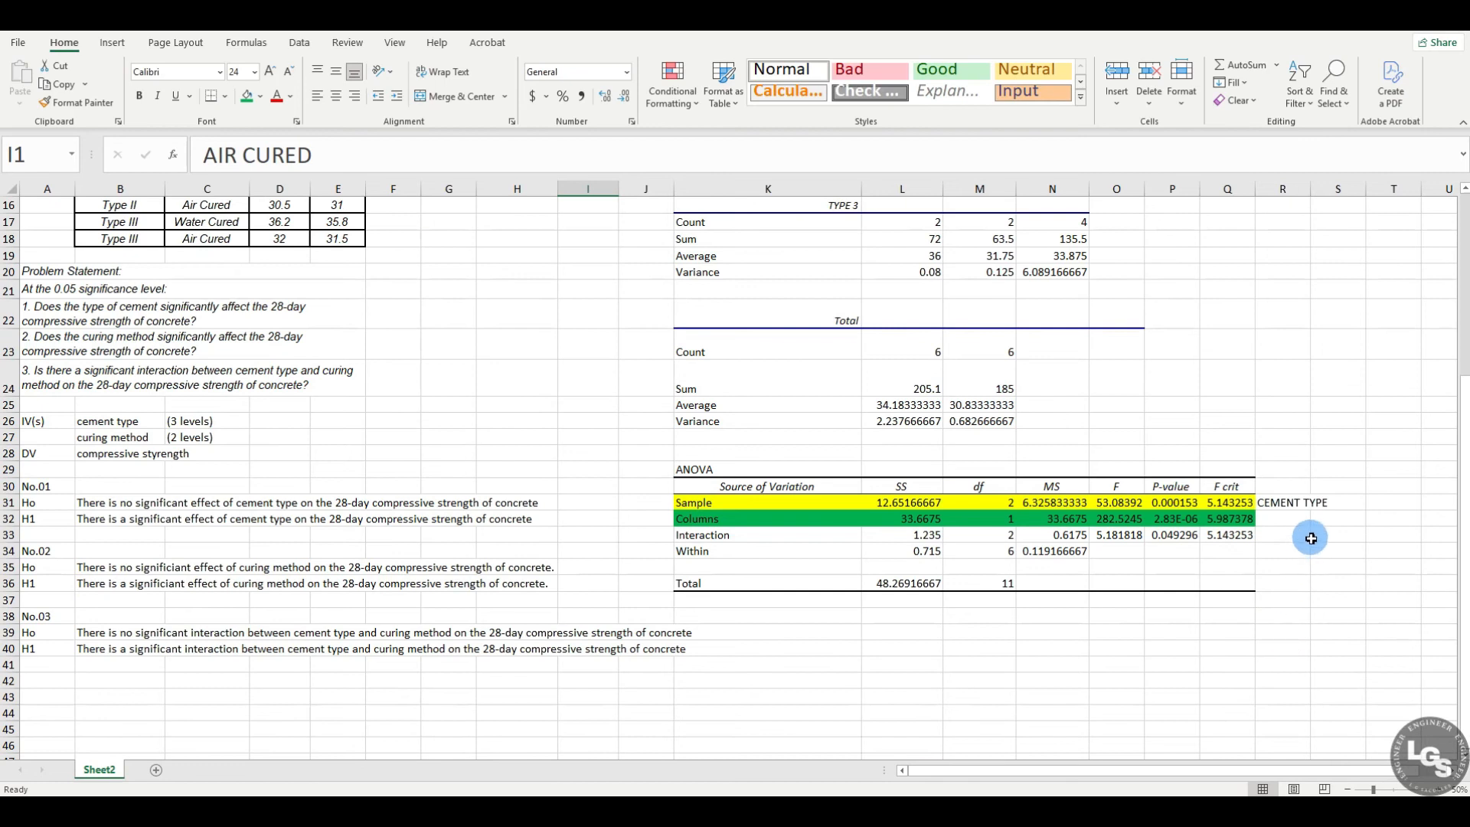
pyautogui.click(1286, 519)
pyautogui.write('(')
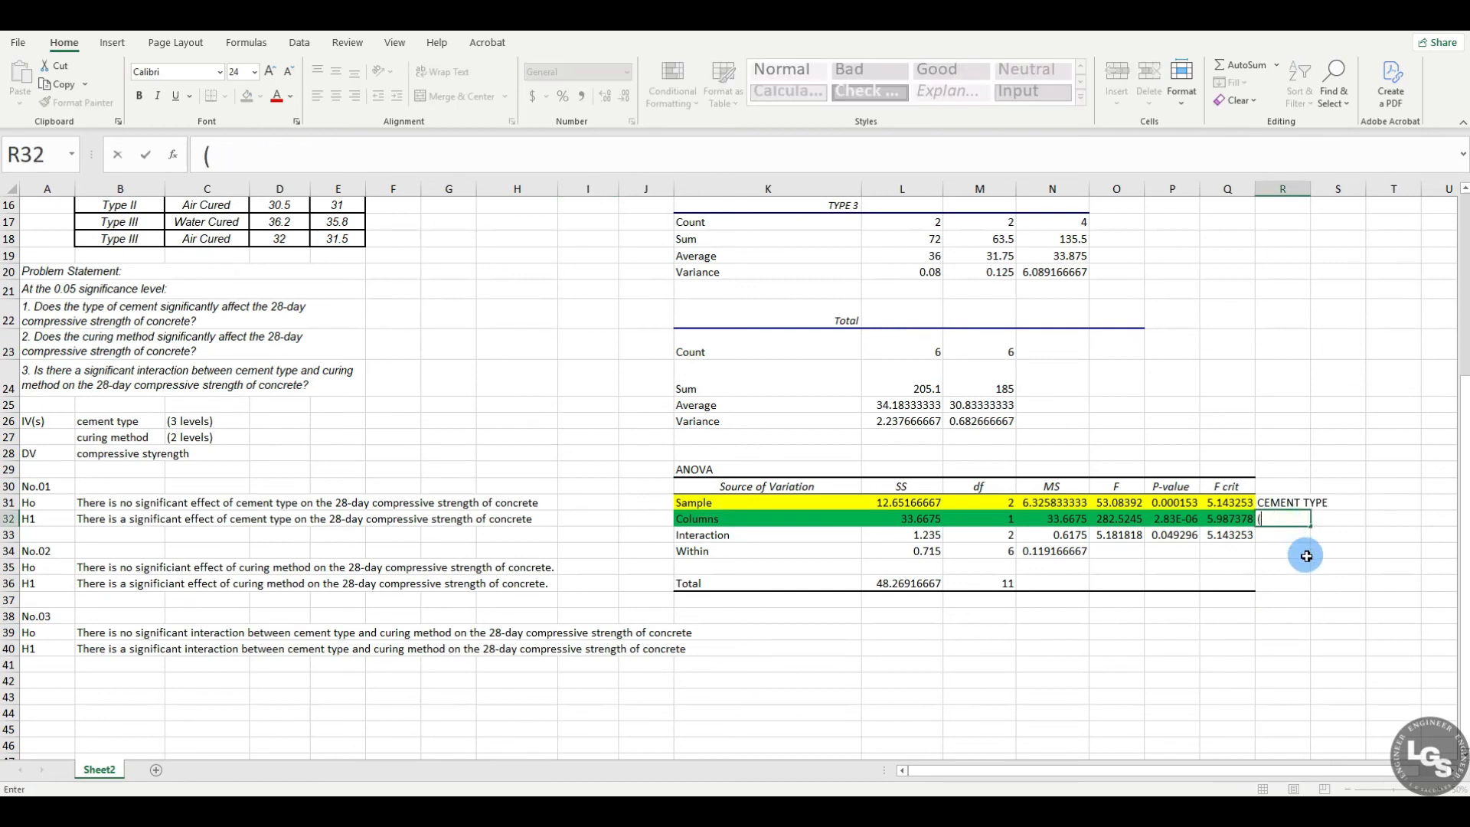
pyautogui.write('CURING METHOD)')
pyautogui.press('Return')
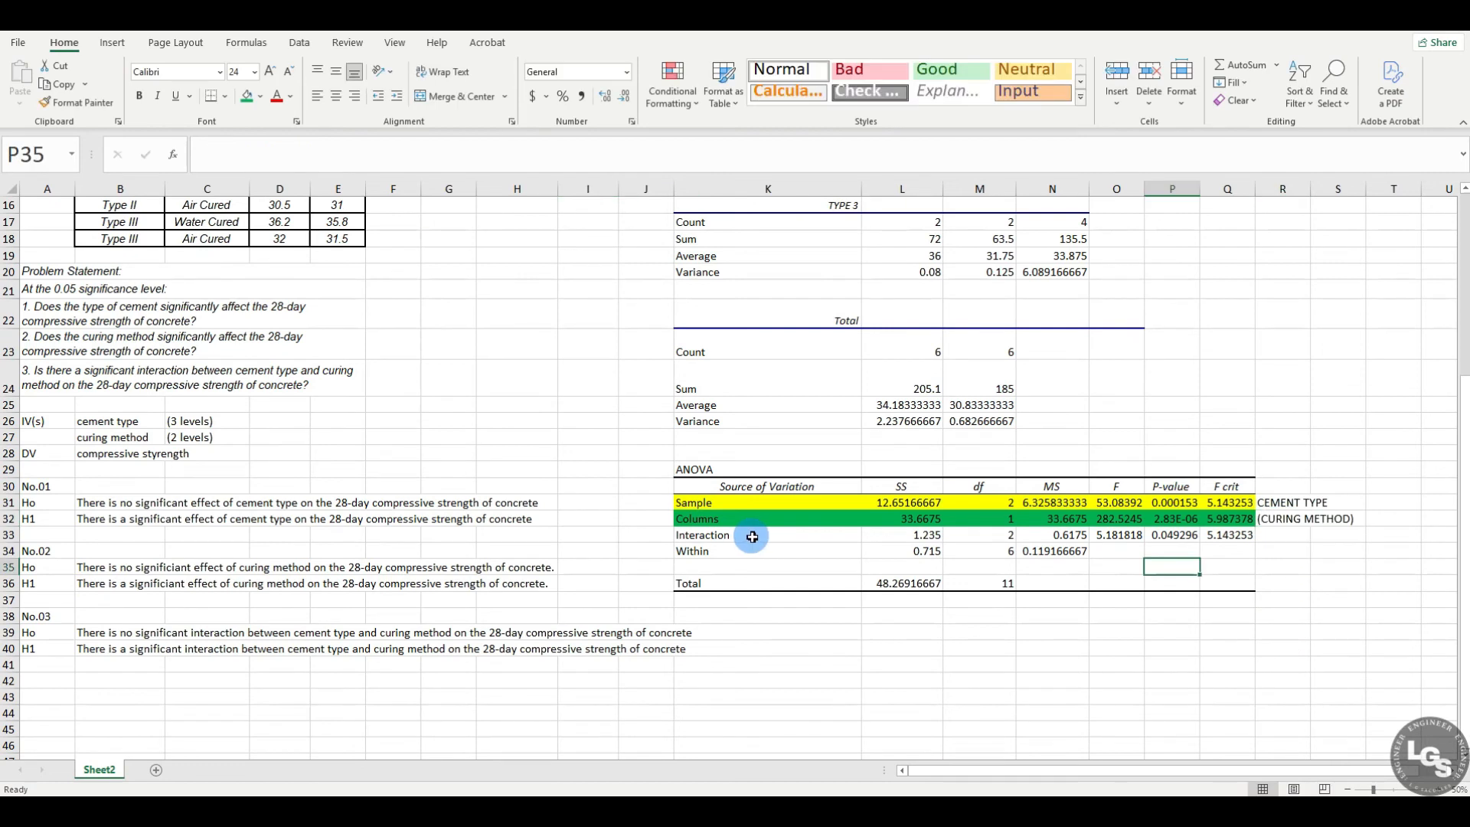
# Step: Fill the ANOVA table's Interaction row with light green
pyautogui.moveTo(754, 534); pyautogui.dragTo(1234, 534)
pyautogui.click(261, 96)
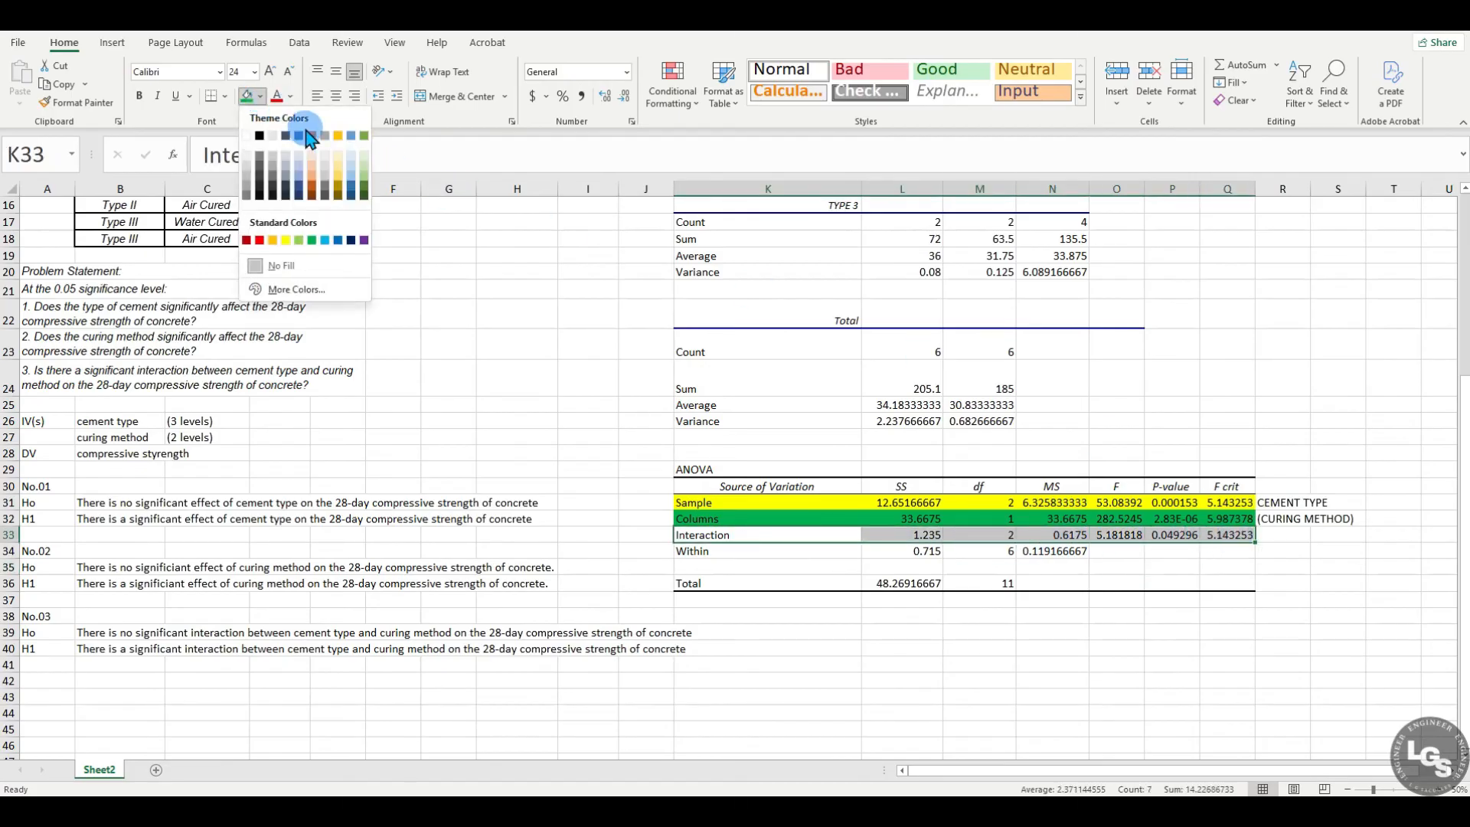
pyautogui.click(300, 241)
pyautogui.click(1332, 566)
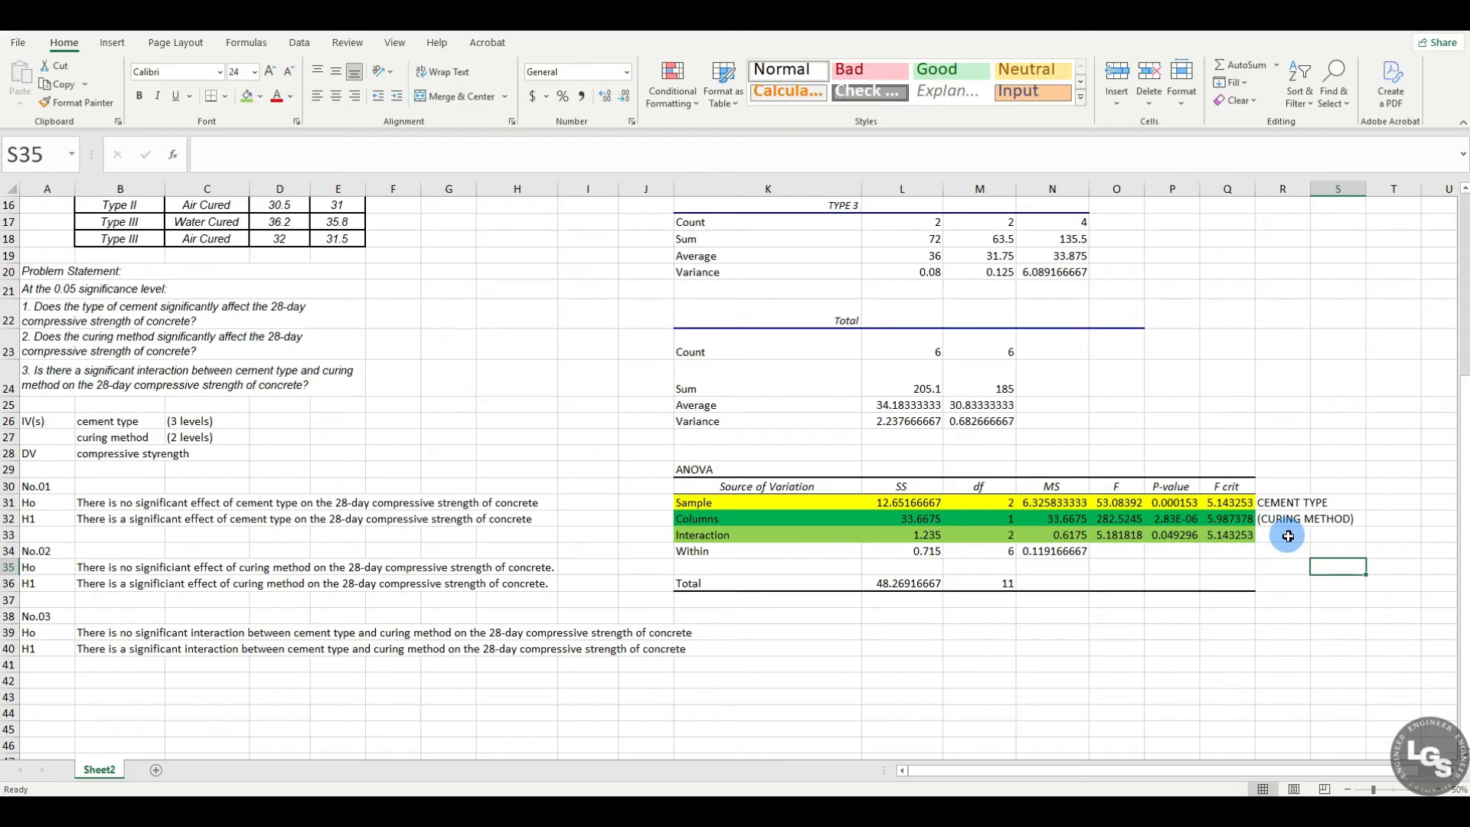
pyautogui.rightClick(1284, 598)
pyautogui.press('Escape')
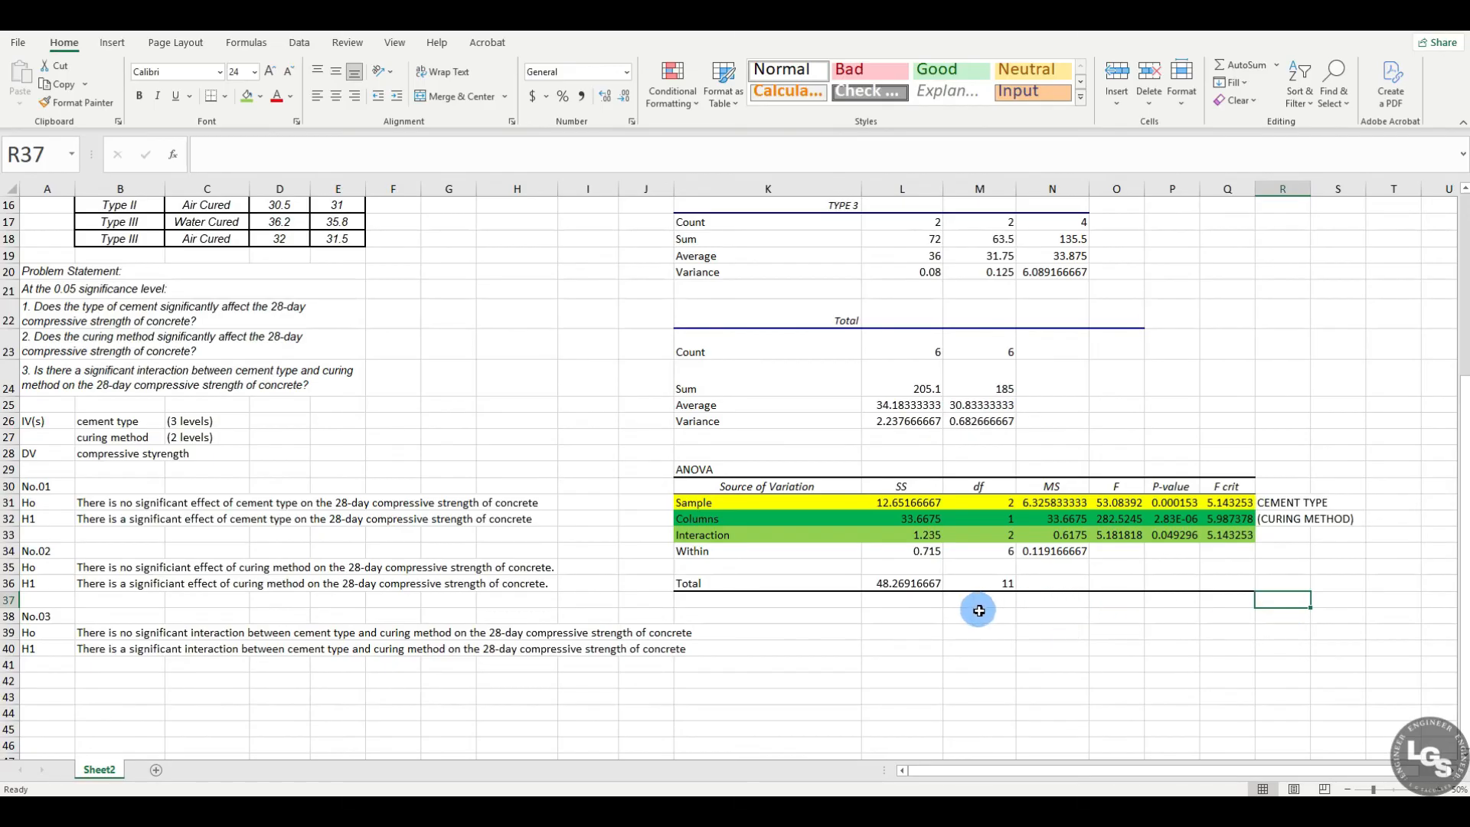
# Step: Enter the heading DECISION in cell L38 below the ANOVA table and No.01 in the cell beneath it
pyautogui.click(888, 649)
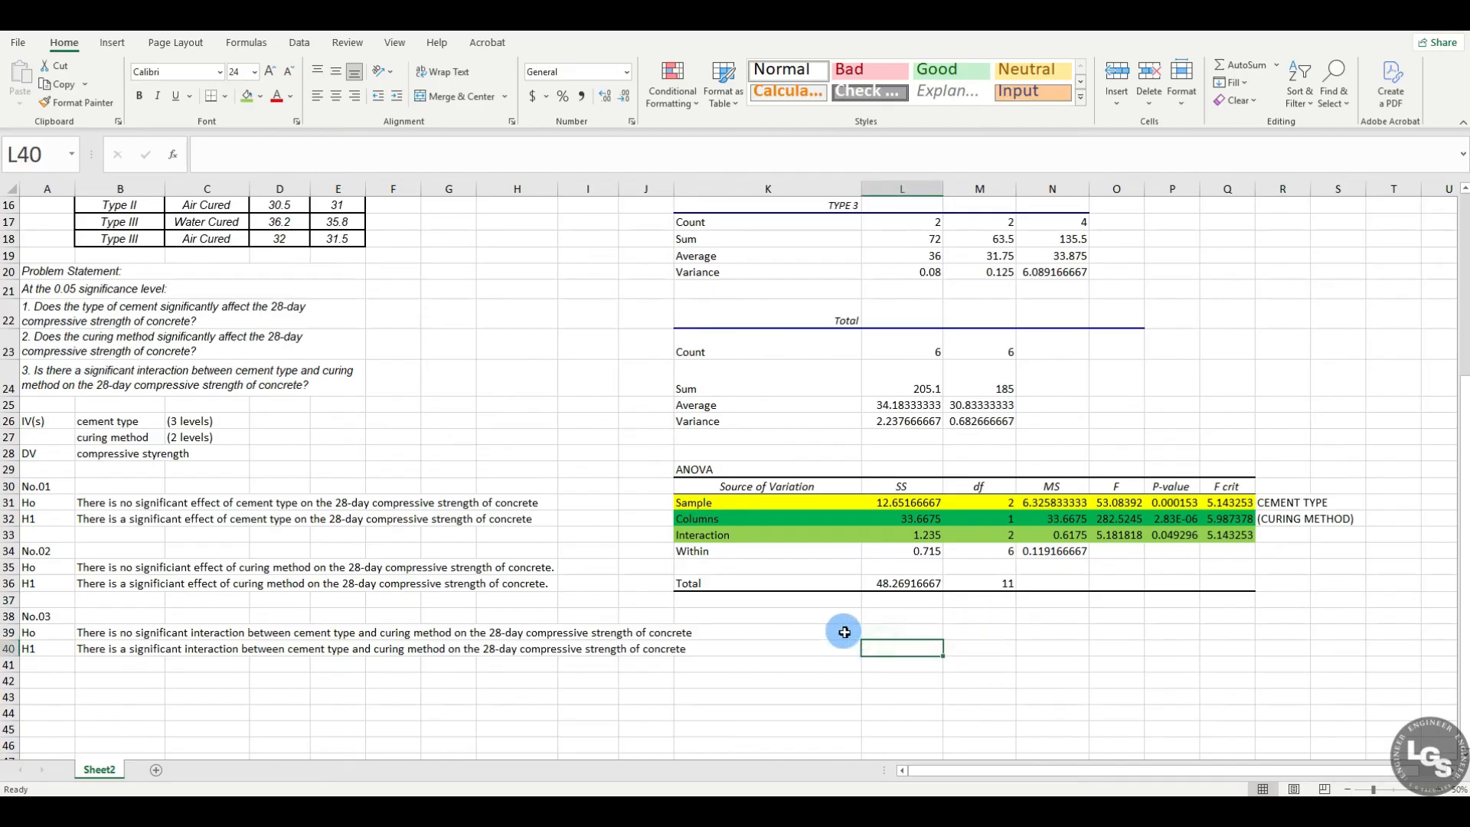
pyautogui.click(811, 632)
pyautogui.click(901, 617)
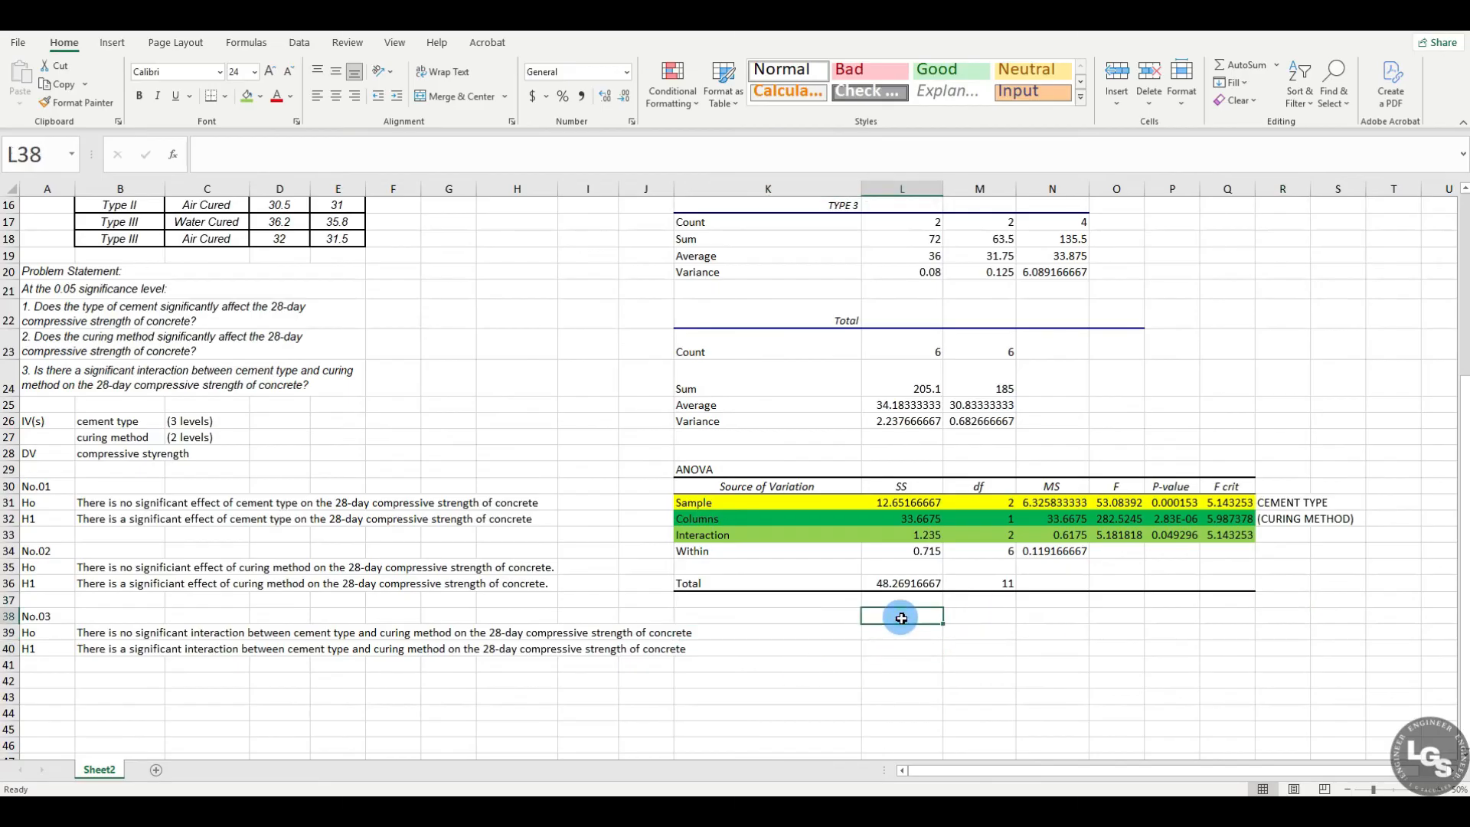
pyautogui.write('DECISION')
pyautogui.press('Return')
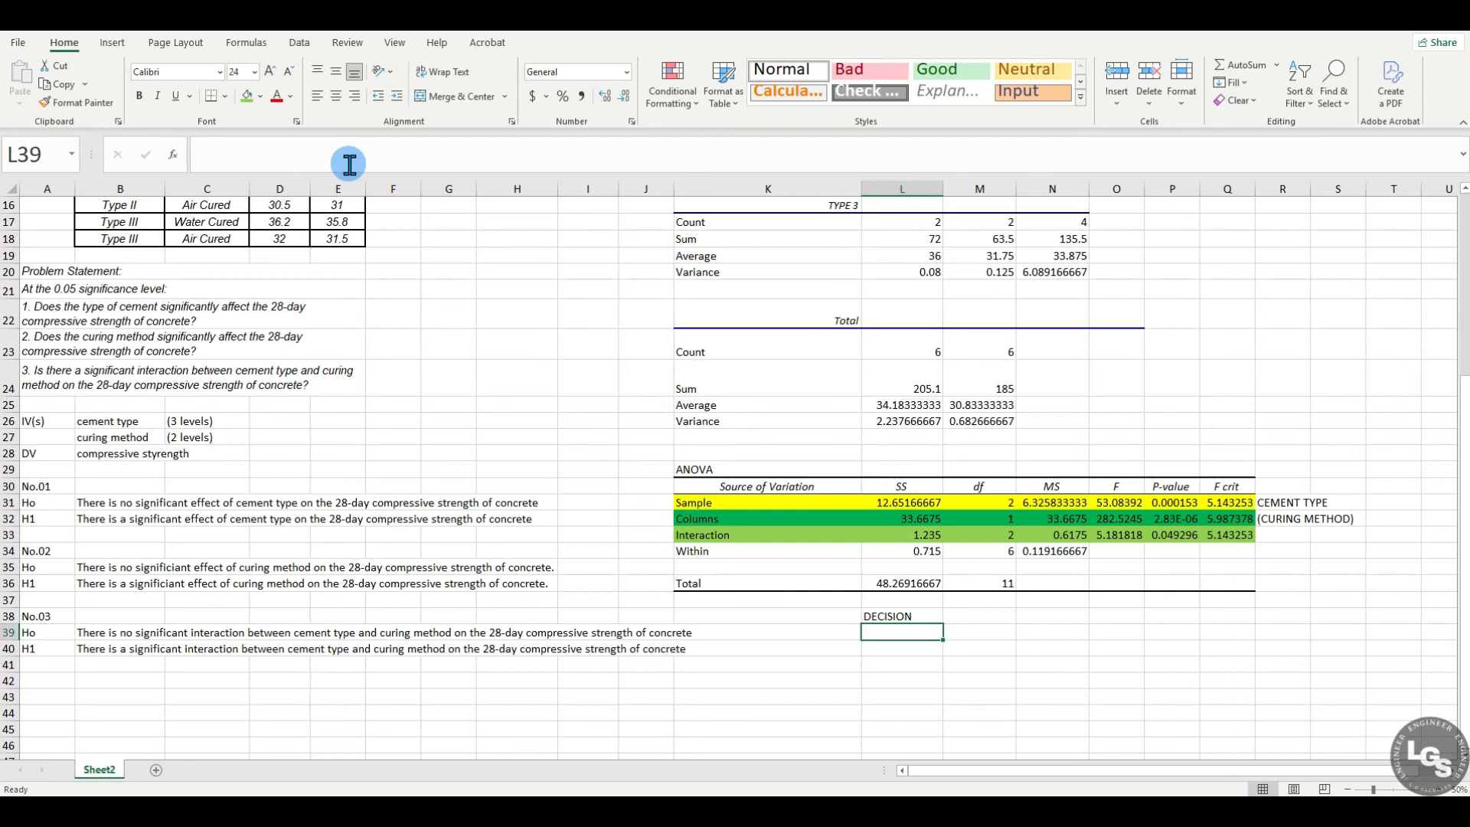
pyautogui.write('n')
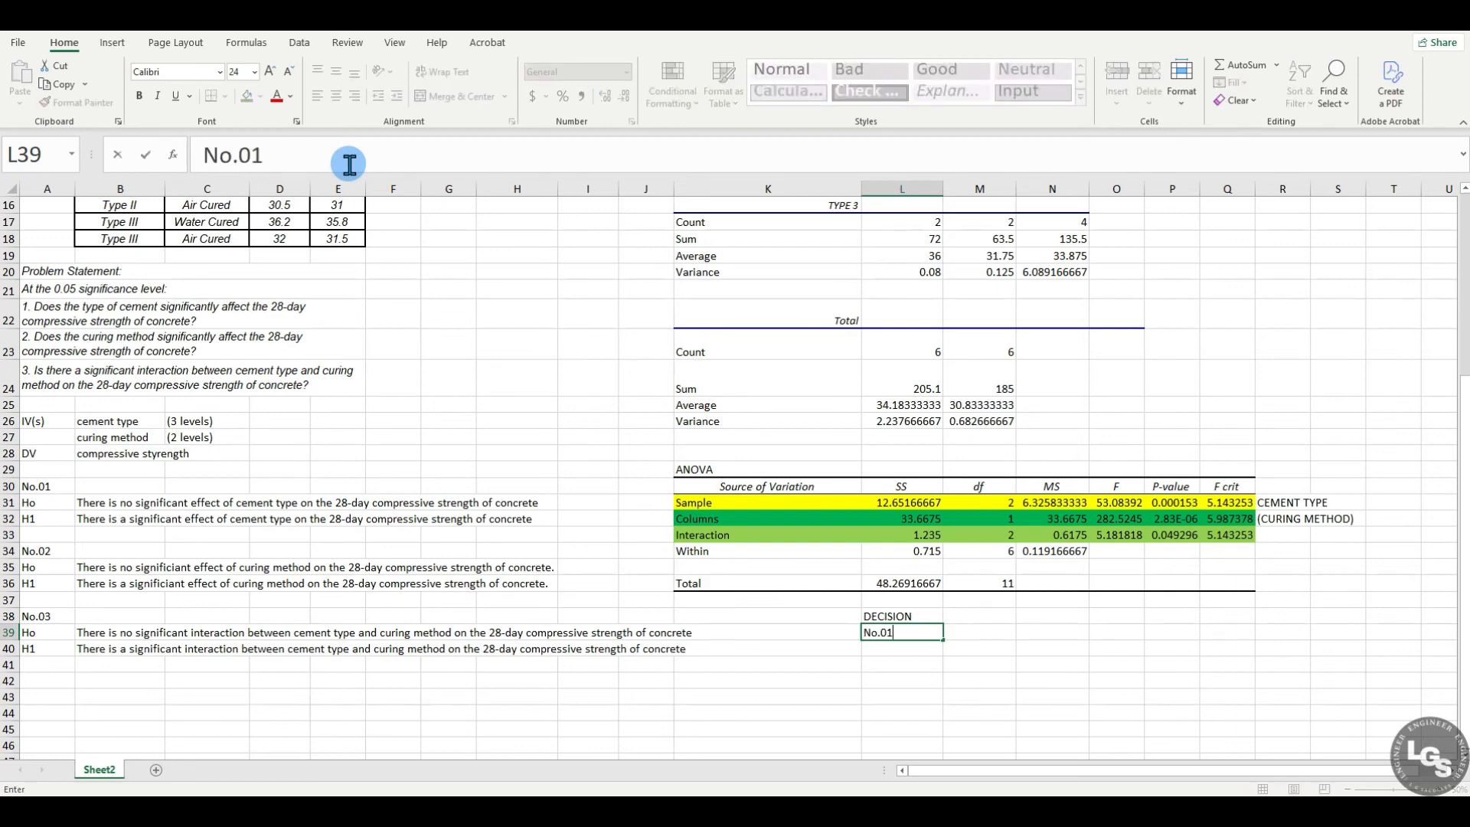
# Step: Check the Sample (CEMENT TYPE) row's F value against F crit and enter Fvalue>Fcritical in M39 beside No.01
pyautogui.click(1116, 502)
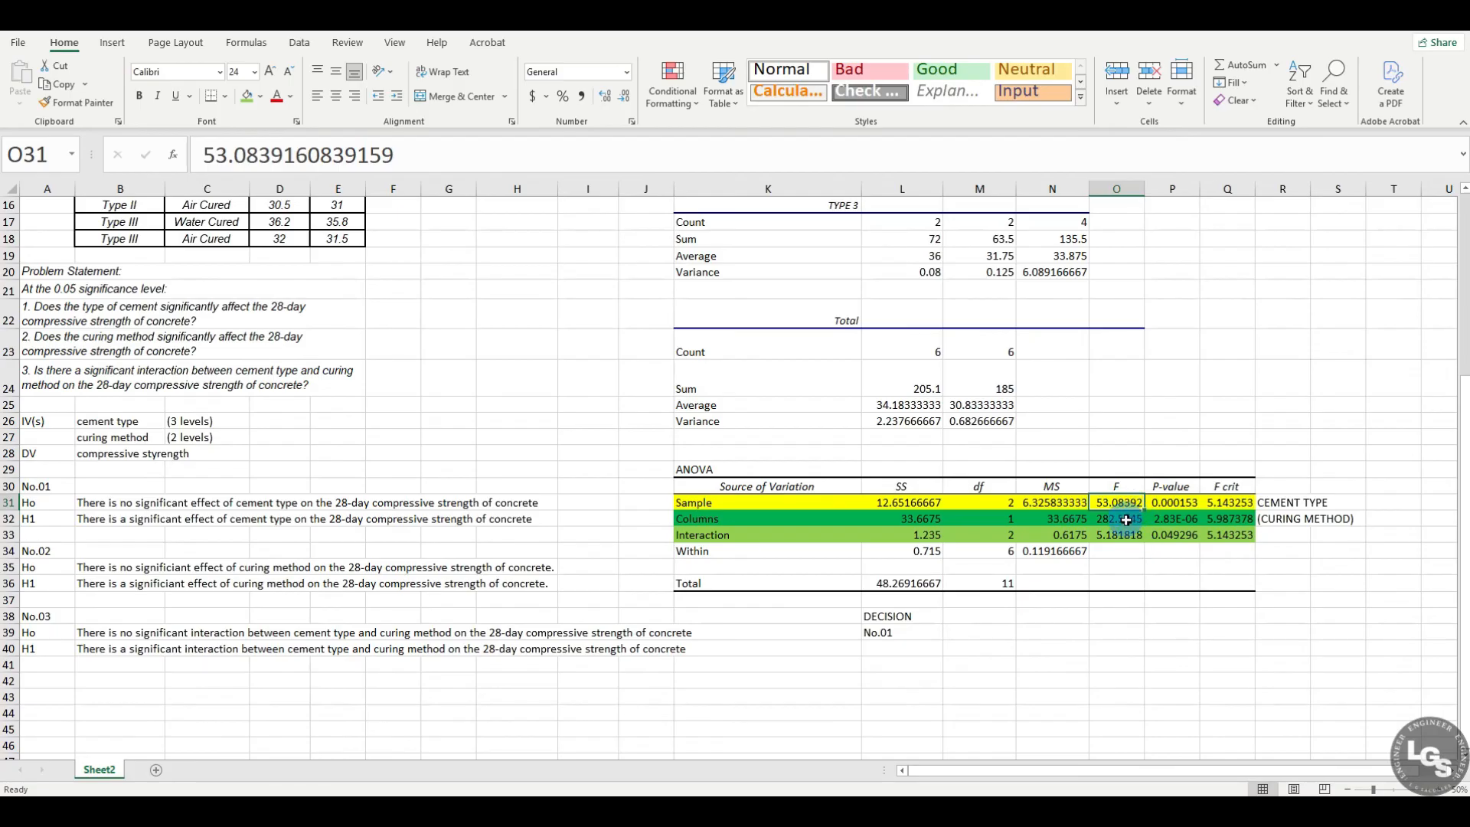
pyautogui.click(1233, 508)
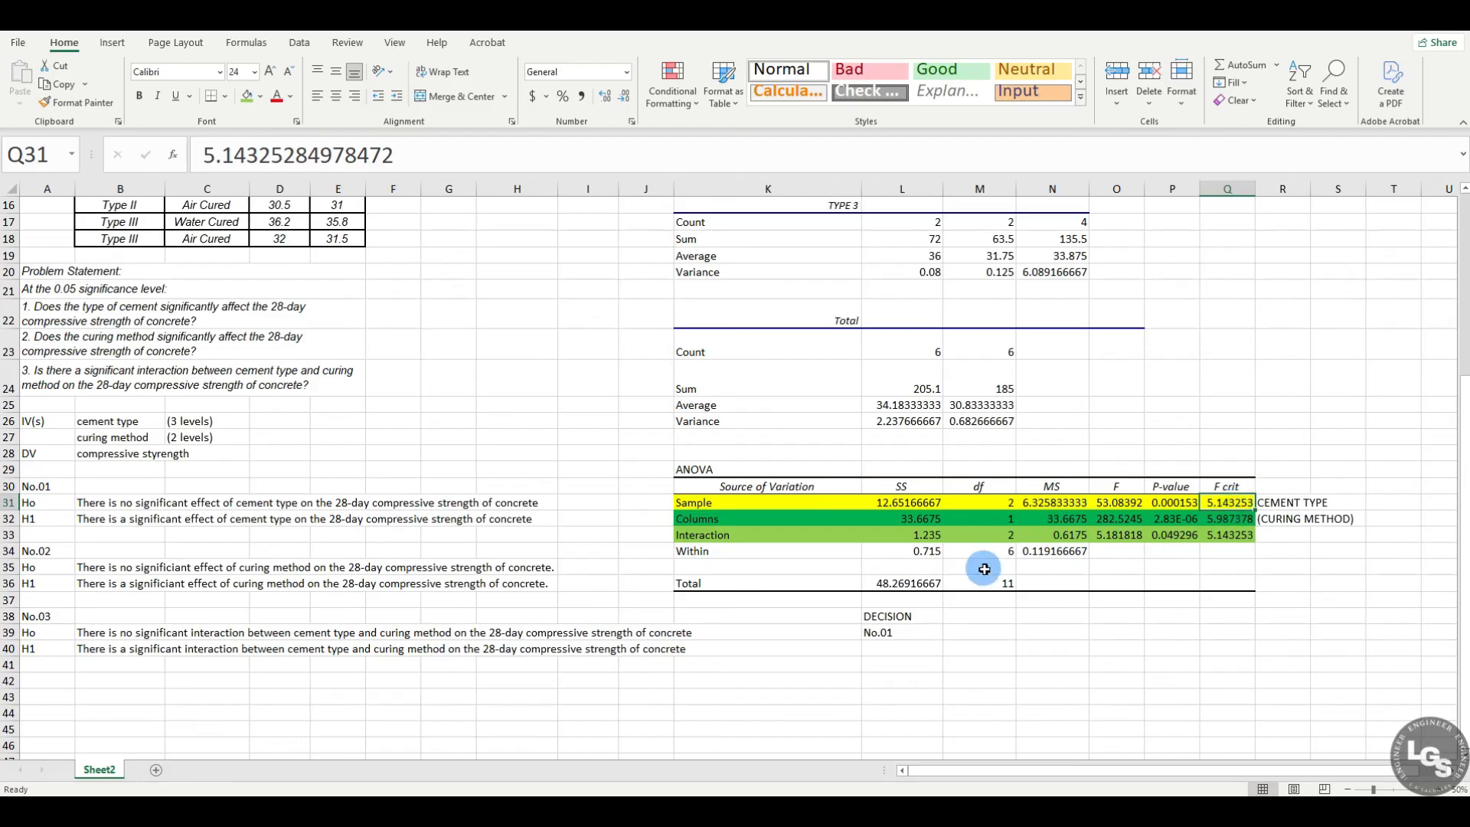
pyautogui.click(975, 632)
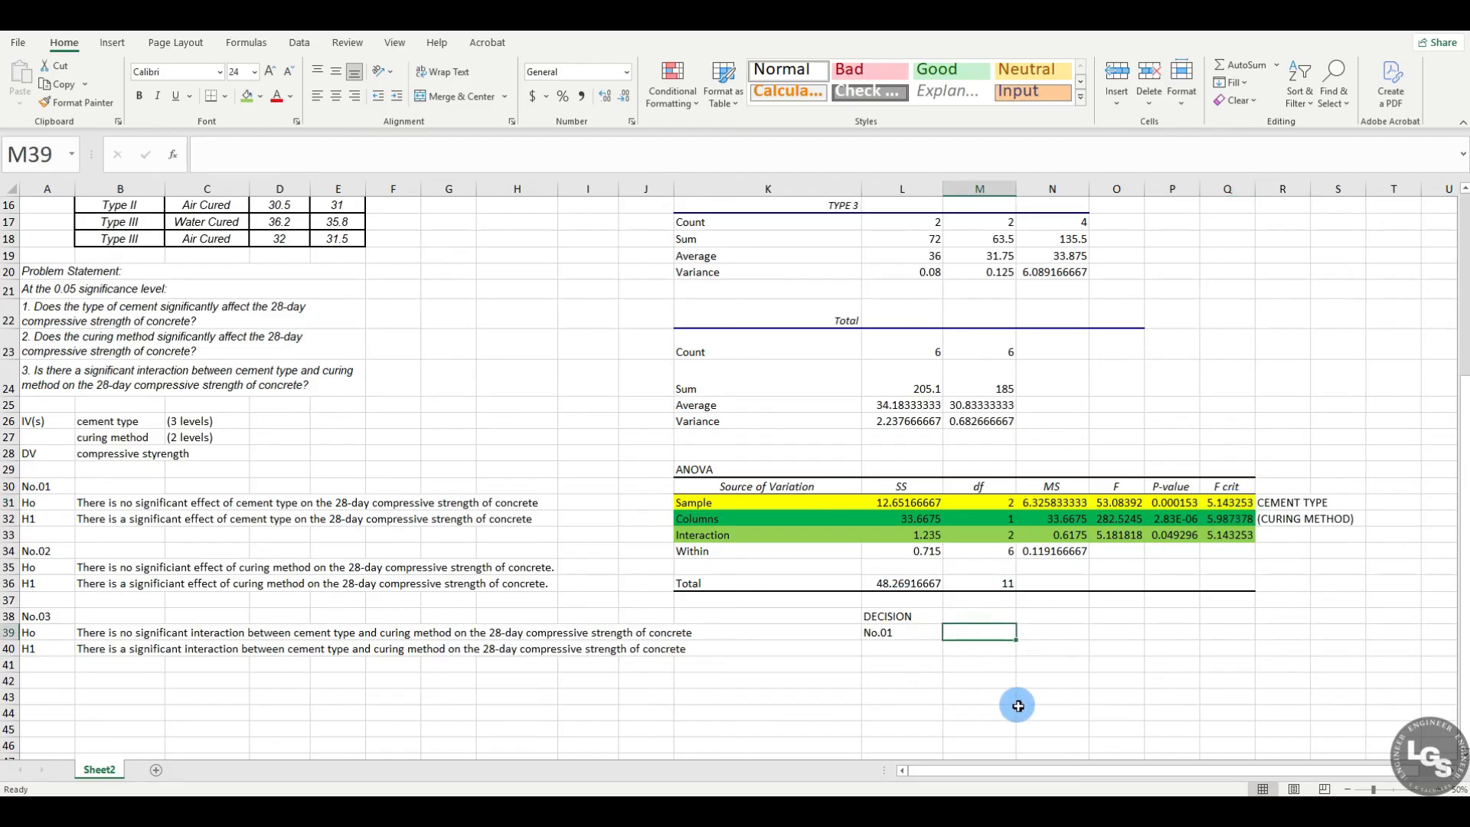
pyautogui.write('Fvalue>Fcritical')
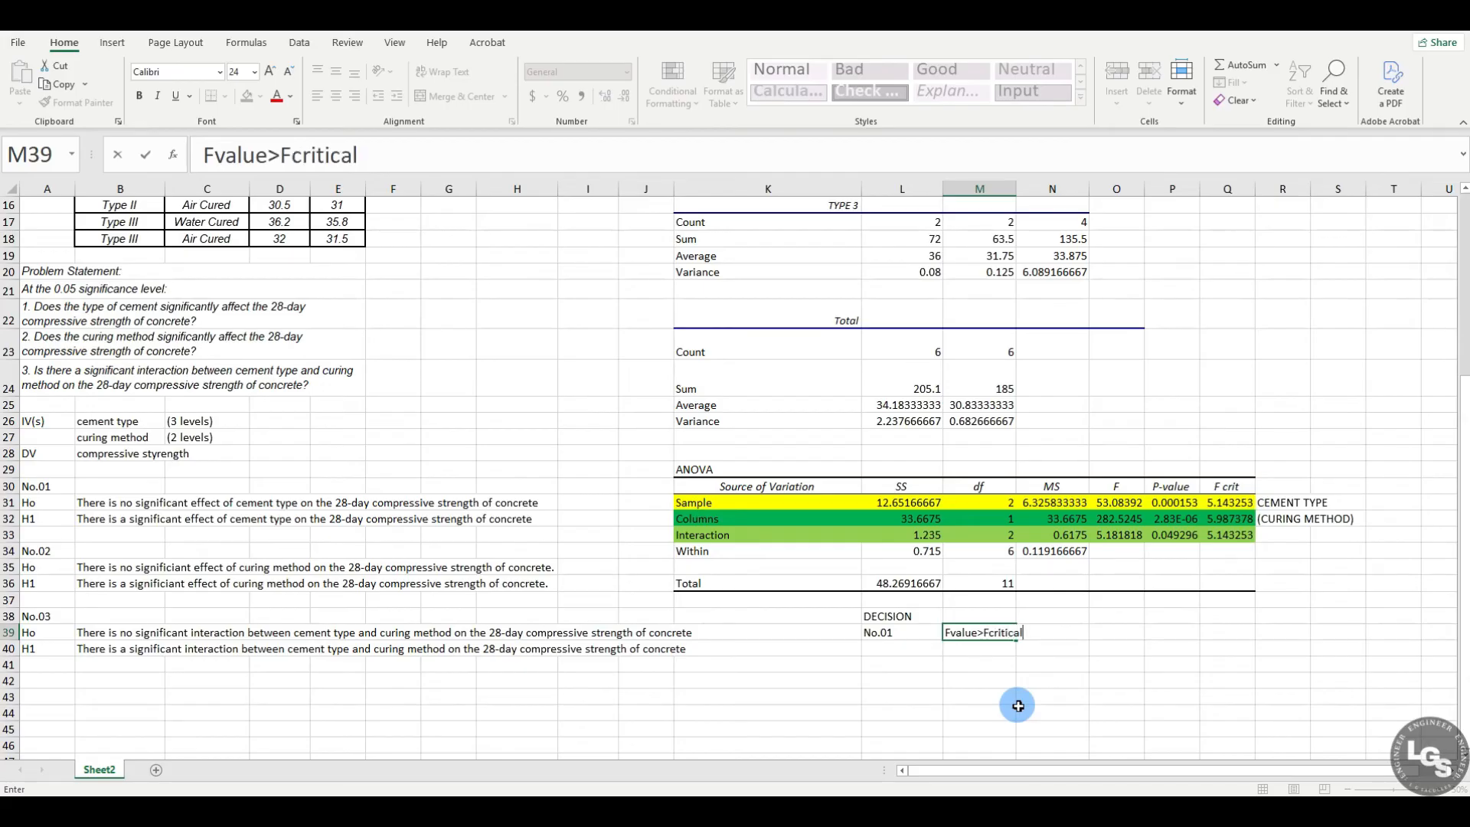
# Step: Enter the decision Reject Ho in N39 and widen column M slightly so the comparison text fits
pyautogui.press('Right')
pyautogui.press('Right')
pyautogui.press('Left')
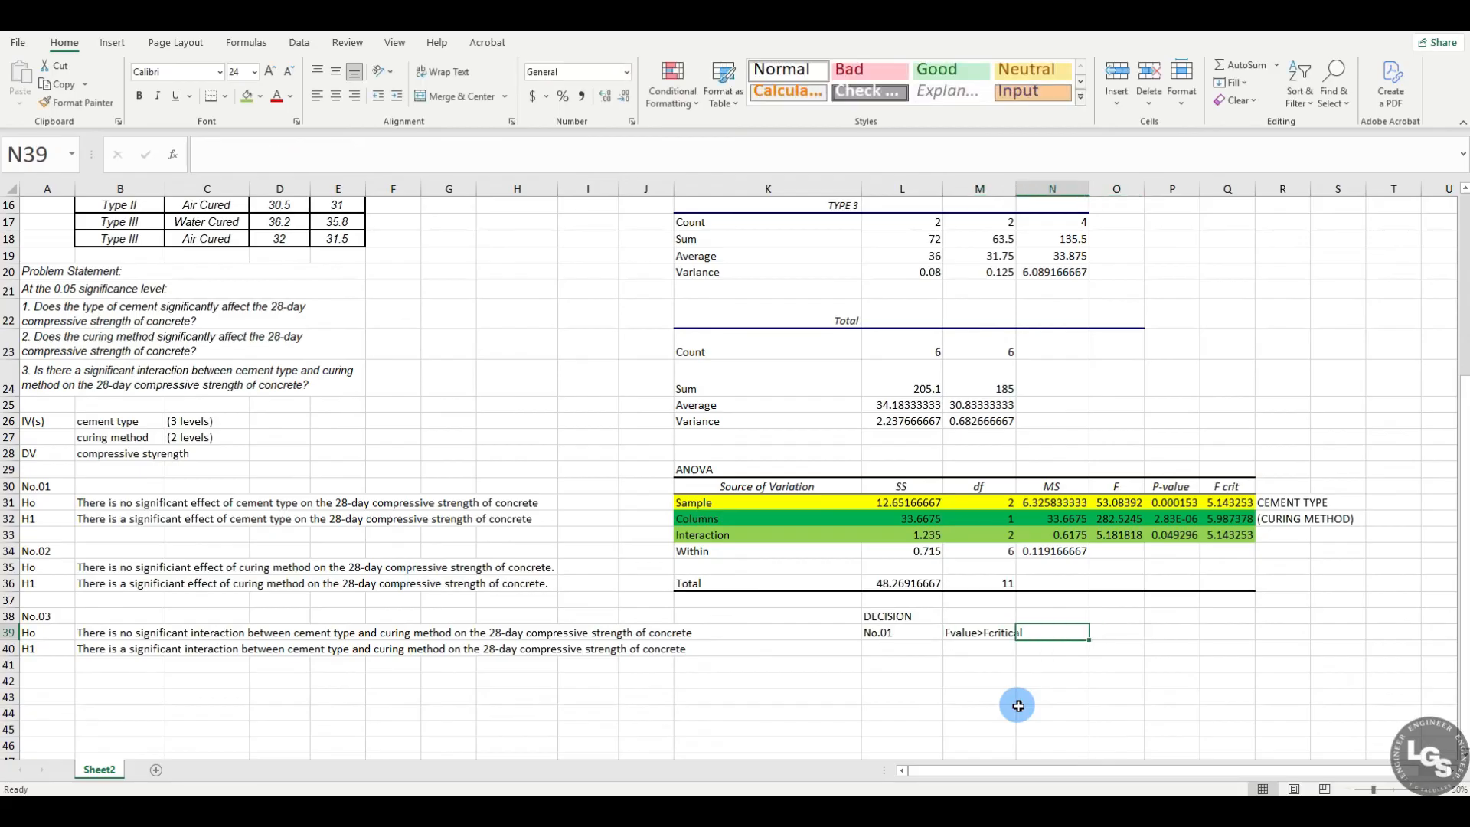
pyautogui.write('Reject Ho')
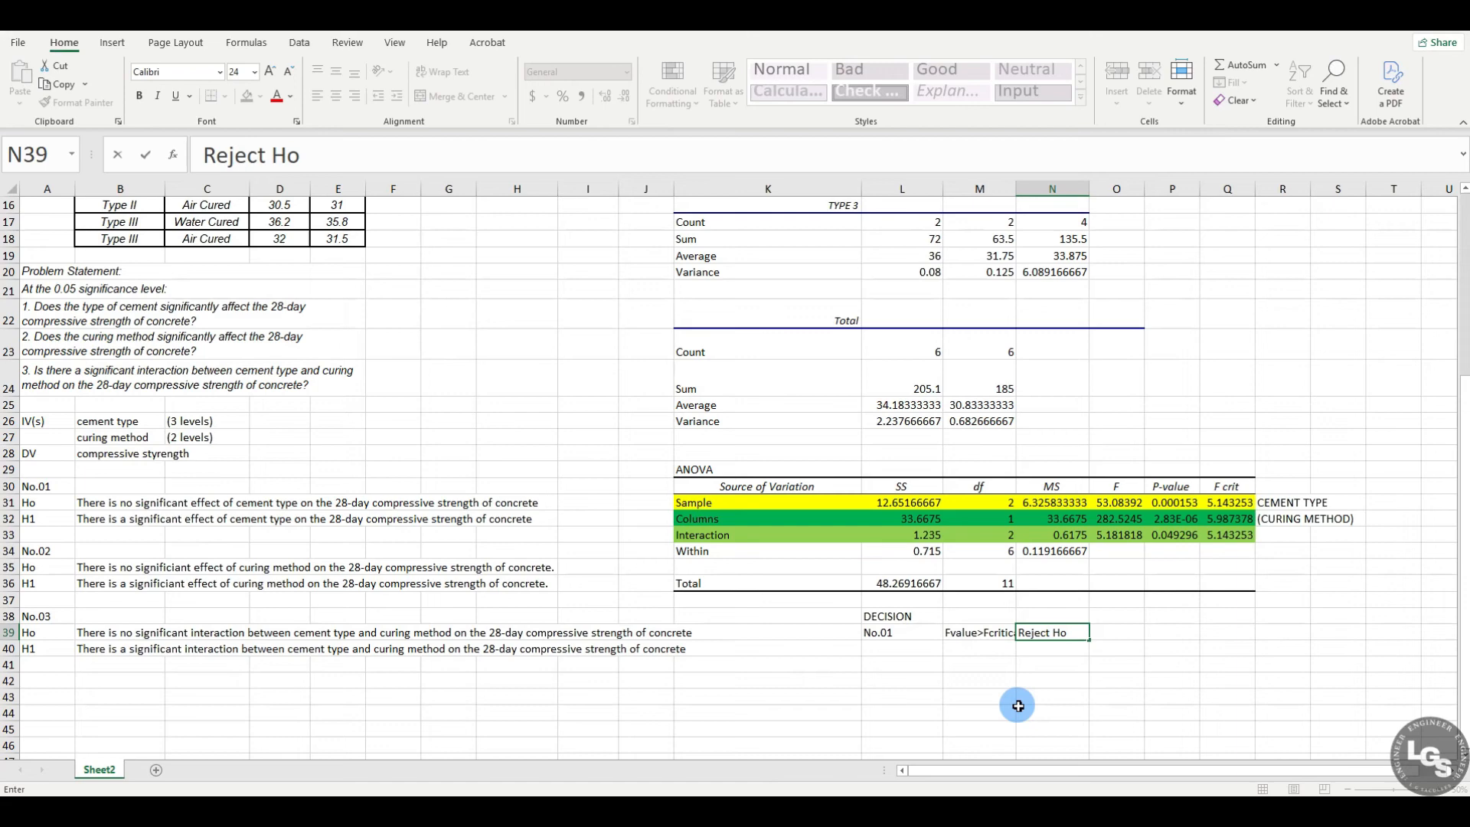
pyautogui.press('Return')
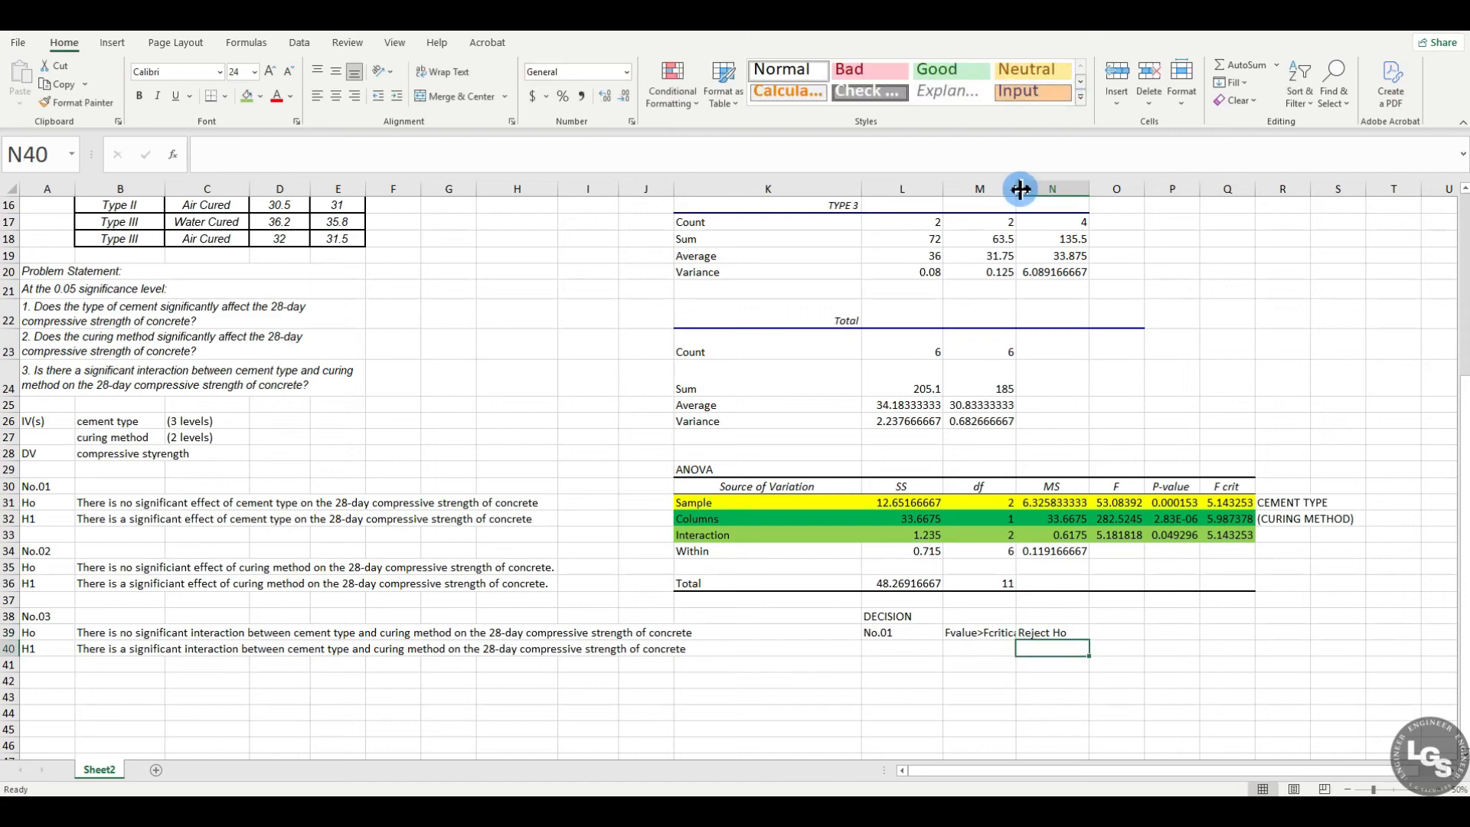
pyautogui.moveTo(1021, 189); pyautogui.dragTo(1027, 190)
pyautogui.click(1186, 662)
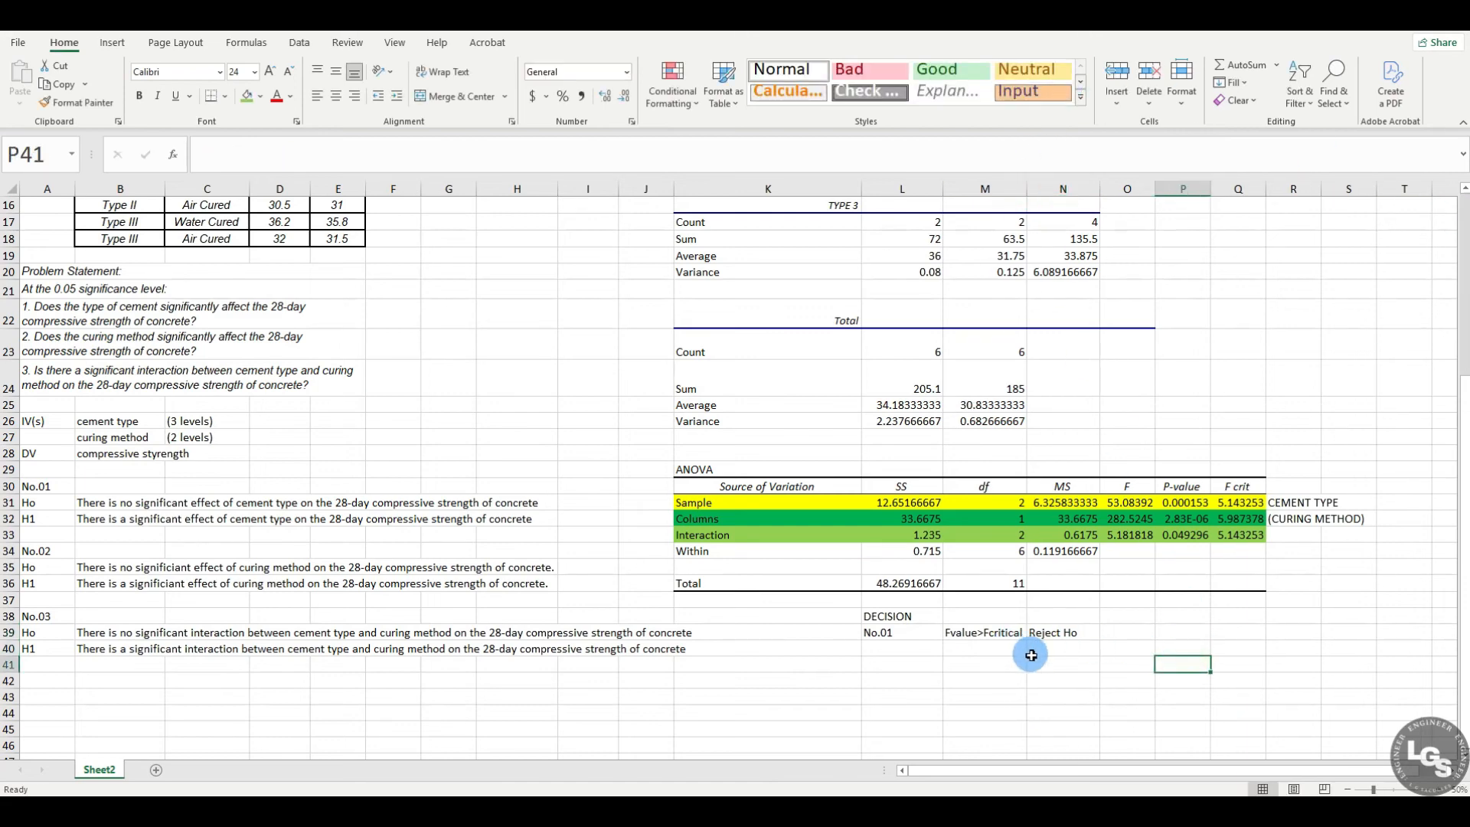
# Step: Check the Sample row's P-value and enter the label No.02 in L40 under No.01
pyautogui.click(1185, 502)
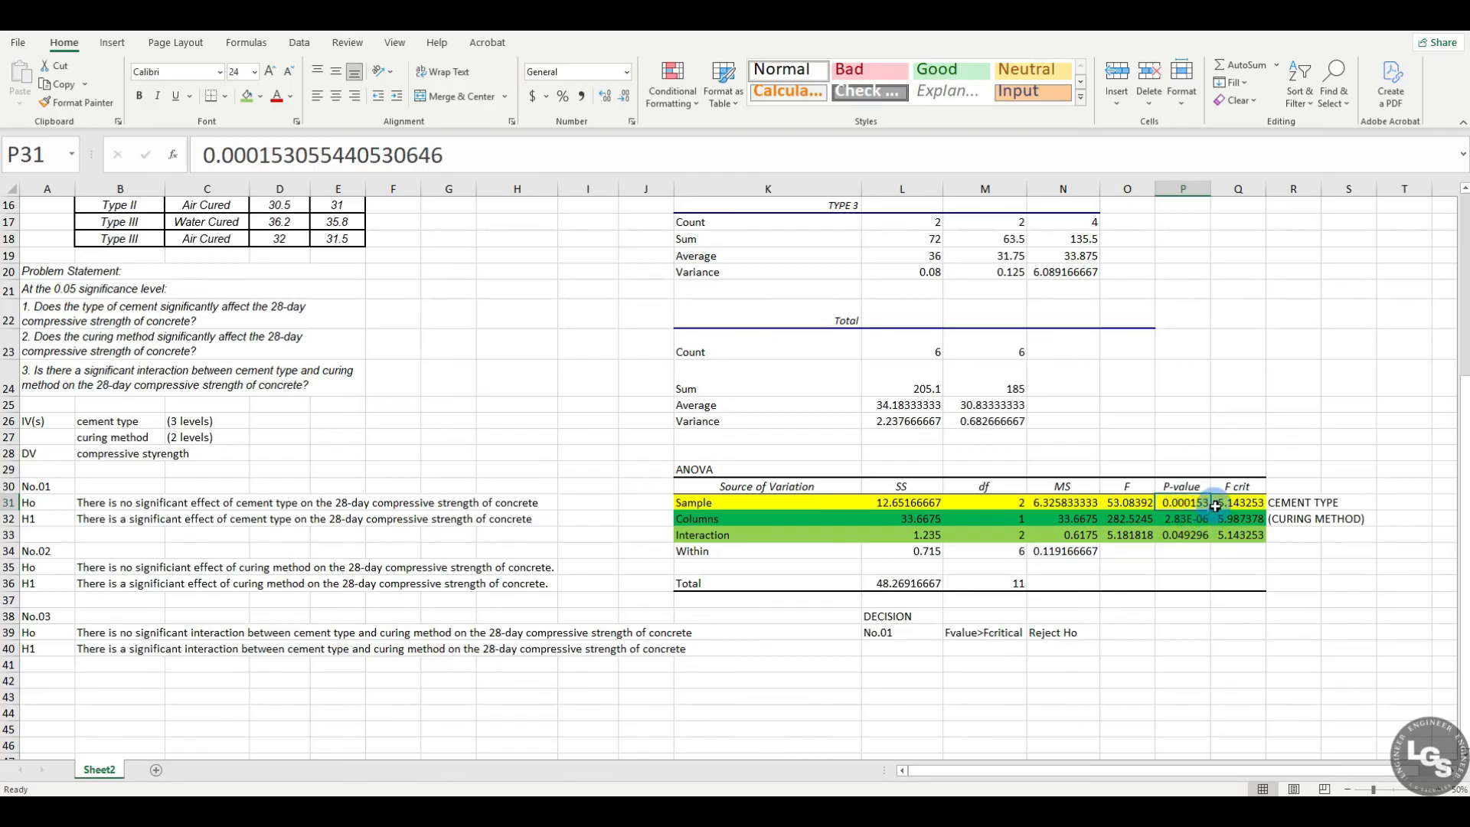
pyautogui.click(897, 650)
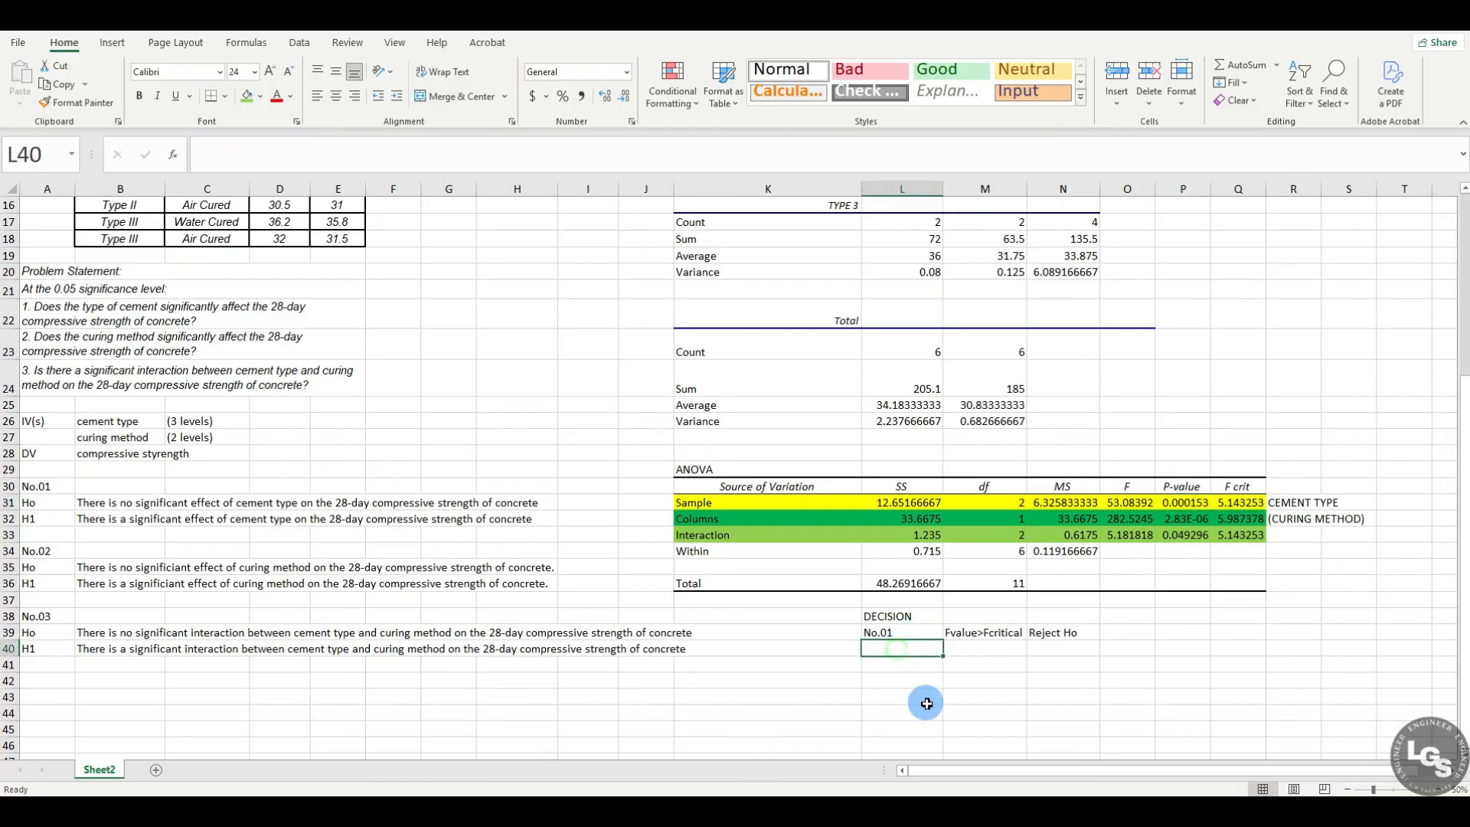
pyautogui.write('No')
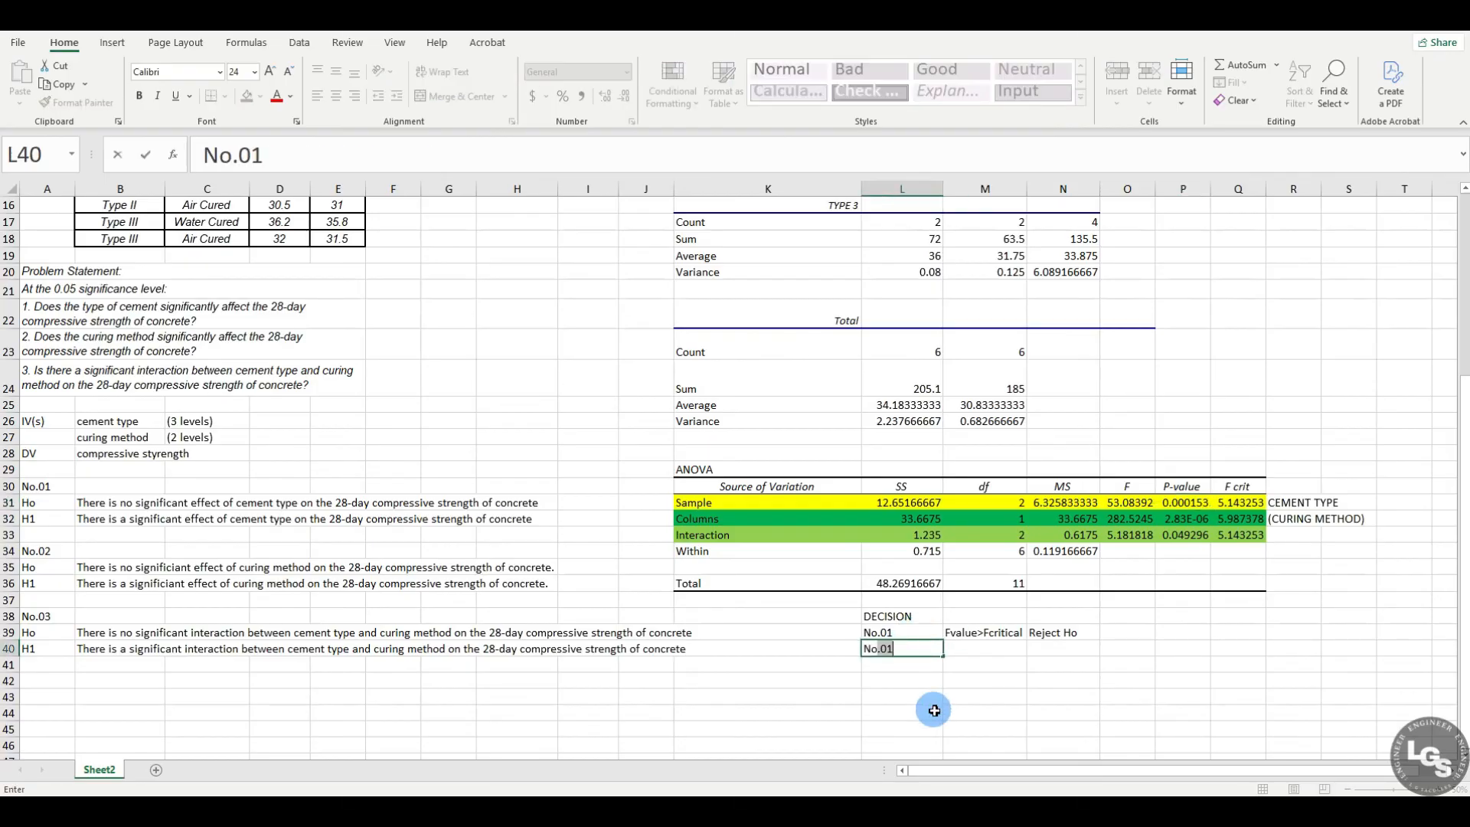
pyautogui.press('BackSpace')
pyautogui.write('2')
pyautogui.press('Return')
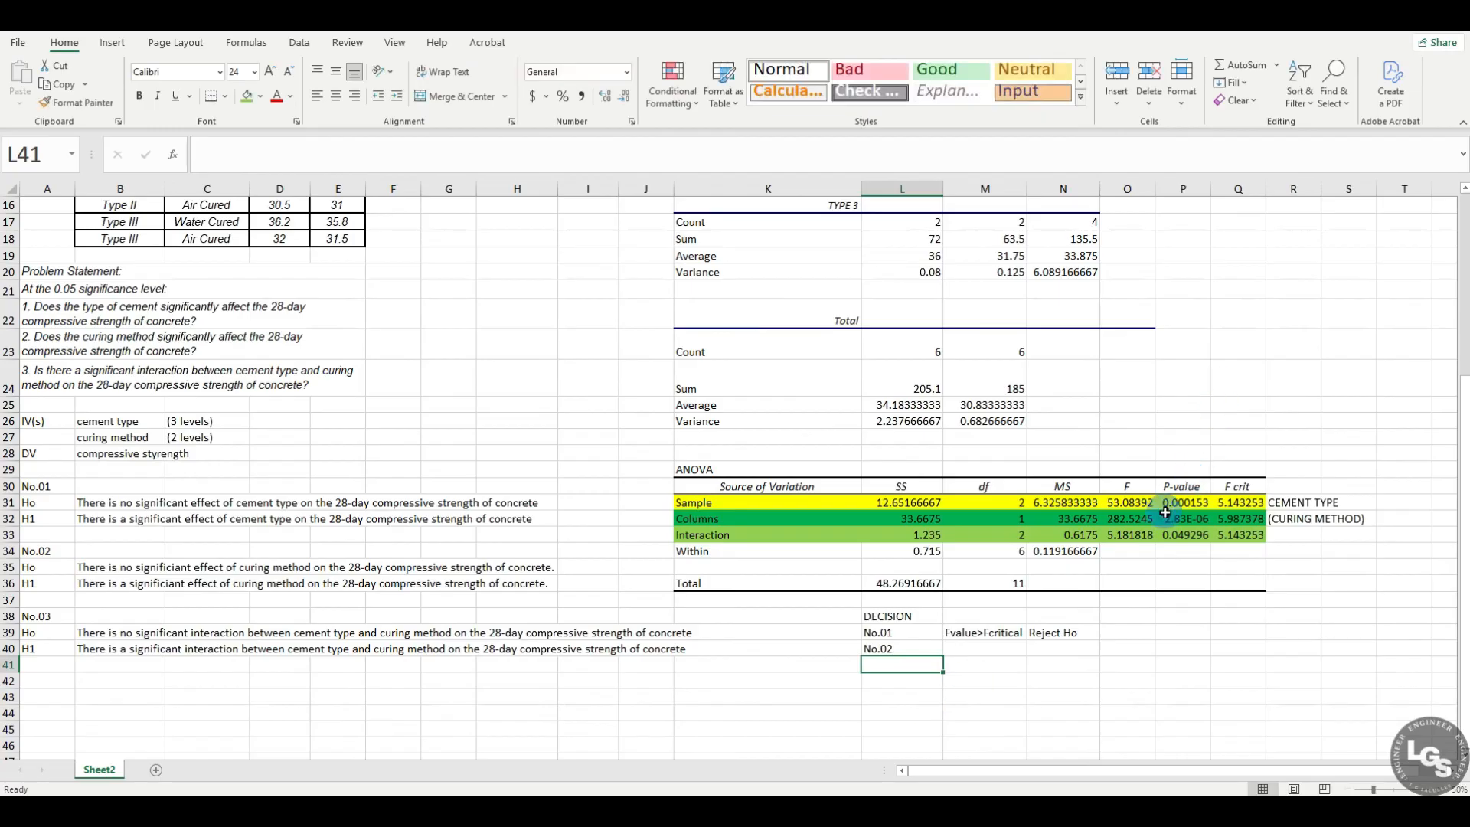
# Step: Check the Columns (CURING METHOD) row's F value against F crit and enter F-value>Fcritical in M40
pyautogui.click(1301, 518)
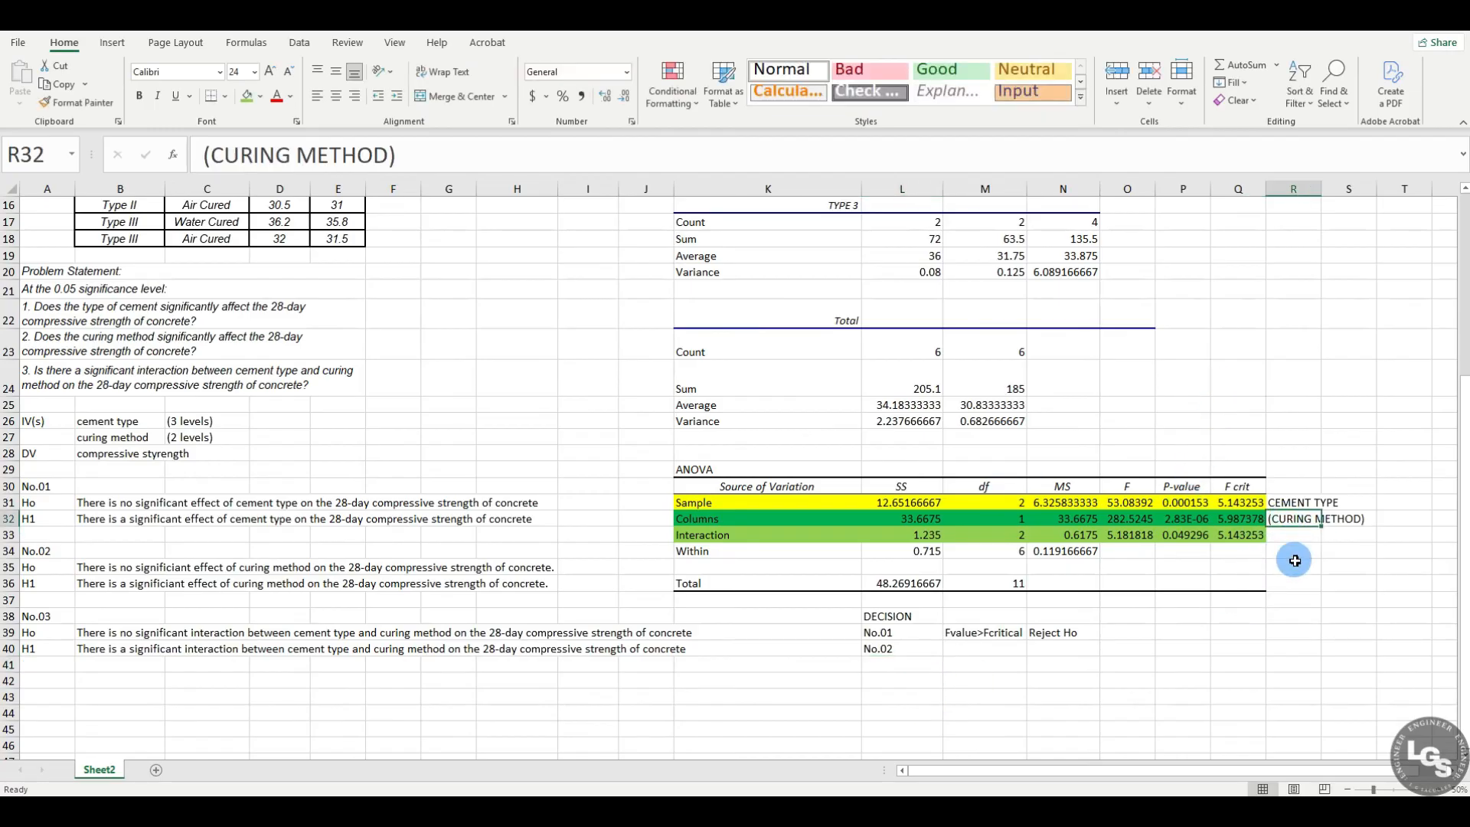
pyautogui.click(1130, 519)
pyautogui.click(962, 650)
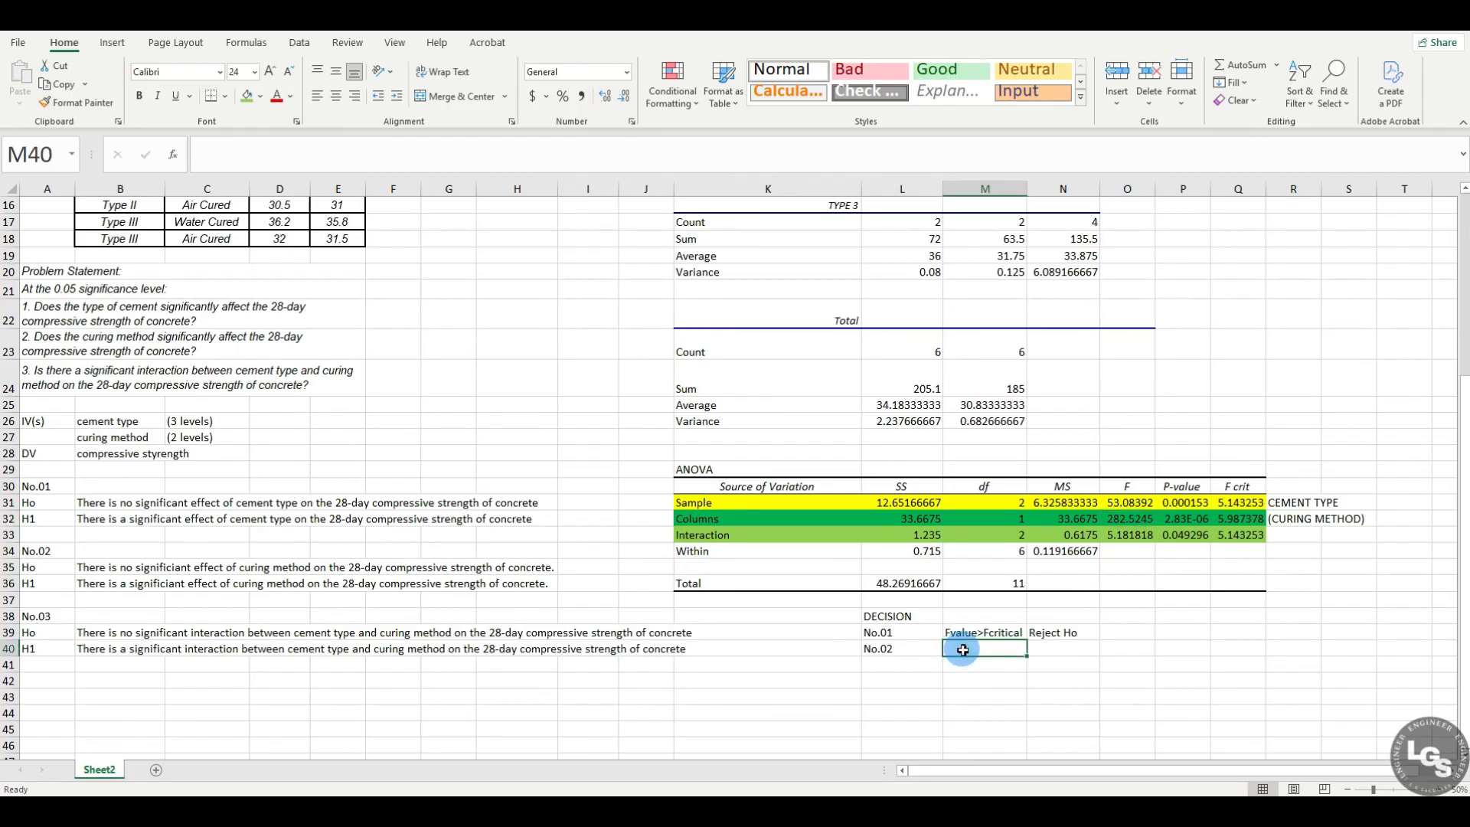
pyautogui.write('F-value')
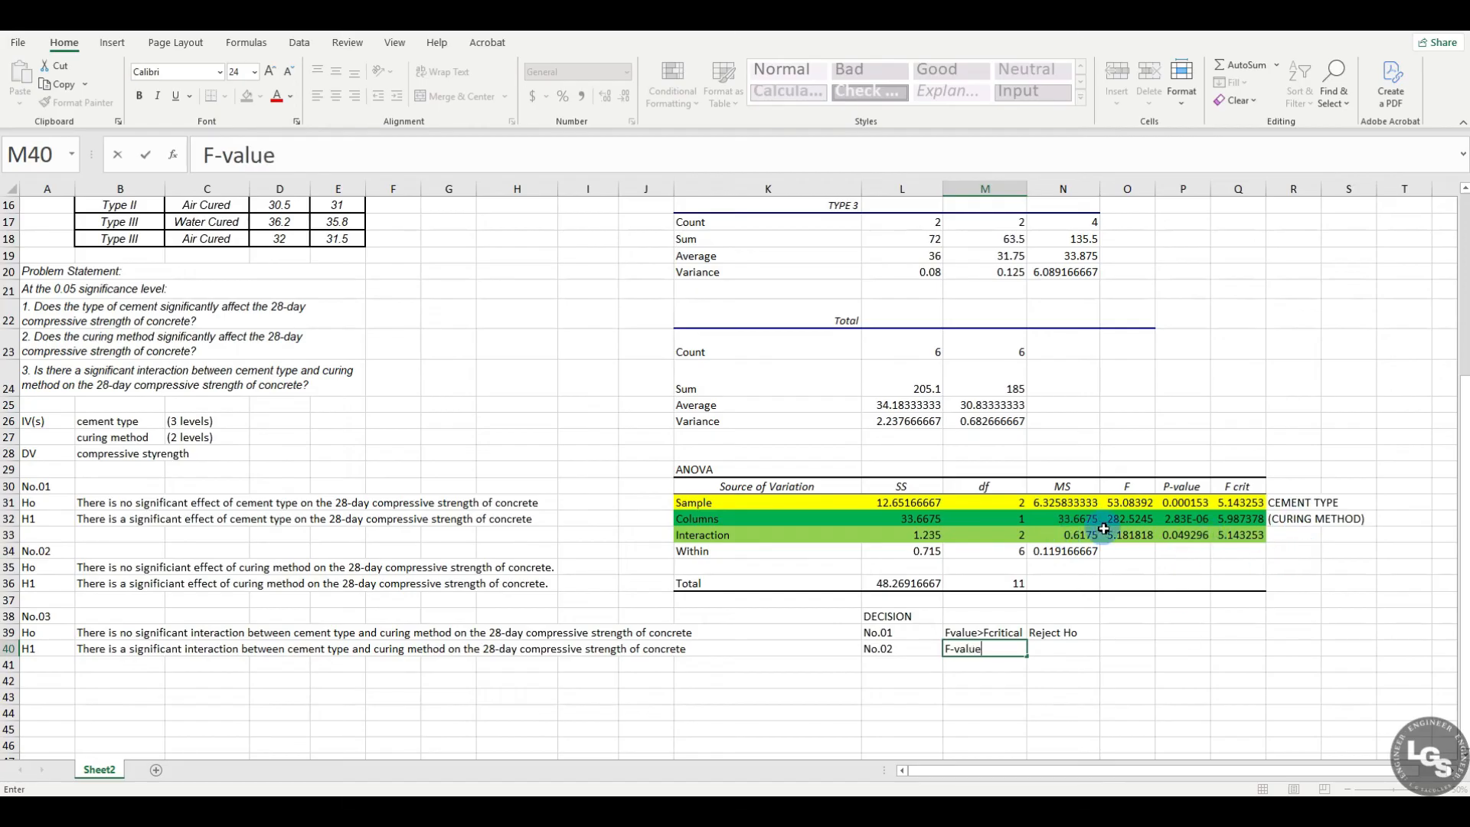
pyautogui.click(1234, 520)
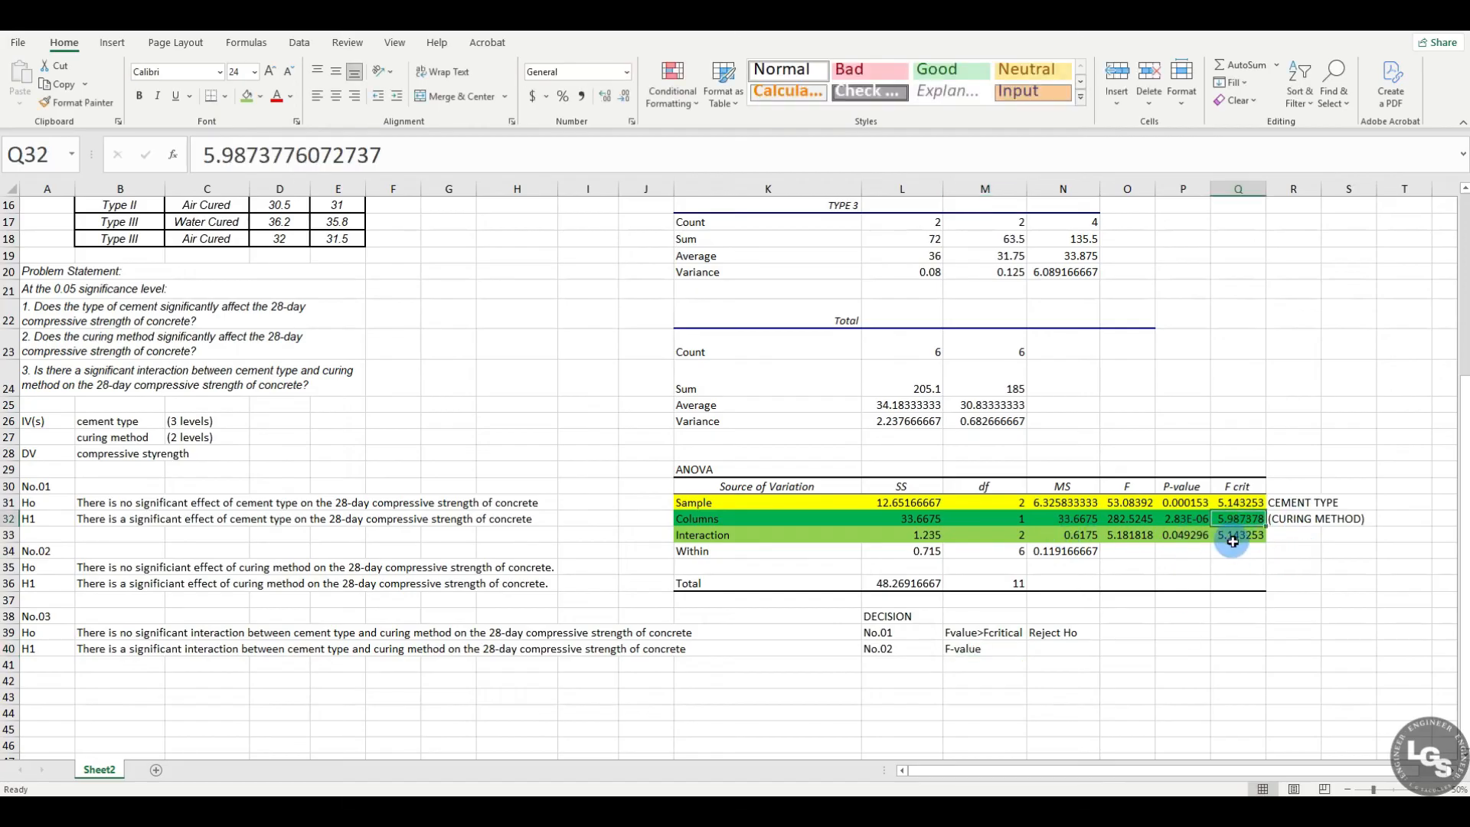
pyautogui.click(996, 649)
pyautogui.doubleClick(997, 650)
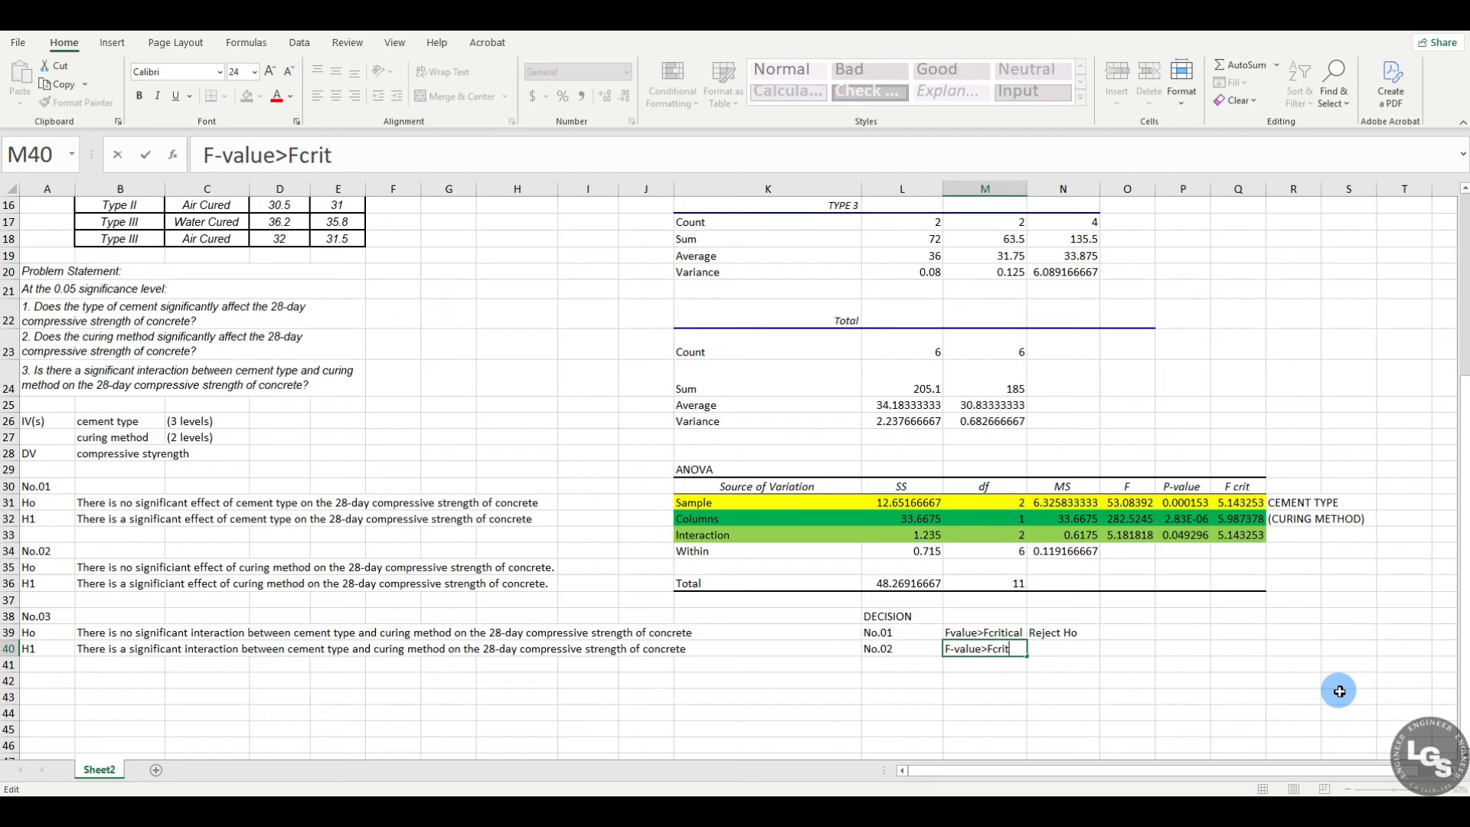
pyautogui.write('ical')
pyautogui.press('Return')
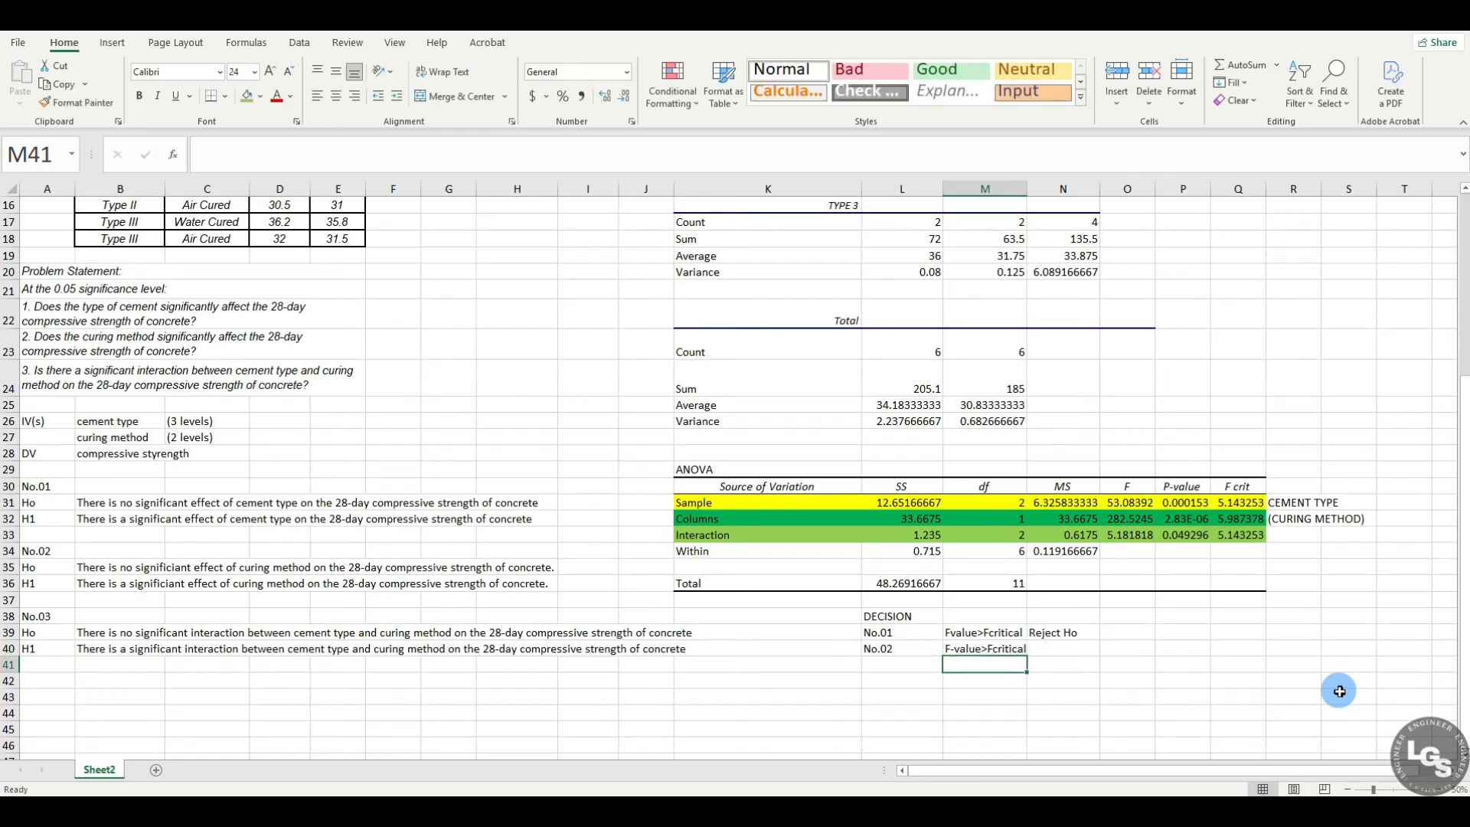
# Step: Enter the decision Reject Ho in N40 and the label No.03 in L41
pyautogui.click(1065, 648)
pyautogui.write('Reject Ho')
pyautogui.hotkey('ctrl', 'Return')
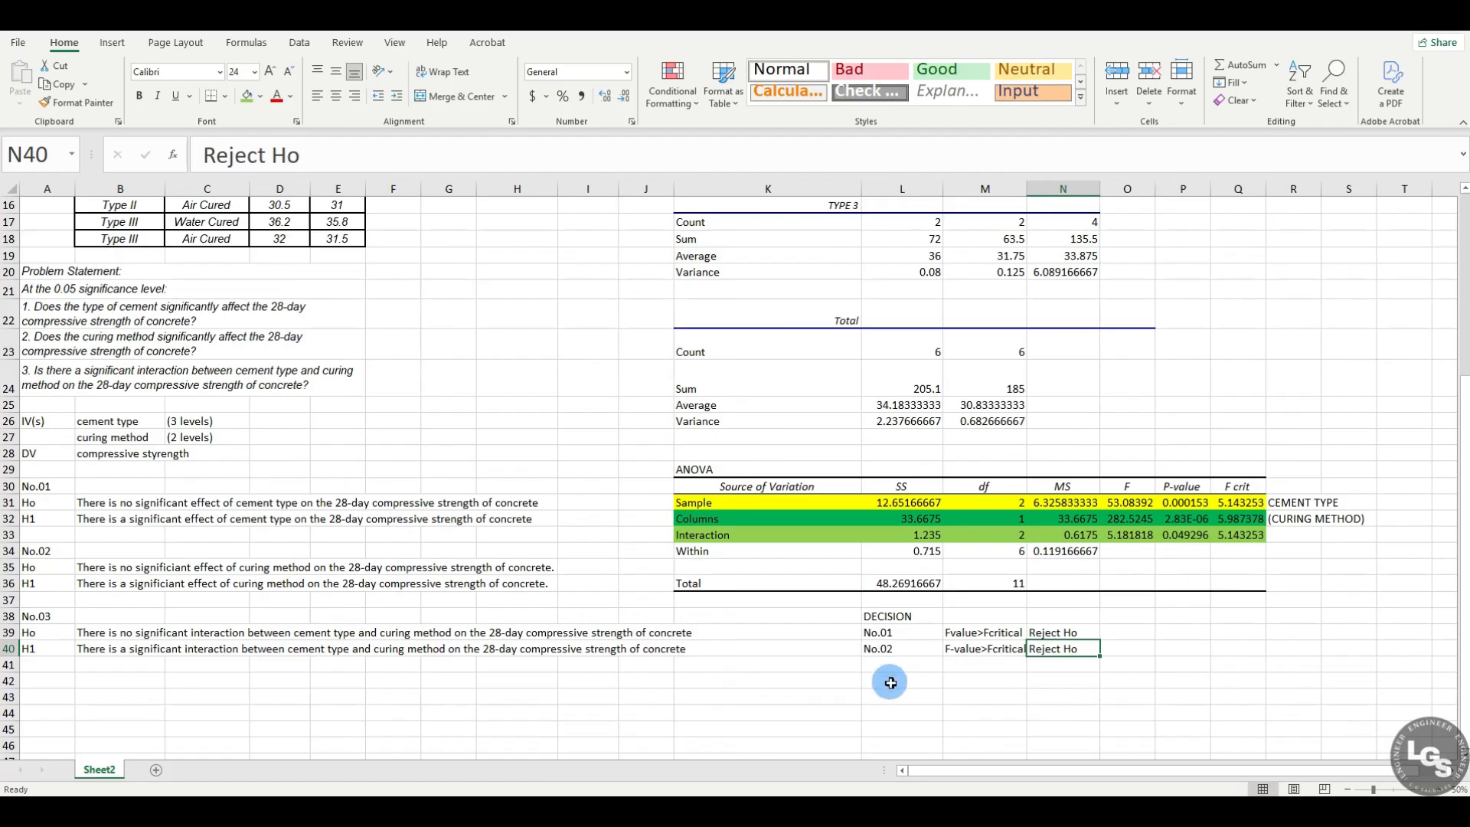
pyautogui.click(908, 663)
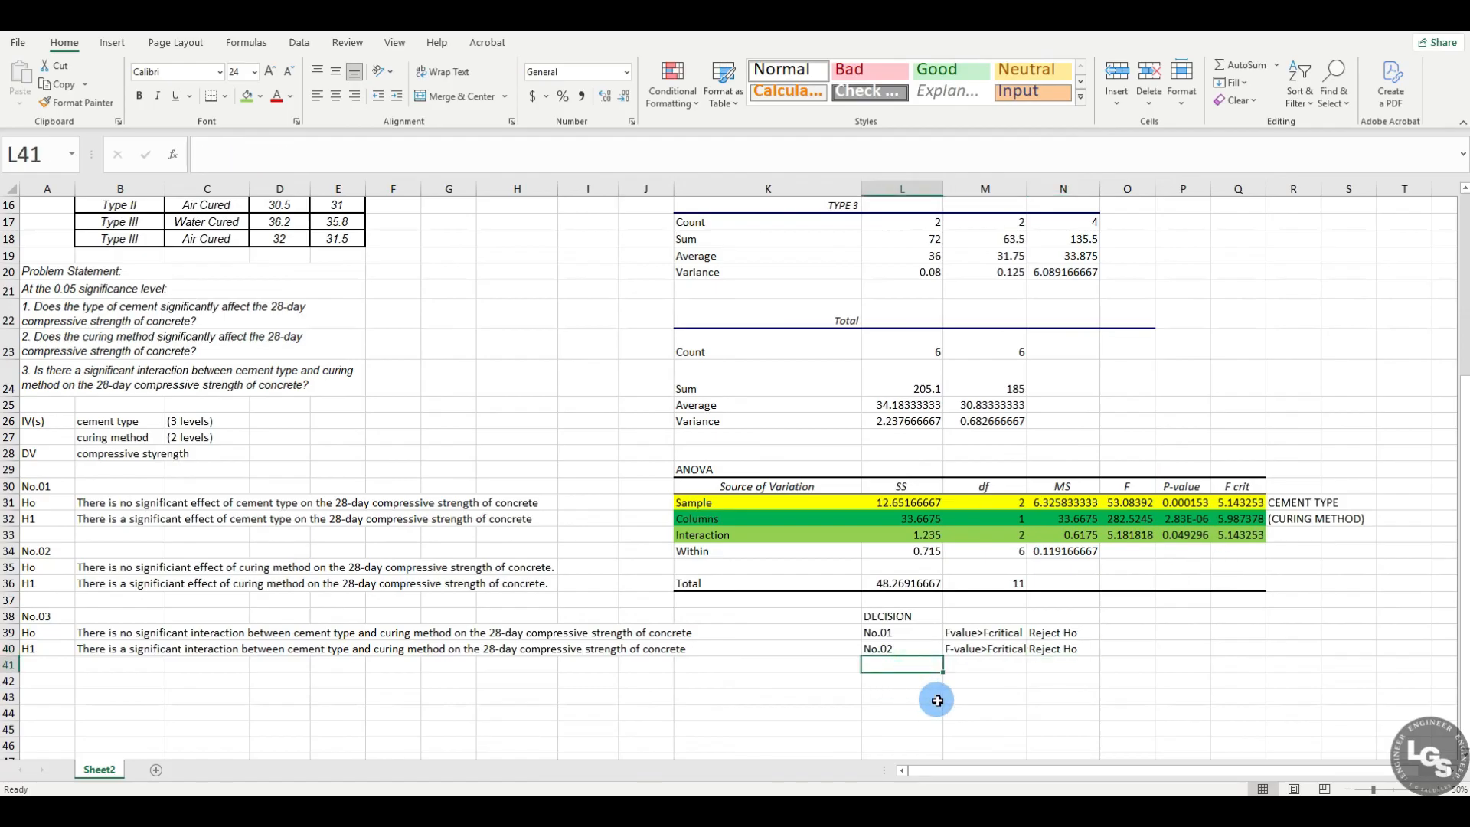
pyautogui.write('No.03')
pyautogui.press('Return')
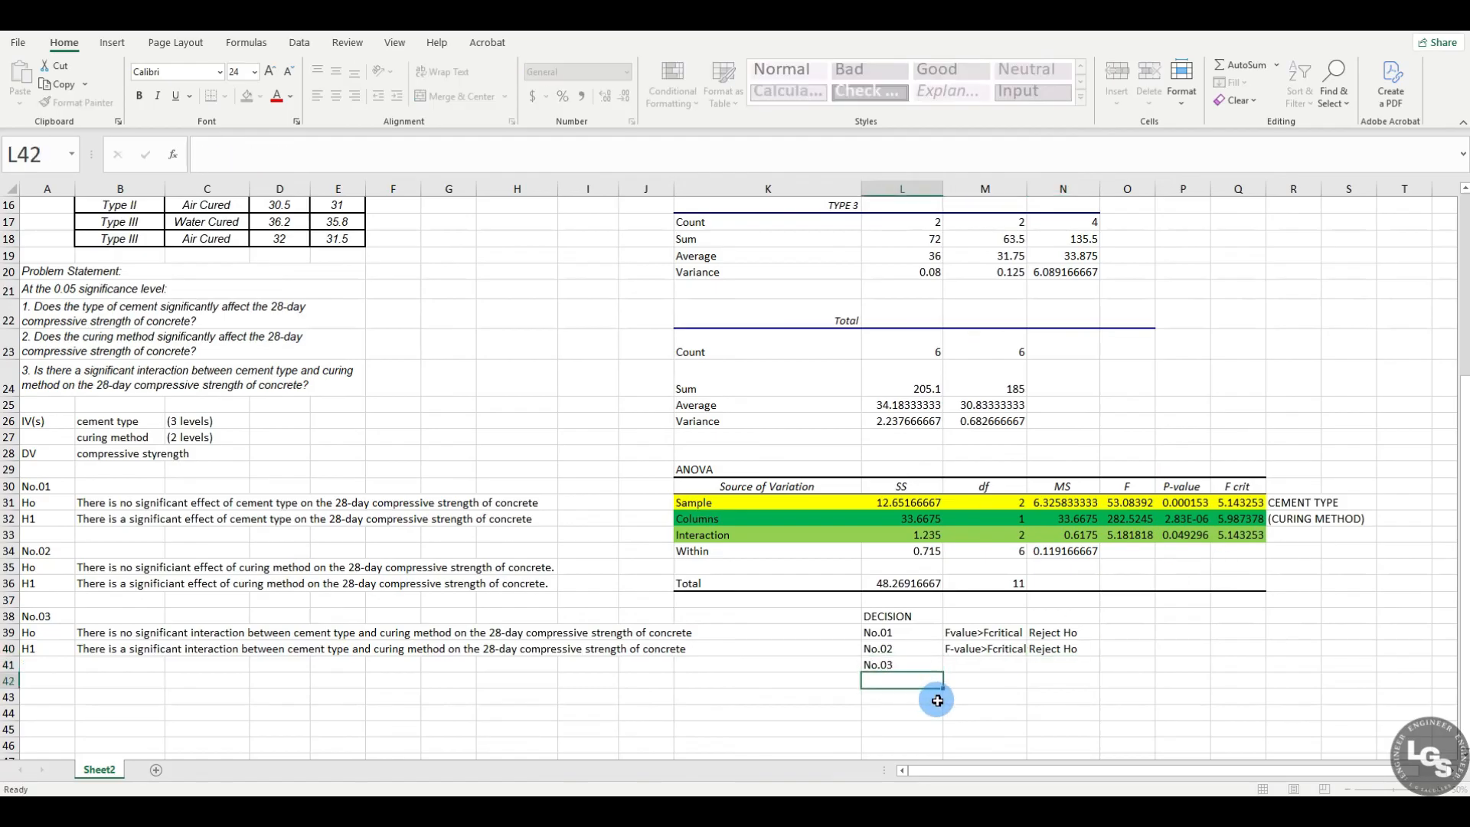
# Step: Check the Interaction row's F value and enter Fvalue>Fcritical in M41 beside No.03
pyautogui.click(983, 667)
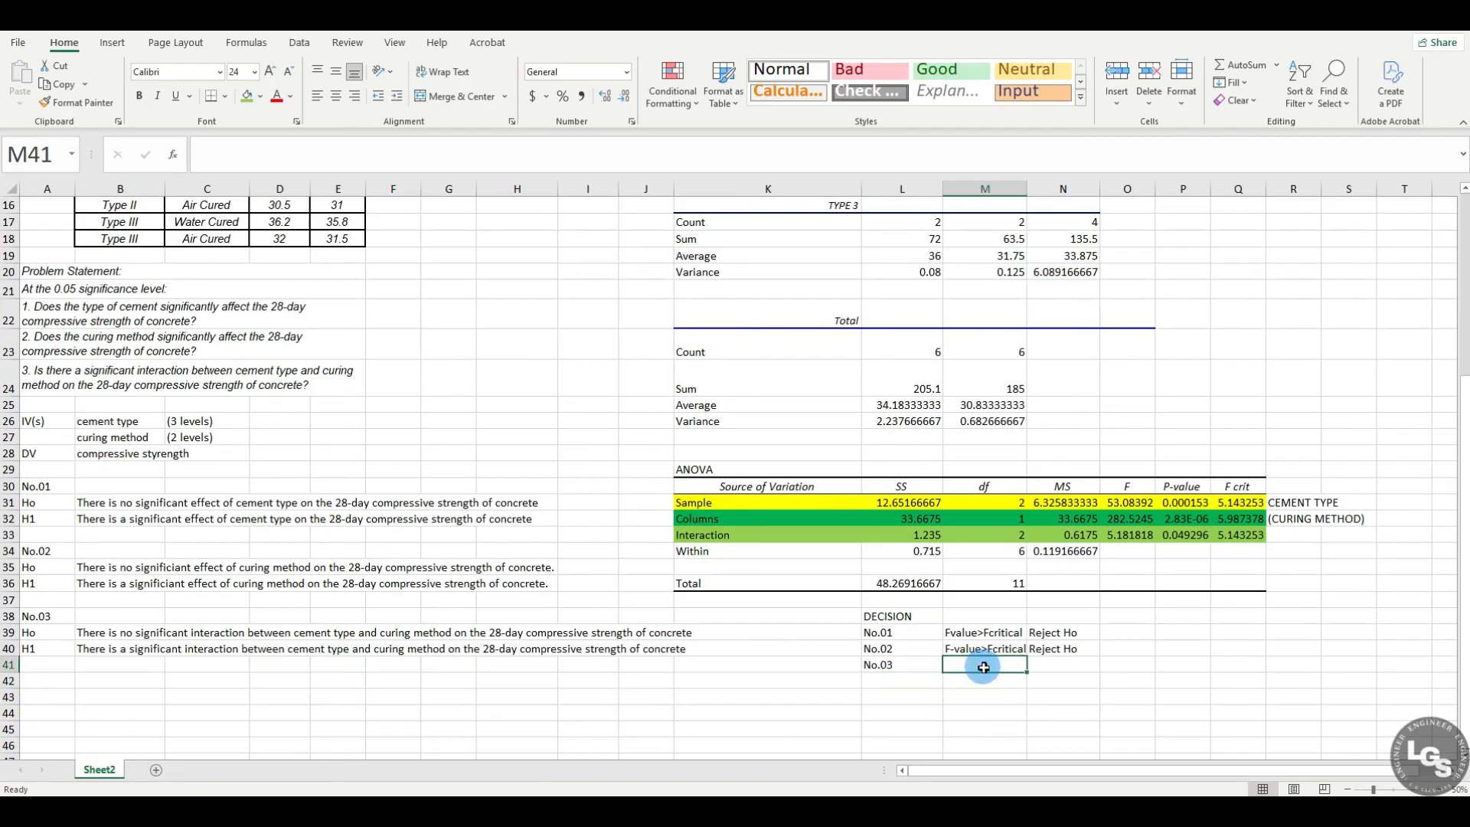
pyautogui.click(1312, 536)
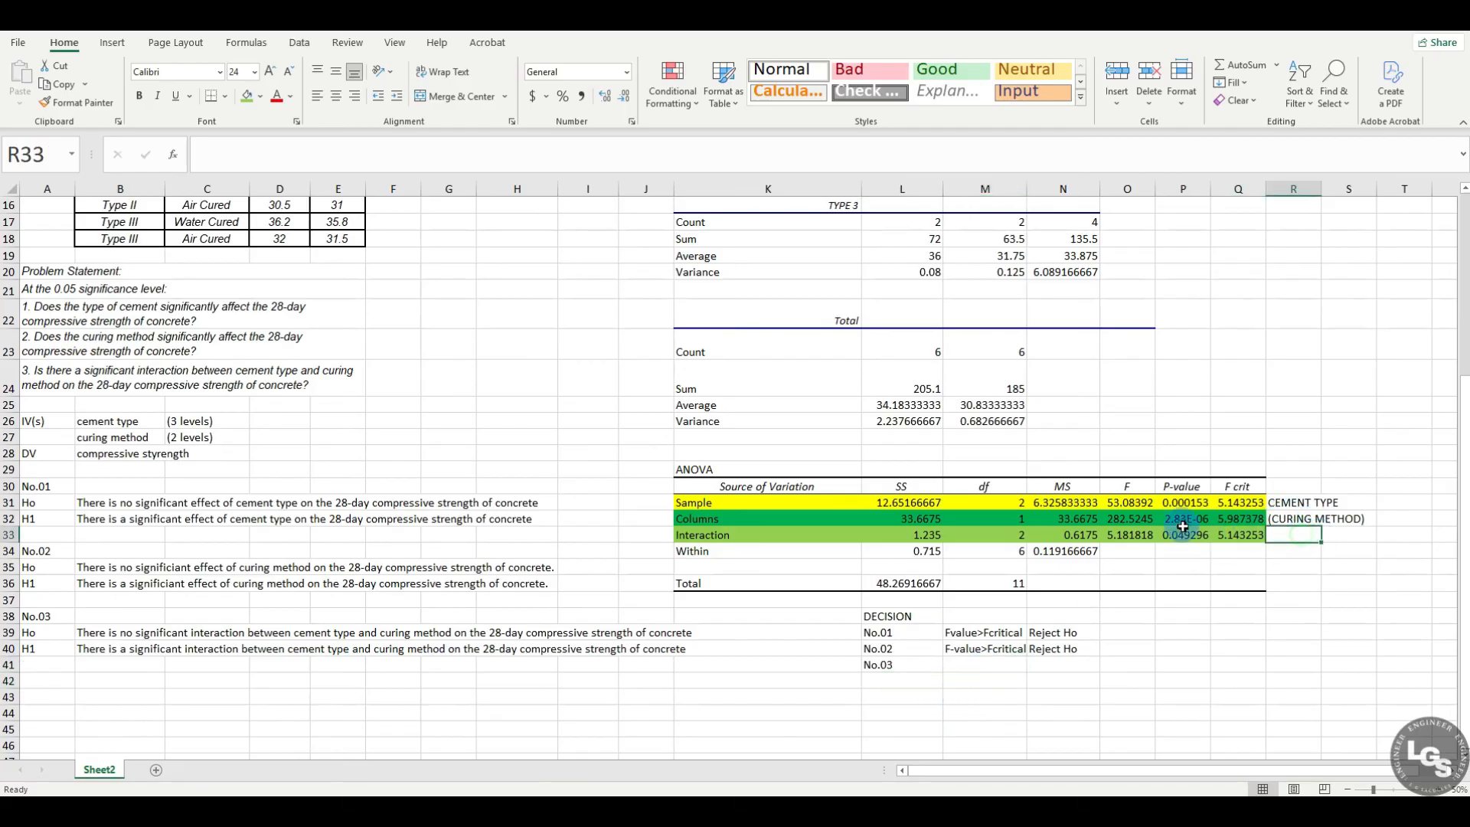
pyautogui.click(1145, 538)
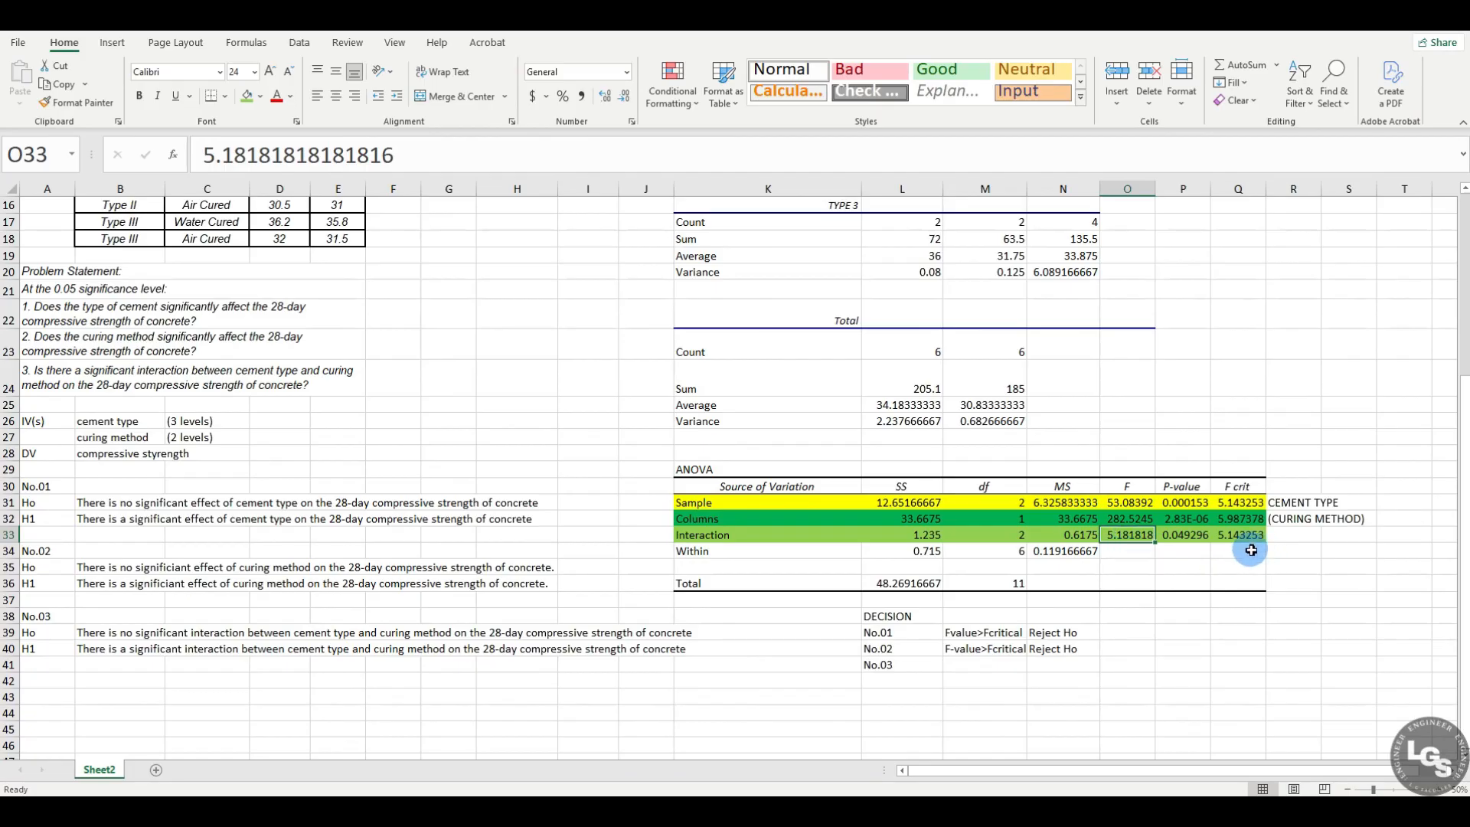
pyautogui.click(986, 666)
pyautogui.write('Fvalue>')
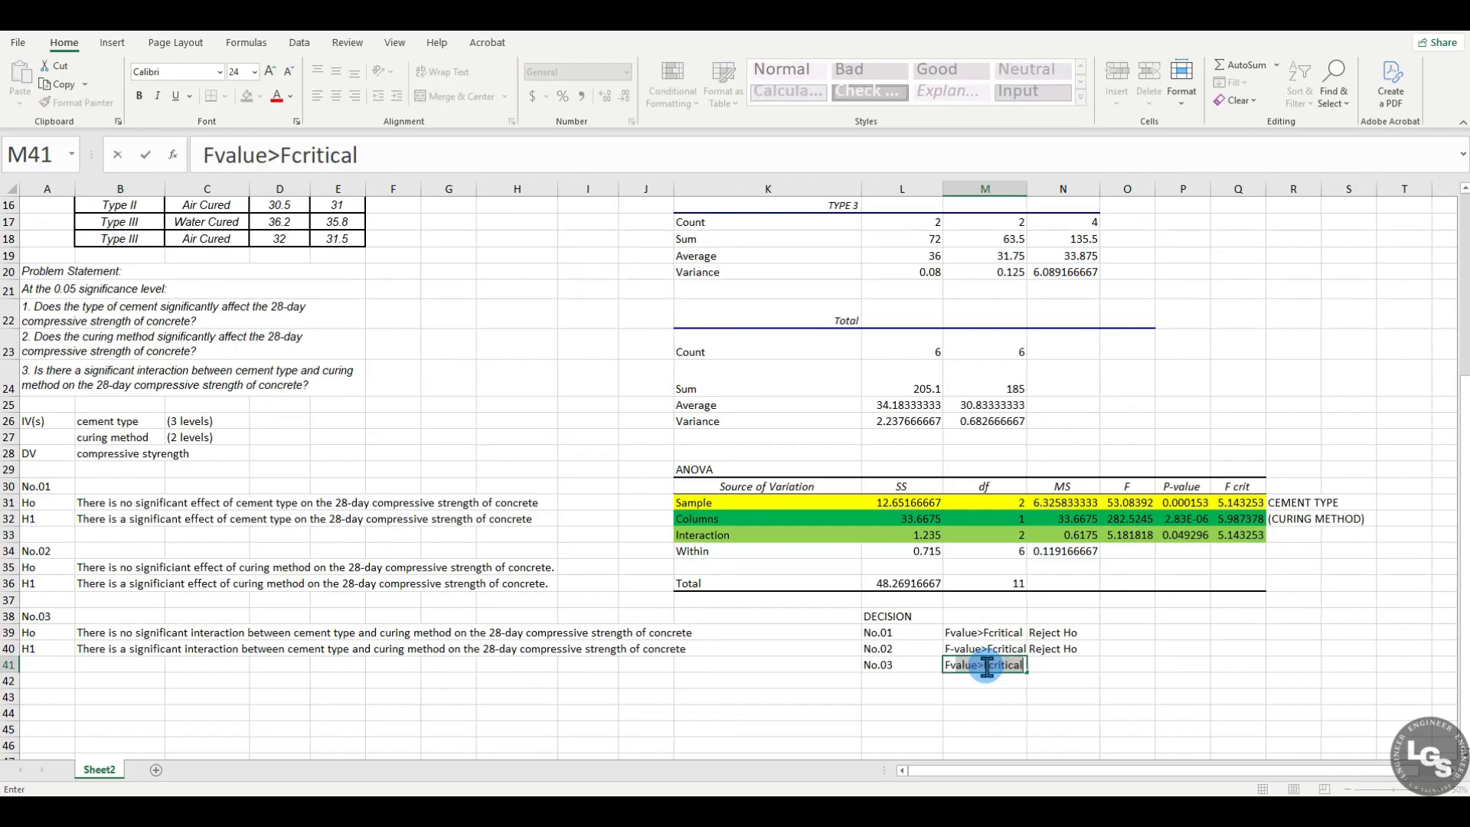
pyautogui.write('Fcritical')
# Step: Enter the decision Reject Ho in N41 and check the Interaction row's P-value
pyautogui.click(1064, 664)
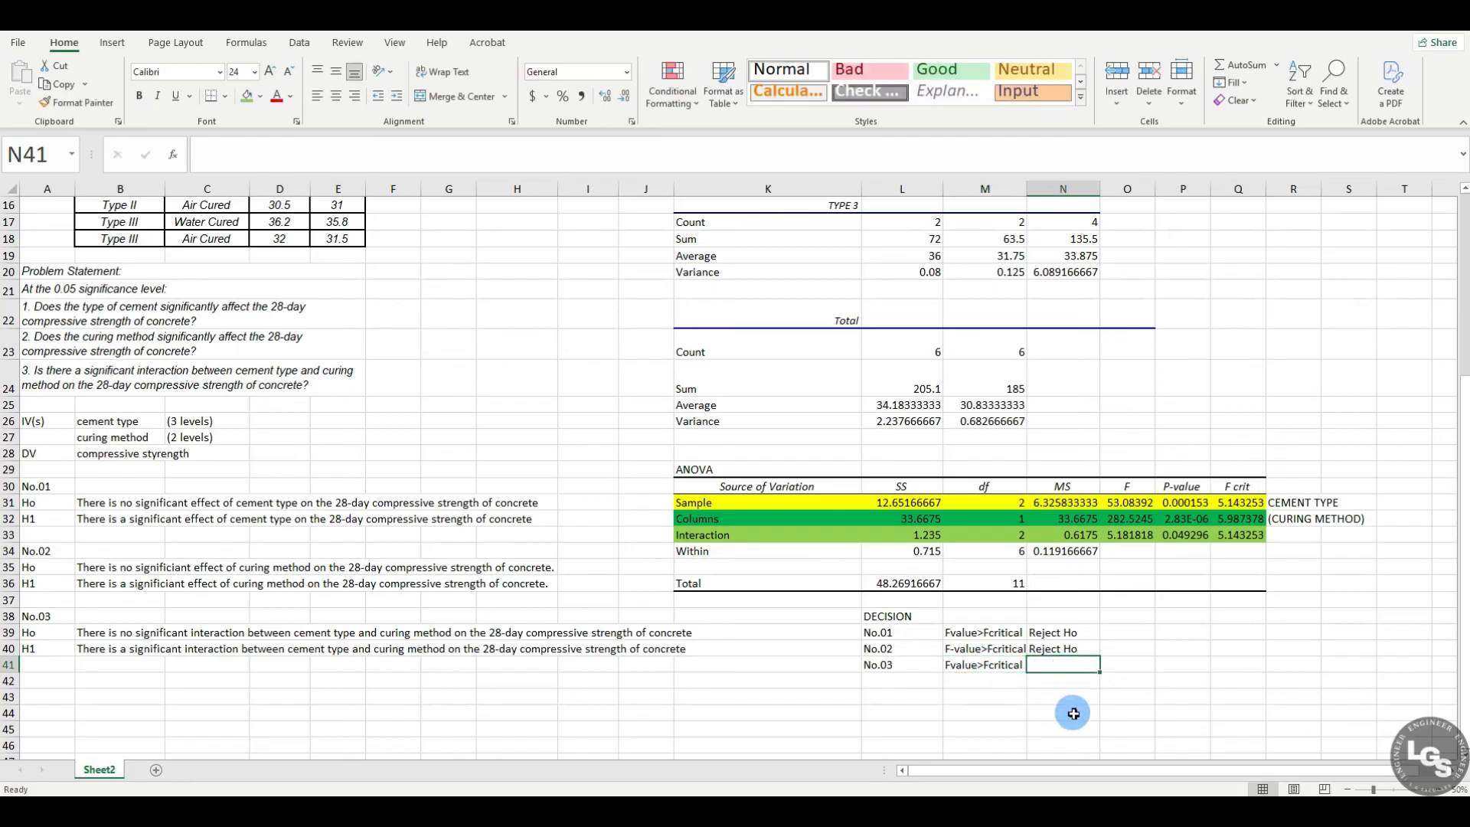
pyautogui.write('Reject Ho')
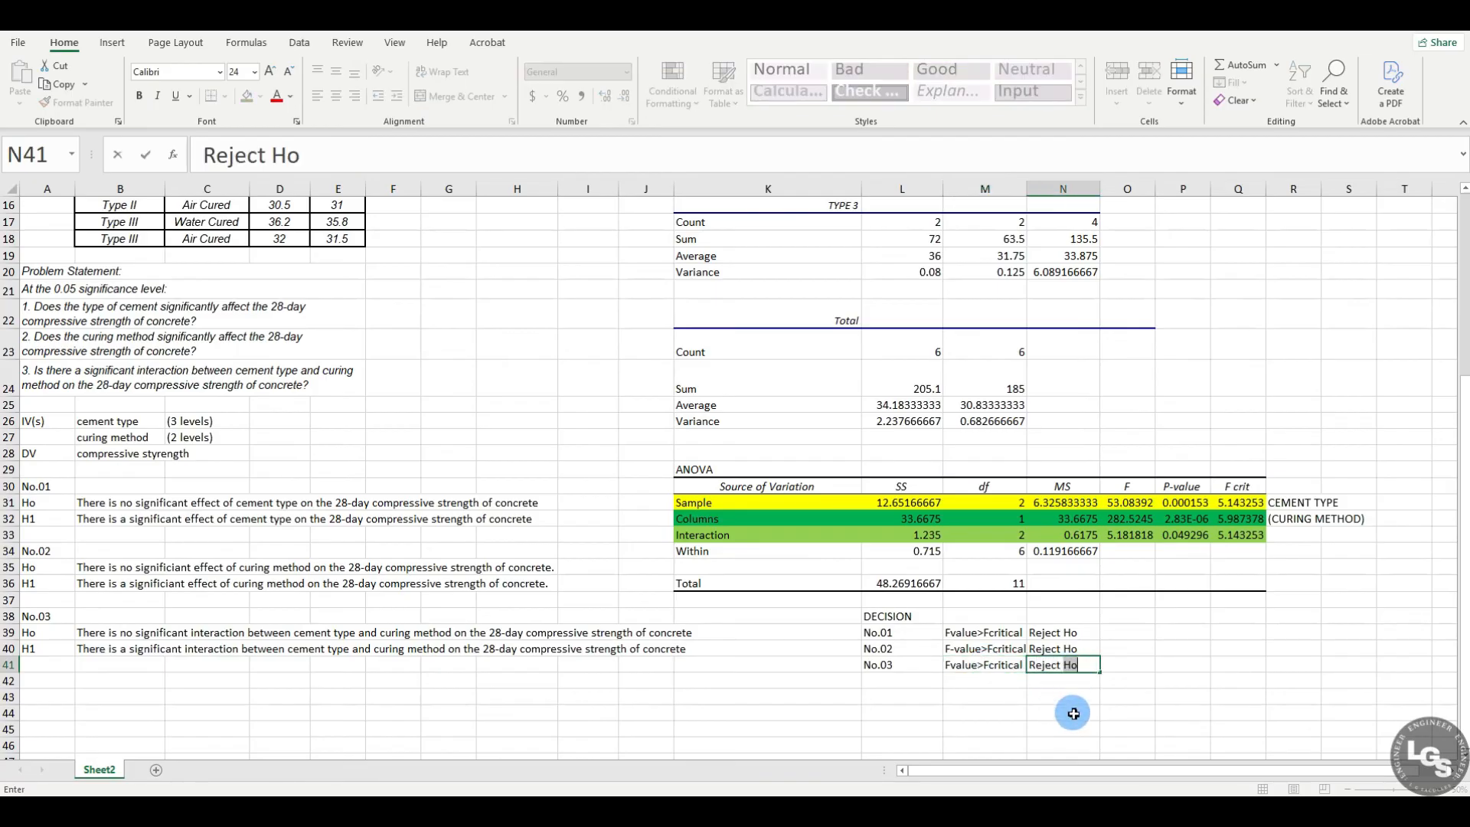
pyautogui.press('Return')
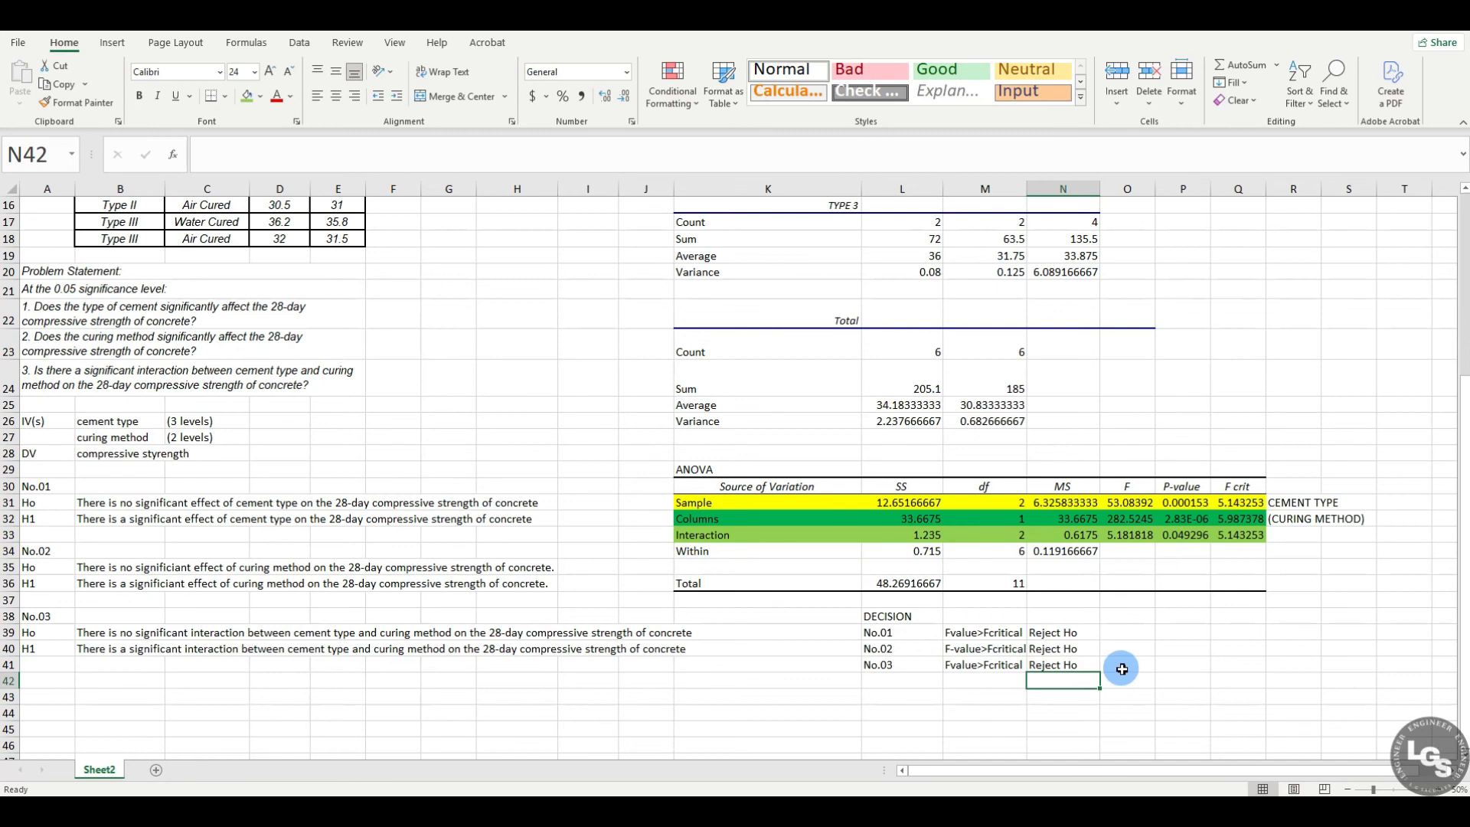
pyautogui.click(1188, 537)
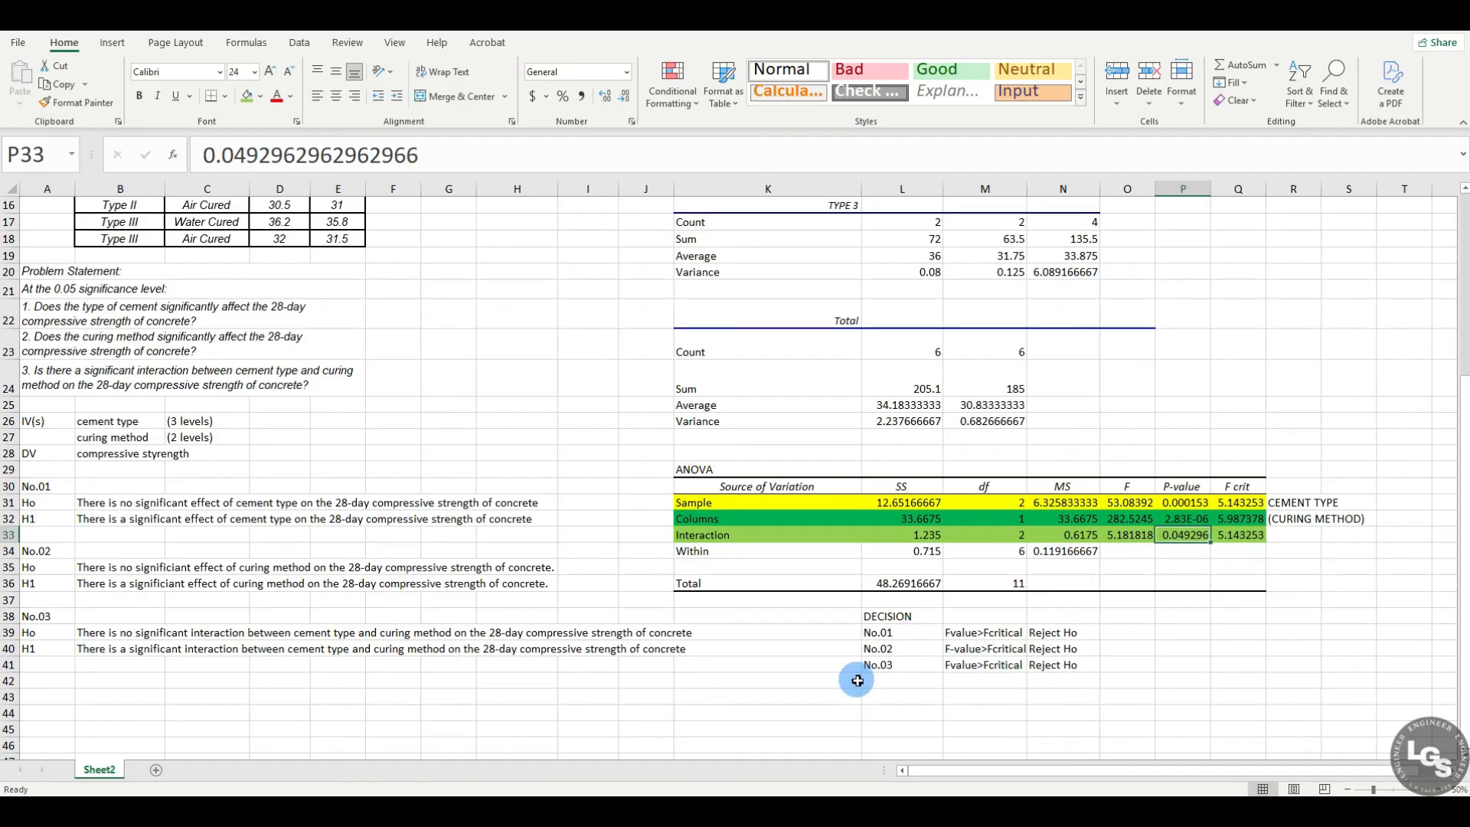
# Step: Enter the heading CONCLUSION in cell O38, in the same row as DECISION
pyautogui.click(1136, 617)
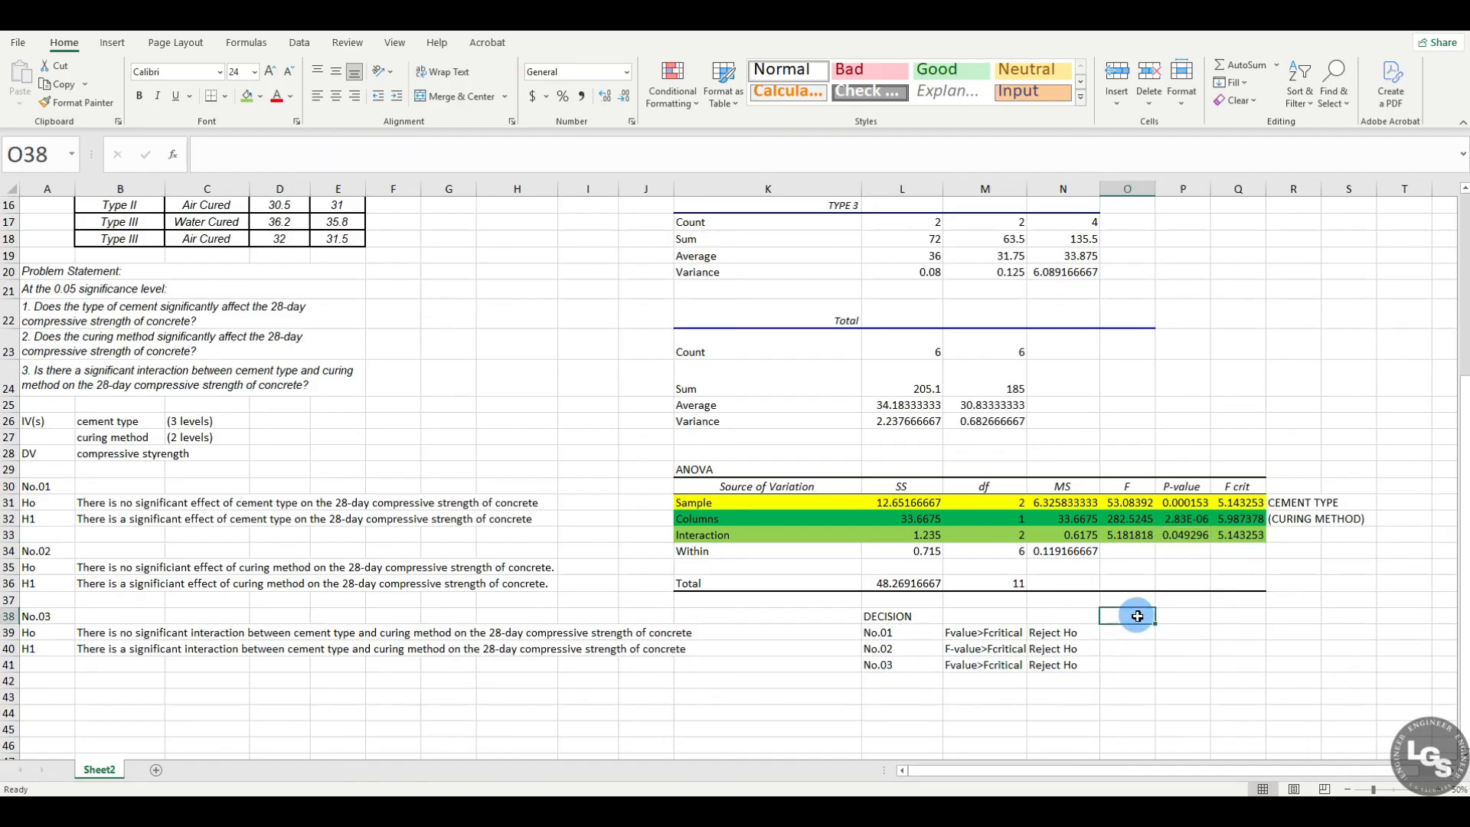
pyautogui.write('CONCL')
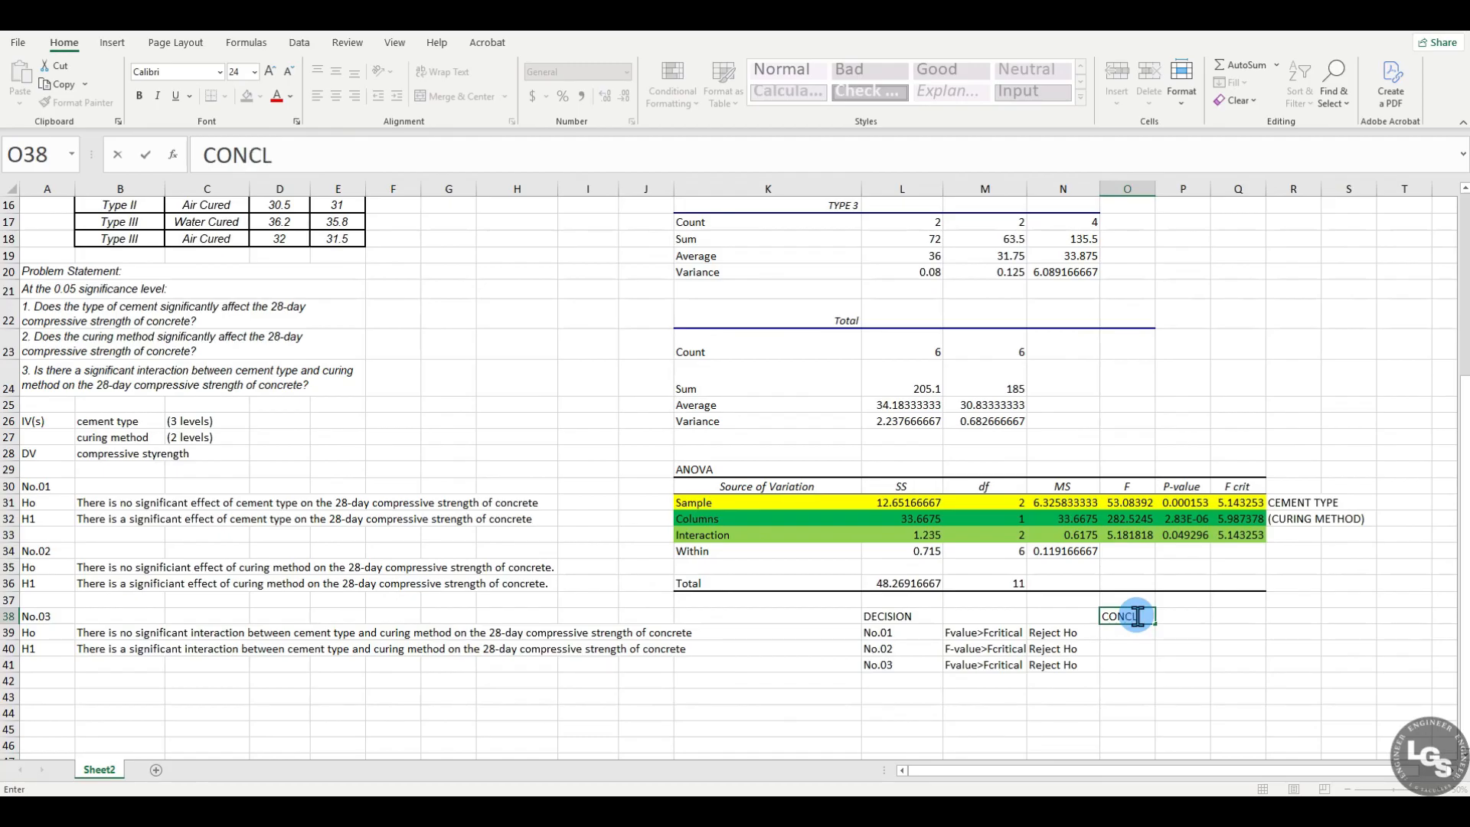
pyautogui.write('USION')
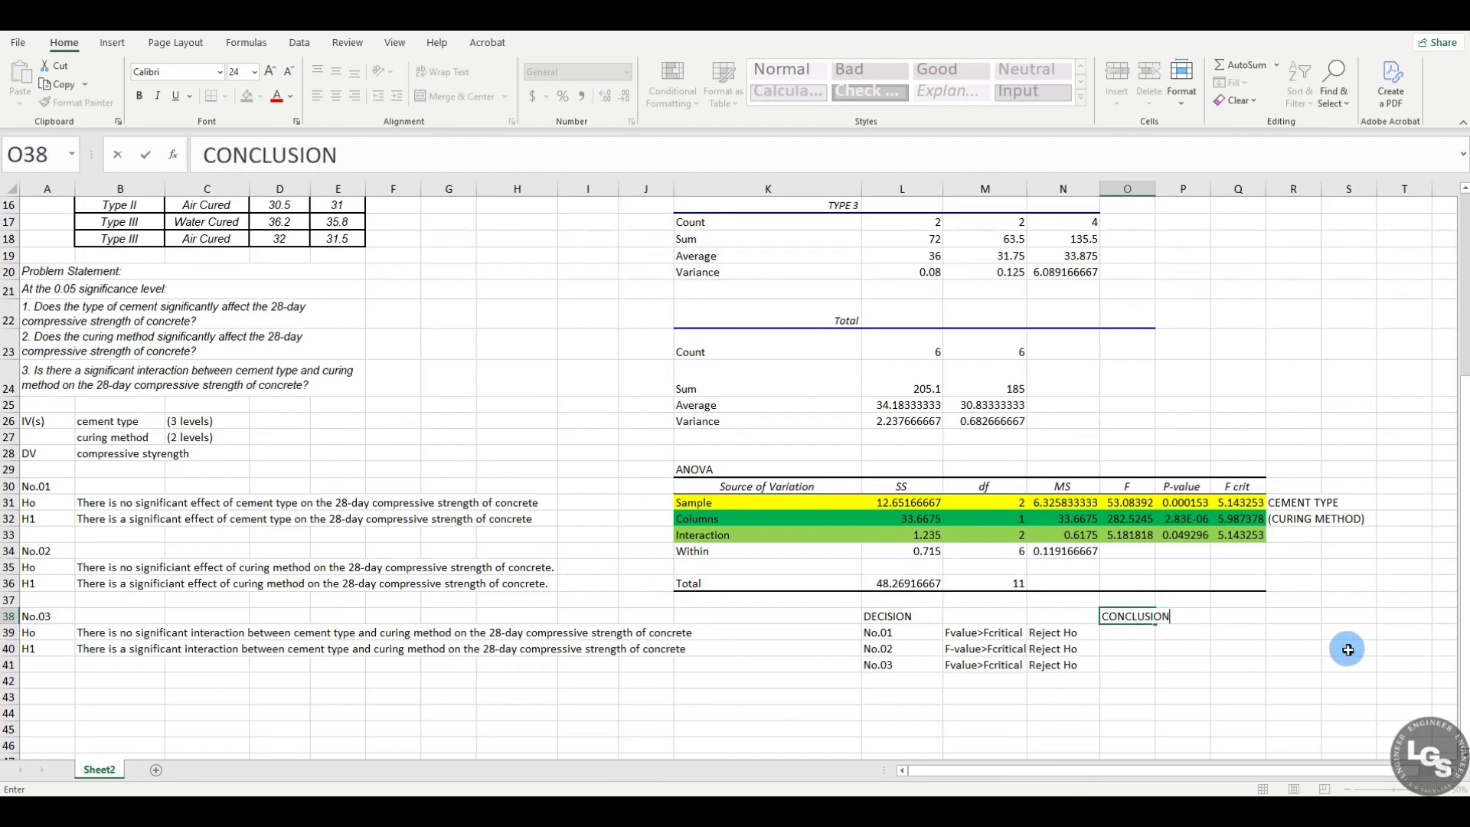
pyautogui.press('Return')
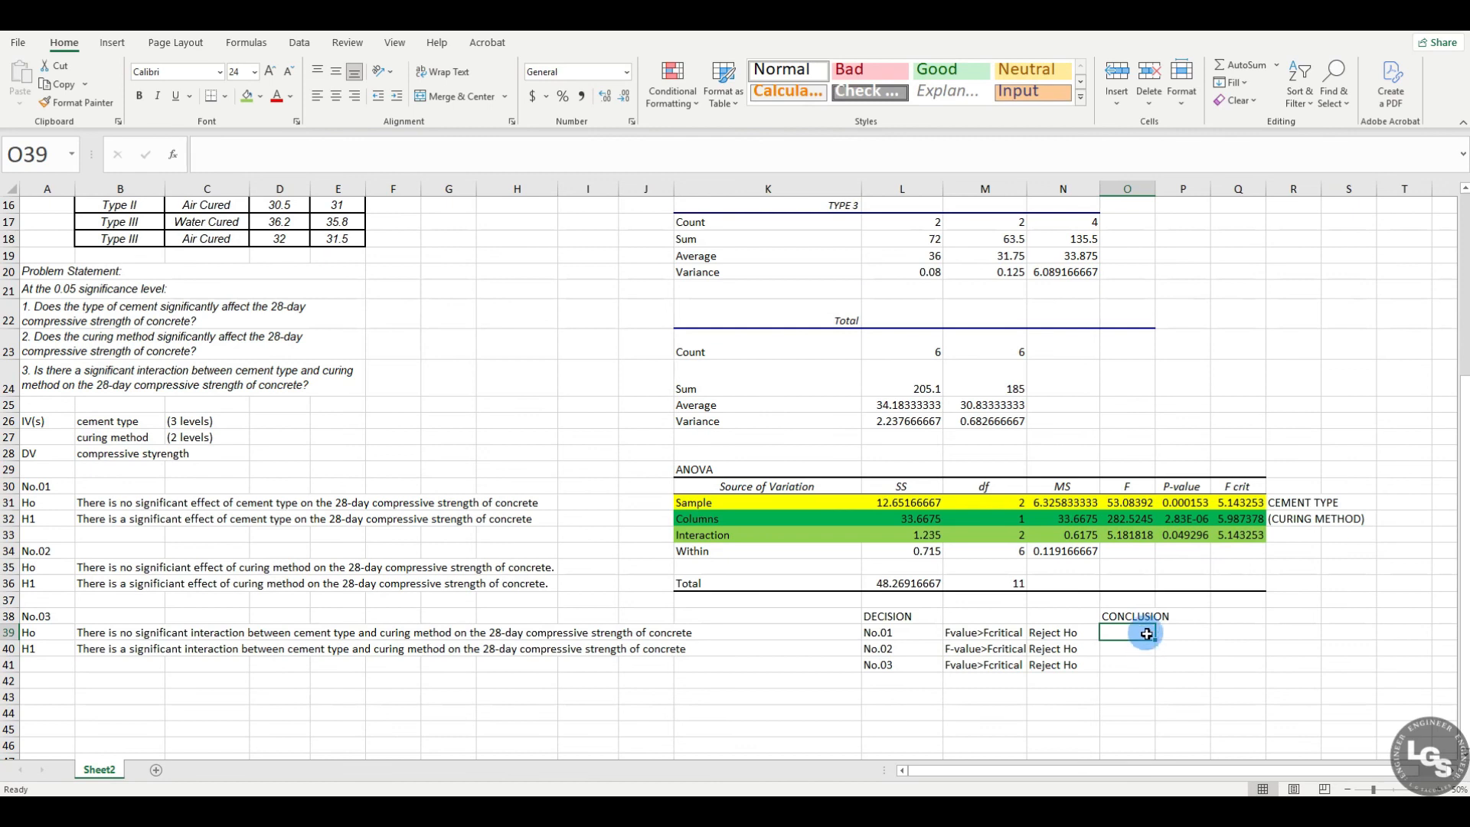
# Step: Merge and center cells O39 to T39 below the CONCLUSION heading
pyautogui.moveTo(1139, 629); pyautogui.dragTo(1401, 633)
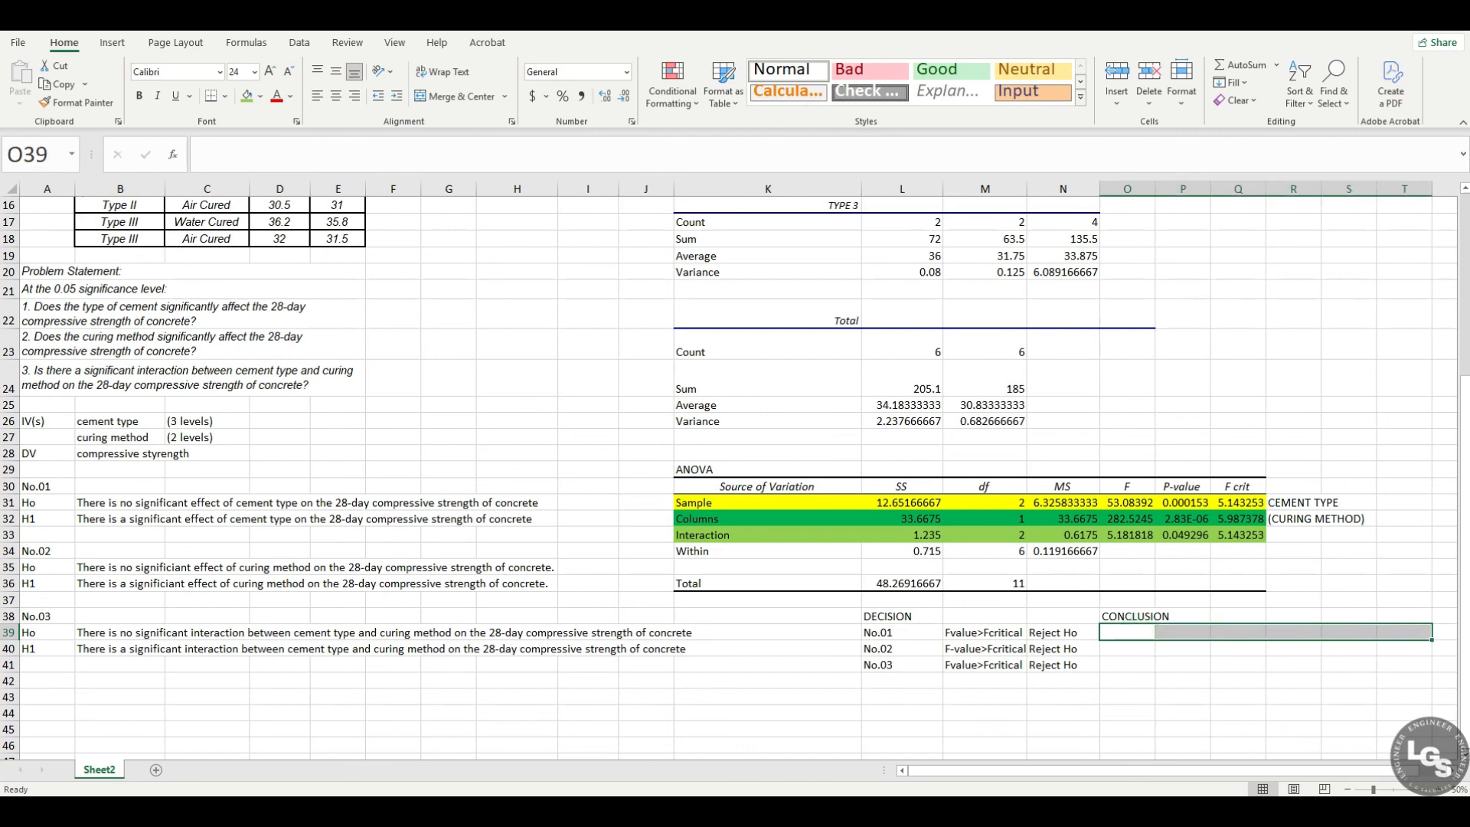
pyautogui.click(438, 98)
pyautogui.click(1275, 712)
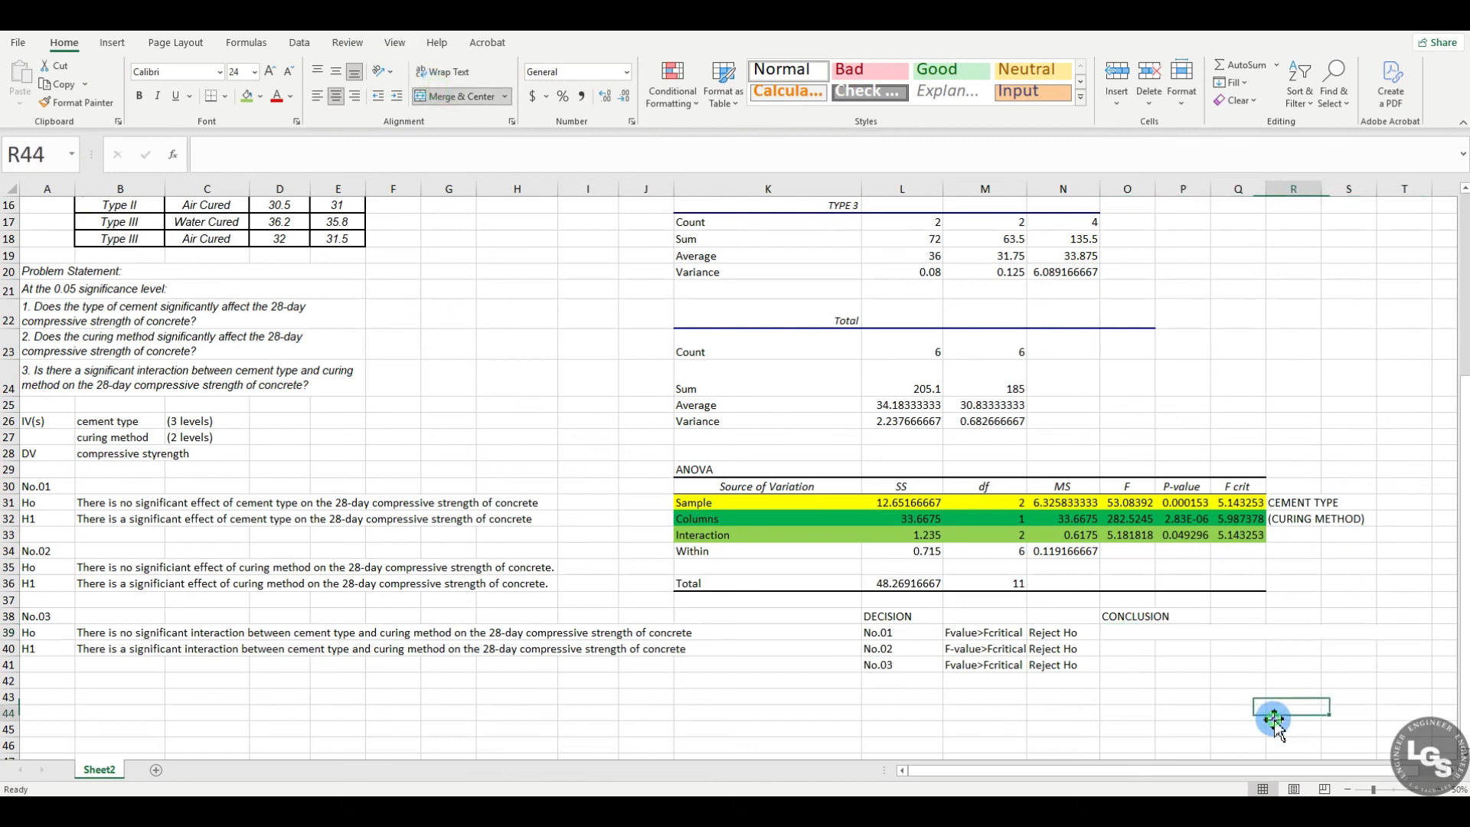
# Step: Copy the No.01 alternative hypothesis on cement type from B32 into the merged conclusion cell O39
pyautogui.click(1160, 647)
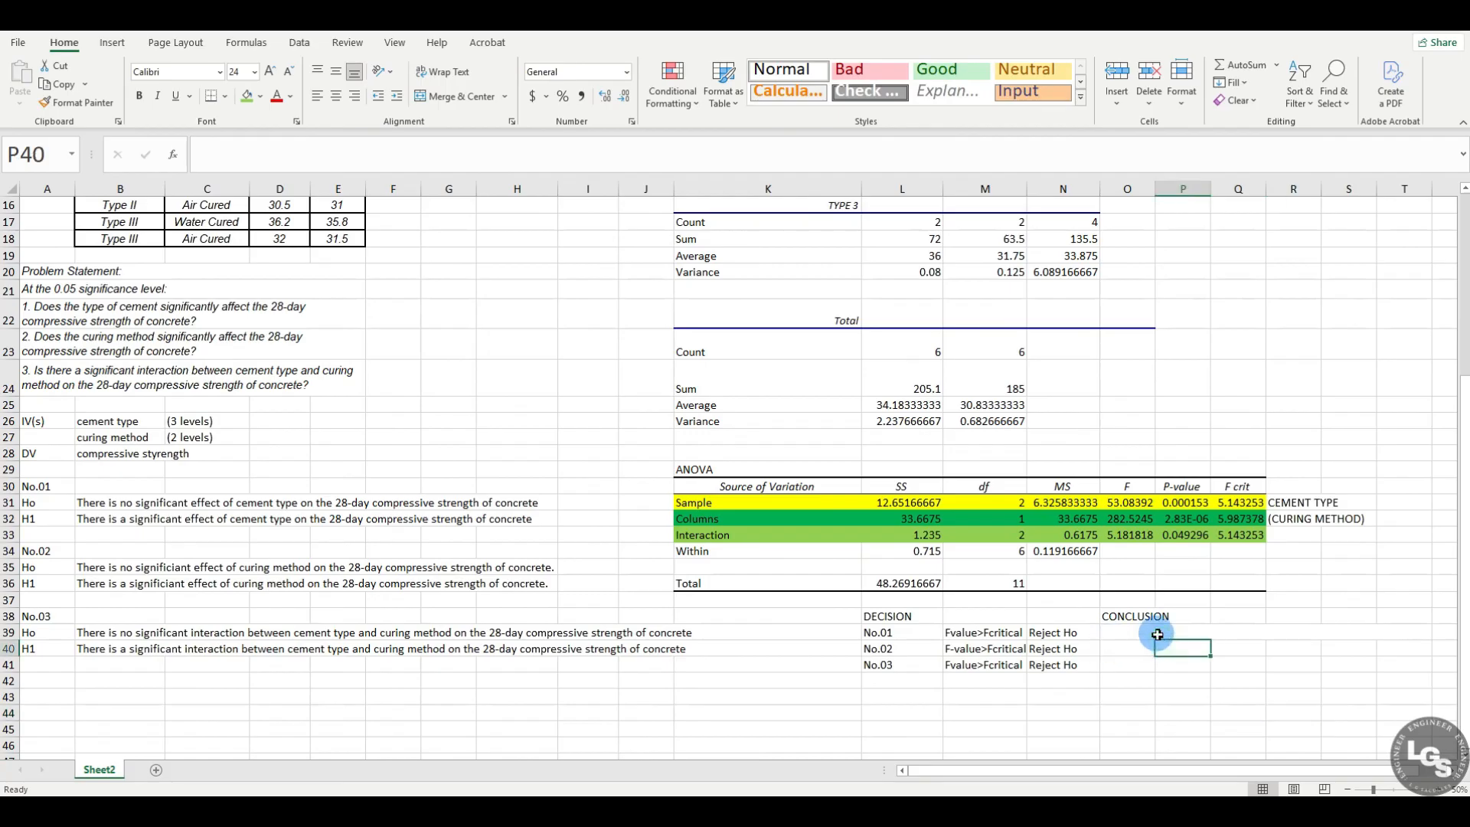
pyautogui.click(1151, 630)
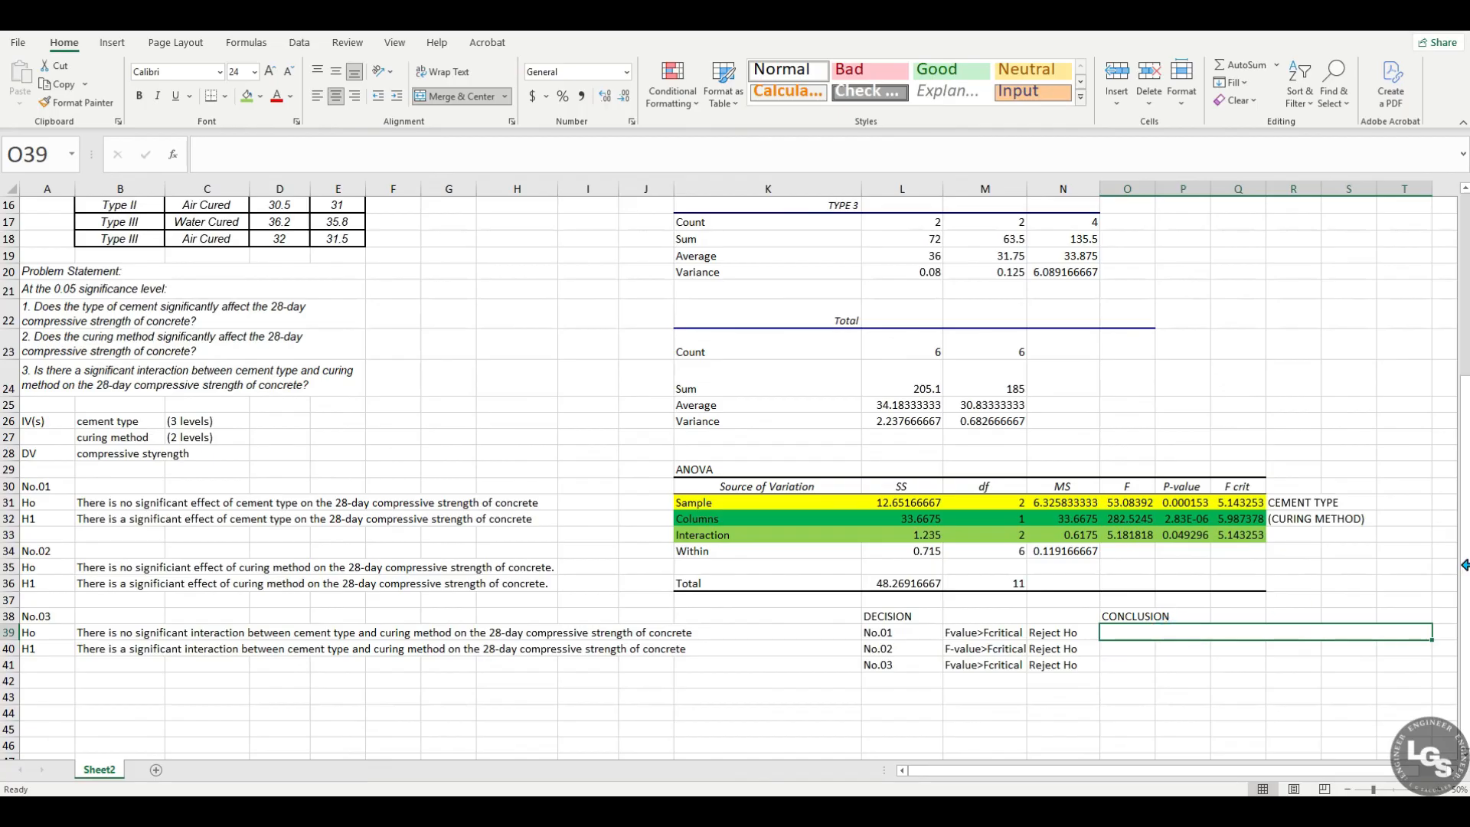
pyautogui.click(107, 534)
pyautogui.click(93, 519)
pyautogui.hotkey('ctrl', 'c')
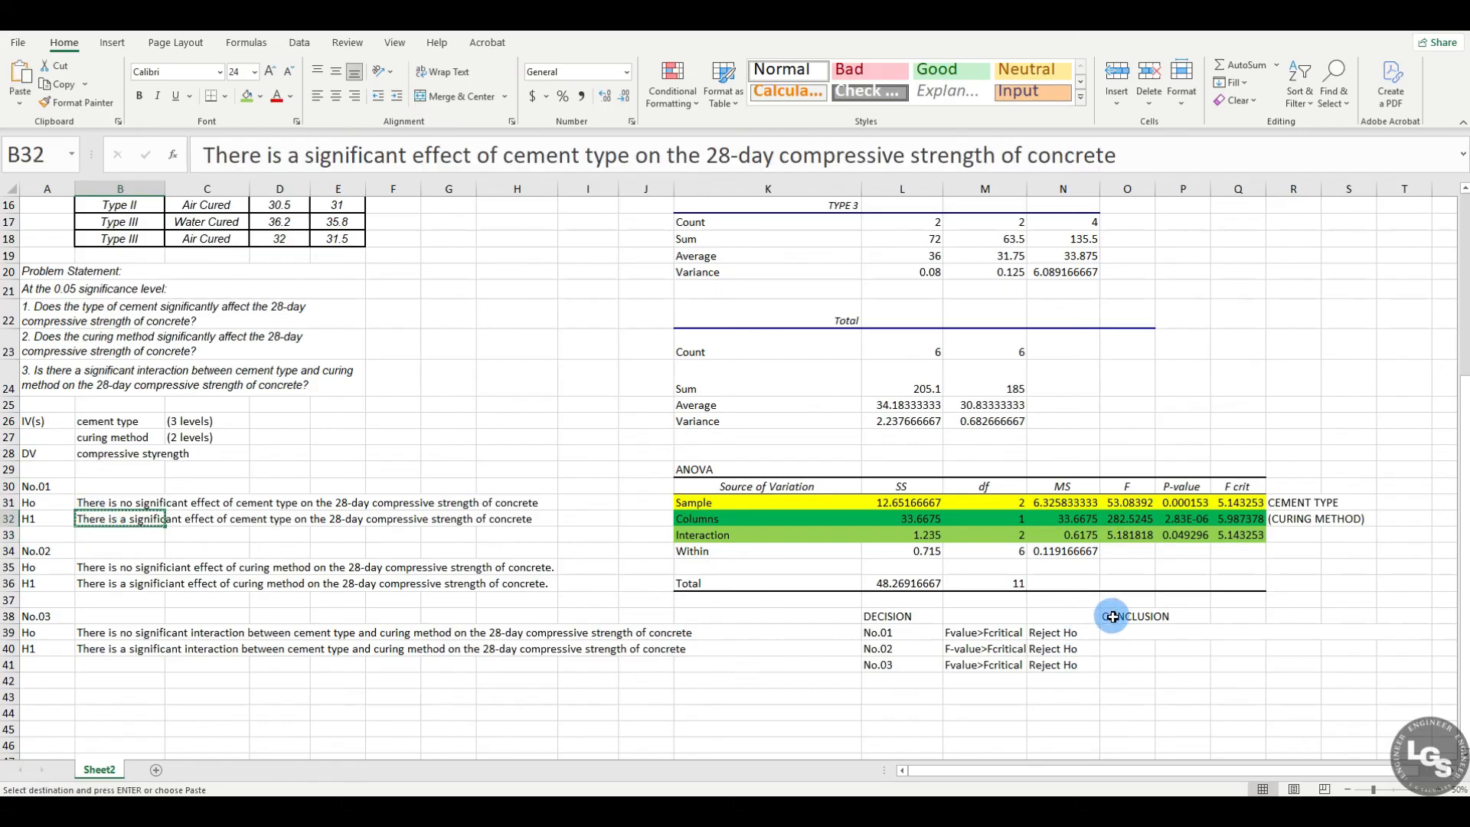
pyautogui.click(1125, 632)
pyautogui.press('Return')
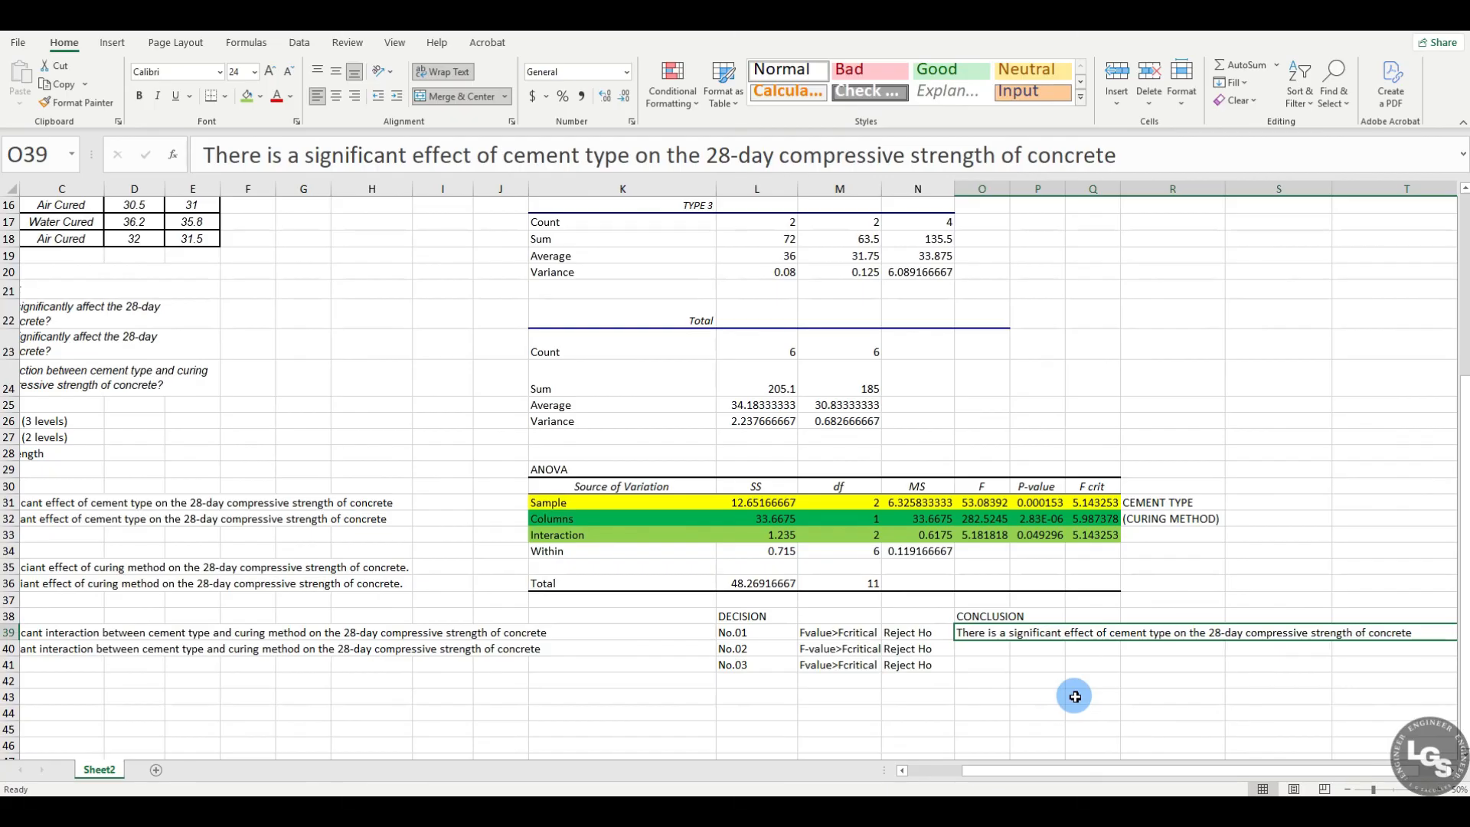
# Step: Copy the No.02 alternative hypothesis on curing method from B36 into O40 as the second conclusion
pyautogui.click(981, 648)
pyautogui.moveTo(1144, 646); pyautogui.dragTo(1442, 648)
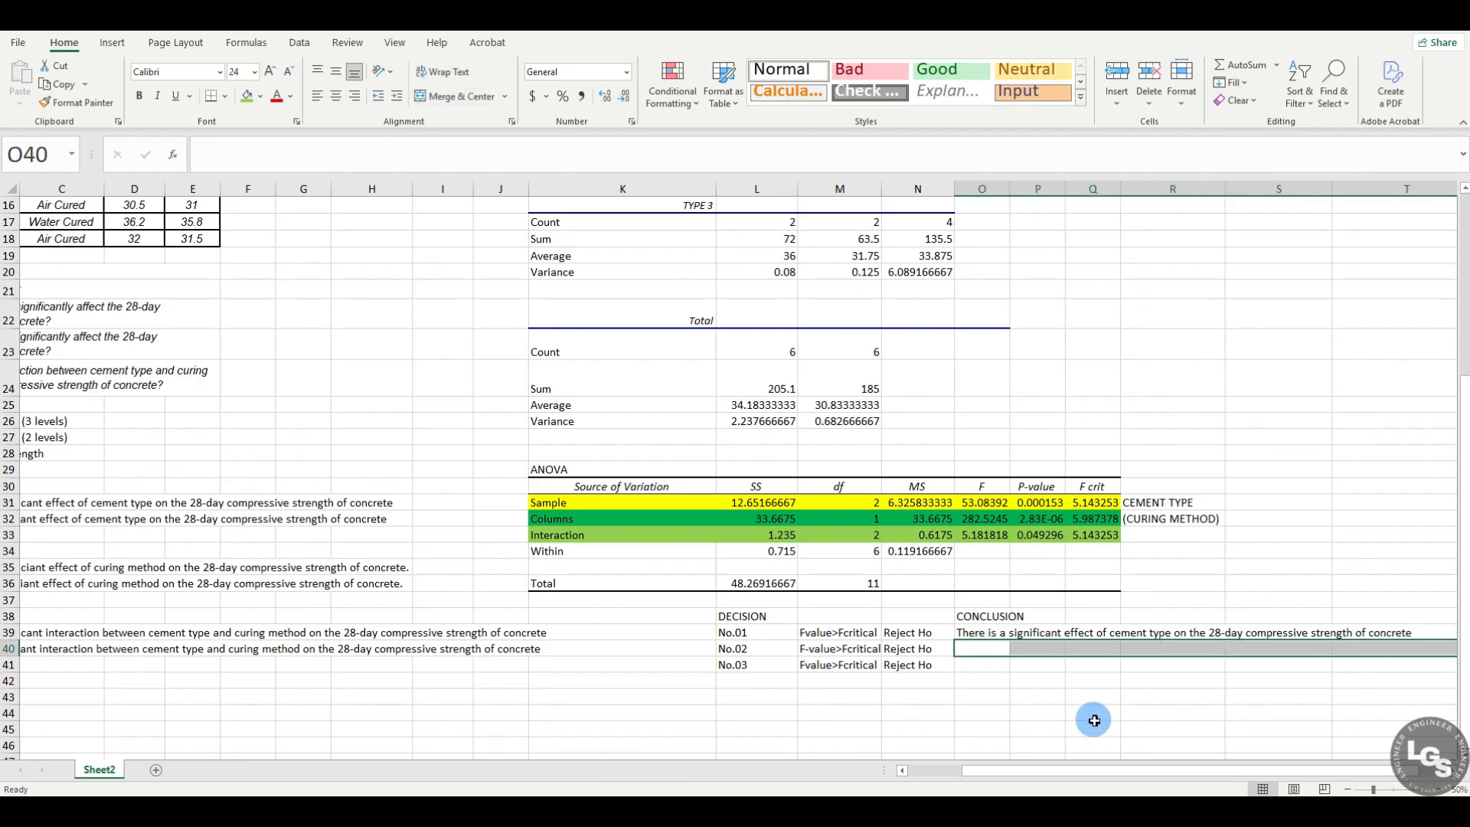
pyautogui.click(1094, 716)
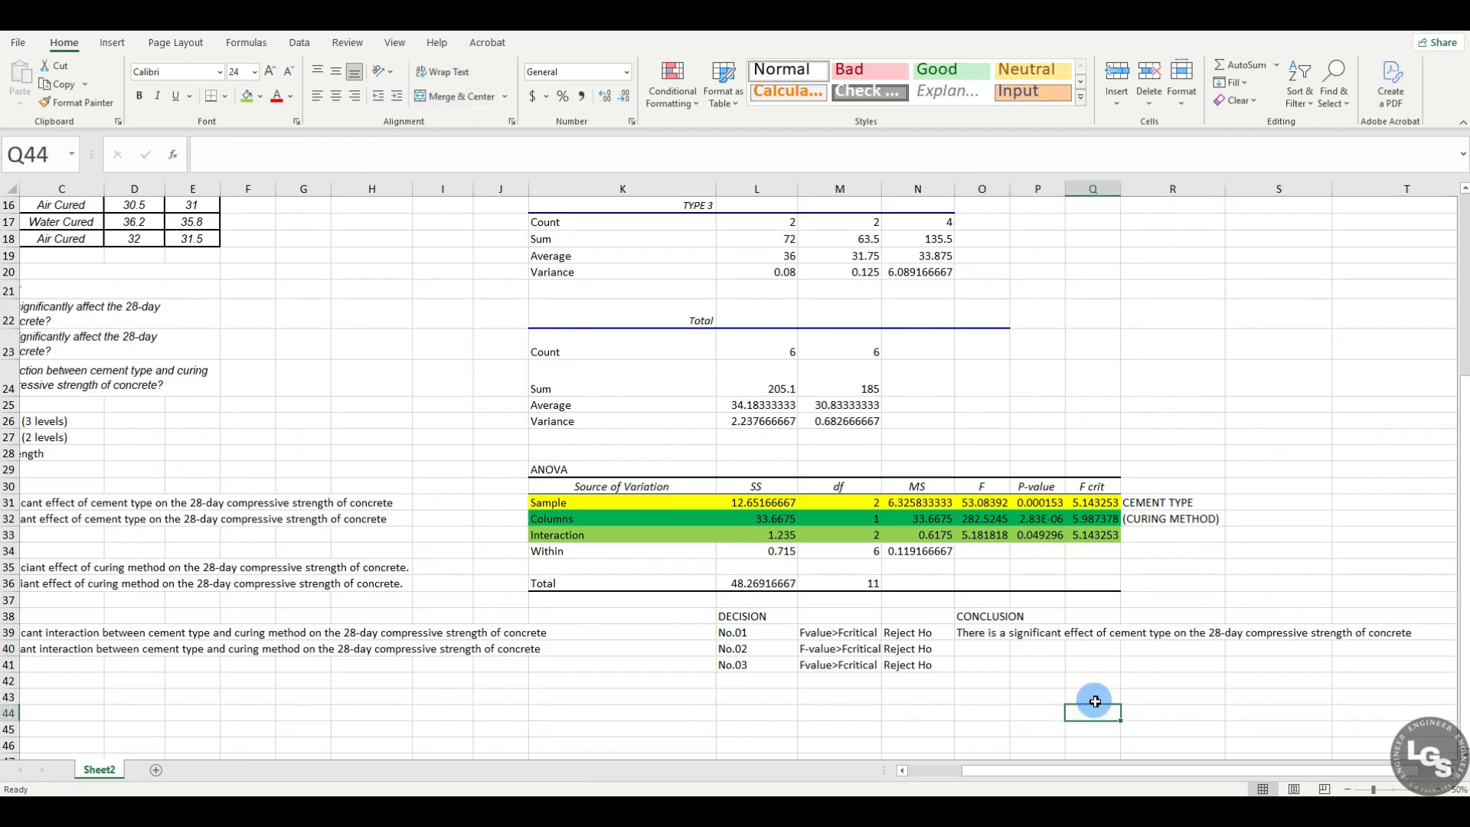
pyautogui.moveTo(980, 781); pyautogui.dragTo(875, 771)
pyautogui.click(94, 587)
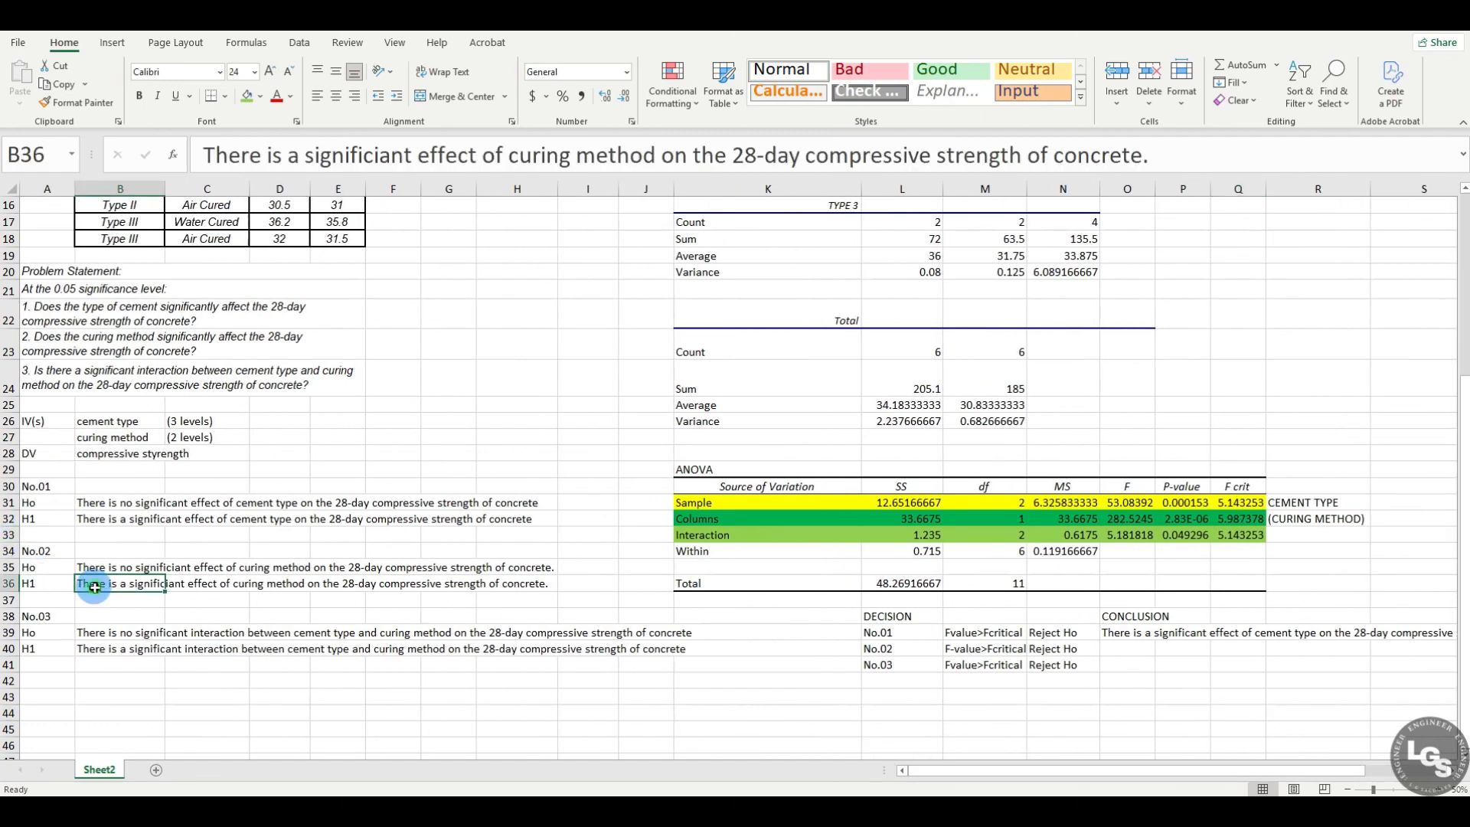
pyautogui.hotkey('ctrl', 'c')
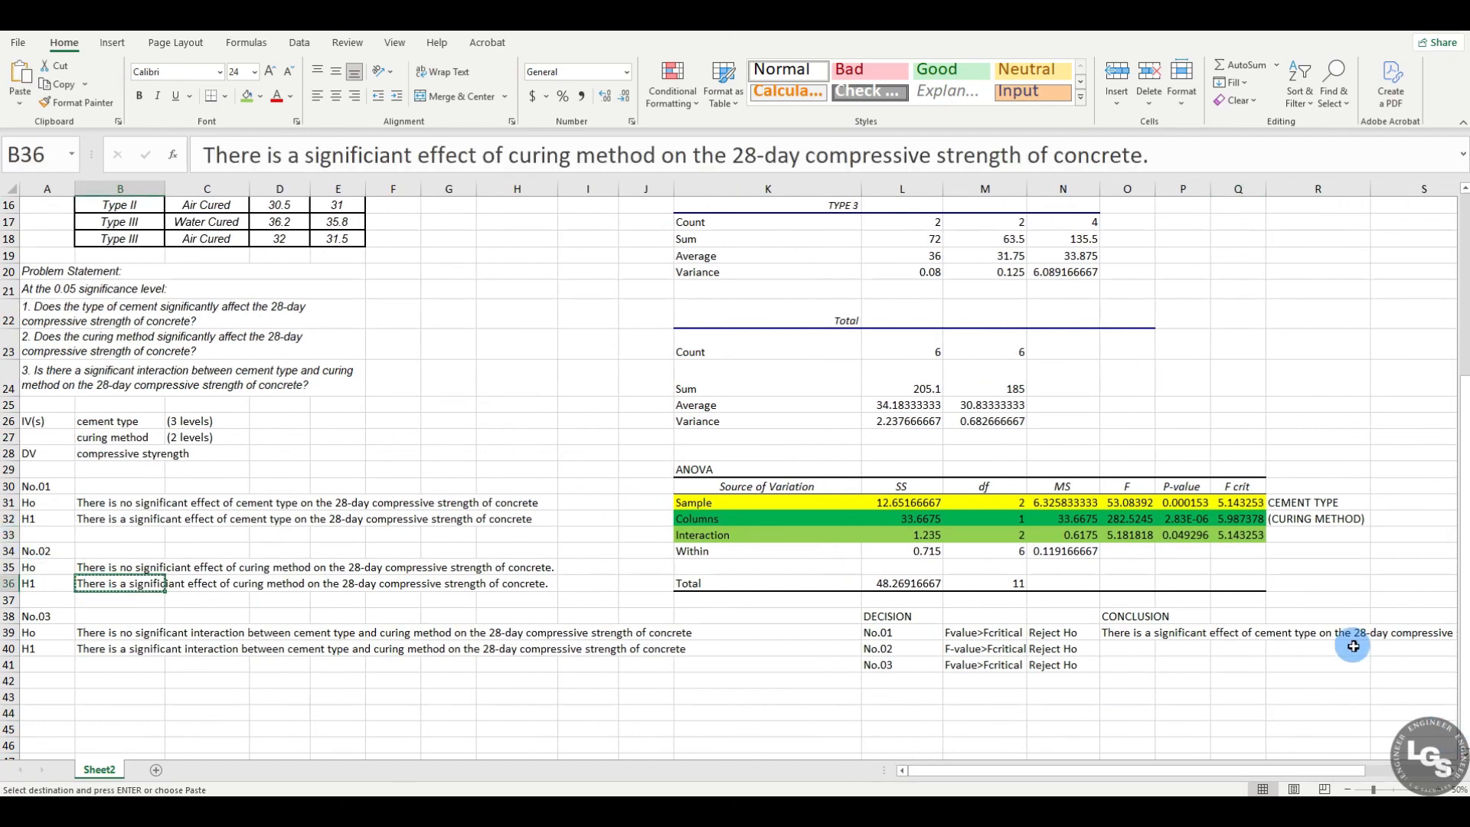
pyautogui.click(1132, 651)
pyautogui.hotkey('ctrl', 'v')
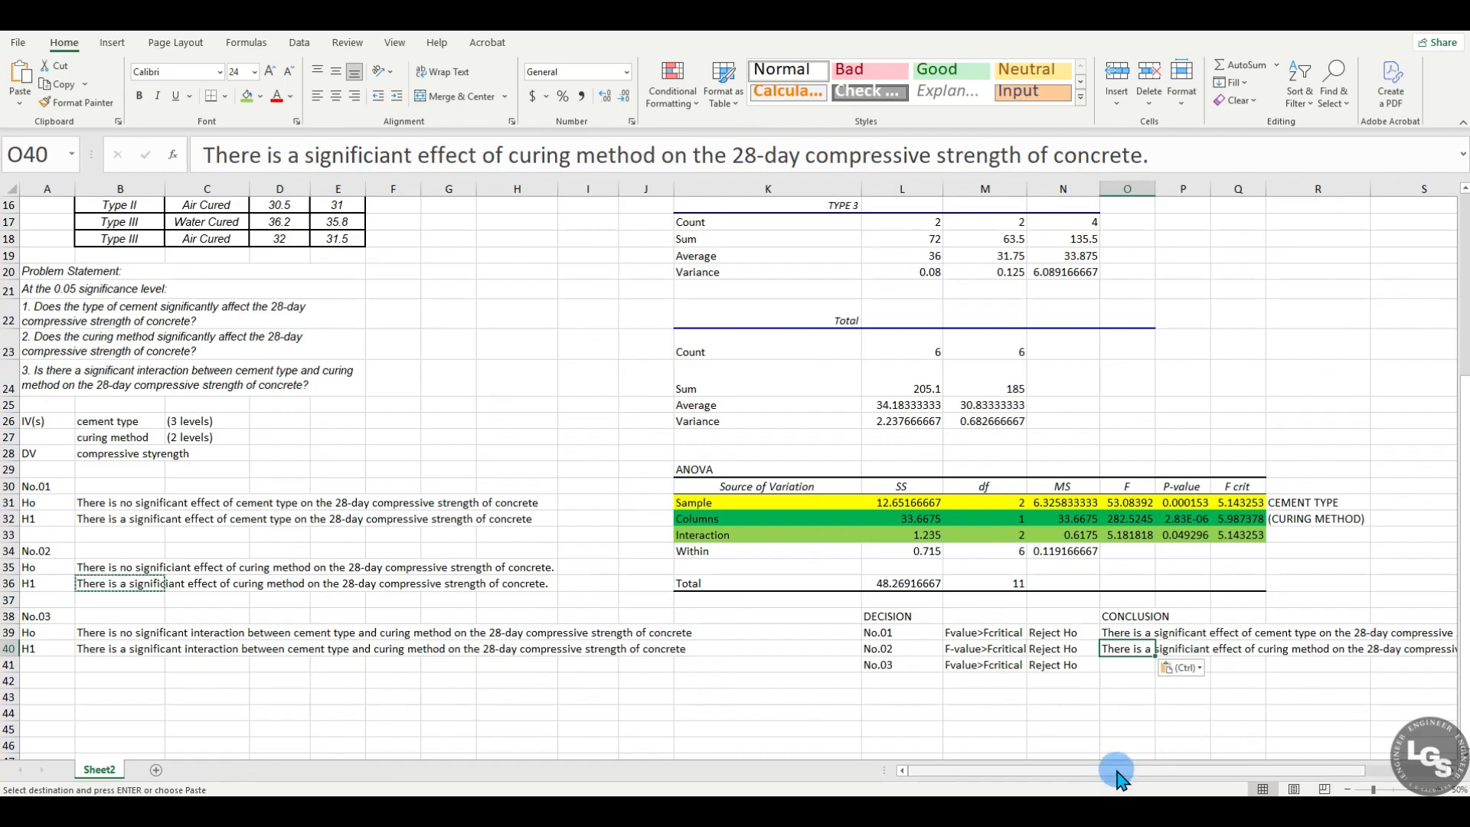
pyautogui.moveTo(1122, 769); pyautogui.dragTo(1240, 770)
pyautogui.click(1101, 694)
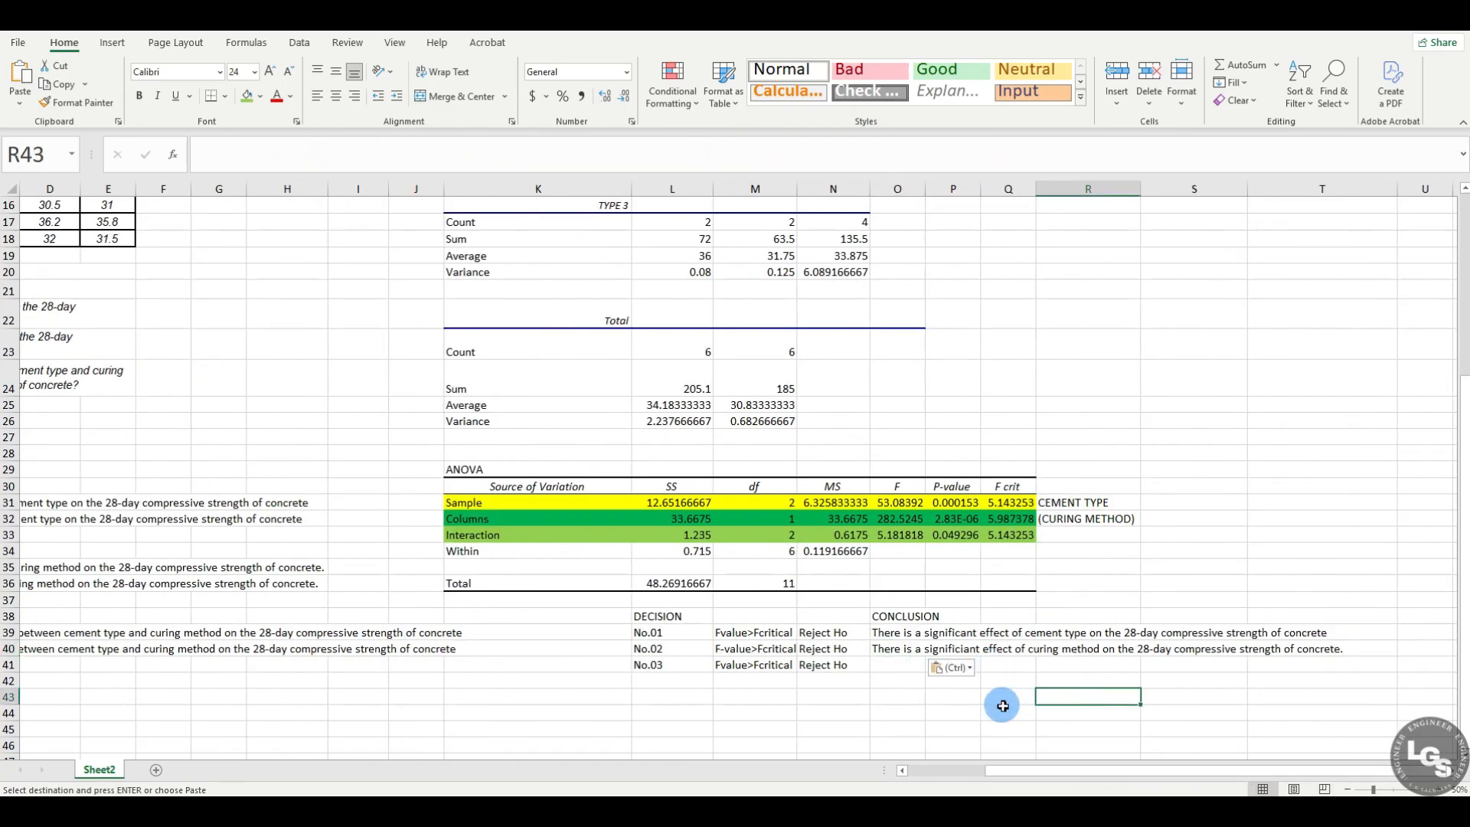
# Step: Copy the No.03 alternative hypothesis on the interaction from B40 into O41 as the third conclusion
pyautogui.moveTo(1052, 772); pyautogui.dragTo(935, 772)
pyautogui.click(124, 672)
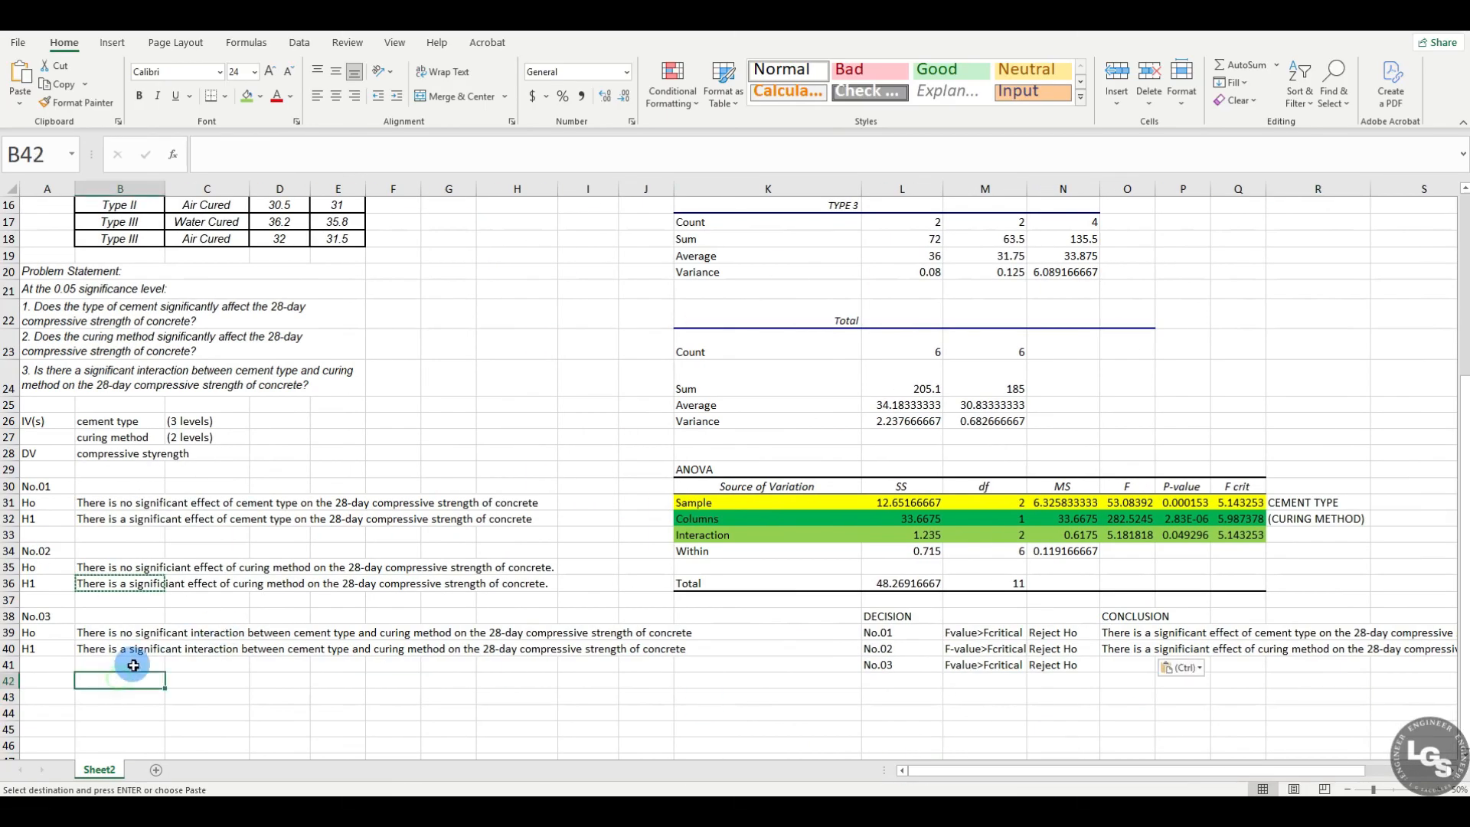
pyautogui.click(125, 652)
pyautogui.hotkey('ctrl', 'c')
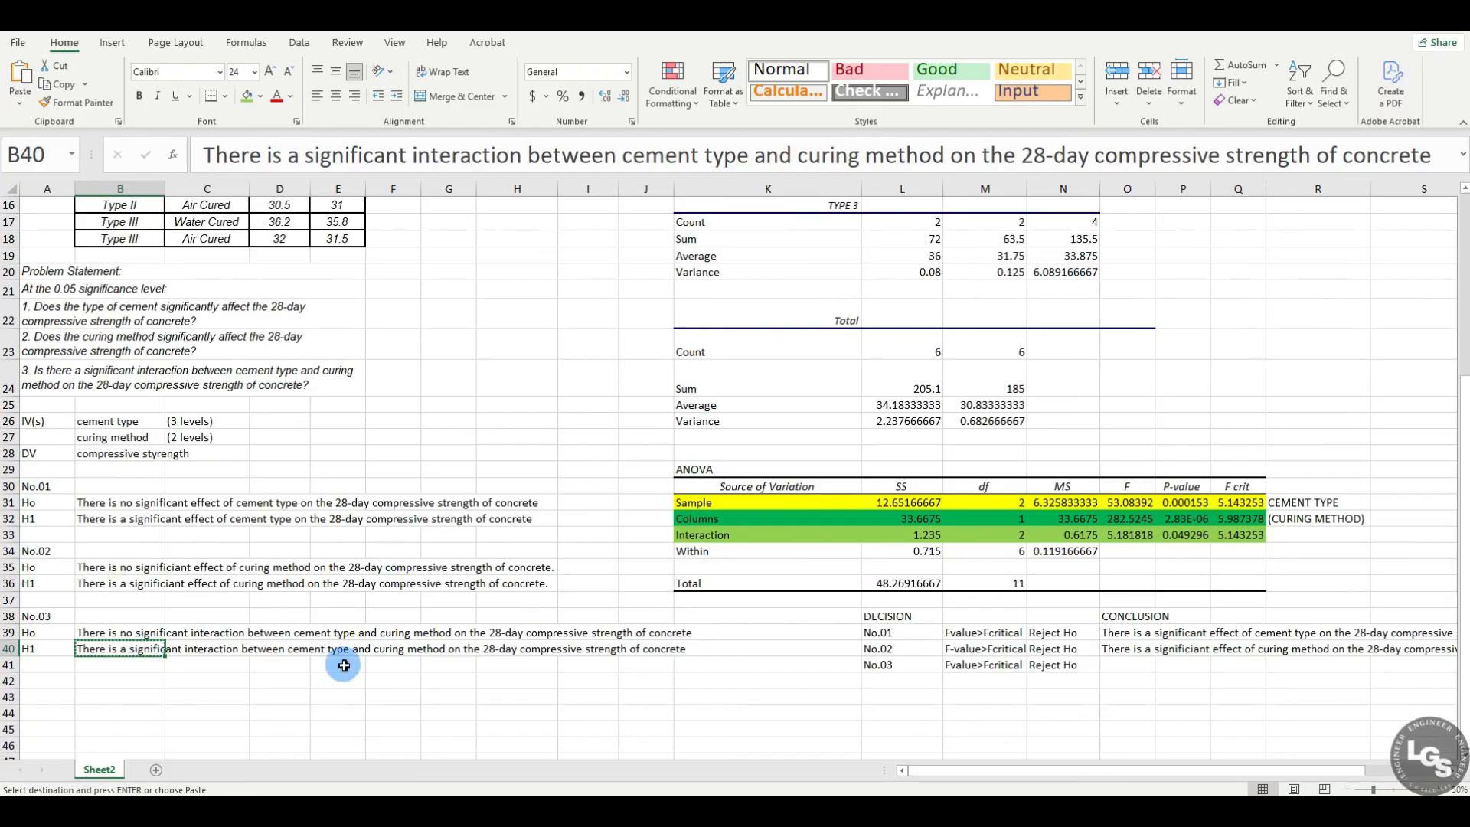
pyautogui.moveTo(1029, 773); pyautogui.dragTo(1147, 773)
pyautogui.click(873, 670)
pyautogui.hotkey('ctrl', 'v')
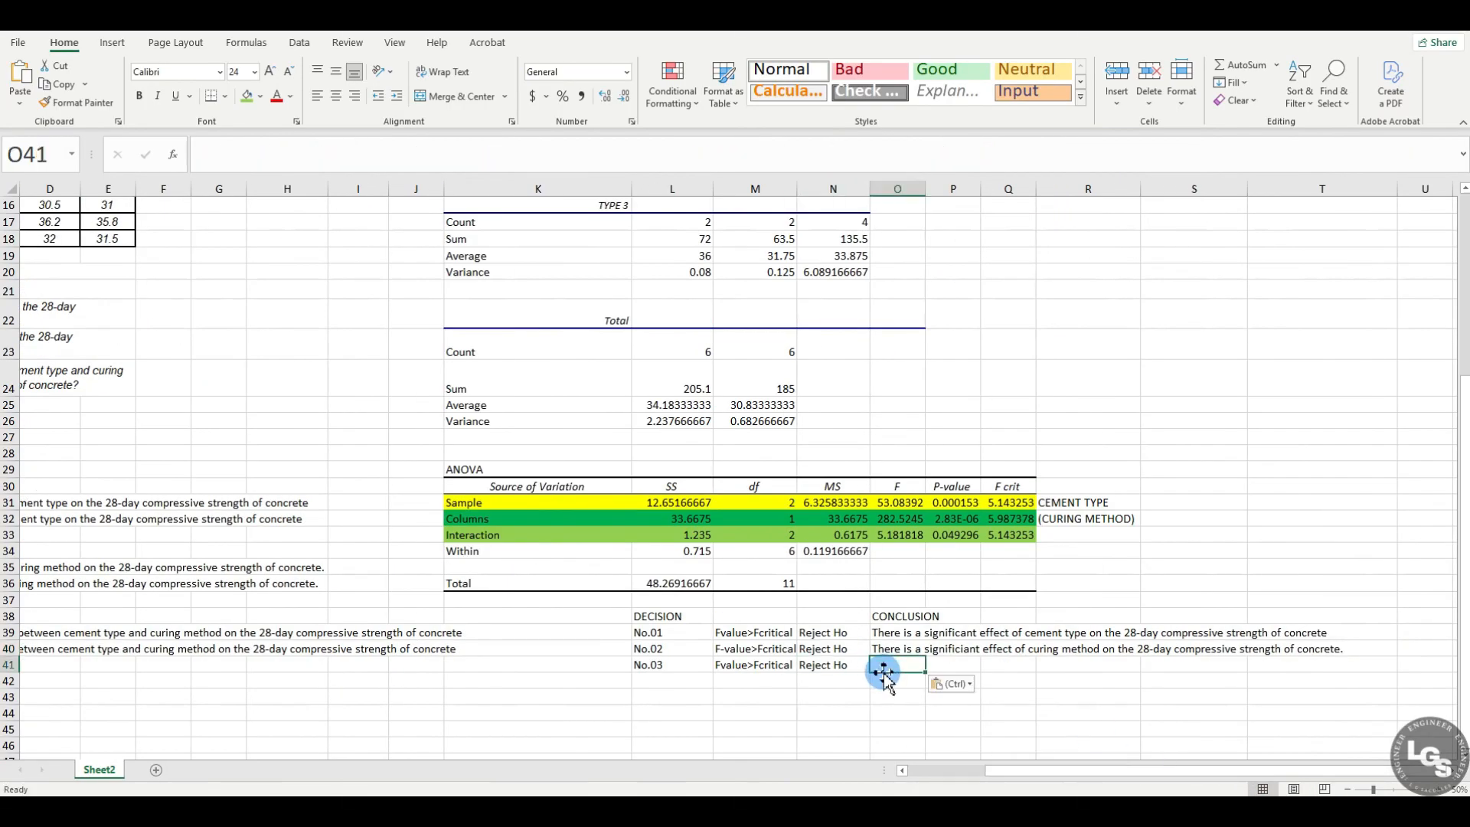
pyautogui.click(875, 719)
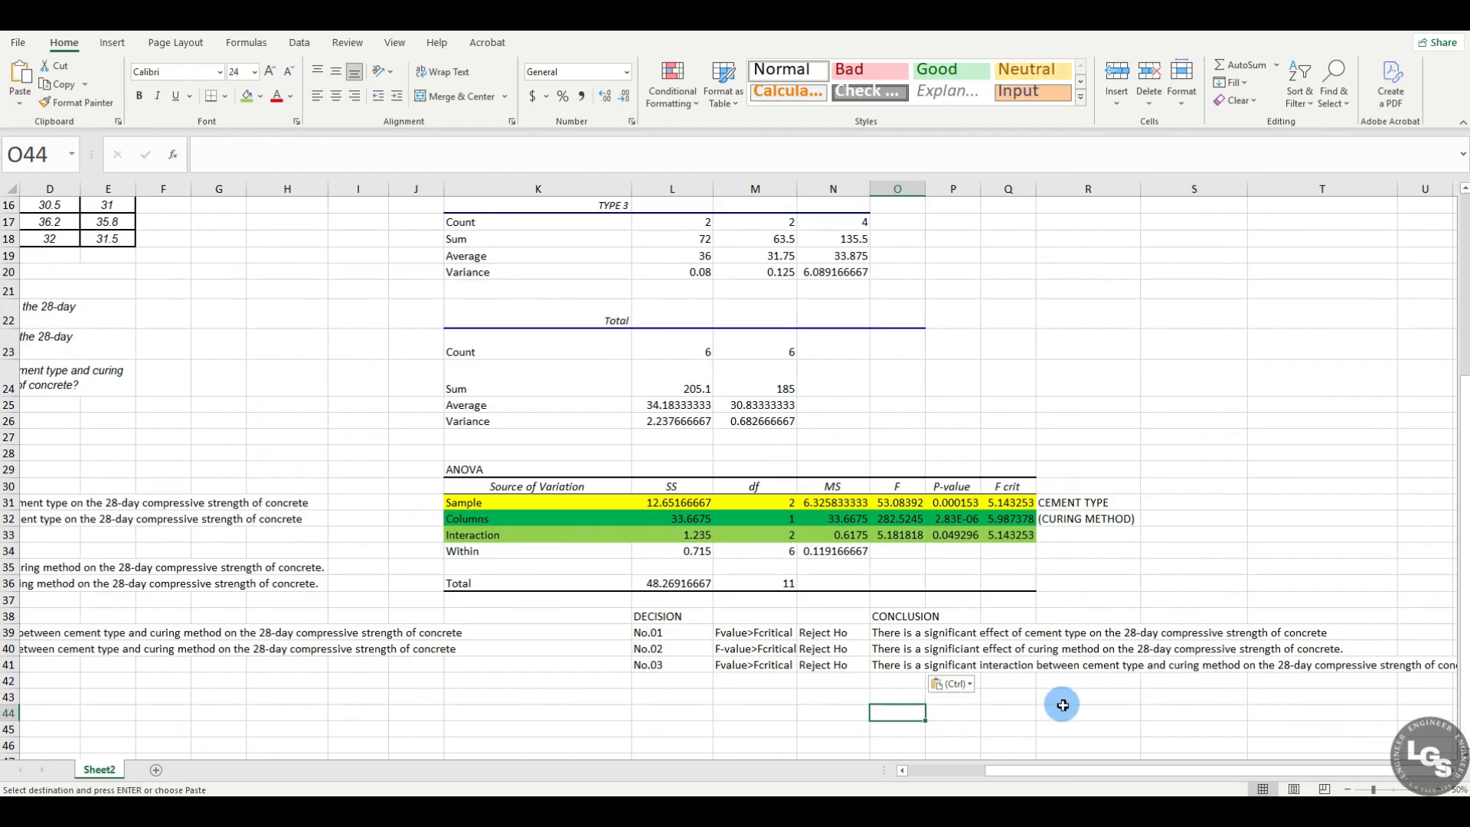
# Step: Merge cells O41 to T42 around the interaction conclusion and align its text to the upper left of the merged cell
pyautogui.moveTo(904, 666); pyautogui.dragTo(1371, 668)
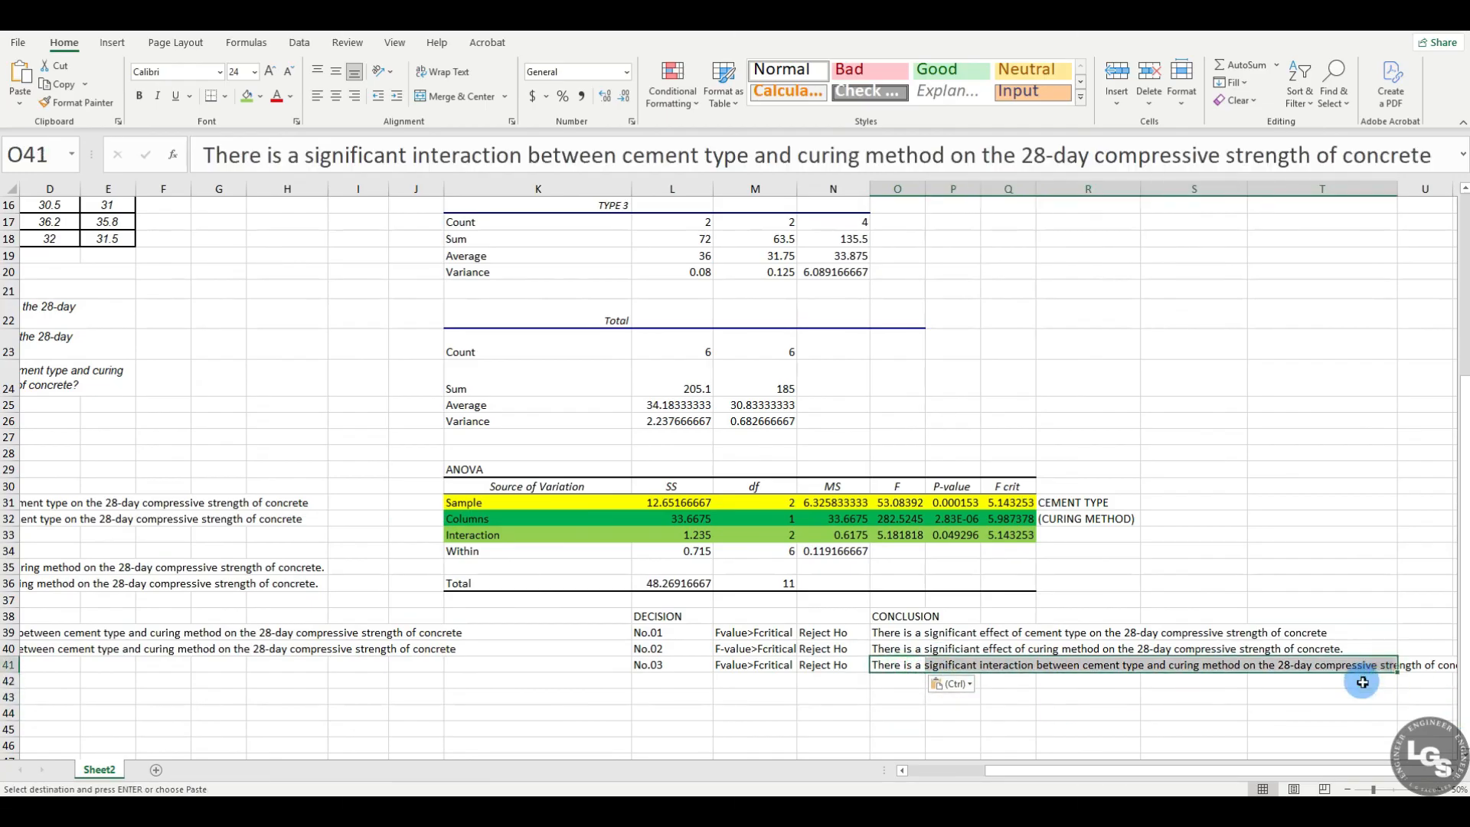
pyautogui.click(1364, 680)
pyautogui.moveTo(919, 671); pyautogui.dragTo(1360, 674)
pyautogui.click(457, 96)
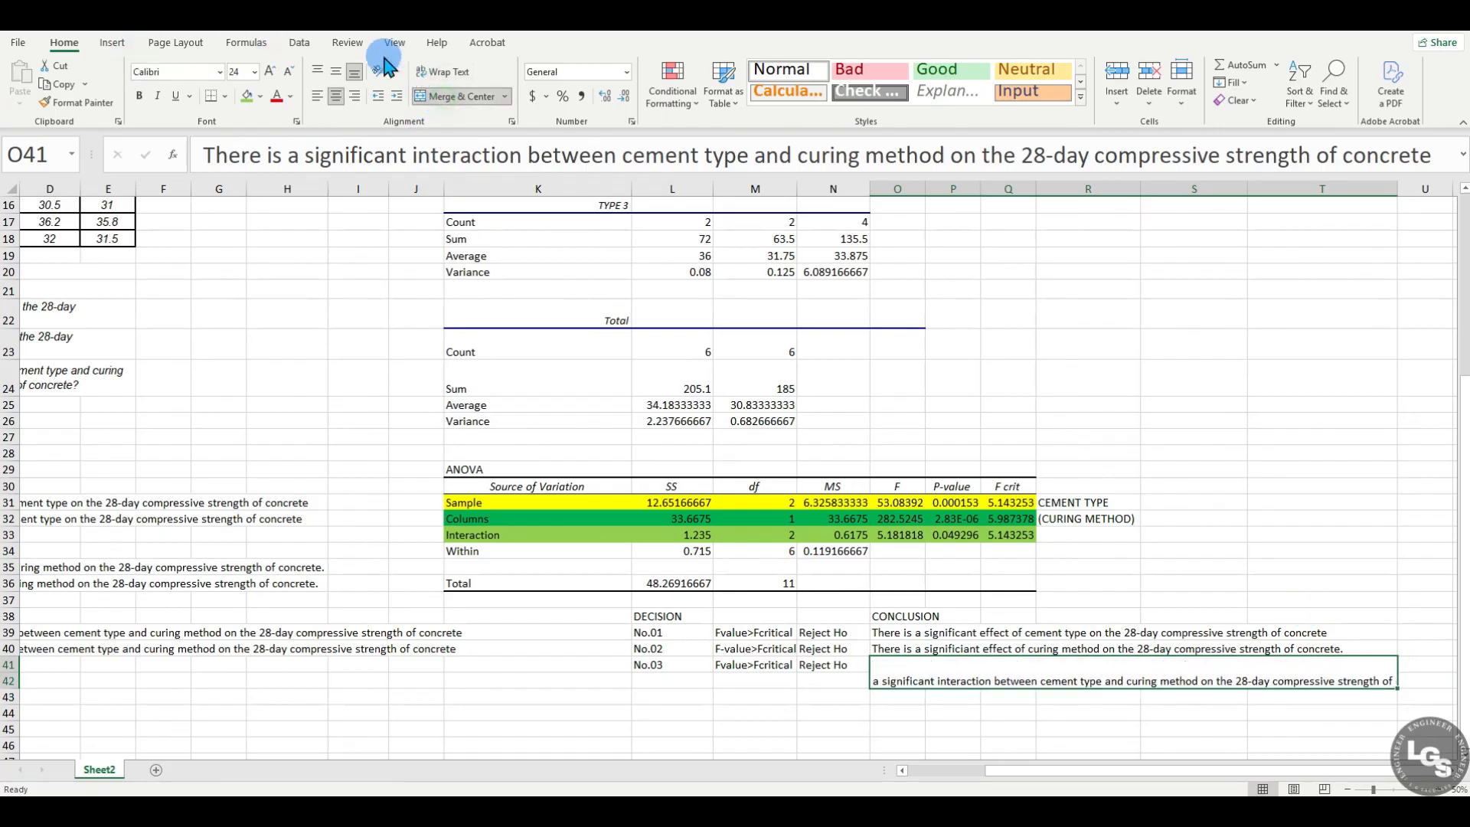
pyautogui.click(318, 71)
pyautogui.click(1266, 726)
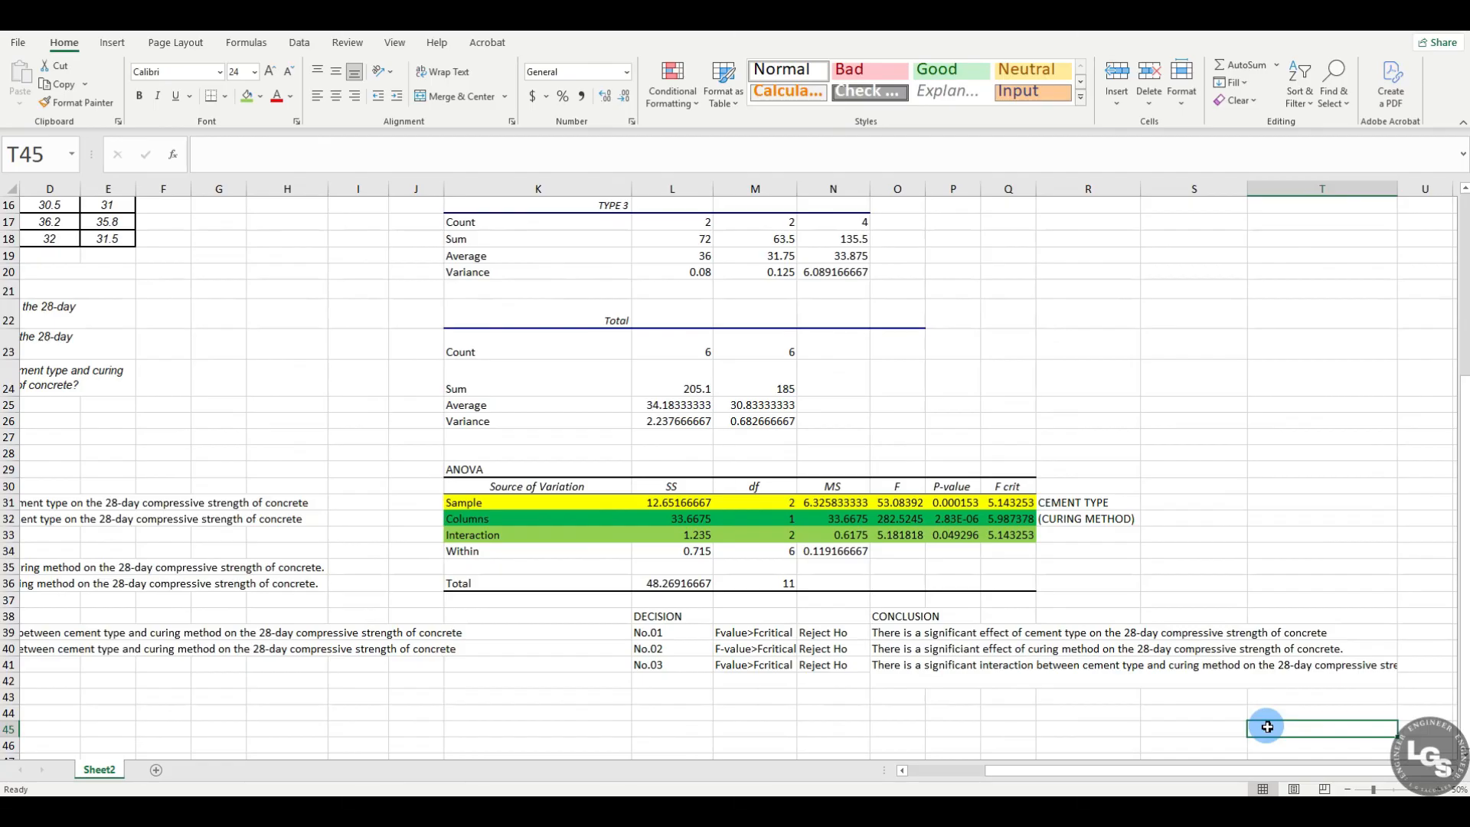
# Step: Wrap the text of the interaction conclusion in the merged cell O41
pyautogui.click(1250, 678)
pyautogui.click(438, 70)
pyautogui.click(1219, 373)
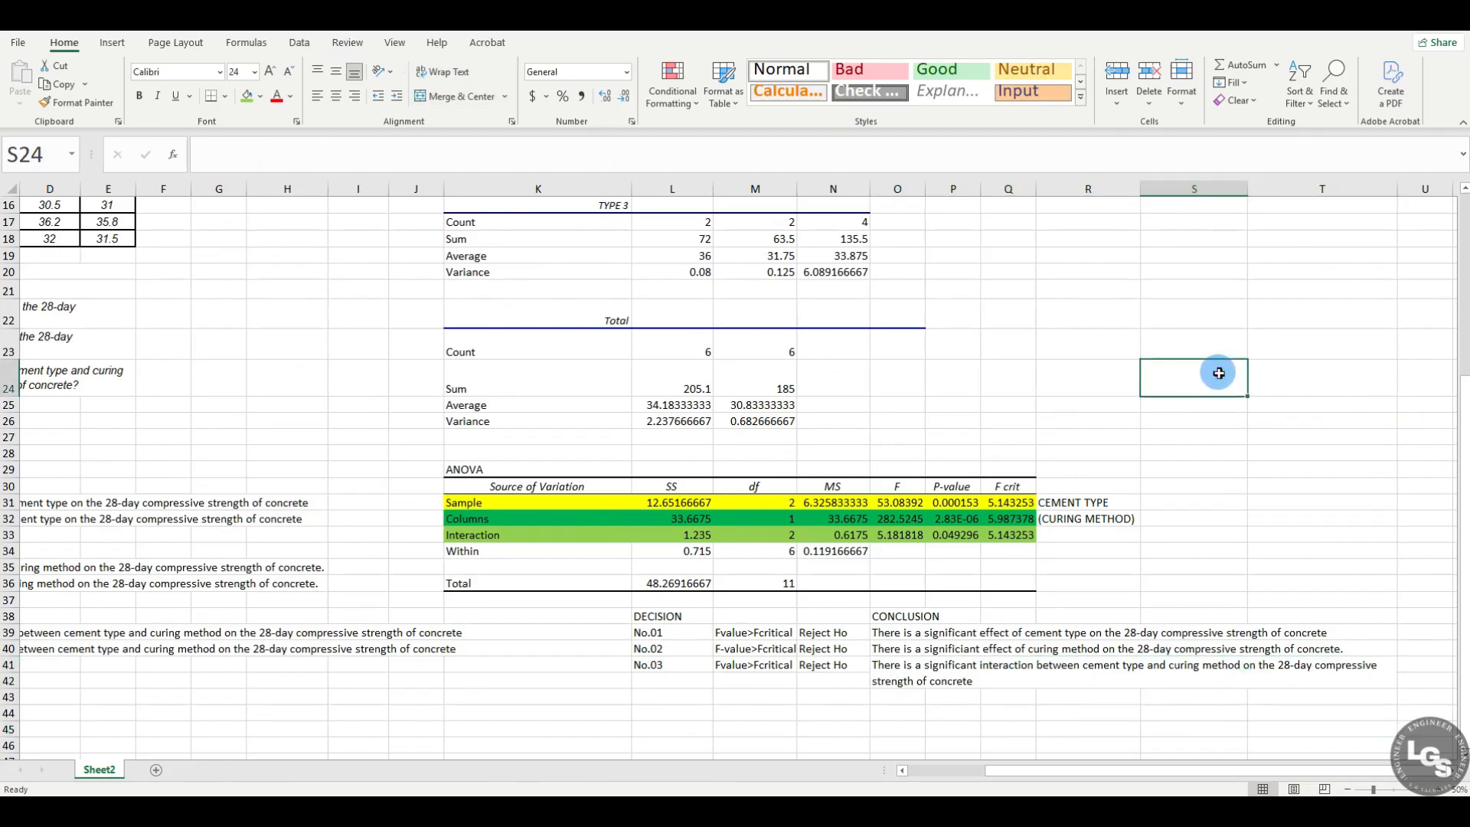